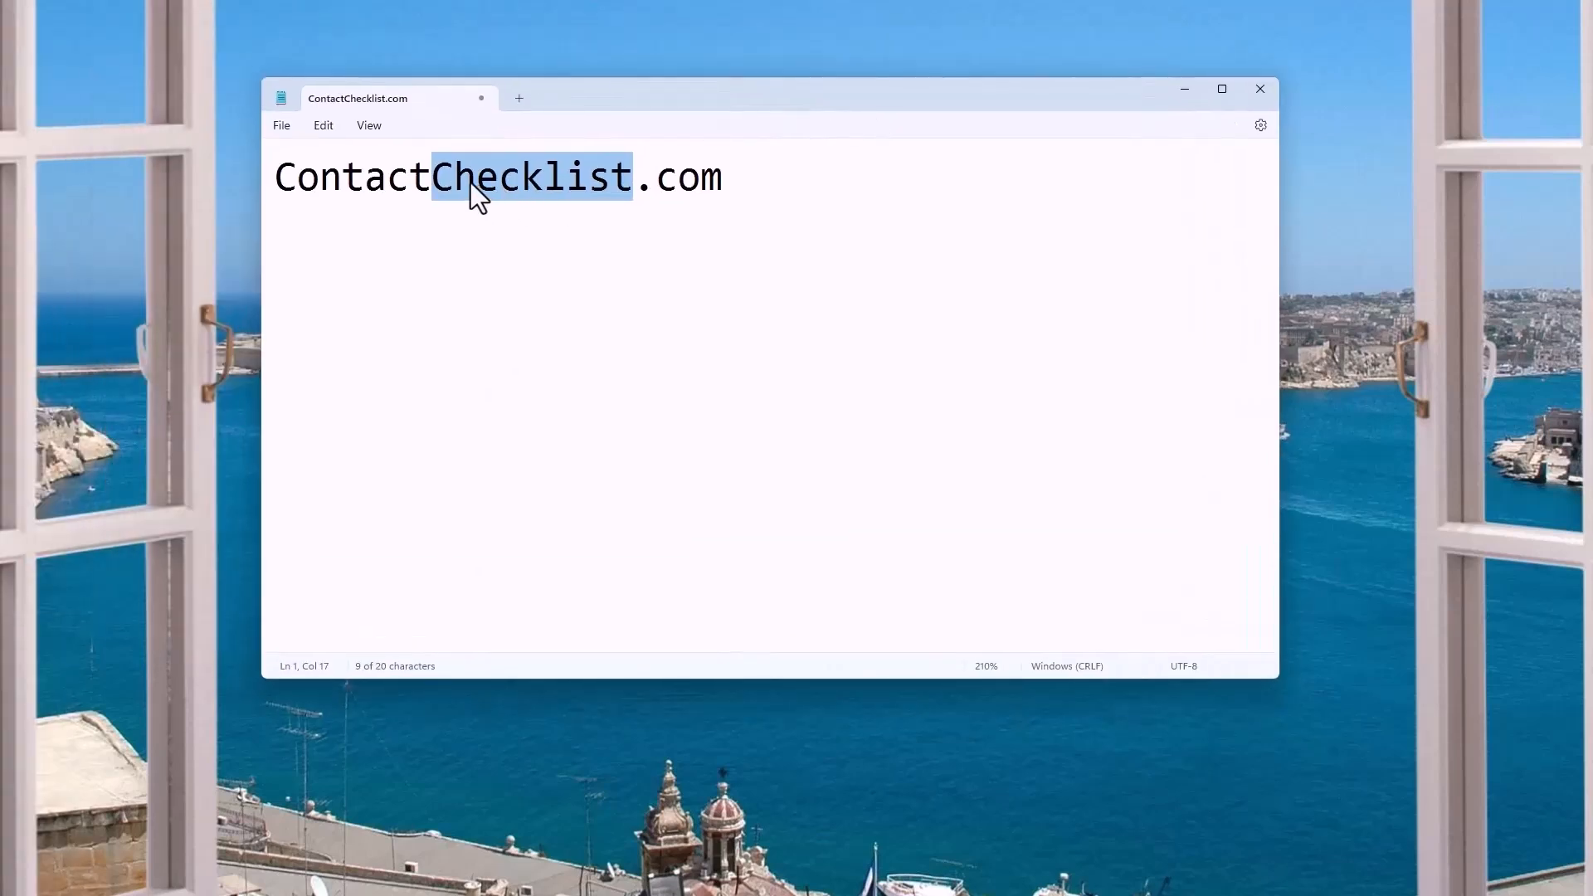
# Highlight the "Contact" part and the "Checklist" part of ContactChecklist.com in the note.
pyautogui.click(432, 176)
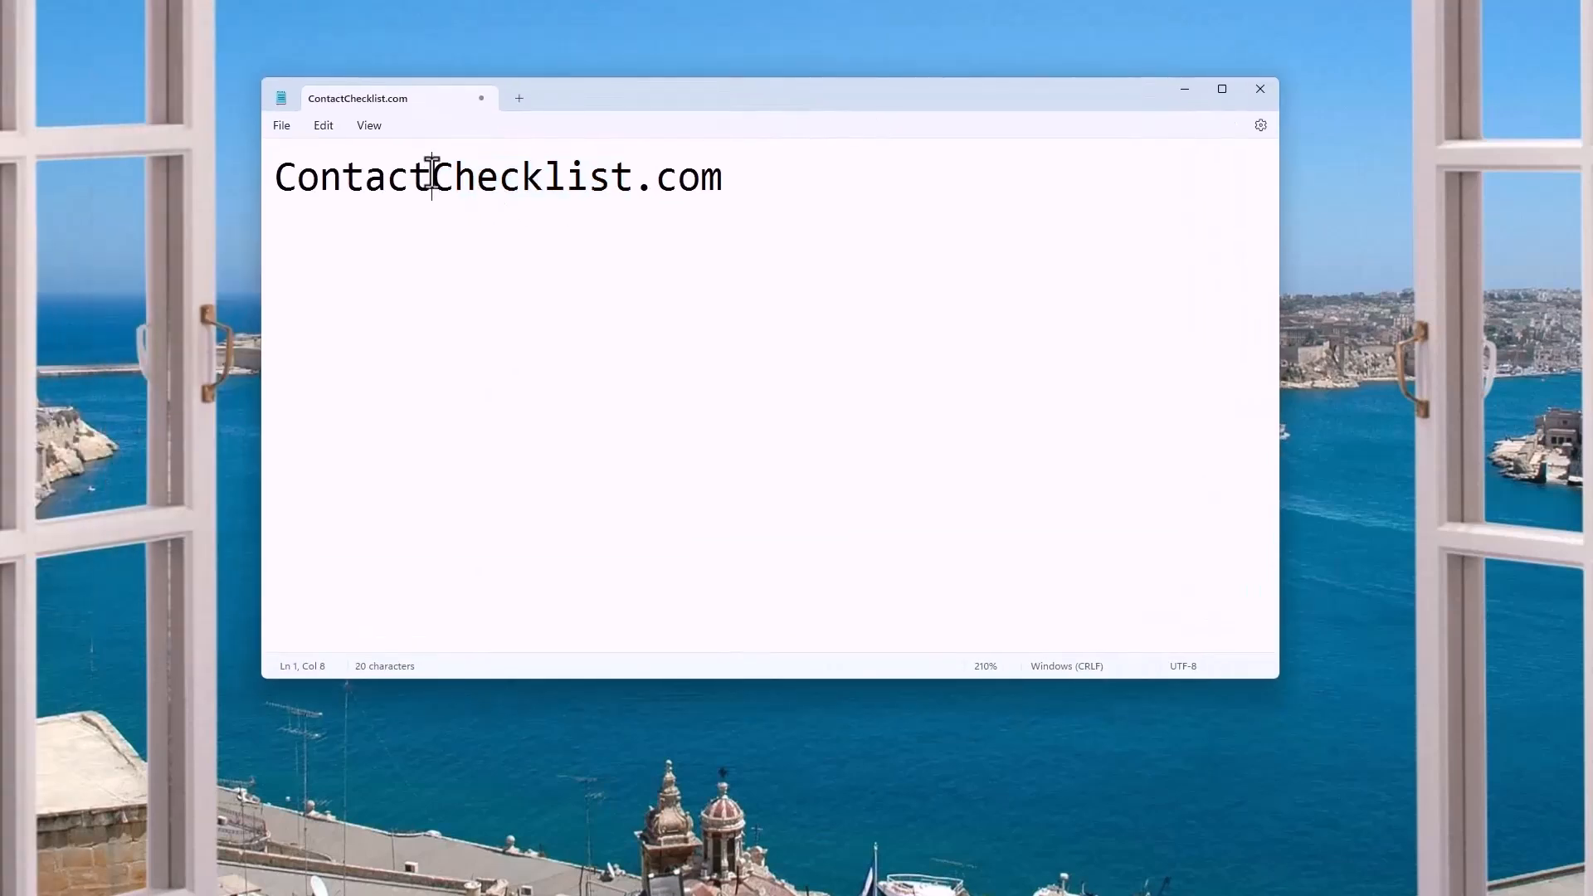
pyautogui.moveTo(432, 176); pyautogui.dragTo(225, 176)
pyautogui.moveTo(428, 176); pyautogui.dragTo(636, 184)
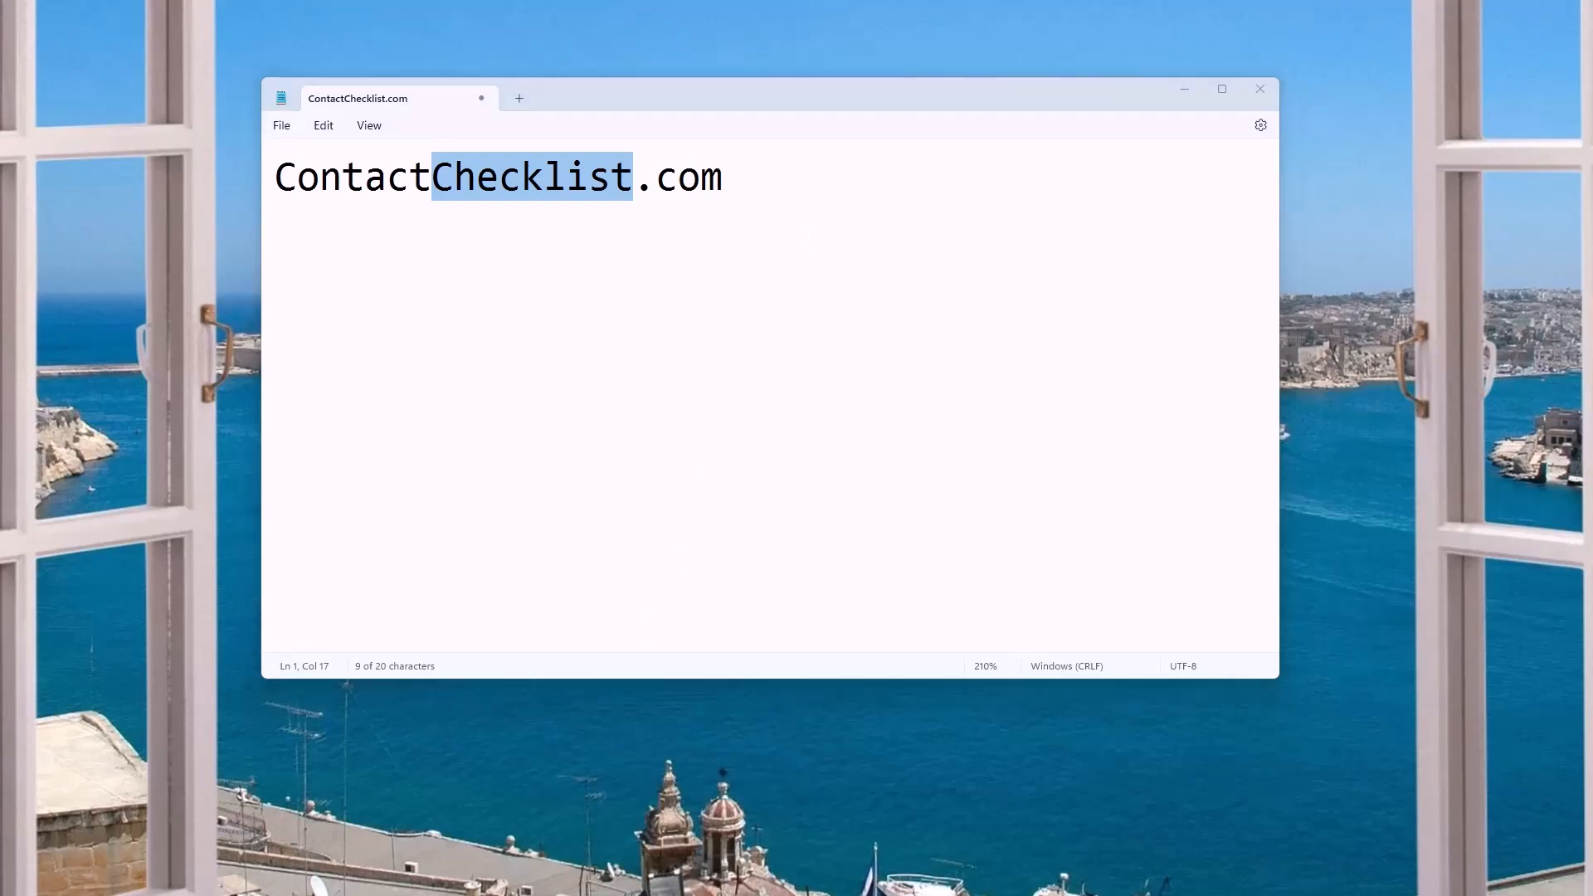
# Switch to the Contact Form Marketing Checklist Course spreadsheet and review its Course Videos, Links and Resources, and Checklist sheets, returning to Course Videos.
pyautogui.click(664, 810)
pyautogui.click(694, 890)
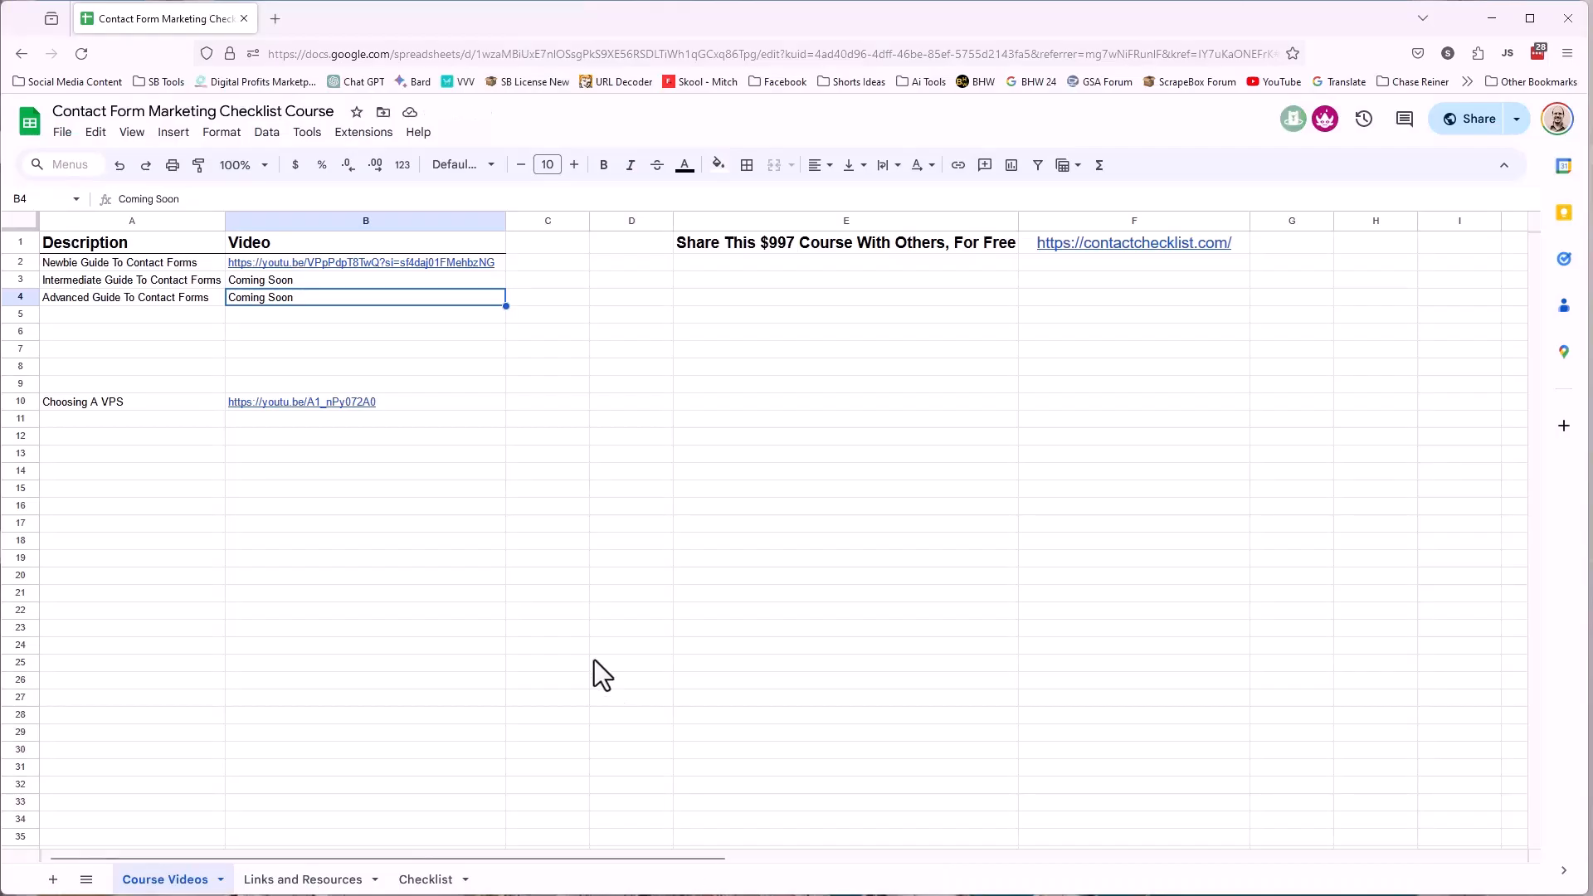
pyautogui.moveTo(266, 263)
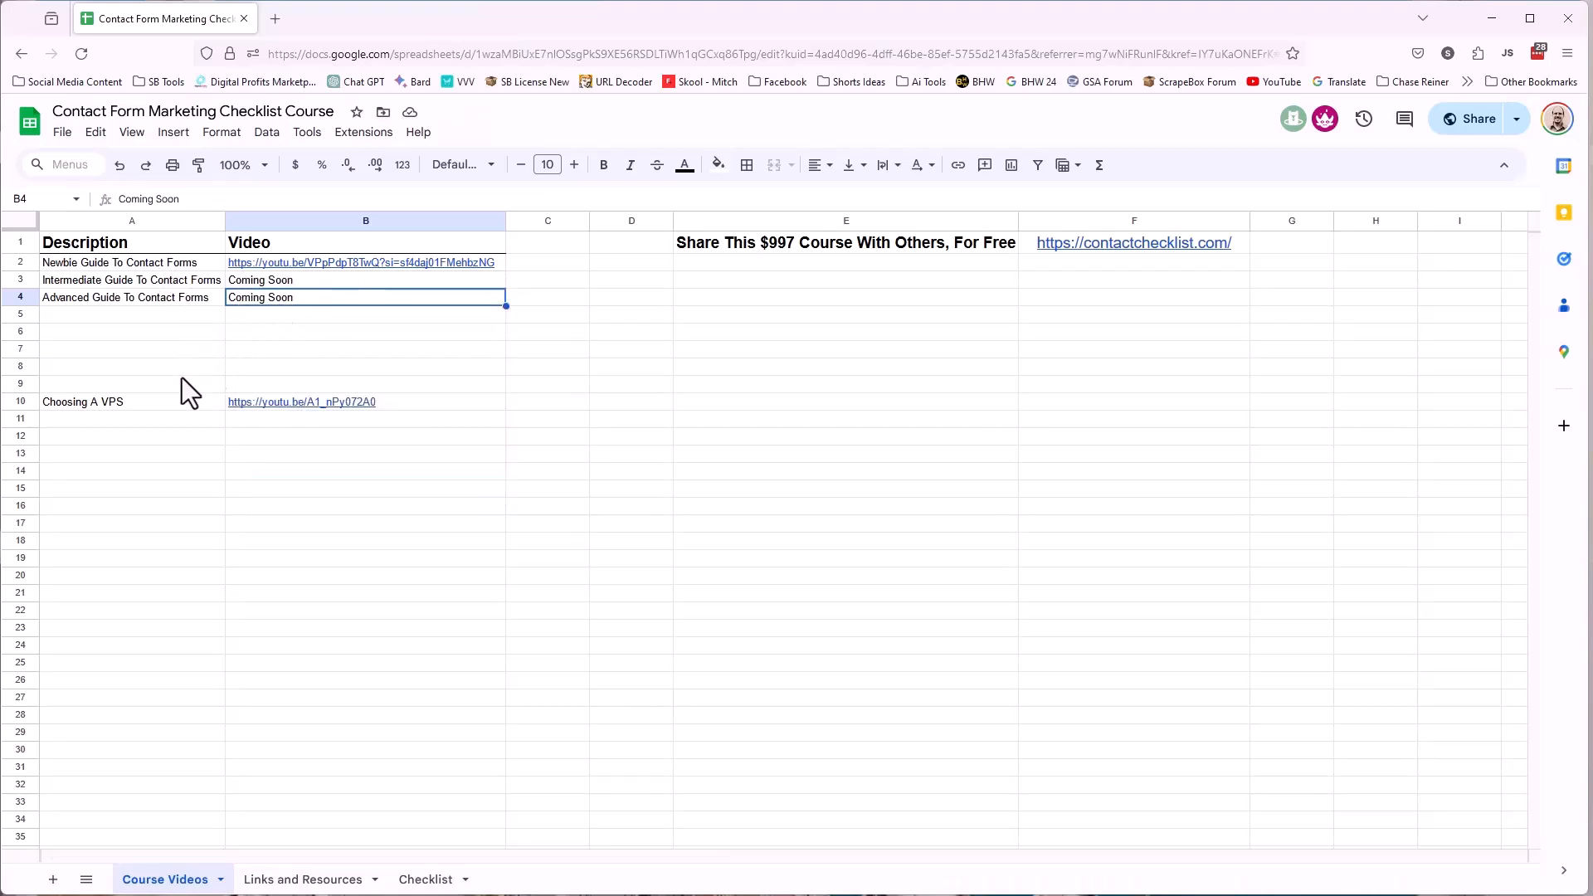
pyautogui.click(326, 877)
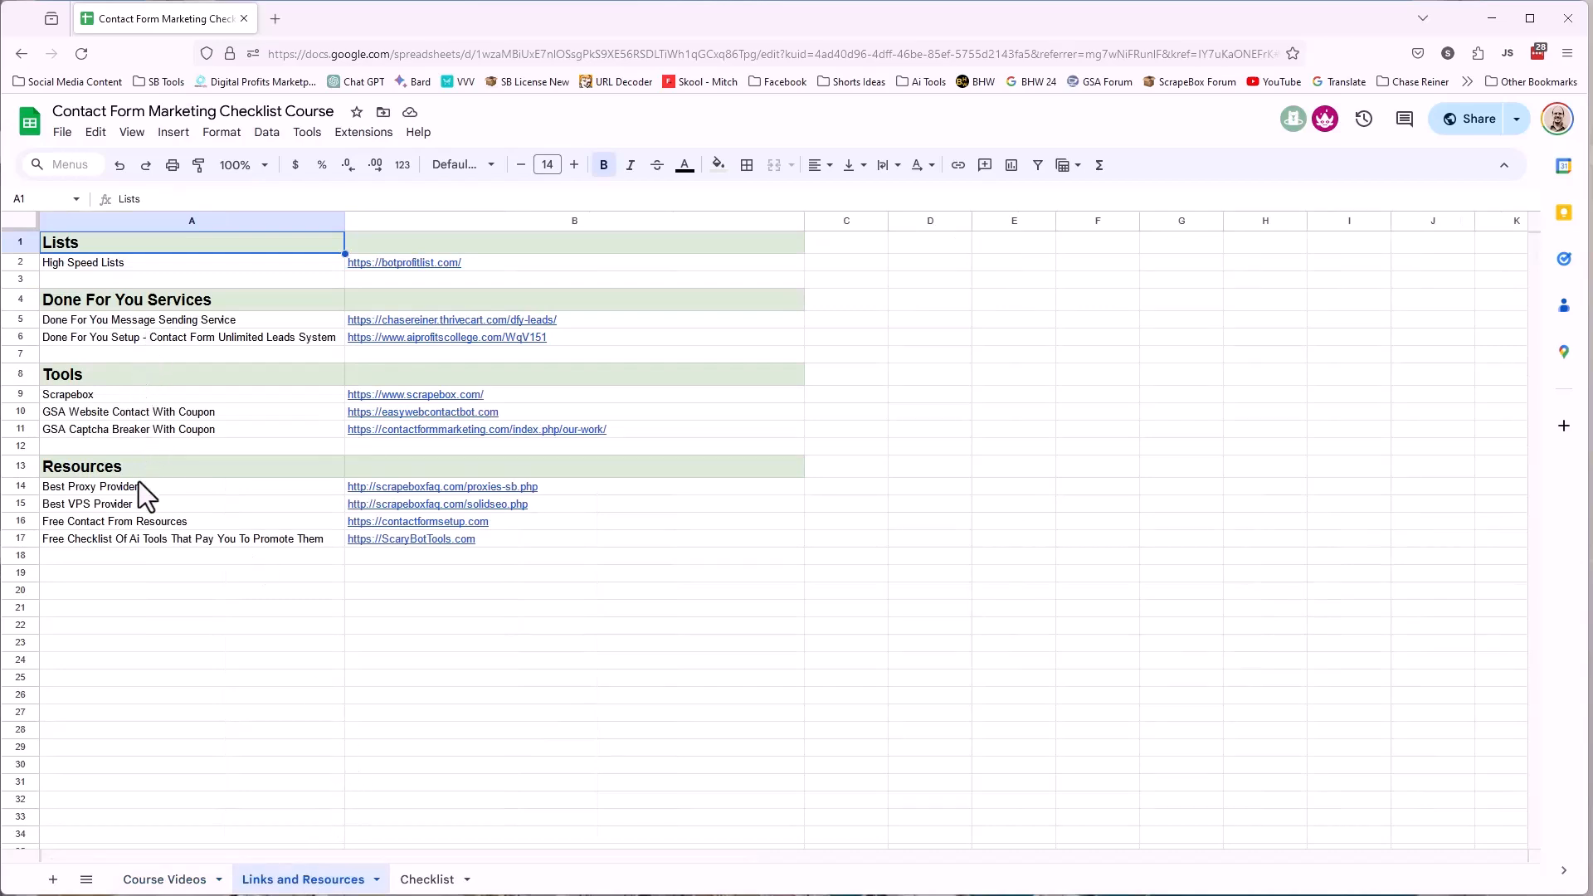
pyautogui.click(424, 879)
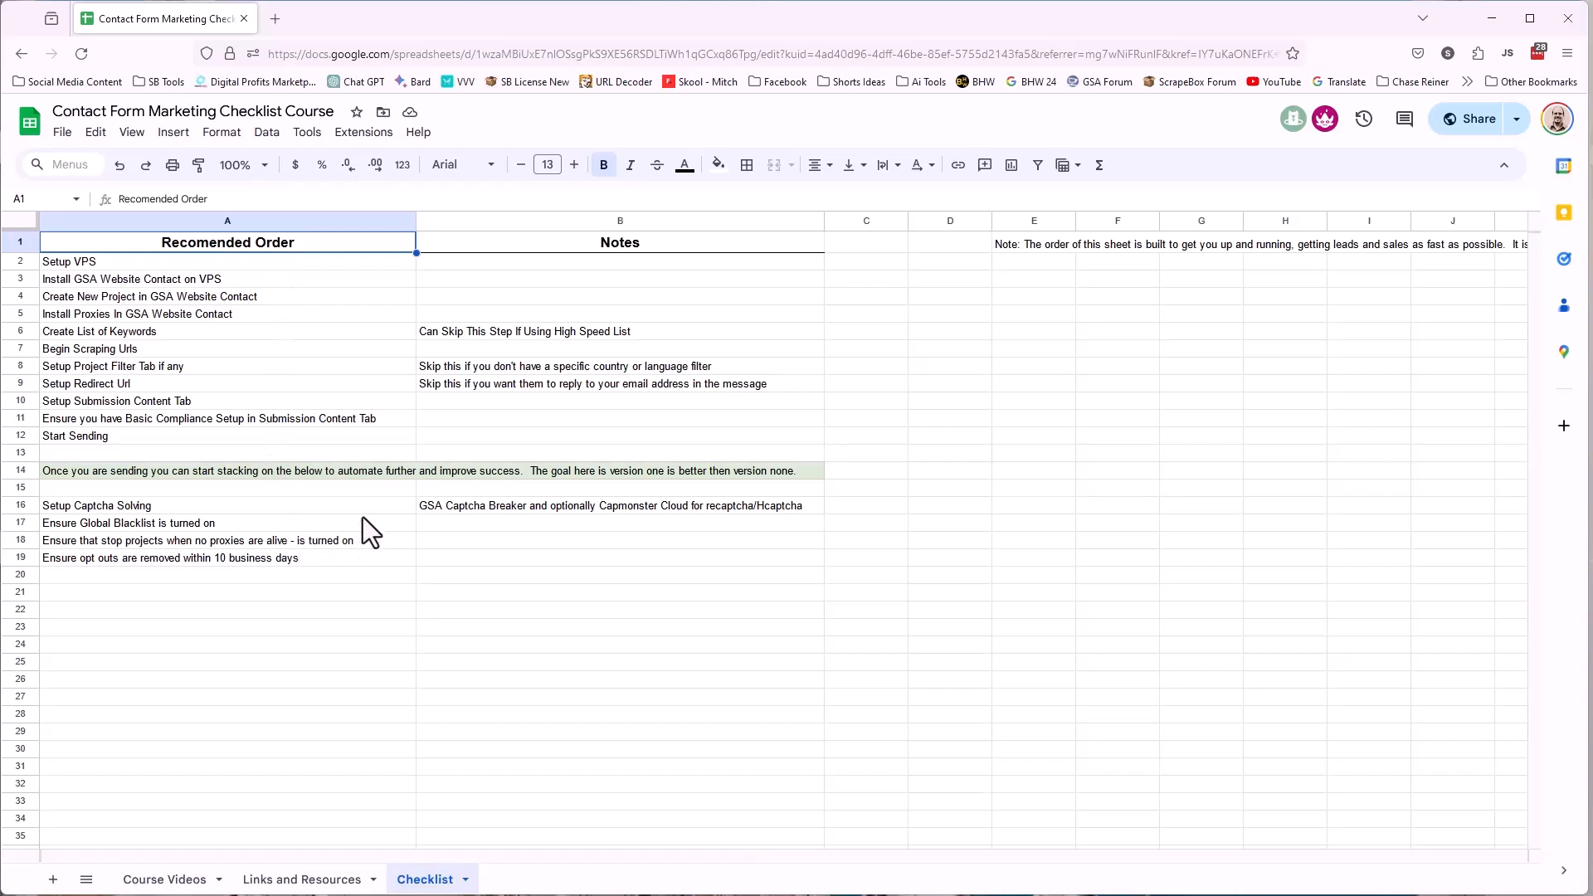
pyautogui.click(141, 878)
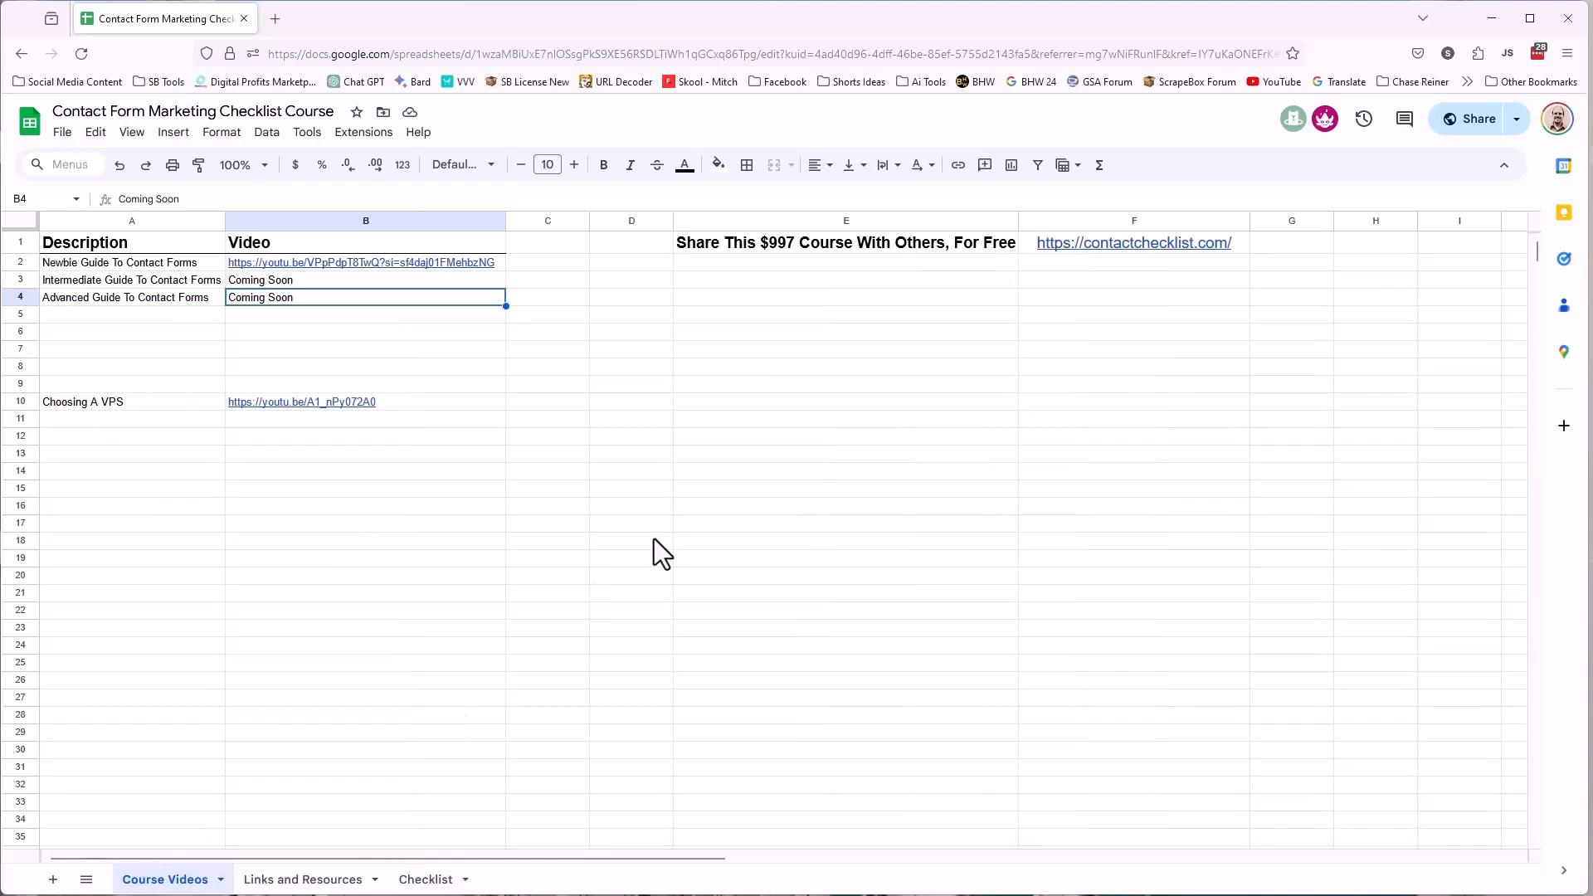
# Highlight $997 in the heading of cell E1 about sharing the course, then leave the cell.
pyautogui.tripleClick(795, 241)
pyautogui.doubleClick(782, 242)
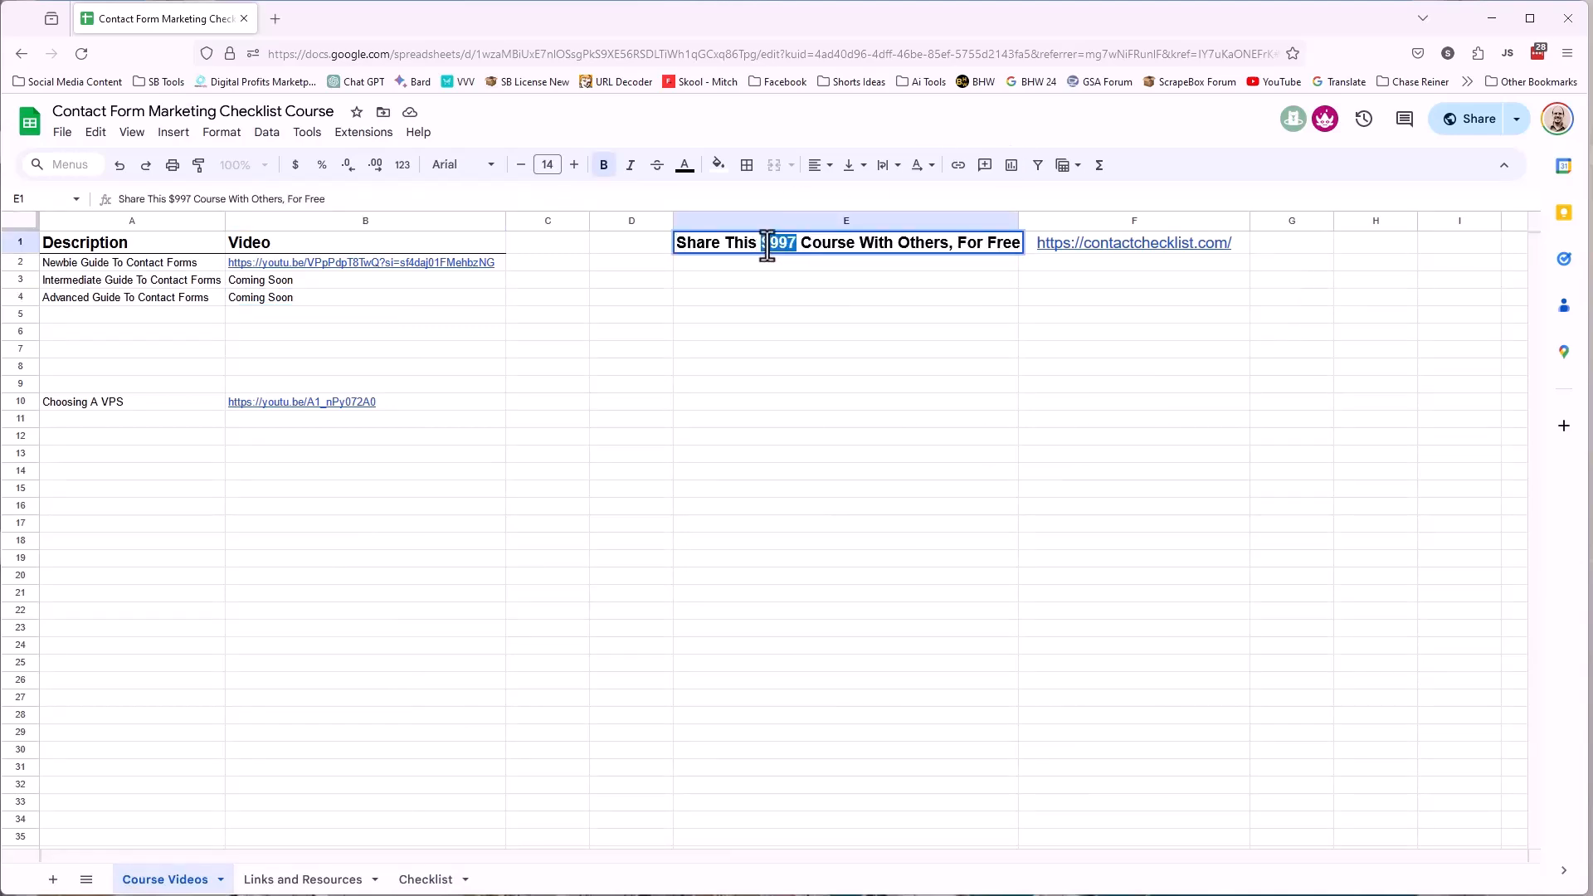
pyautogui.click(759, 370)
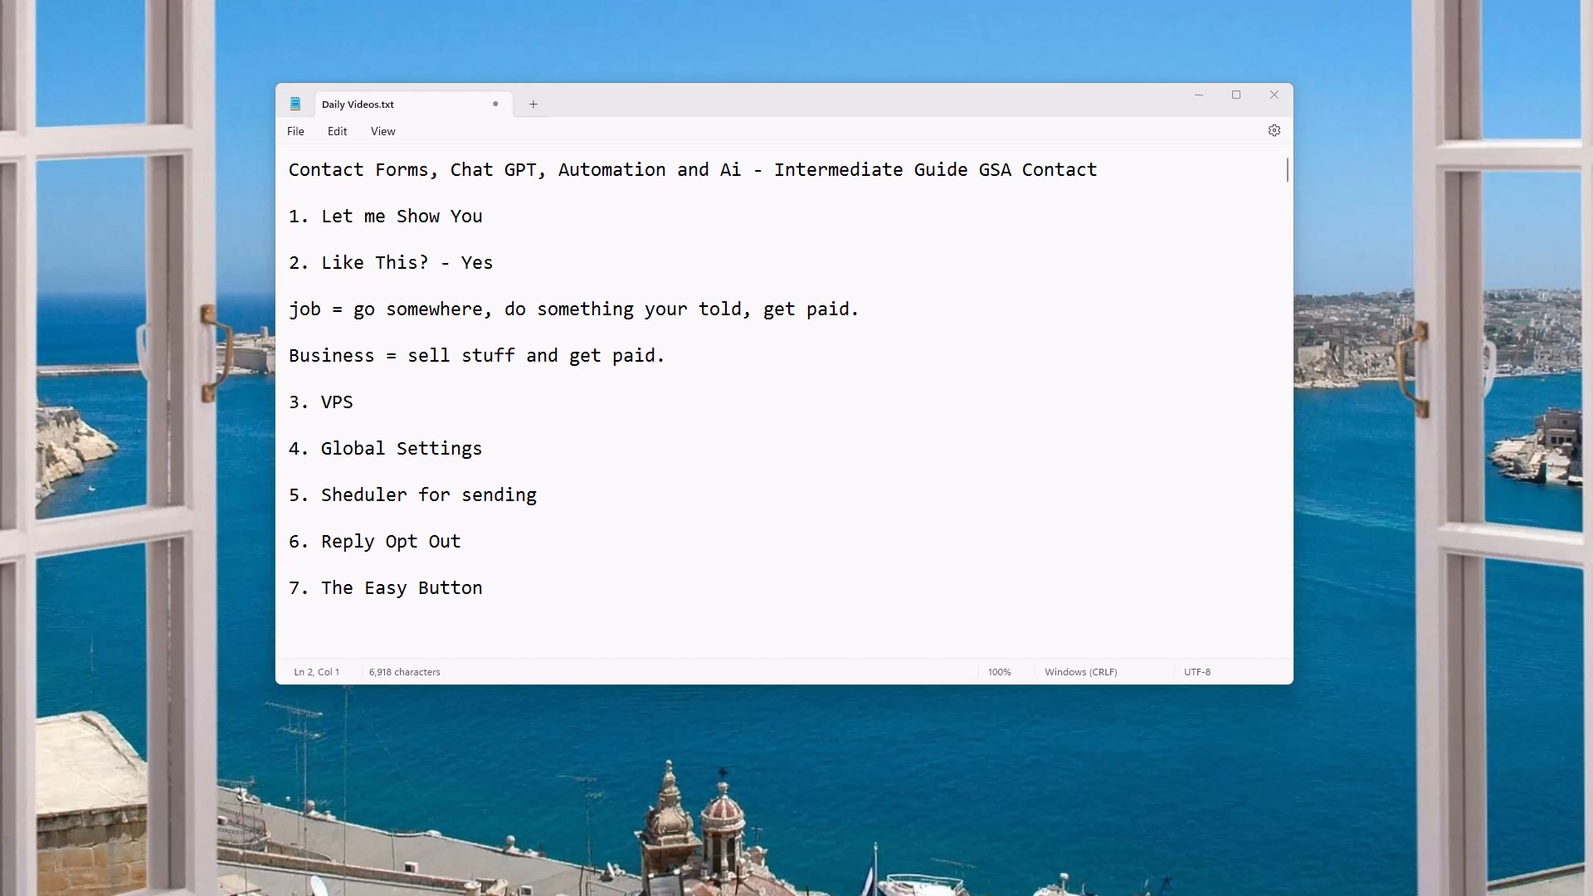
# Switch to the Stripe dashboard and view the payments overview for All time.
pyautogui.hotkey('alt', 'Tab')
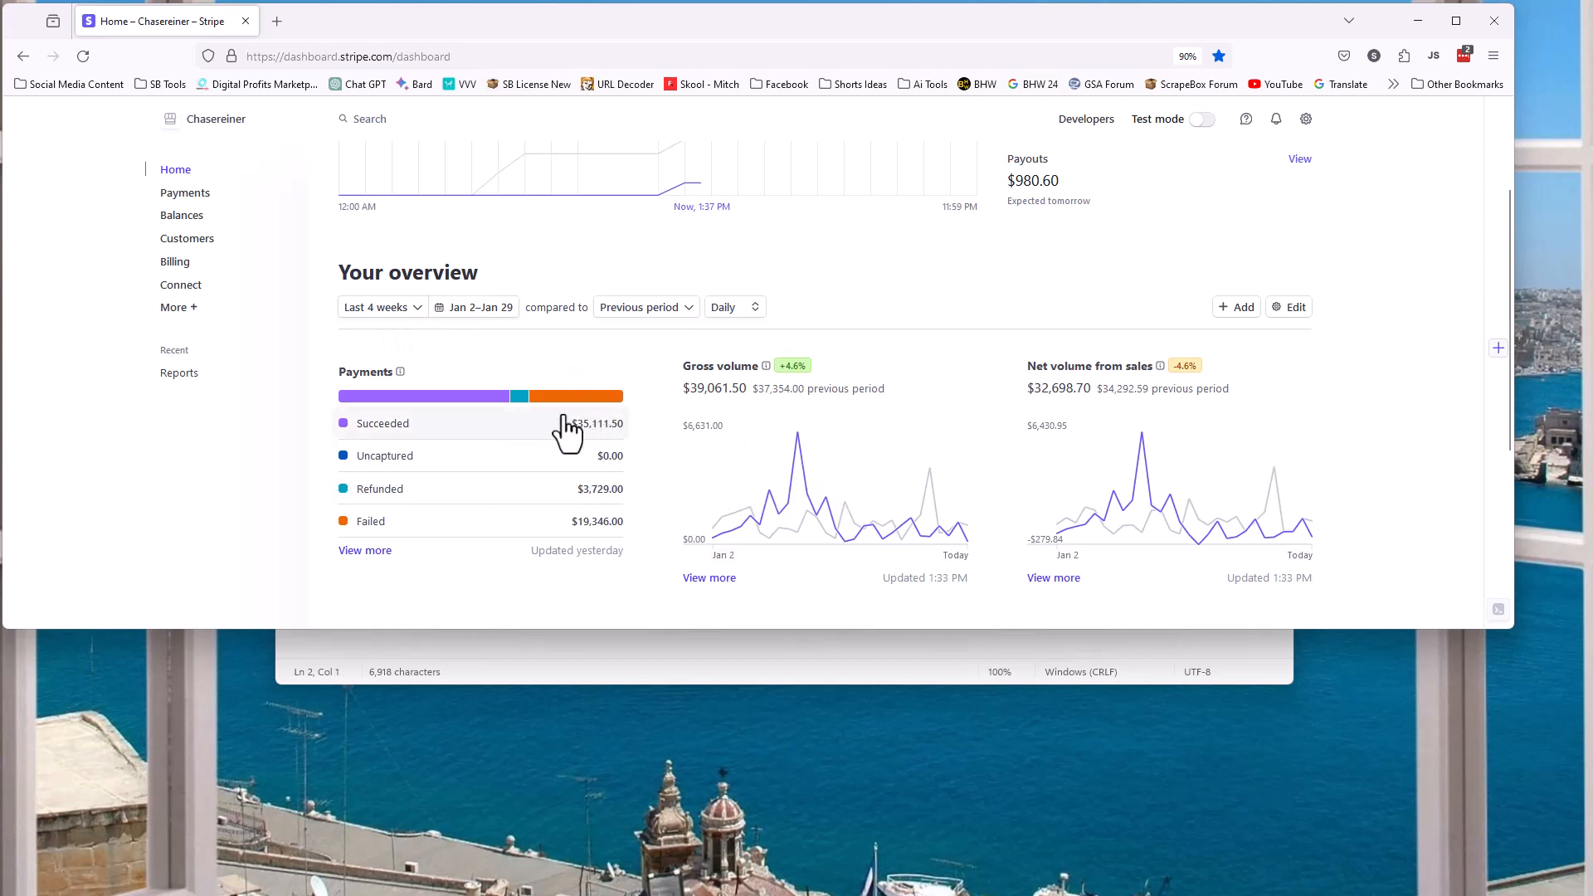
pyautogui.click(410, 308)
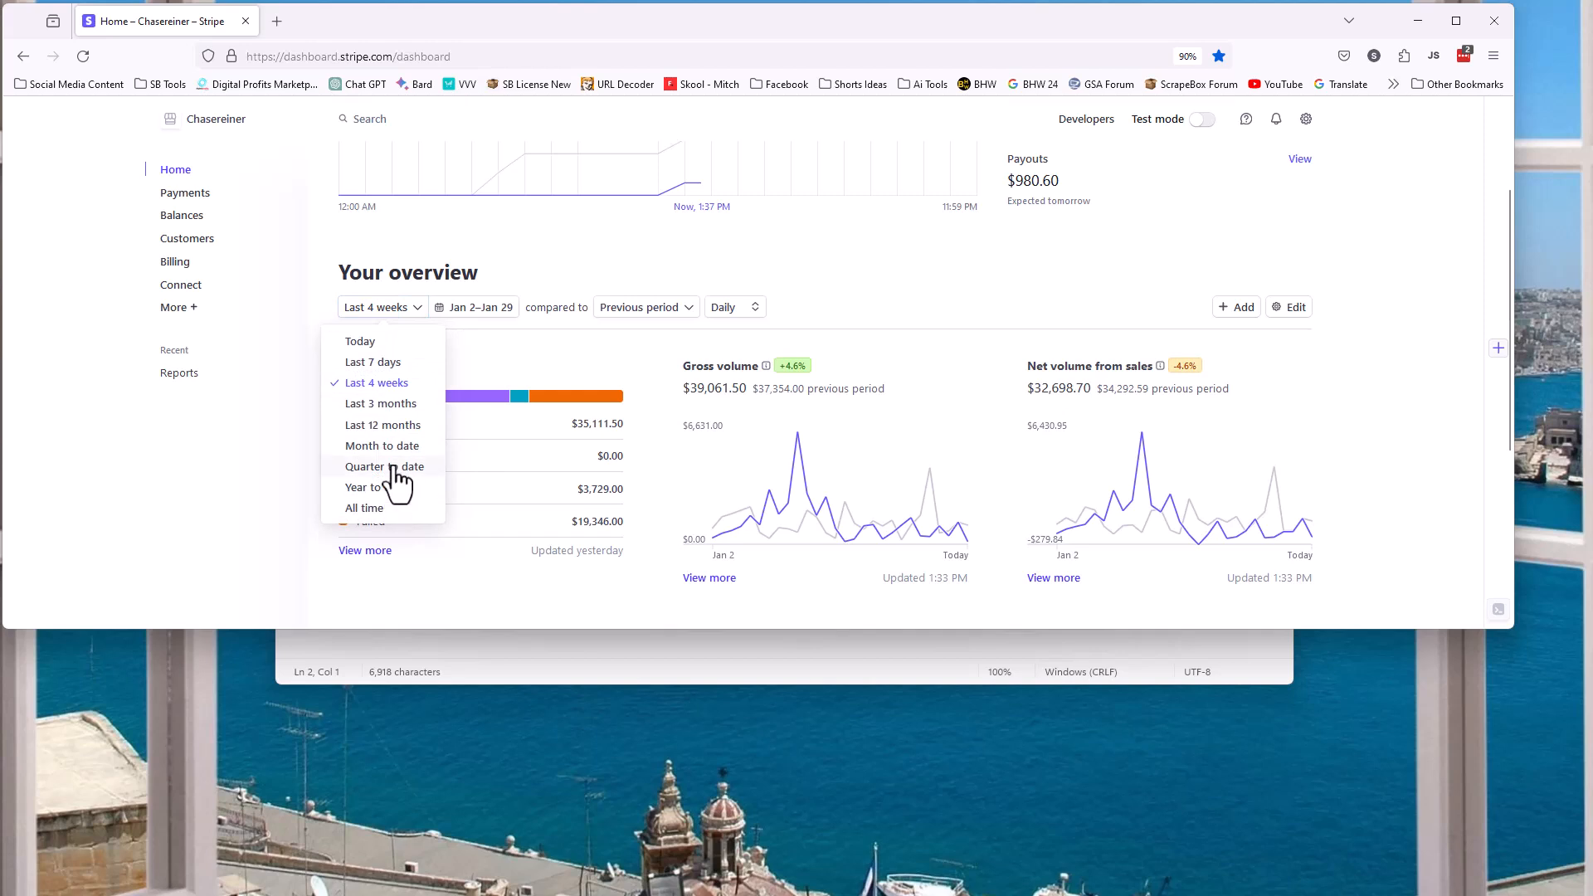
pyautogui.click(390, 509)
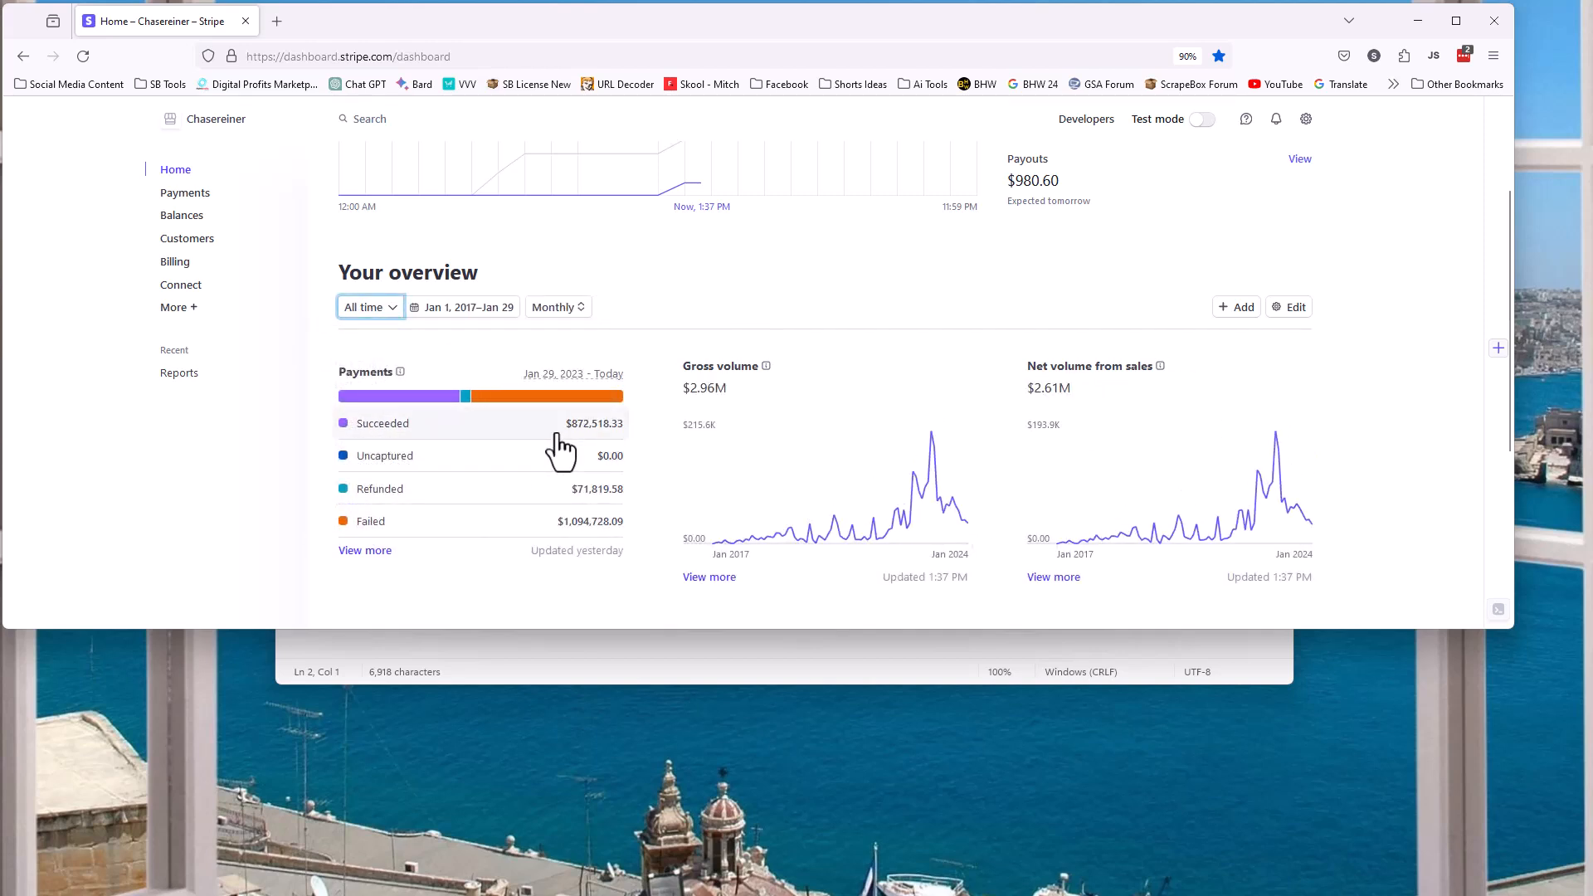
# View the payments overview for the Last 12 months and the Last 4 weeks, then return to the Daily Videos notes.
pyautogui.click(389, 308)
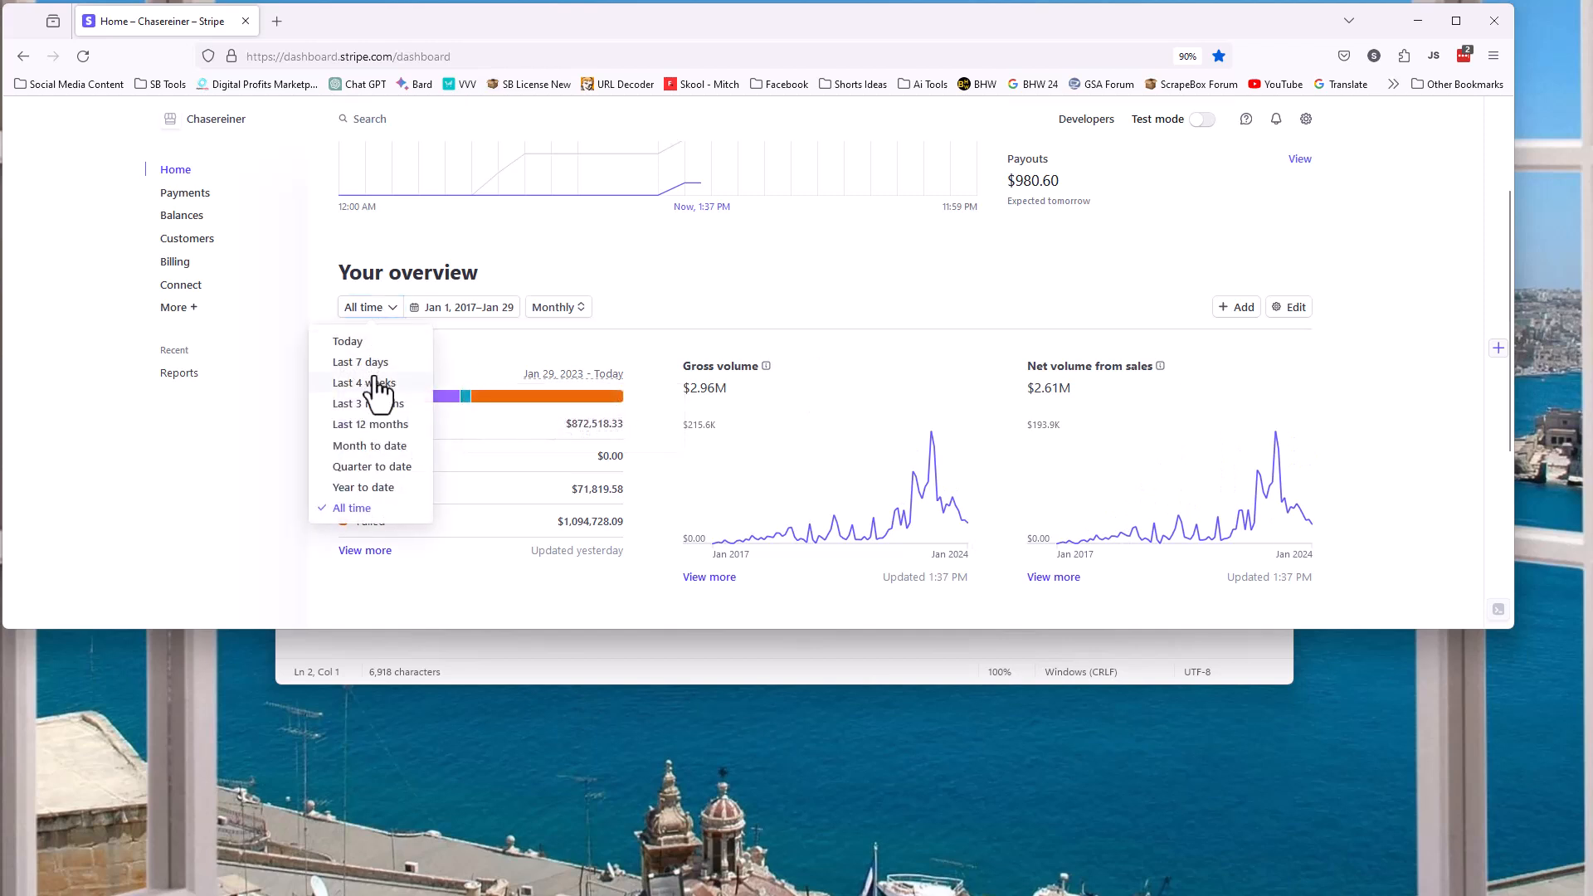
pyautogui.click(418, 427)
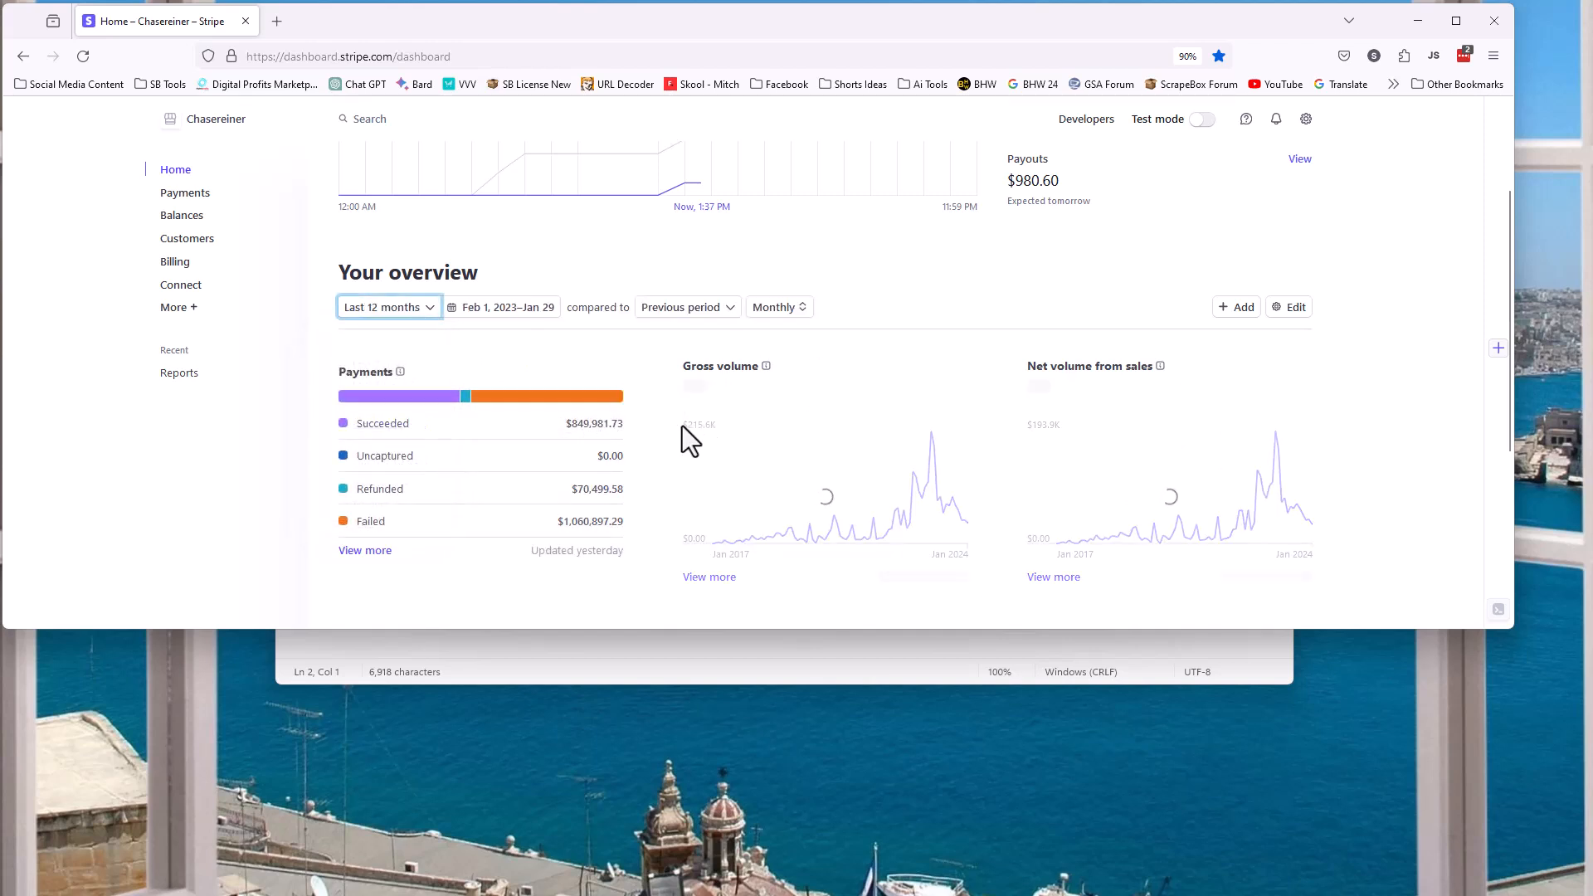
pyautogui.click(402, 309)
pyautogui.click(397, 385)
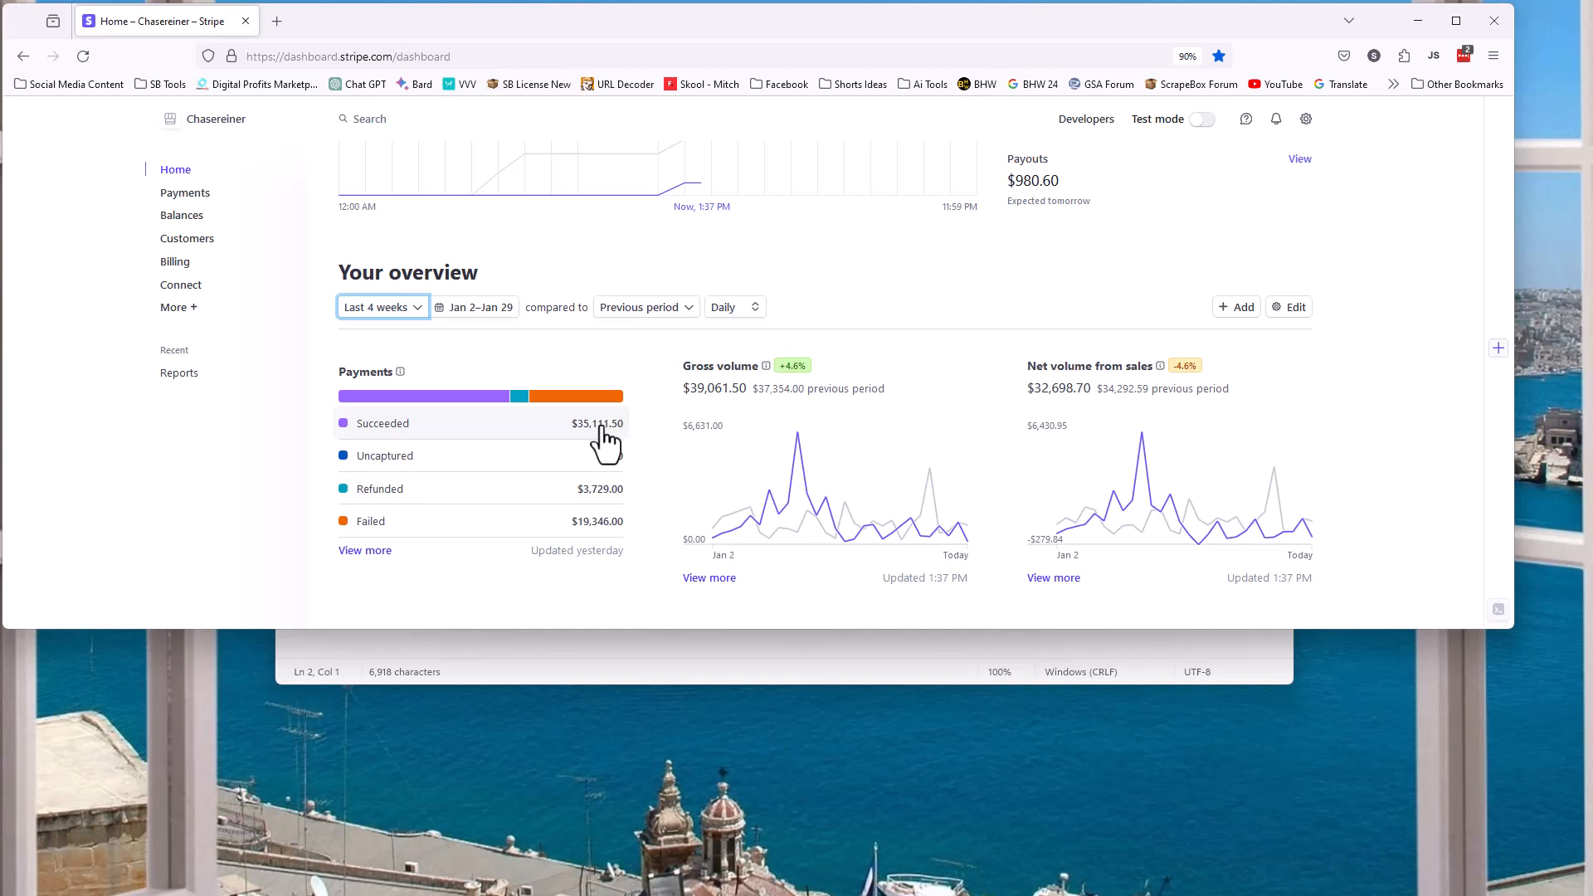
pyautogui.click(1403, 20)
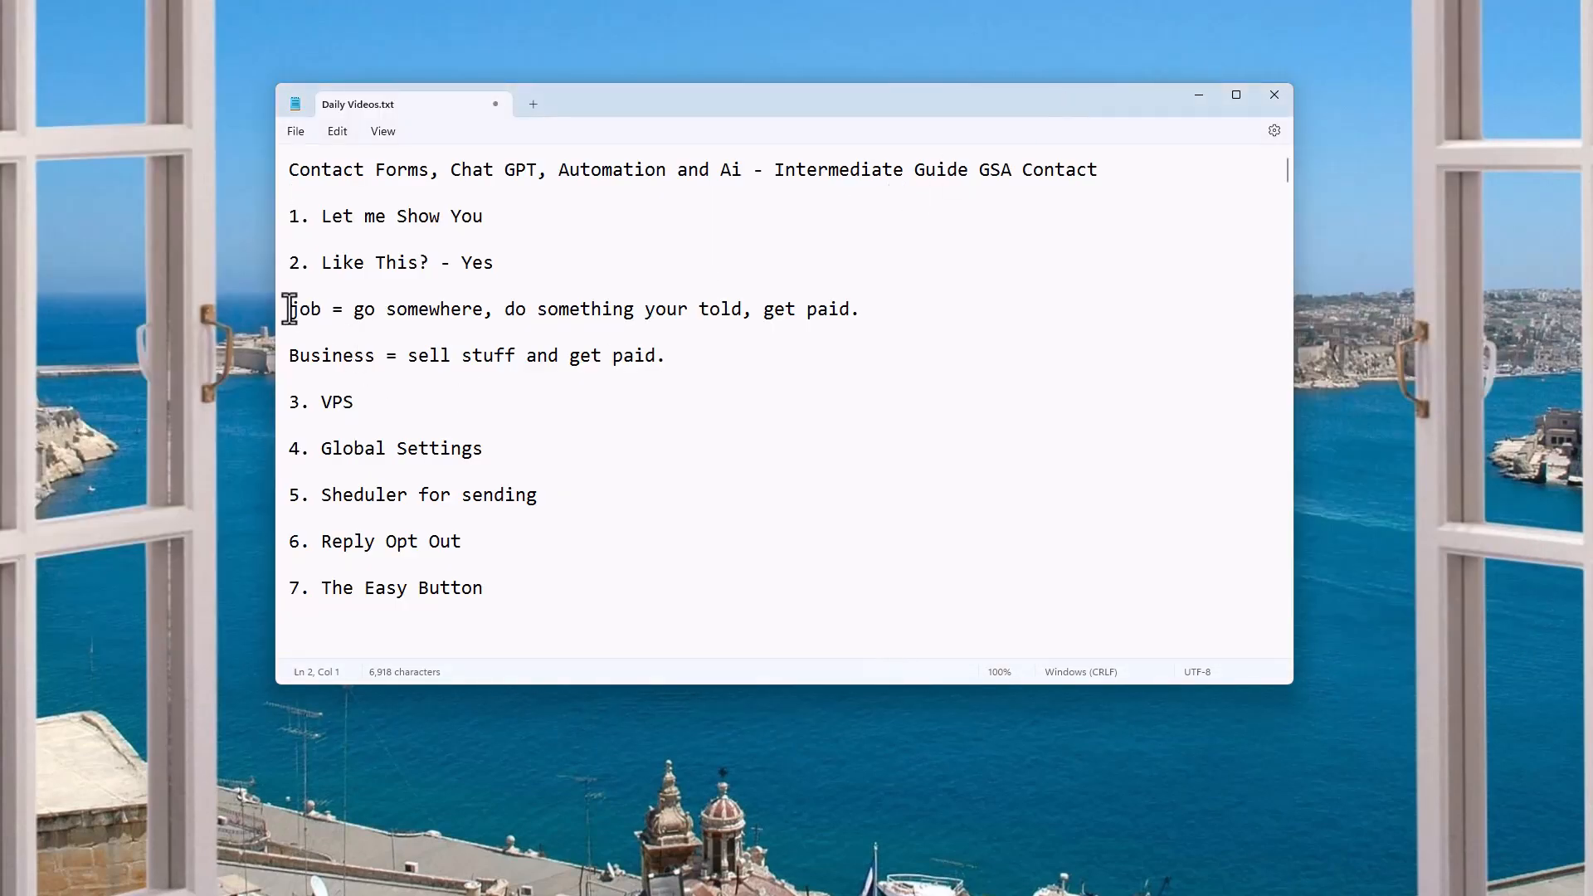
# Highlight the job definition, the Business definition and the "Like This? - Yes" line in the notes one after another.
pyautogui.moveTo(290, 309); pyautogui.dragTo(875, 308)
pyautogui.moveTo(699, 355); pyautogui.dragTo(281, 357)
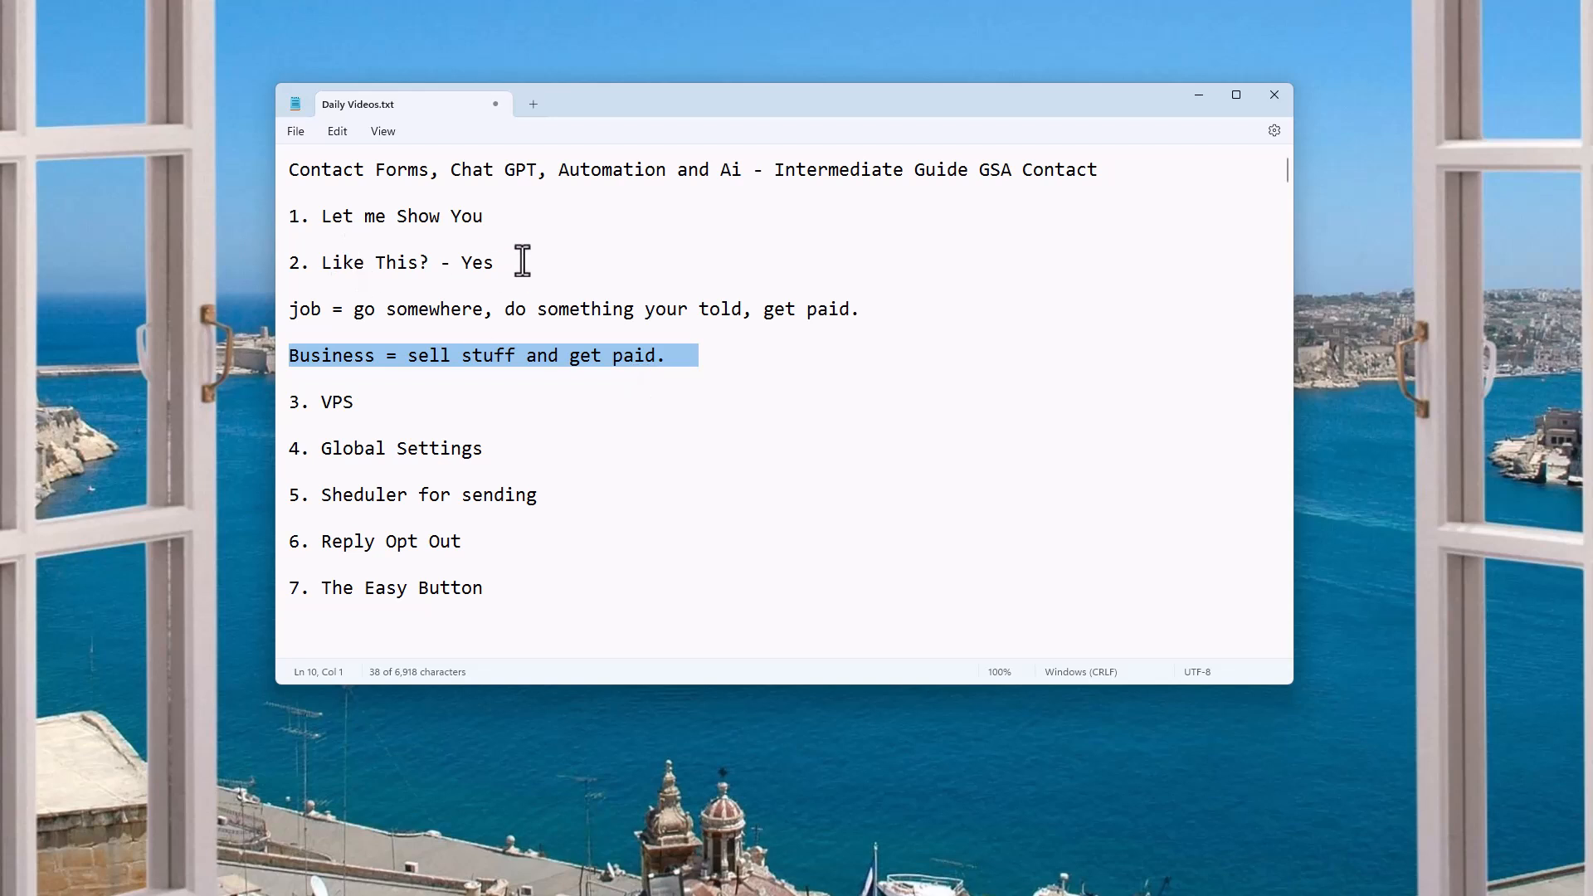
pyautogui.moveTo(522, 261); pyautogui.dragTo(375, 262)
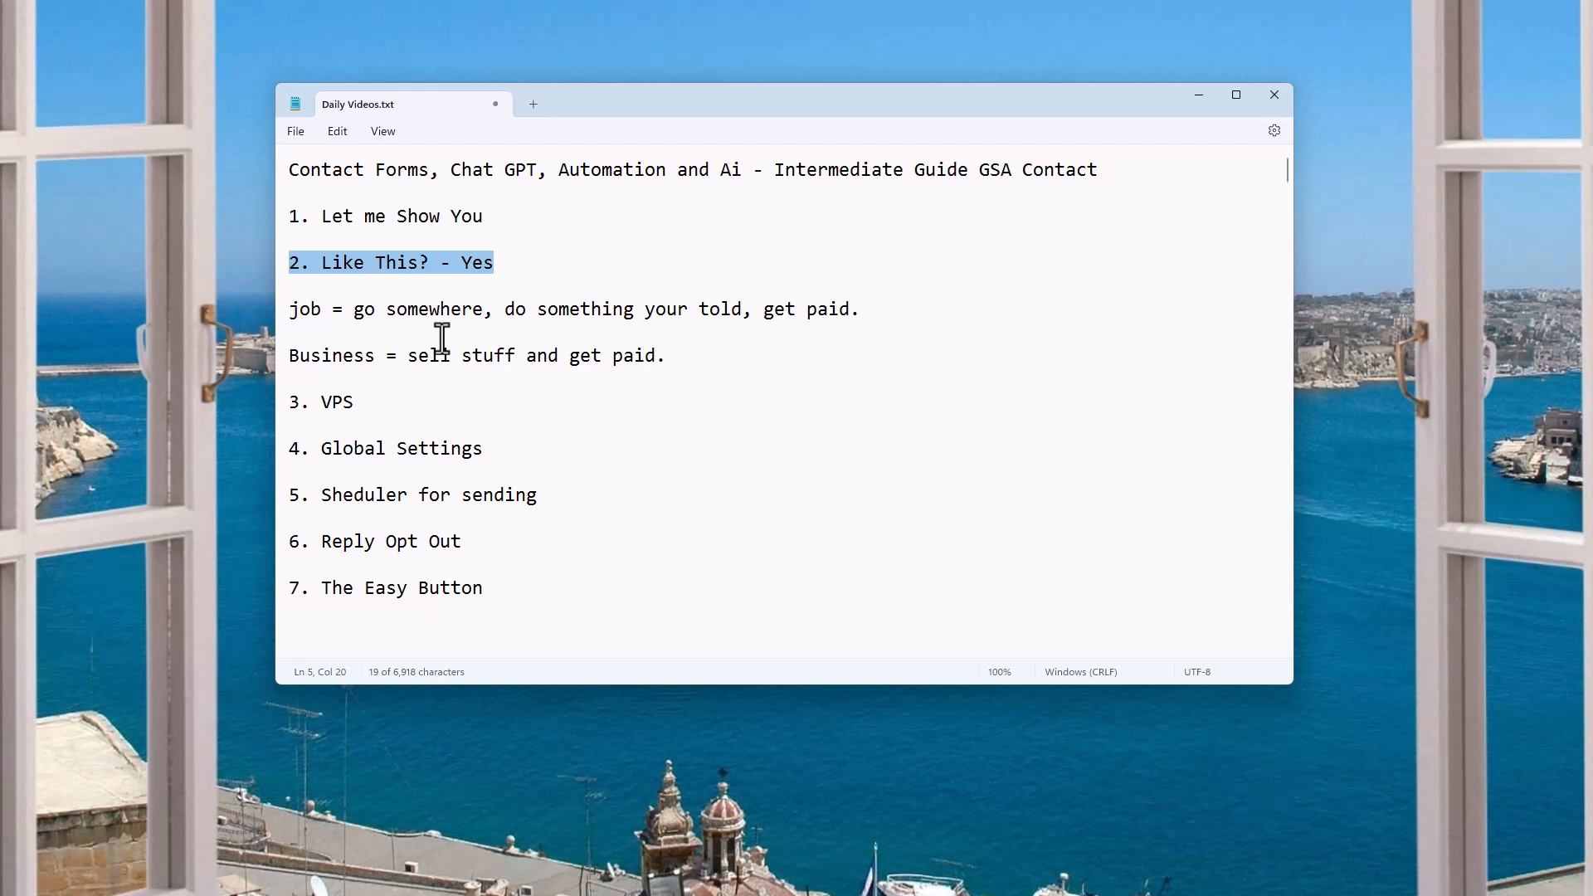
# Highlight the "3. VPS" item in the notes and open solidseovps.com in Chrome.
pyautogui.tripleClick(380, 401)
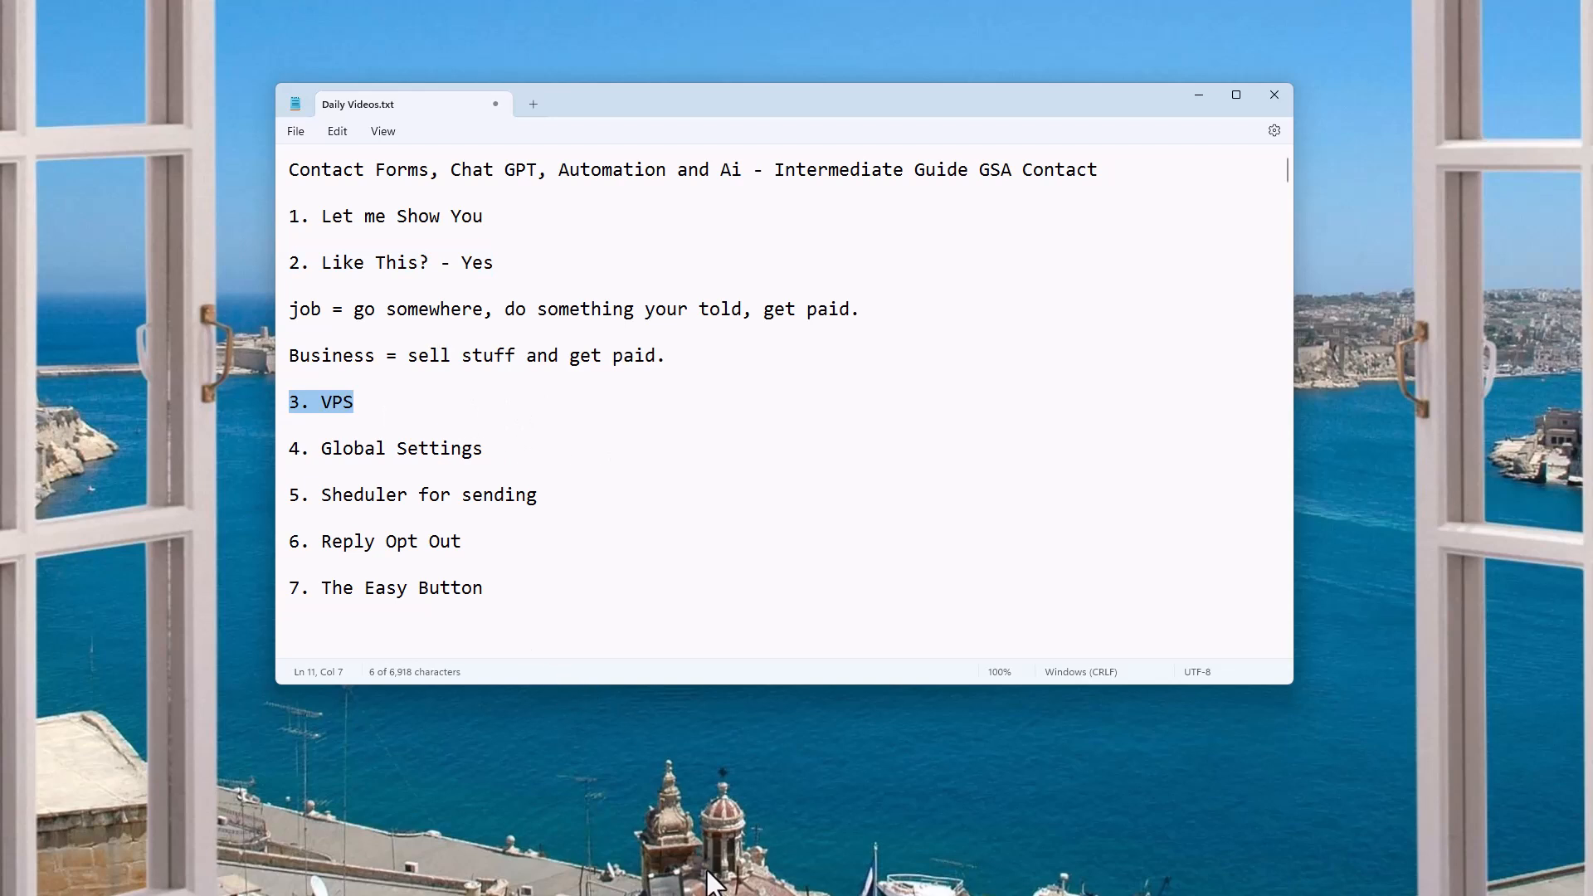
pyautogui.moveTo(715, 886)
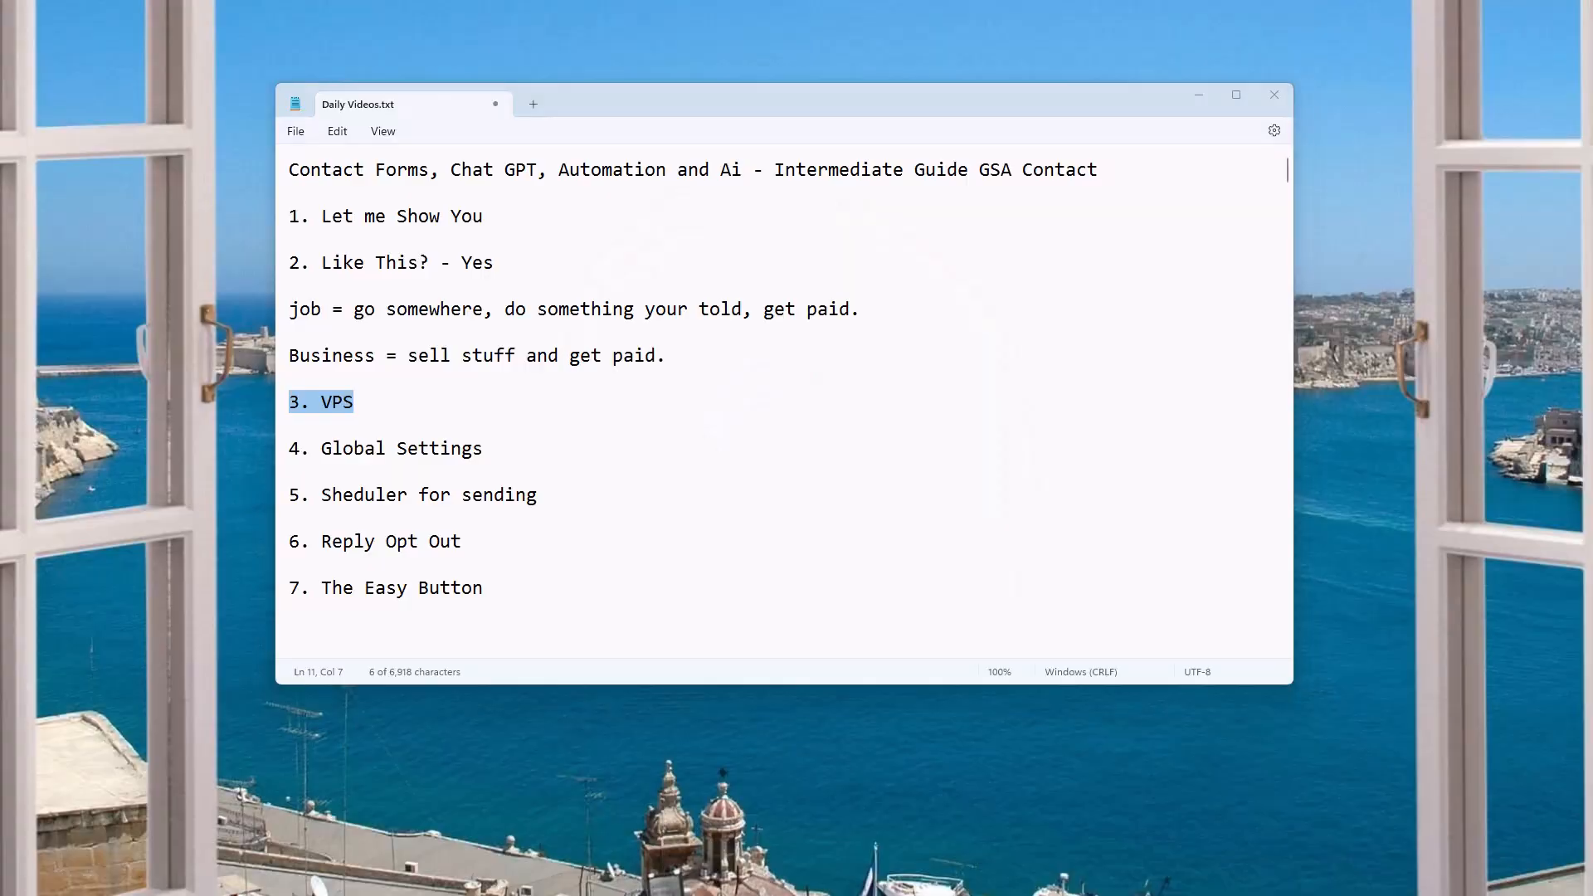
pyautogui.click(750, 830)
pyautogui.click(252, 18)
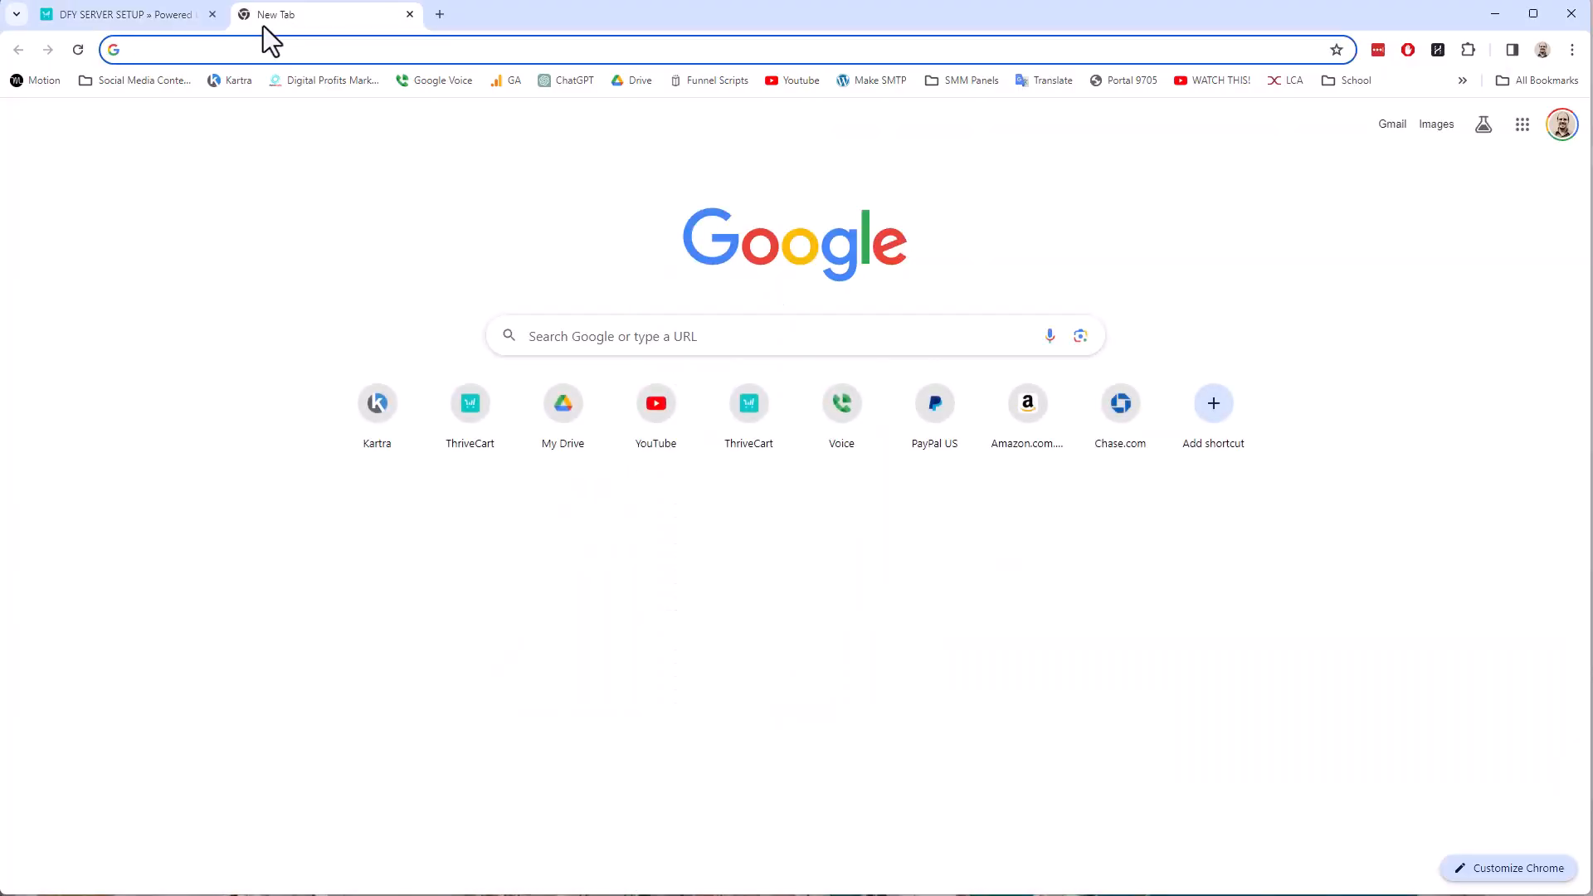
pyautogui.write('solid')
pyautogui.press('Return')
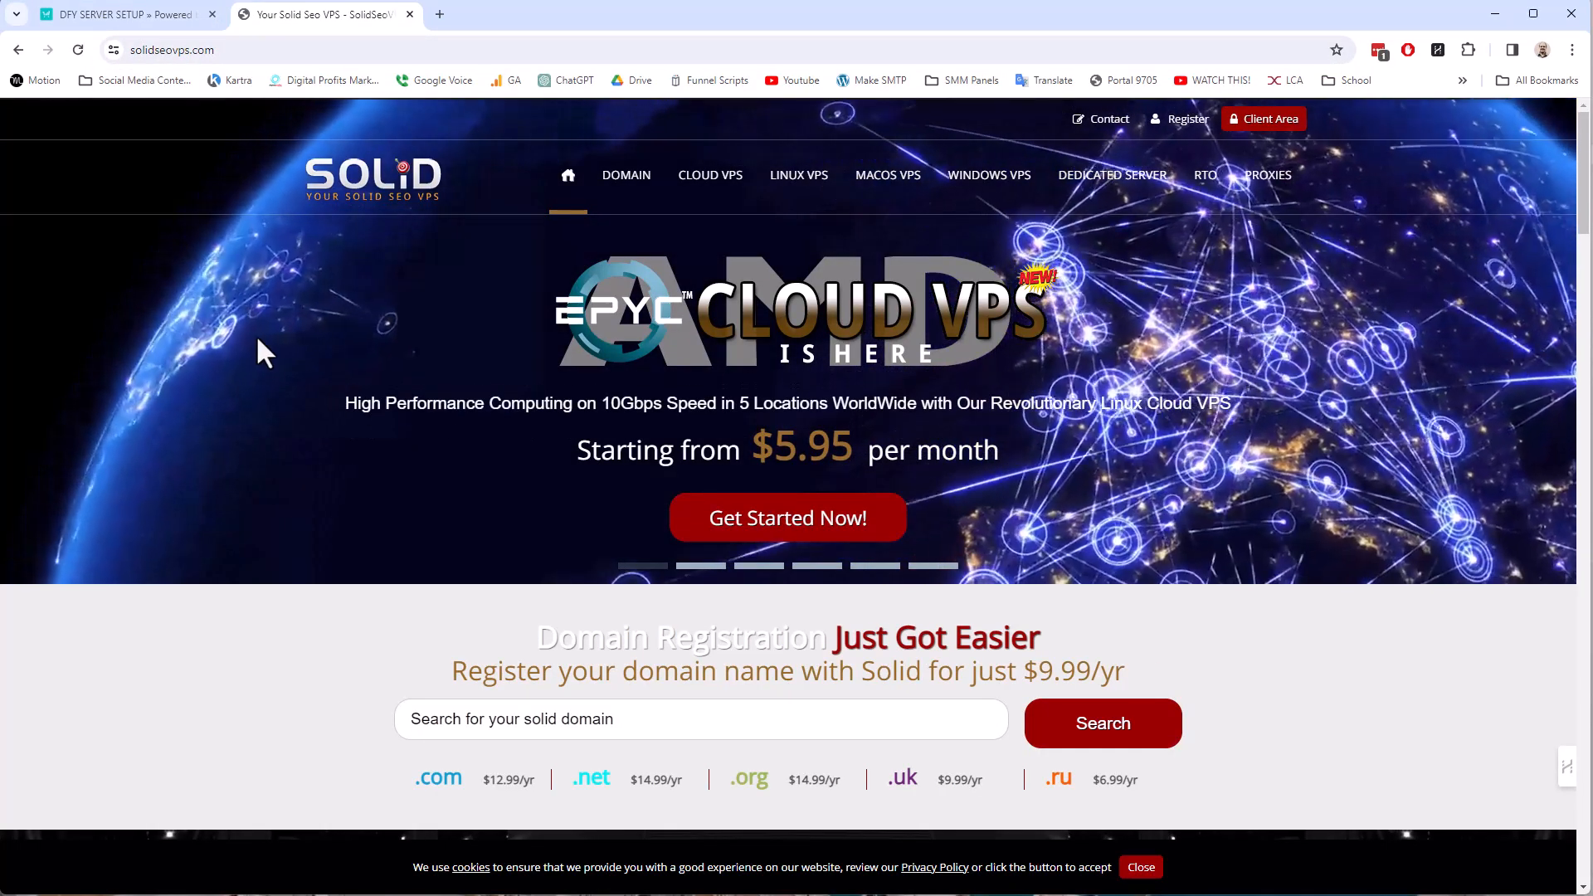
# Open the Ryzen VPS page under Windows VPS, compare the SSD and NVMe plans and prices, then return to the notes.
pyautogui.moveTo(1019, 195)
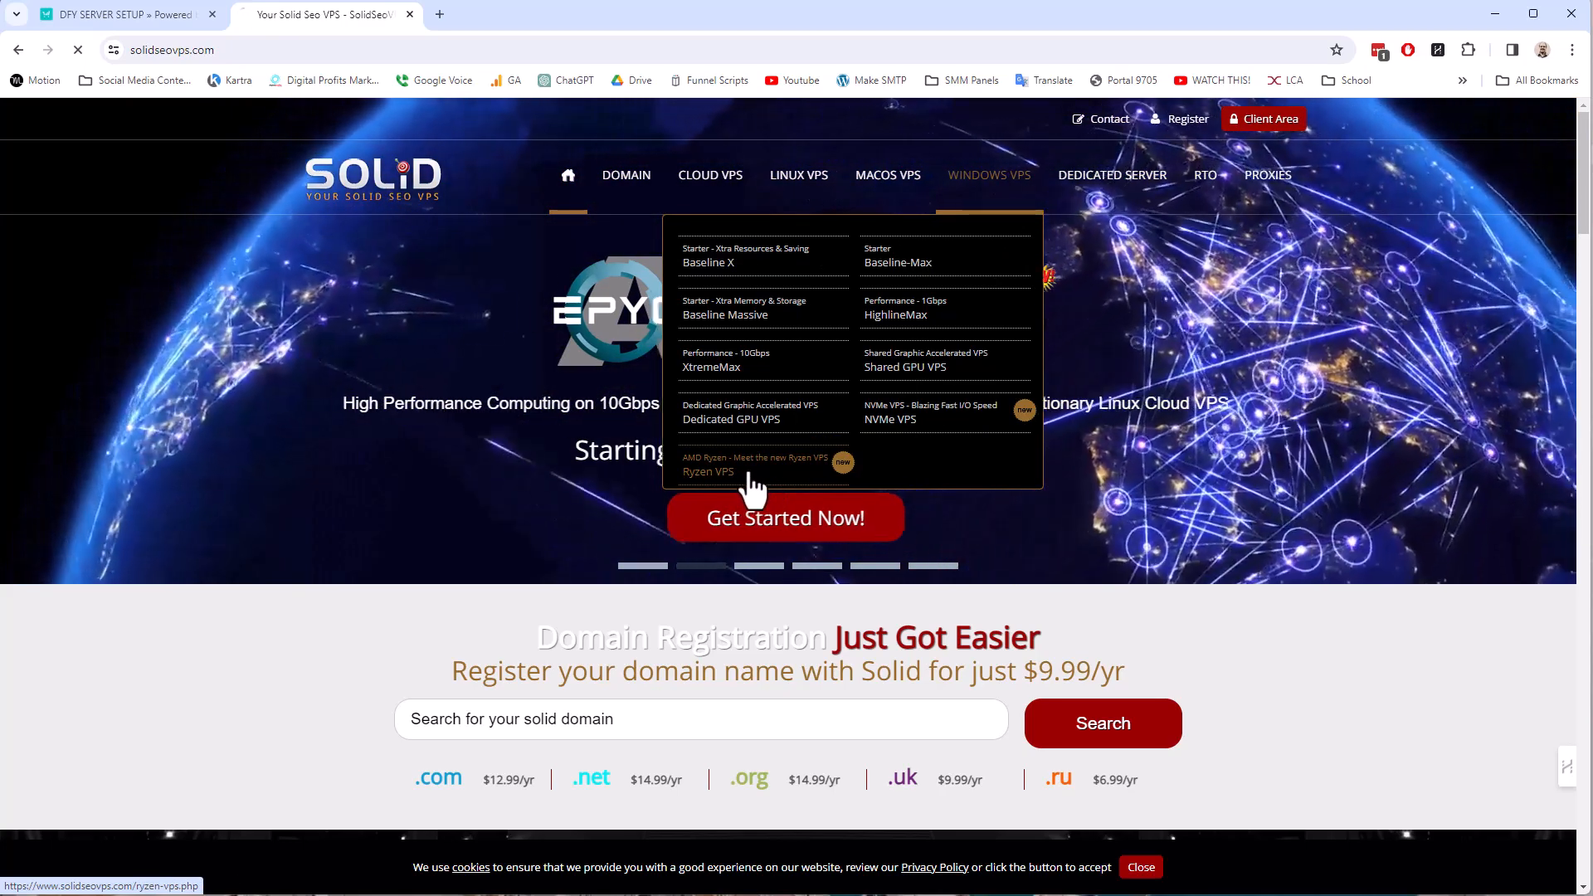
pyautogui.click(745, 476)
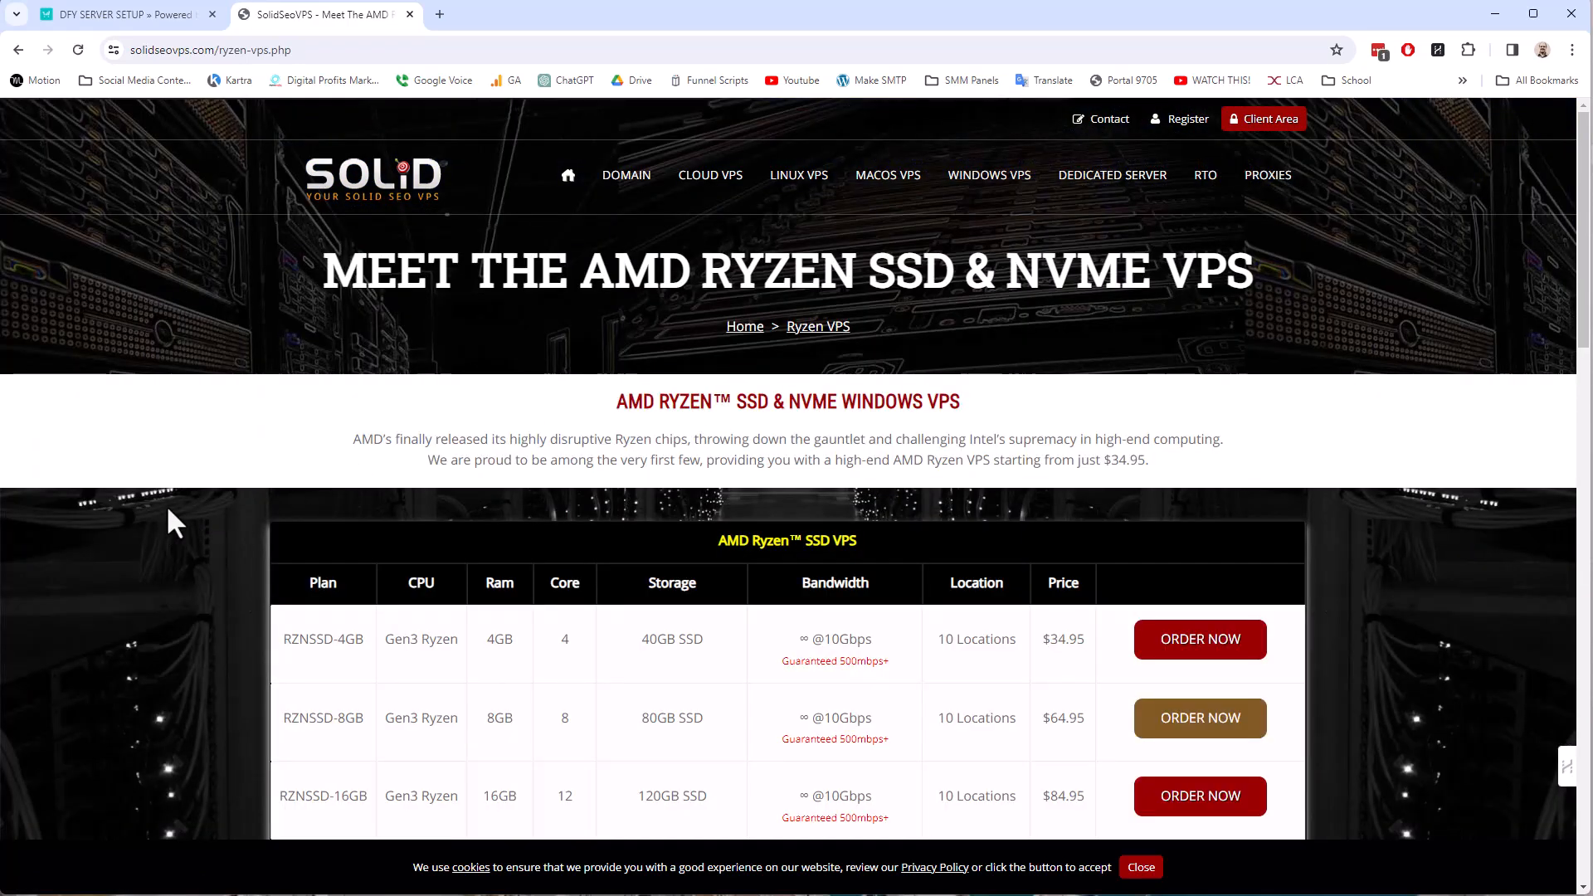
pyautogui.scroll(-1, 168, 506)
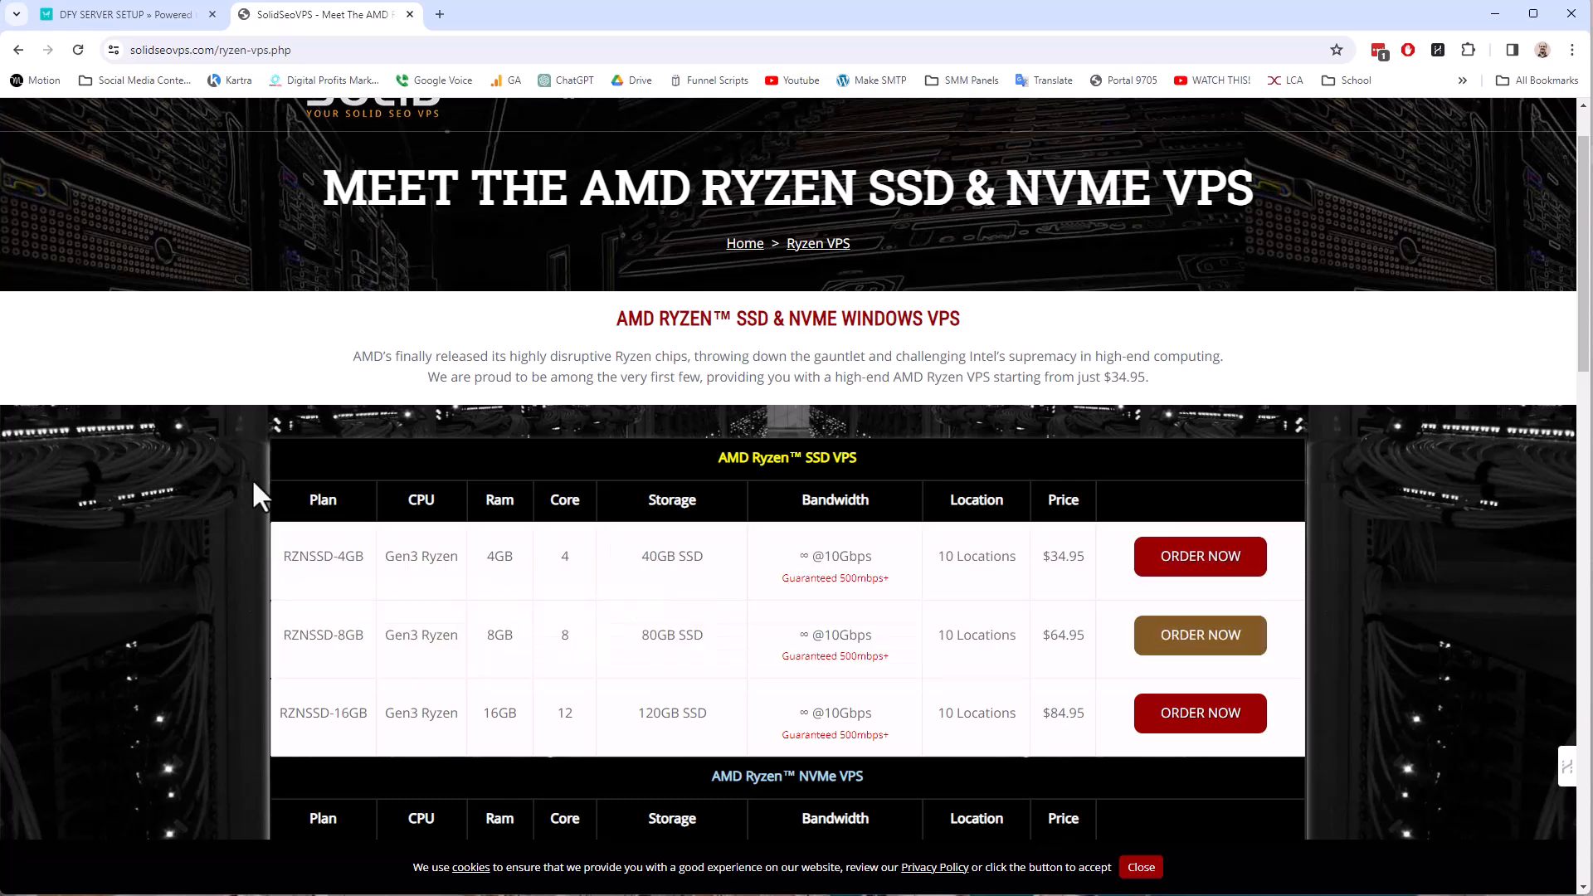
pyautogui.scroll(-5, 224, 497)
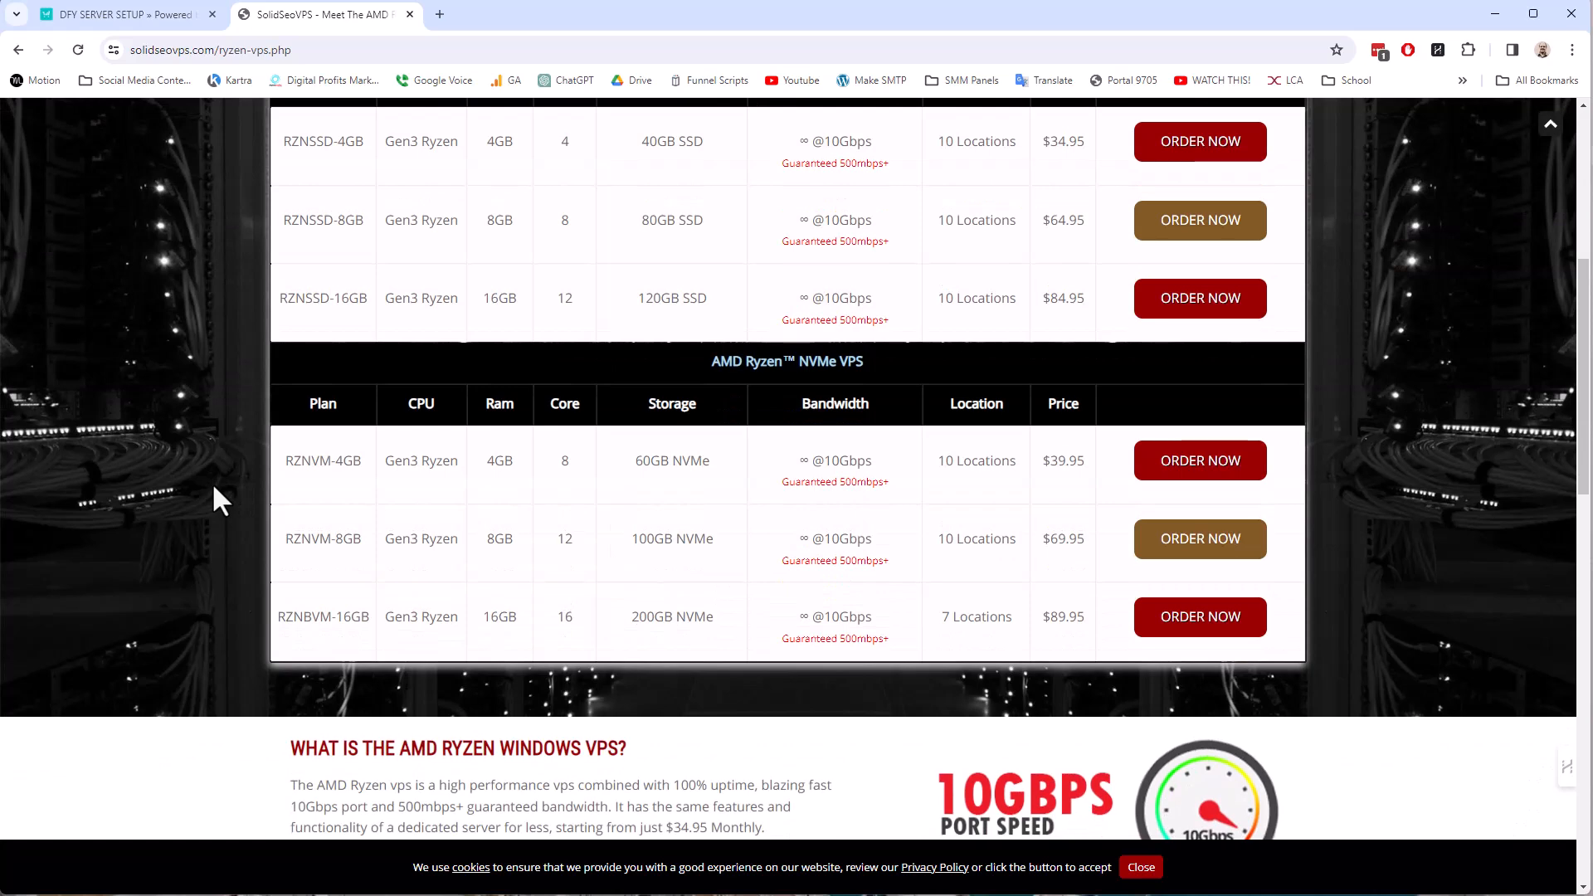
pyautogui.scroll(1, 210, 489)
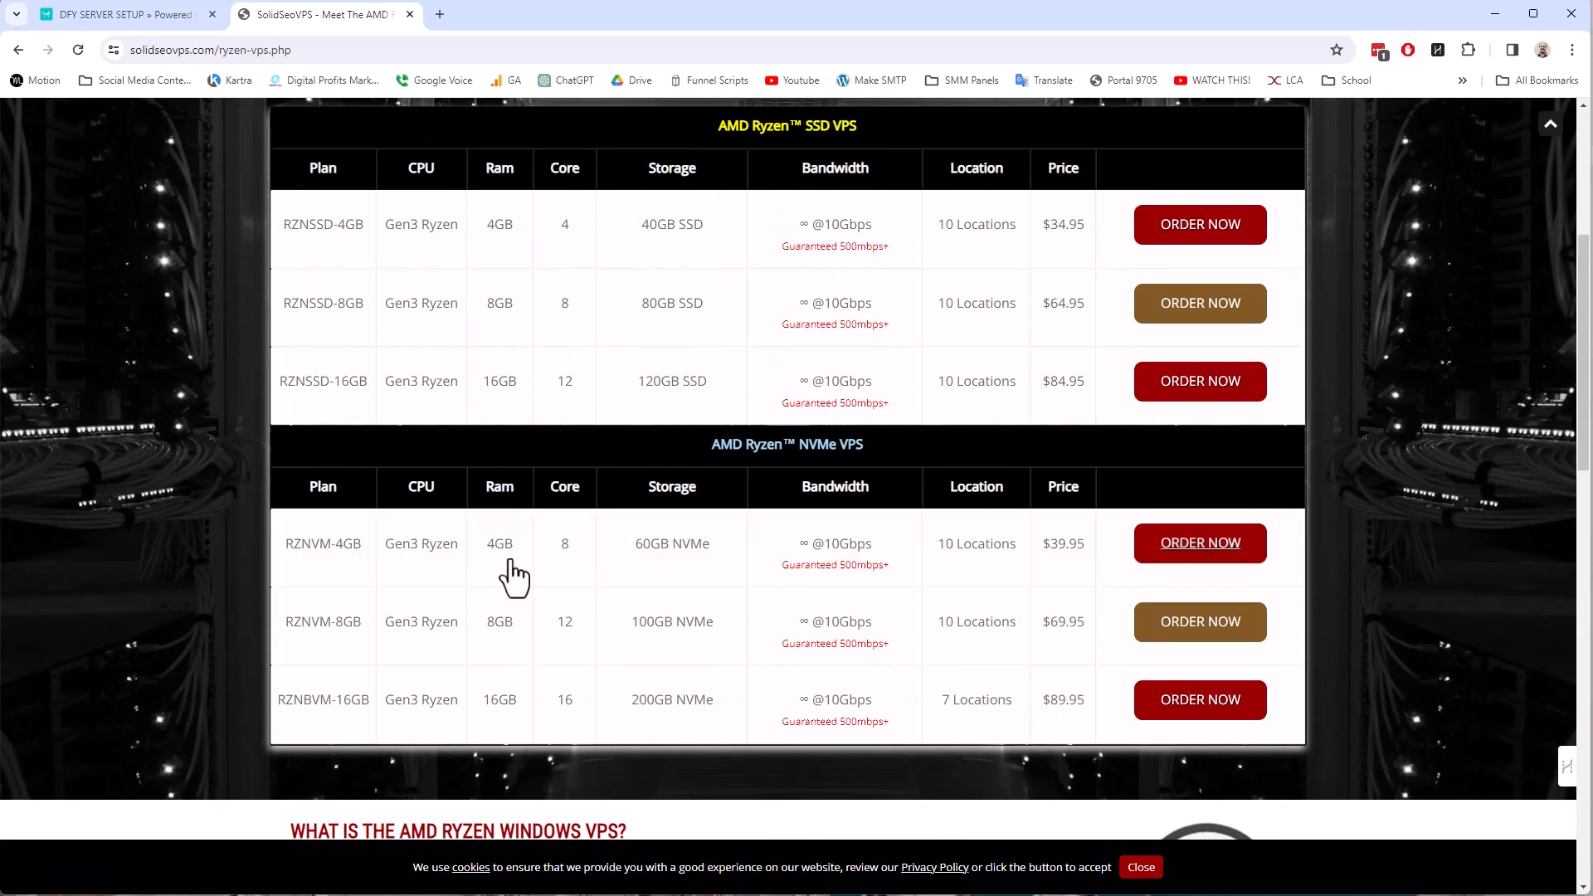
pyautogui.scroll(1, 455, 557)
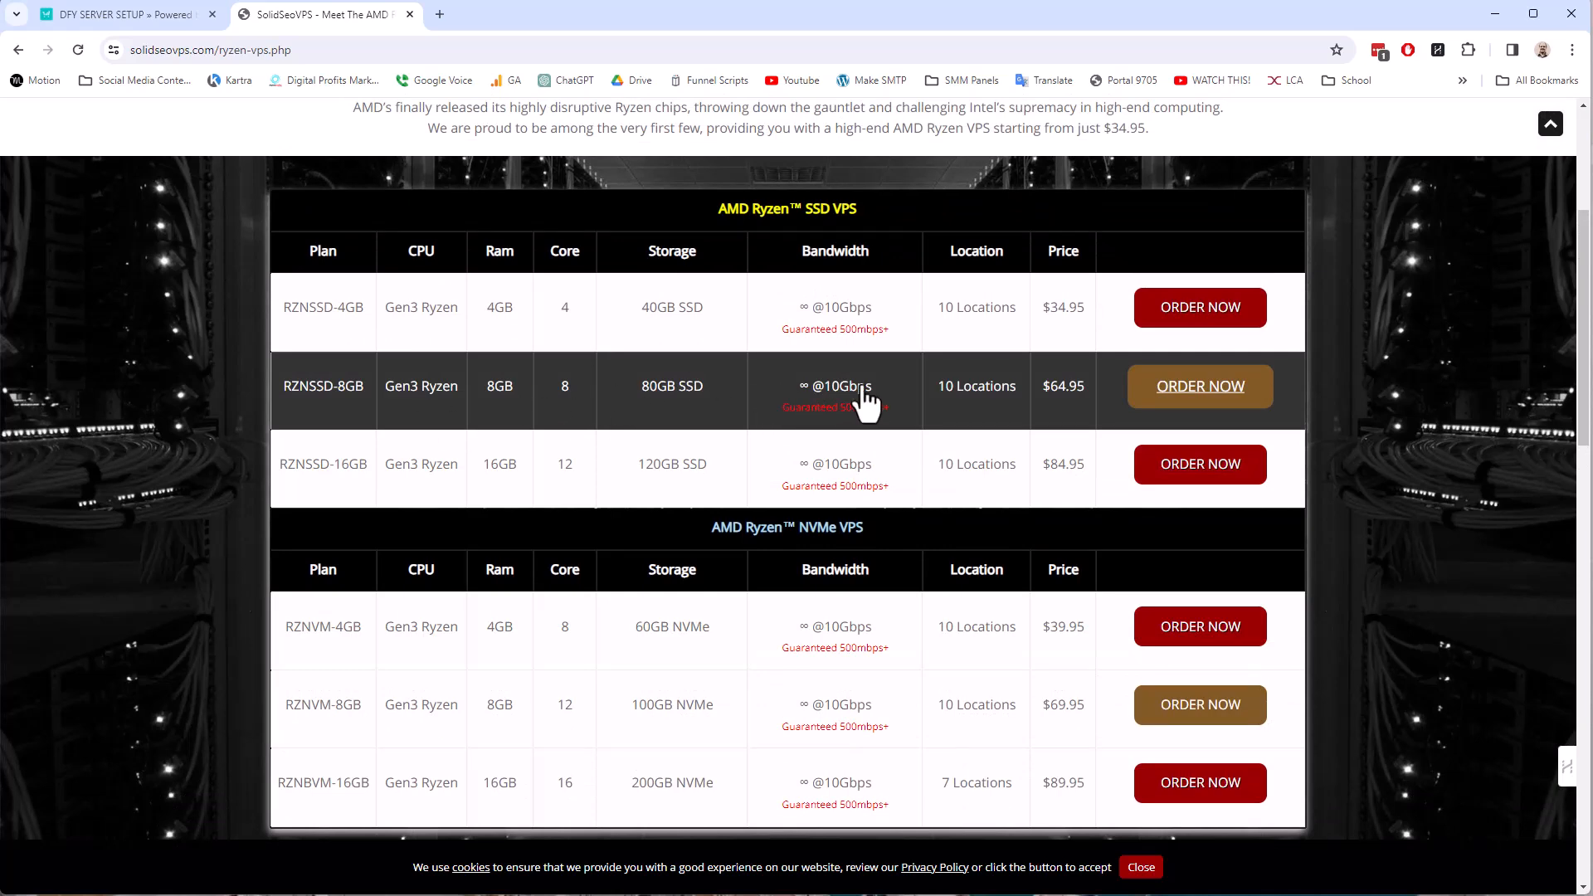
pyautogui.scroll(1, 866, 403)
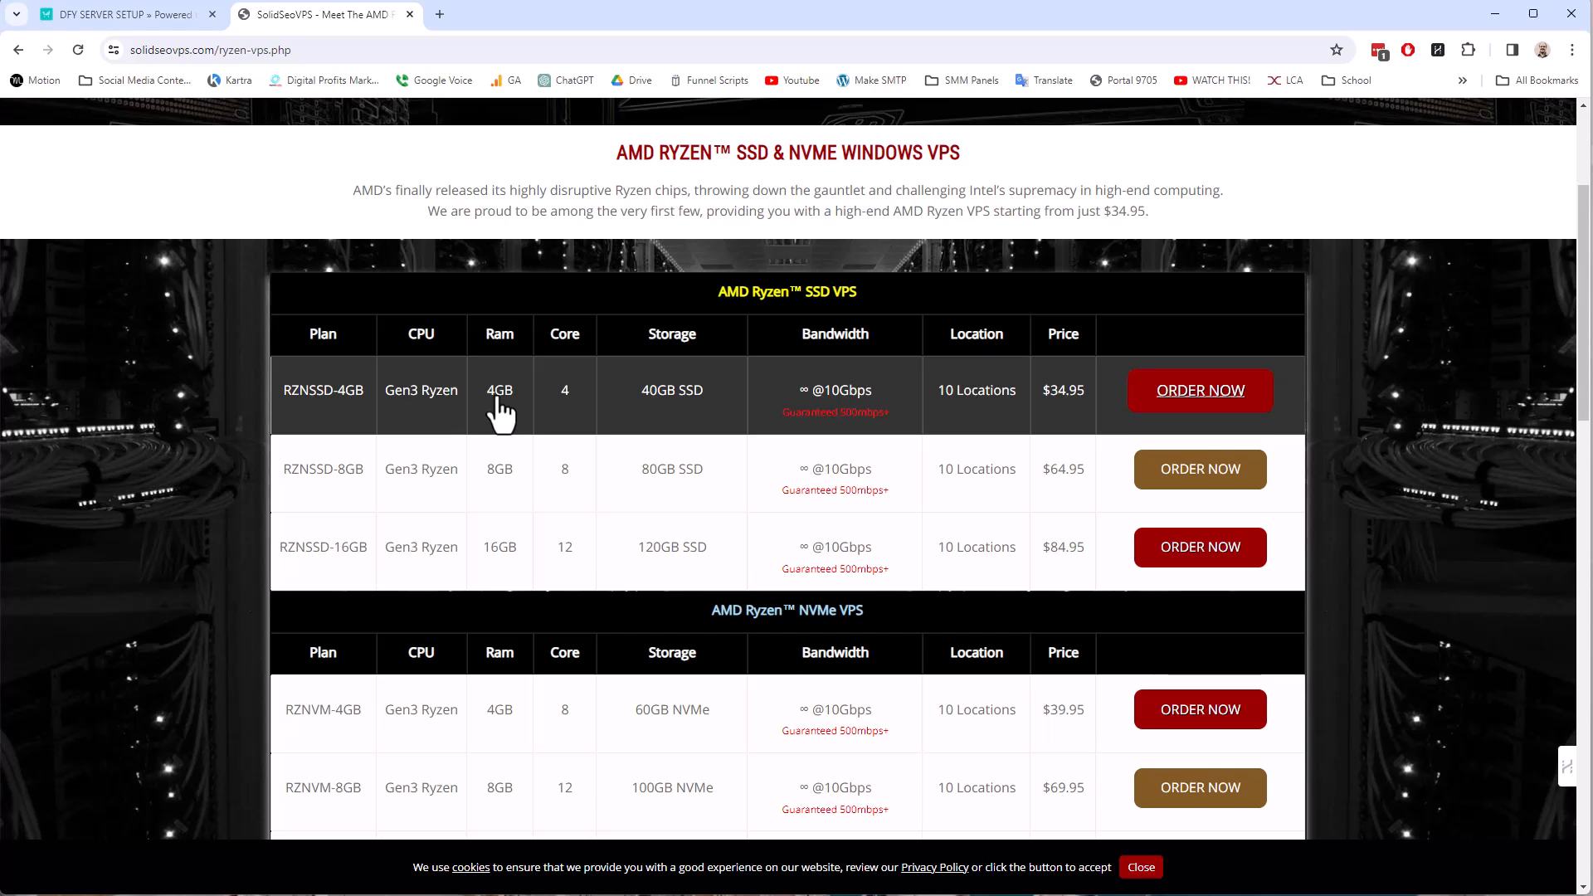
pyautogui.click(1495, 13)
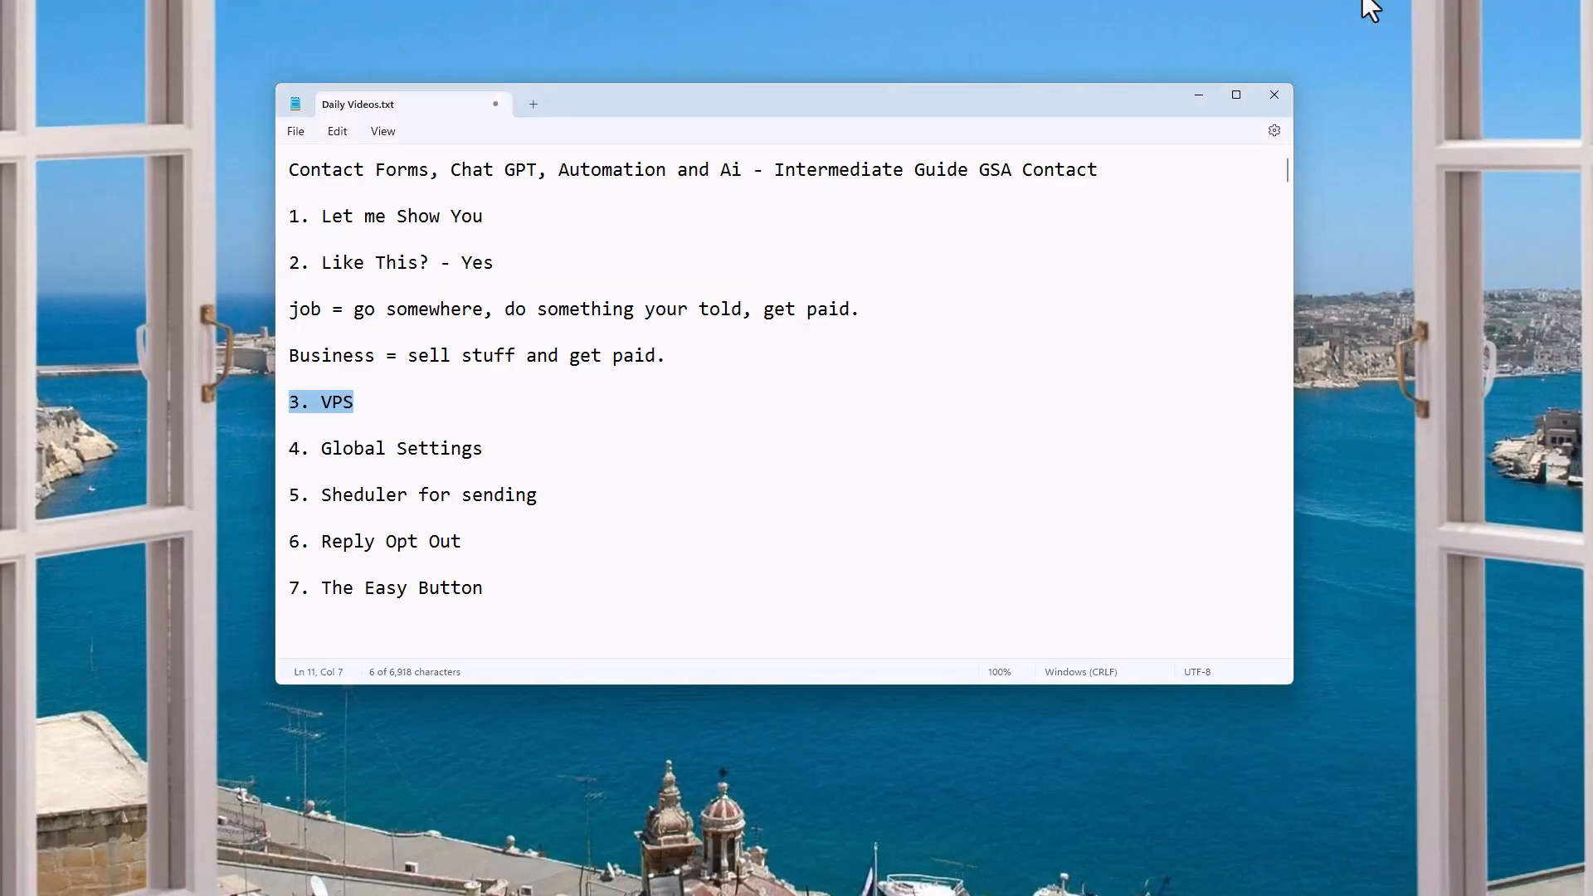
# Switch to the remote desktop and rearrange its windows so GSA Website Contact and GSA Captcha Breaker are both in view.
pyautogui.click(1039, 43)
pyautogui.doubleClick(1027, 29)
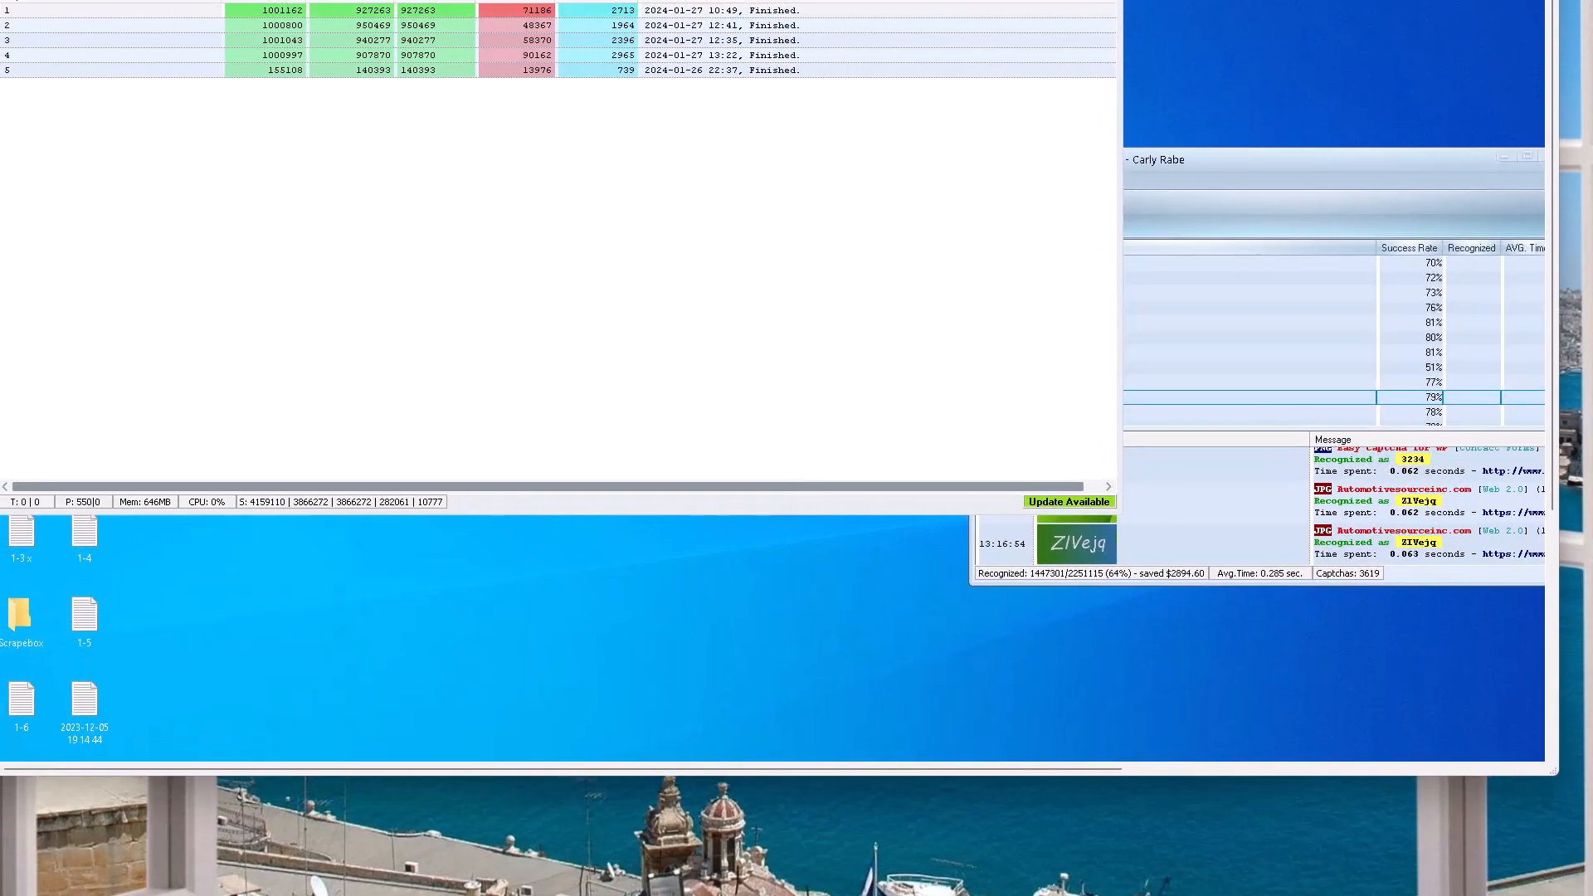
pyautogui.moveTo(650, 0); pyautogui.dragTo(713, 88)
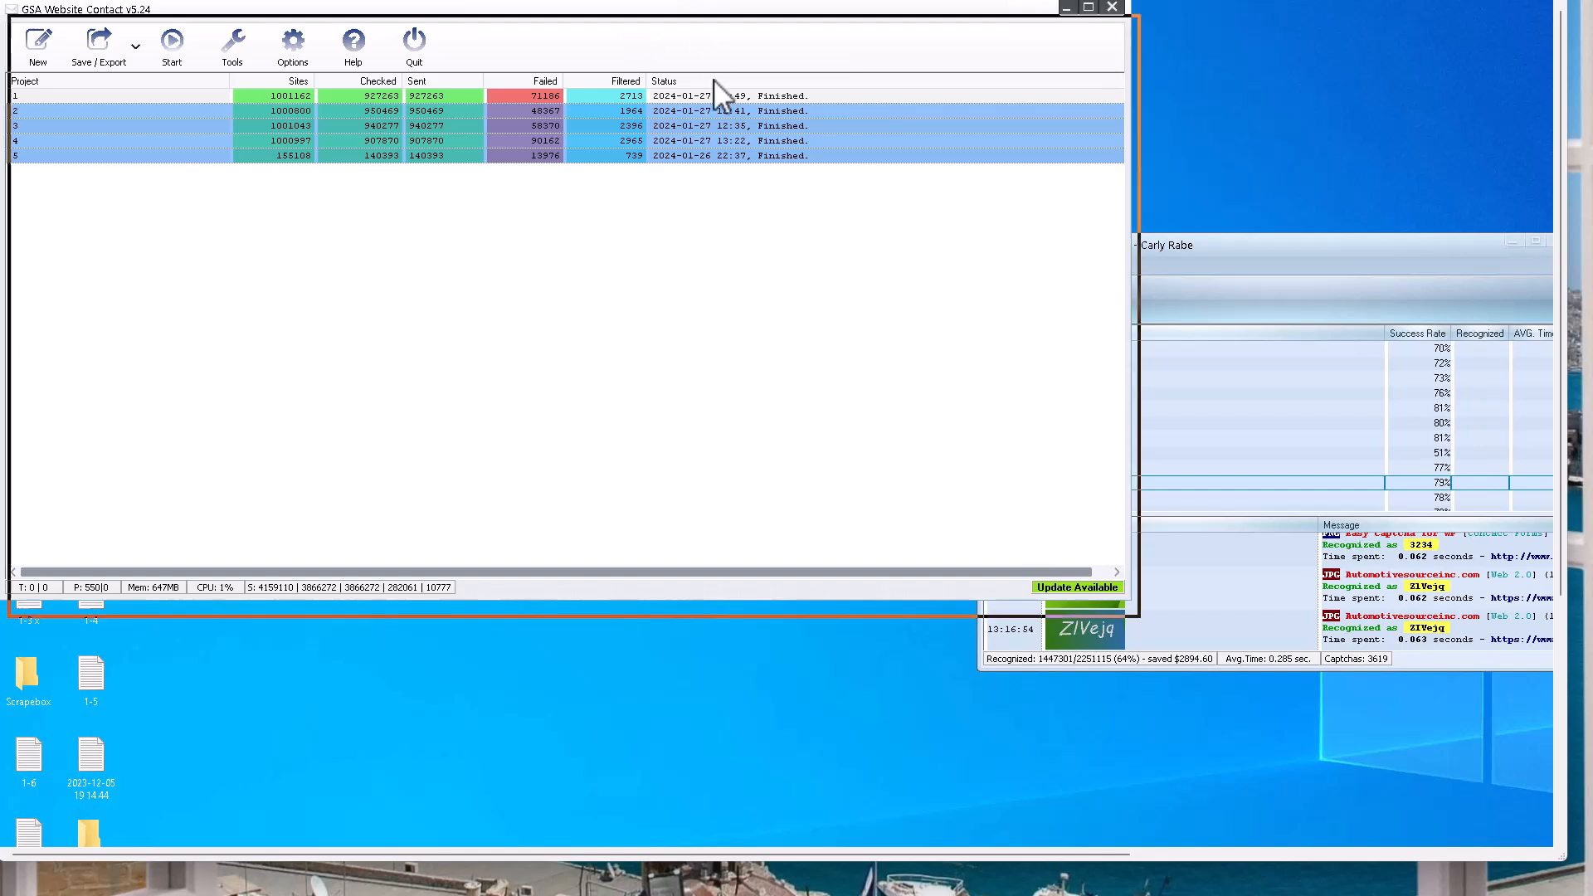
pyautogui.click(1272, 258)
pyautogui.moveTo(1272, 257); pyautogui.dragTo(1220, 208)
pyautogui.moveTo(1325, 189); pyautogui.dragTo(1330, 136)
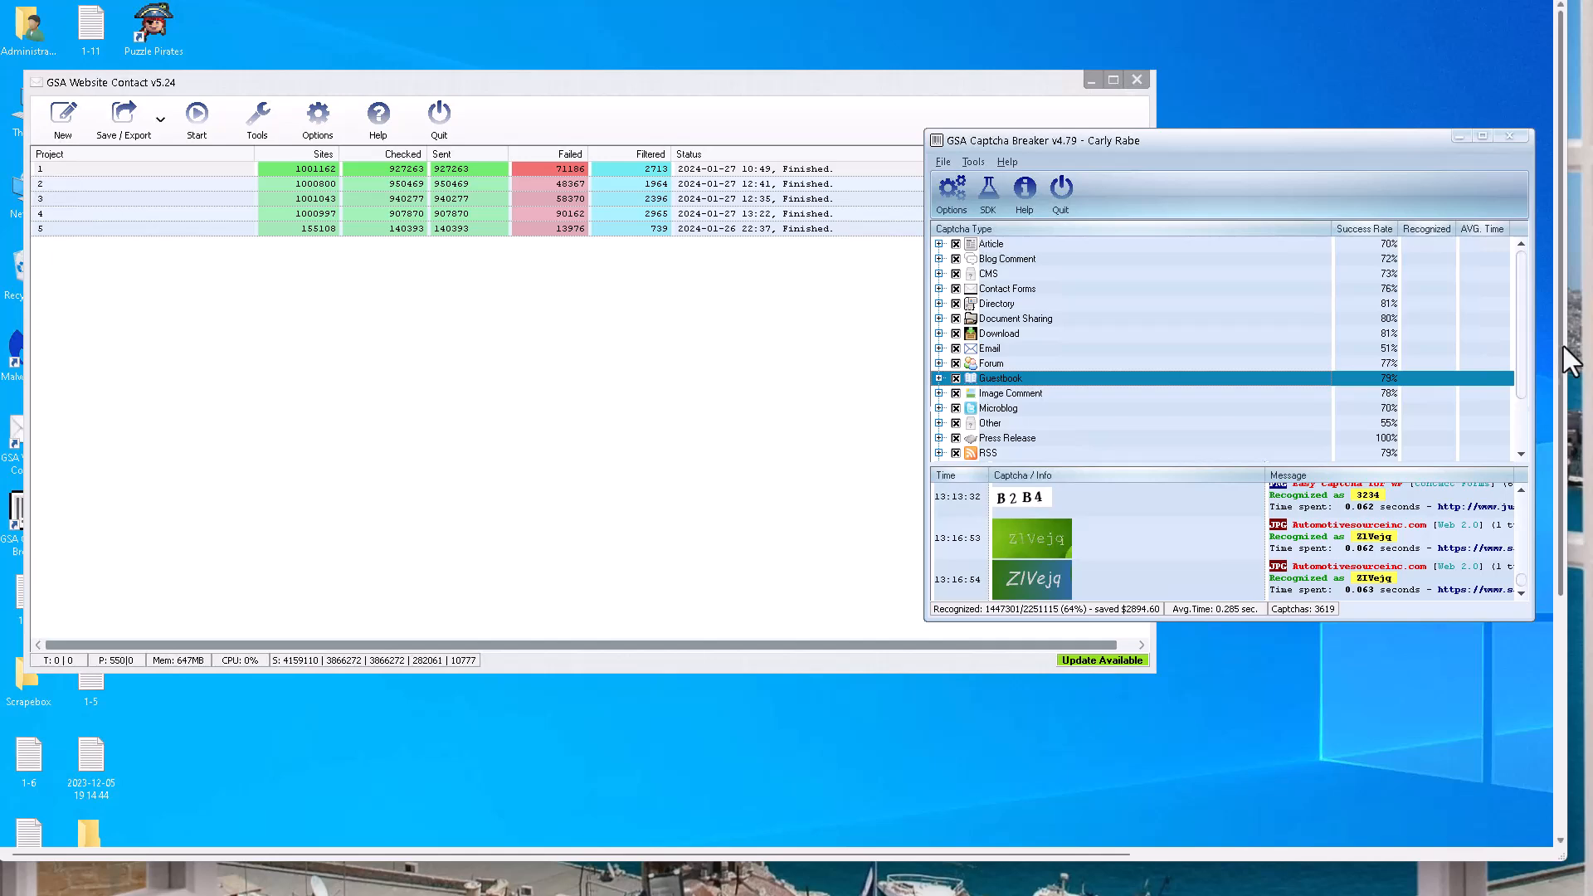
# Show the lower part of the remote desktop with its taskbar and enlarge the remote desktop window.
pyautogui.scroll(-5, 1560, 347)
pyautogui.moveTo(1554, 860); pyautogui.dragTo(1588, 895)
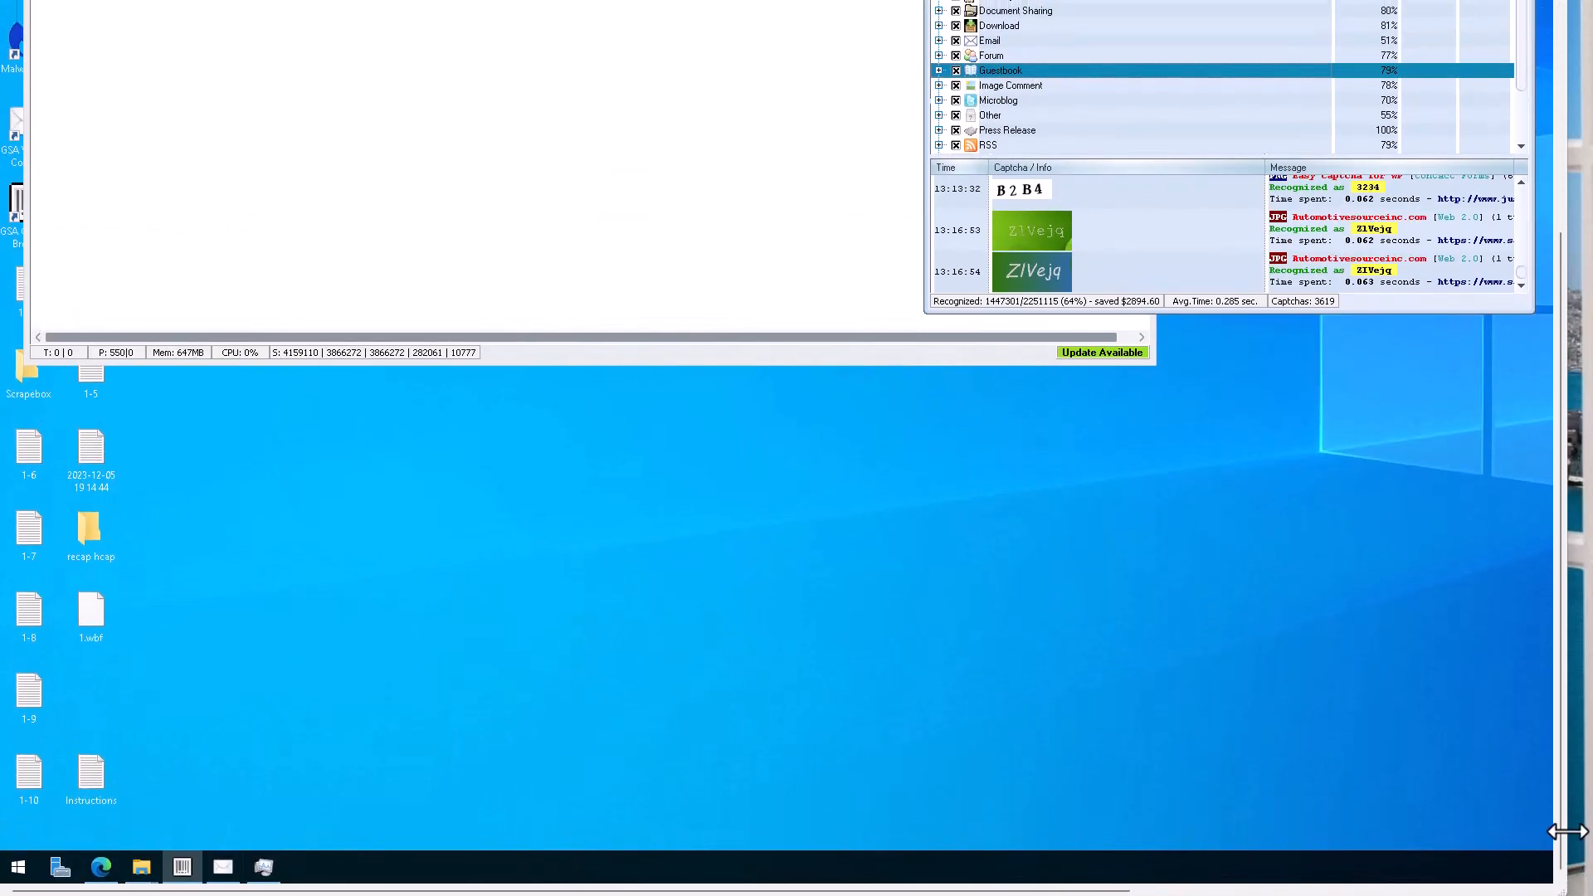
pyautogui.moveTo(1567, 816); pyautogui.dragTo(1592, 817)
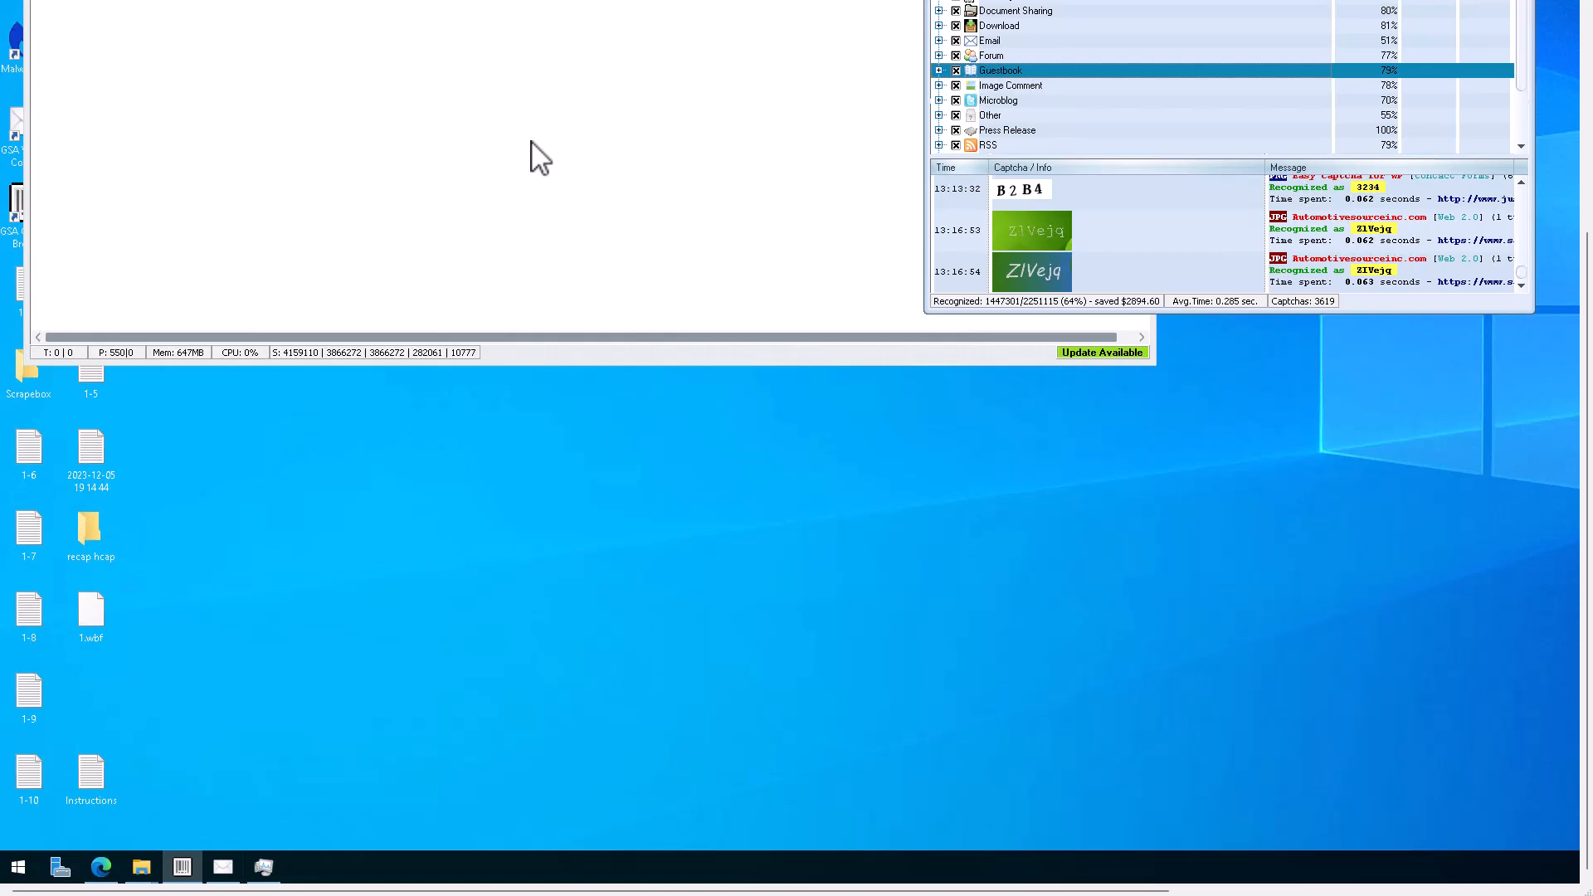
# View the remote server's Start menu and the two GSA program windows, then return to the notes on the local desktop.
pyautogui.click(18, 867)
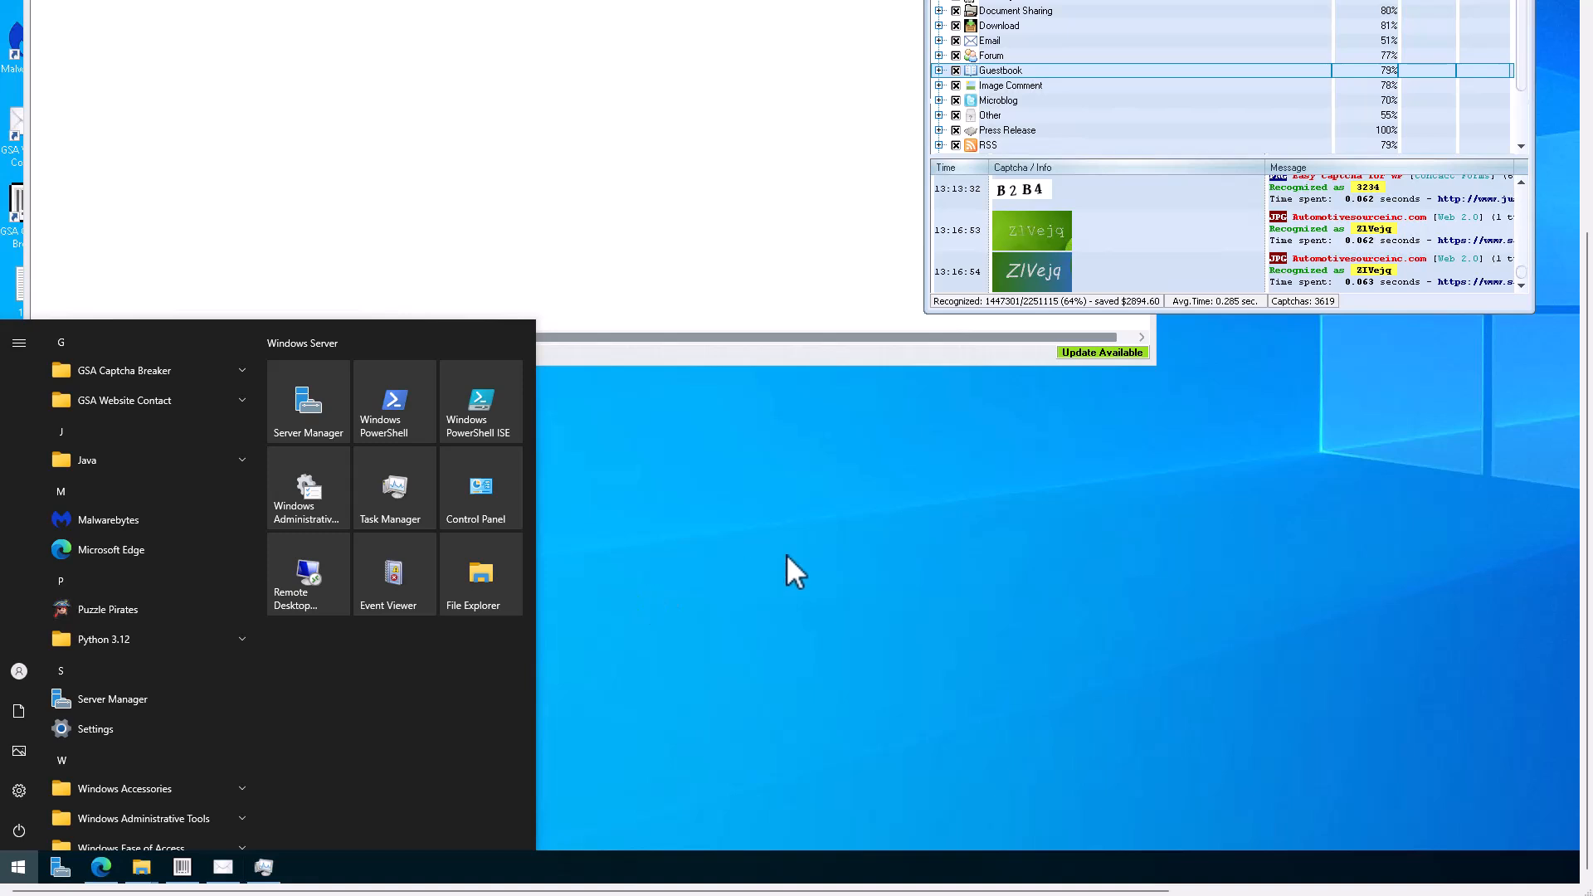
pyautogui.click(803, 589)
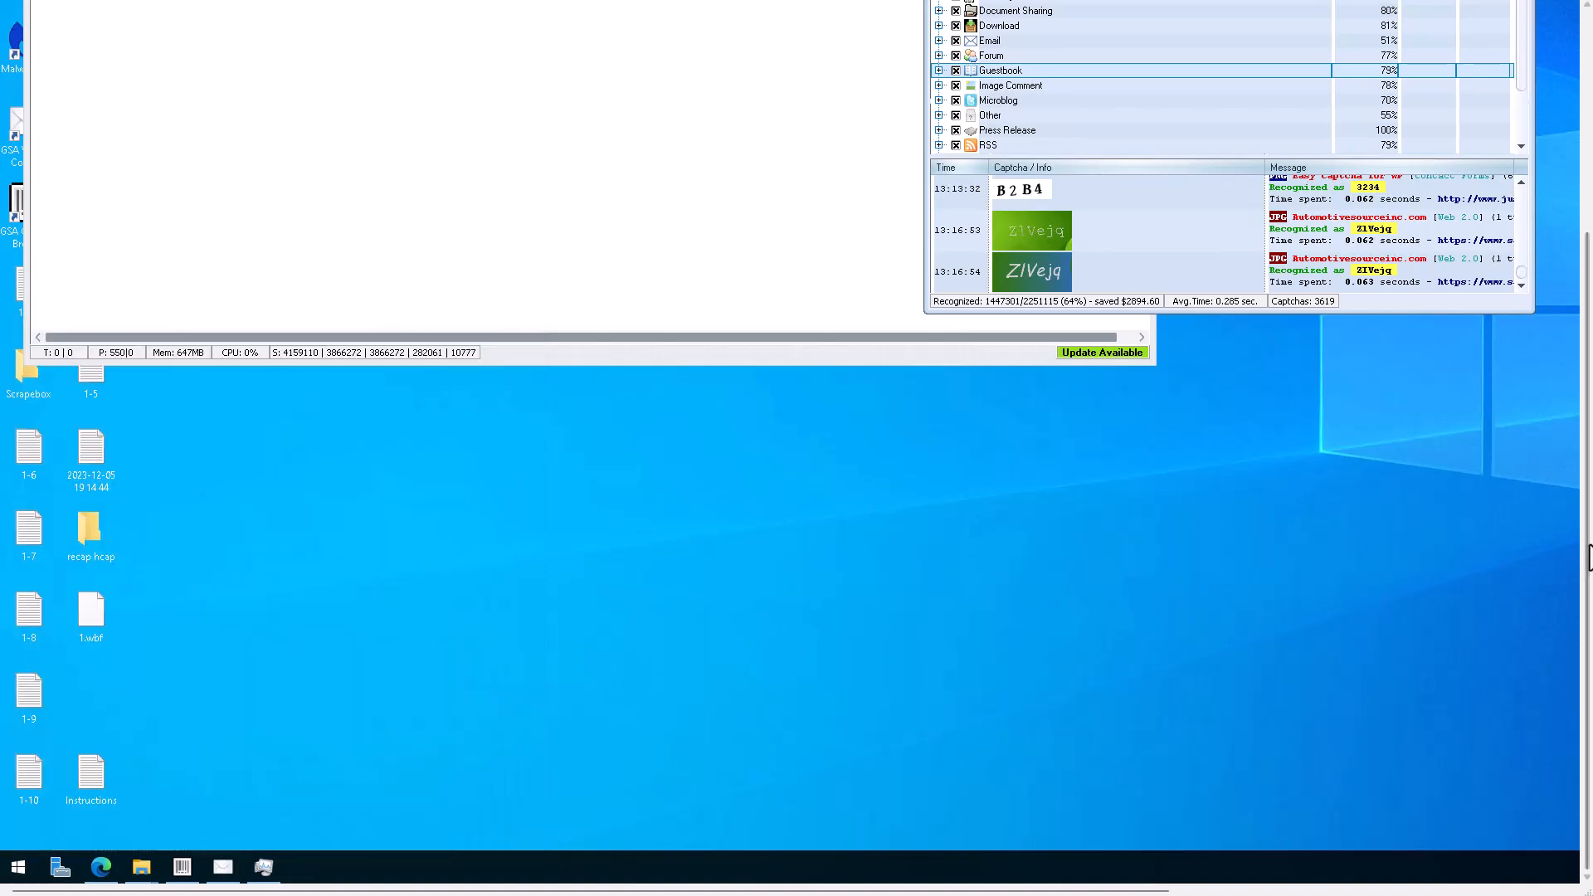
pyautogui.moveTo(1589, 555); pyautogui.dragTo(1589, 260)
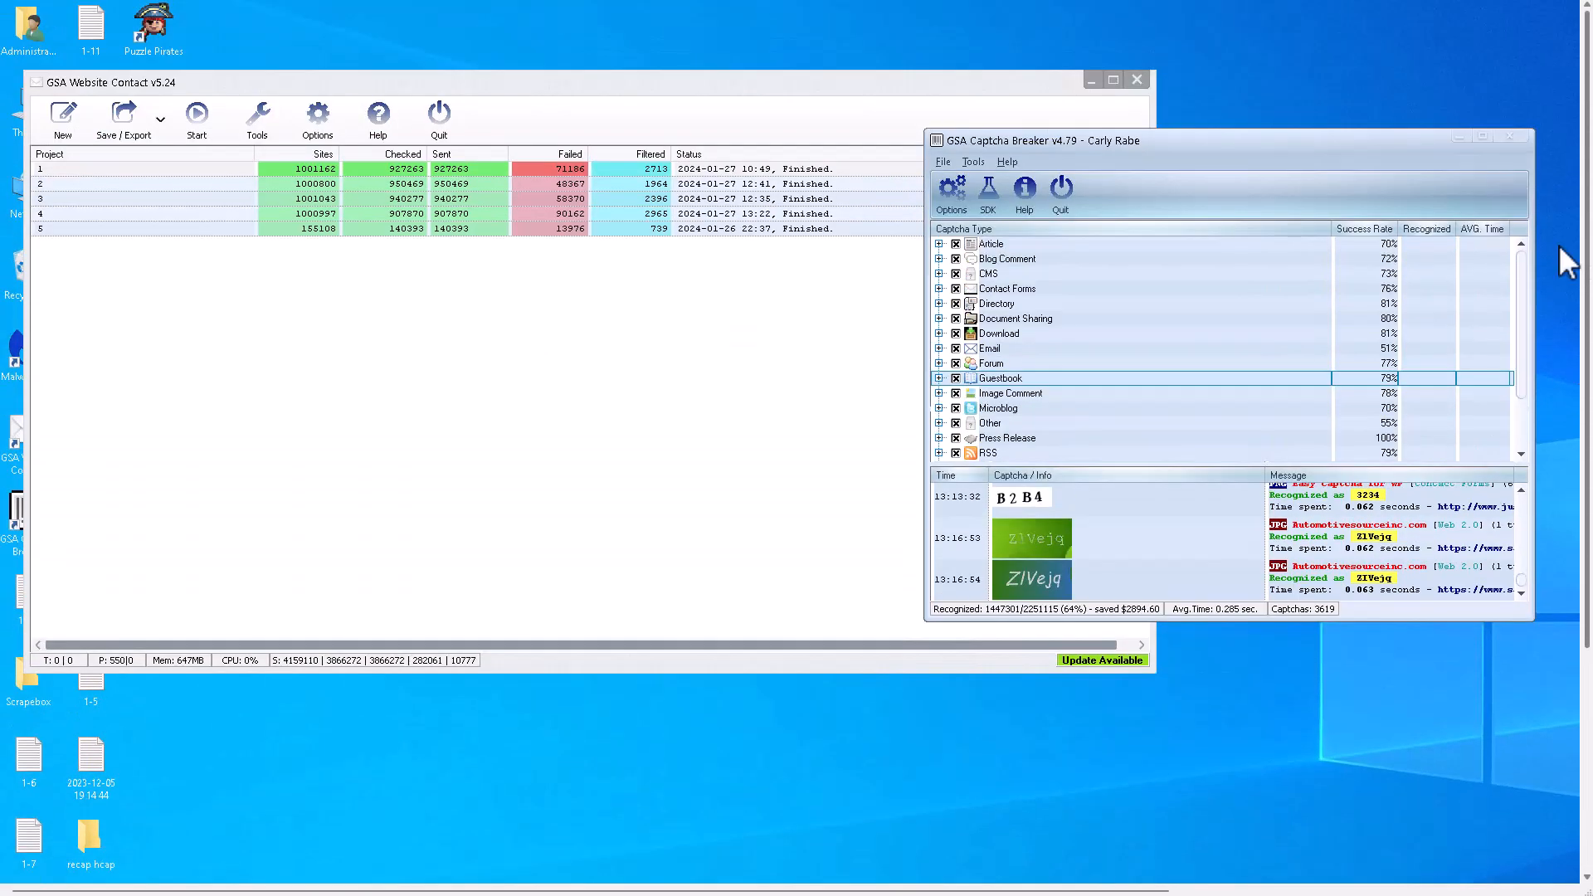
pyautogui.click(650, 71)
pyautogui.moveTo(651, 71); pyautogui.dragTo(837, 53)
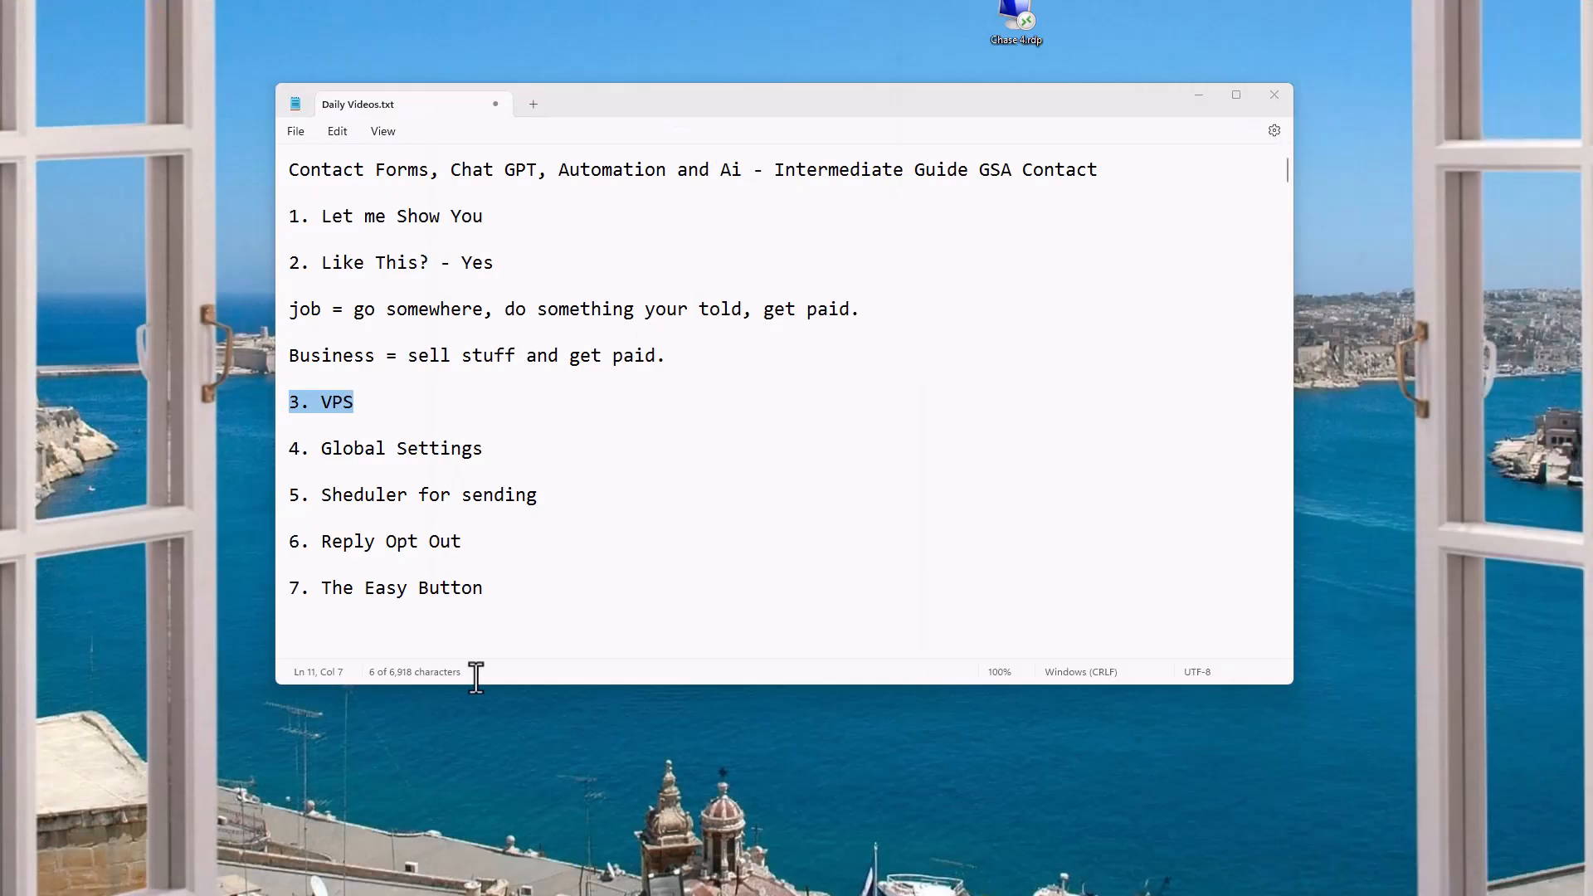
# Switch to Chrome, order the RZNSSD-4GB plan from the AMD Ryzen SSD VPS table and show its server configuration fields.
pyautogui.moveTo(696, 895)
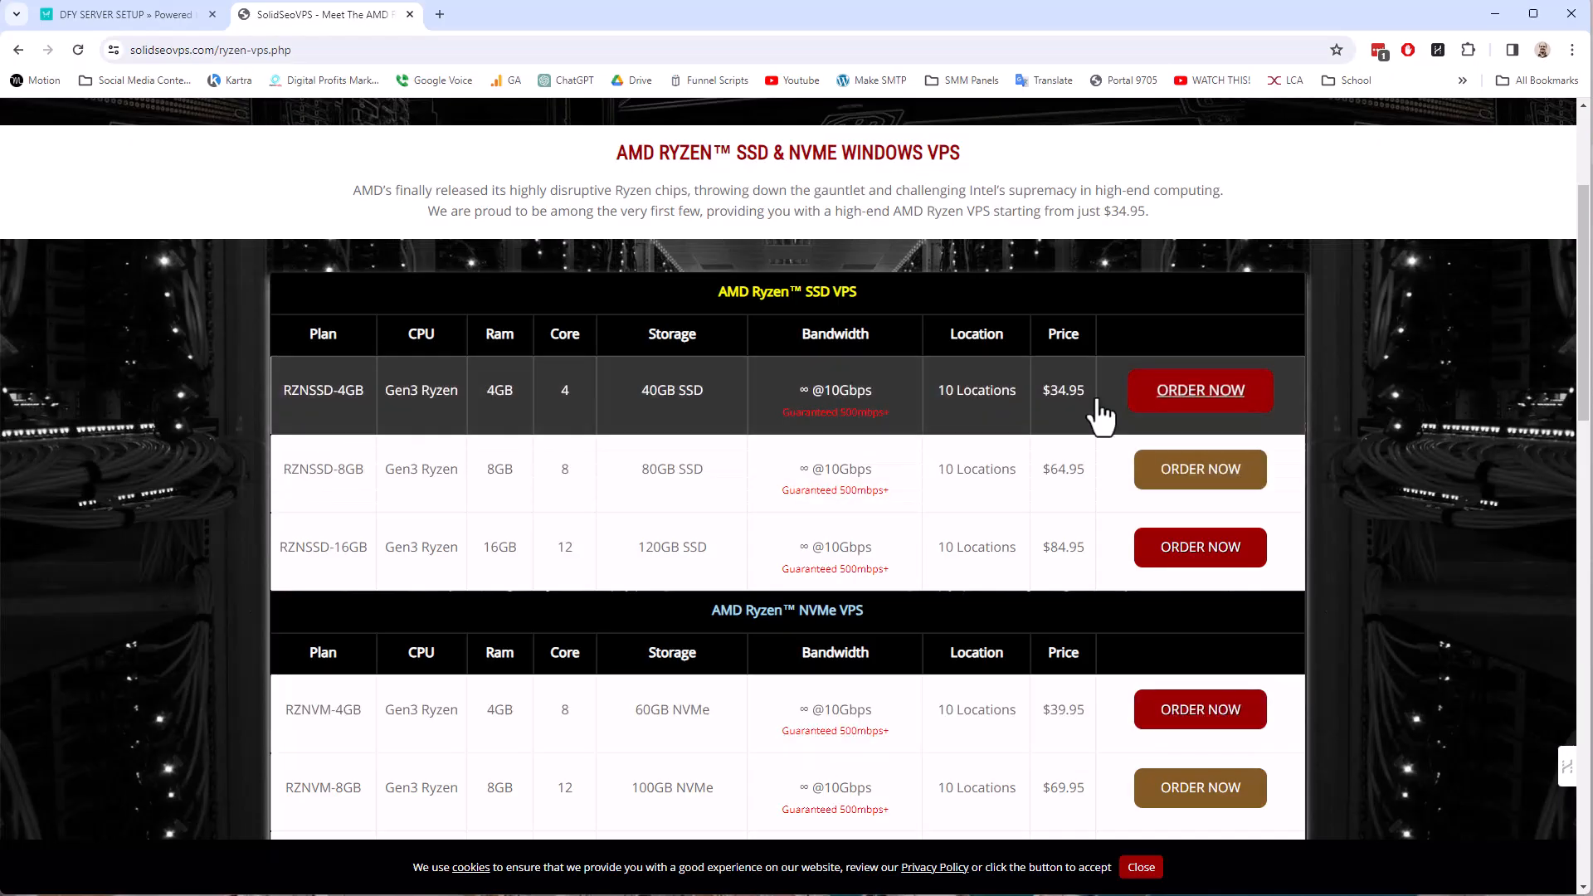
pyautogui.click(1165, 406)
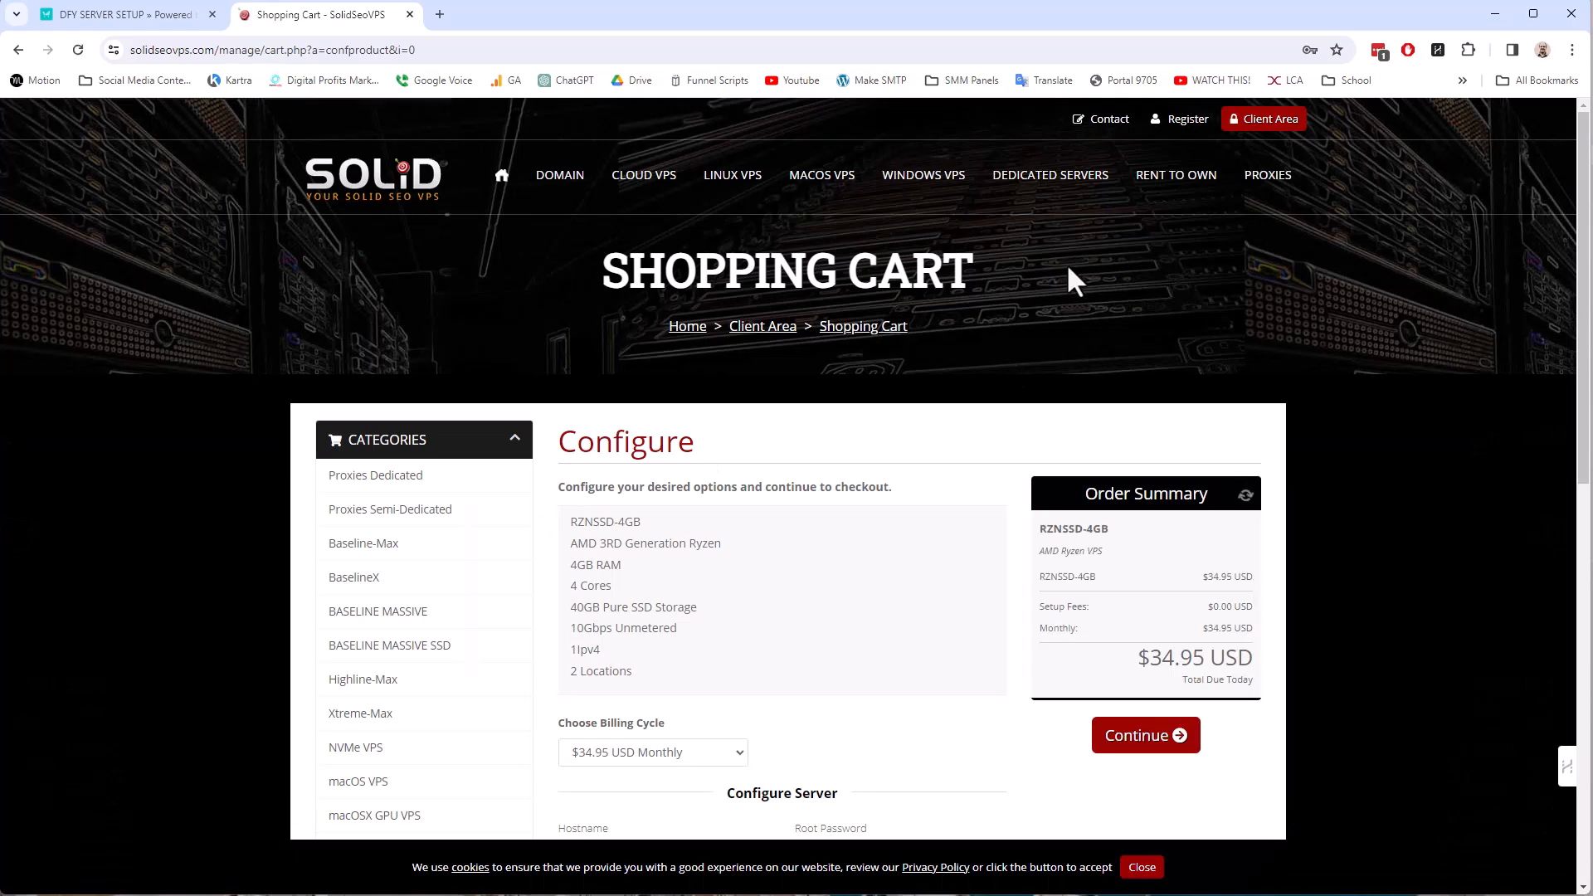
pyautogui.moveTo(950, 186)
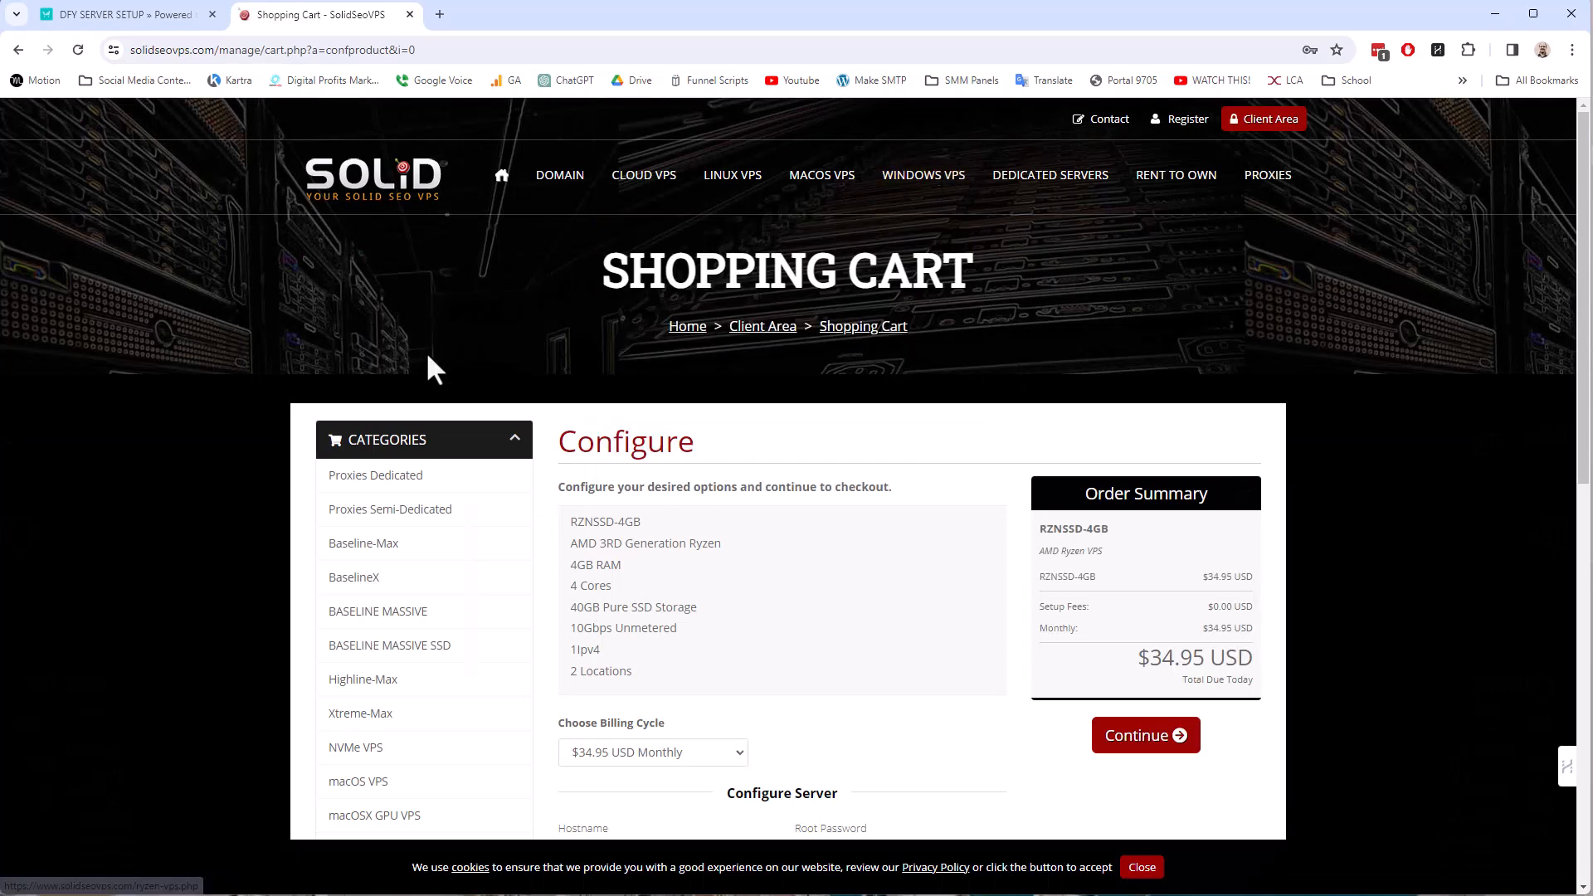
pyautogui.scroll(-3, 551, 356)
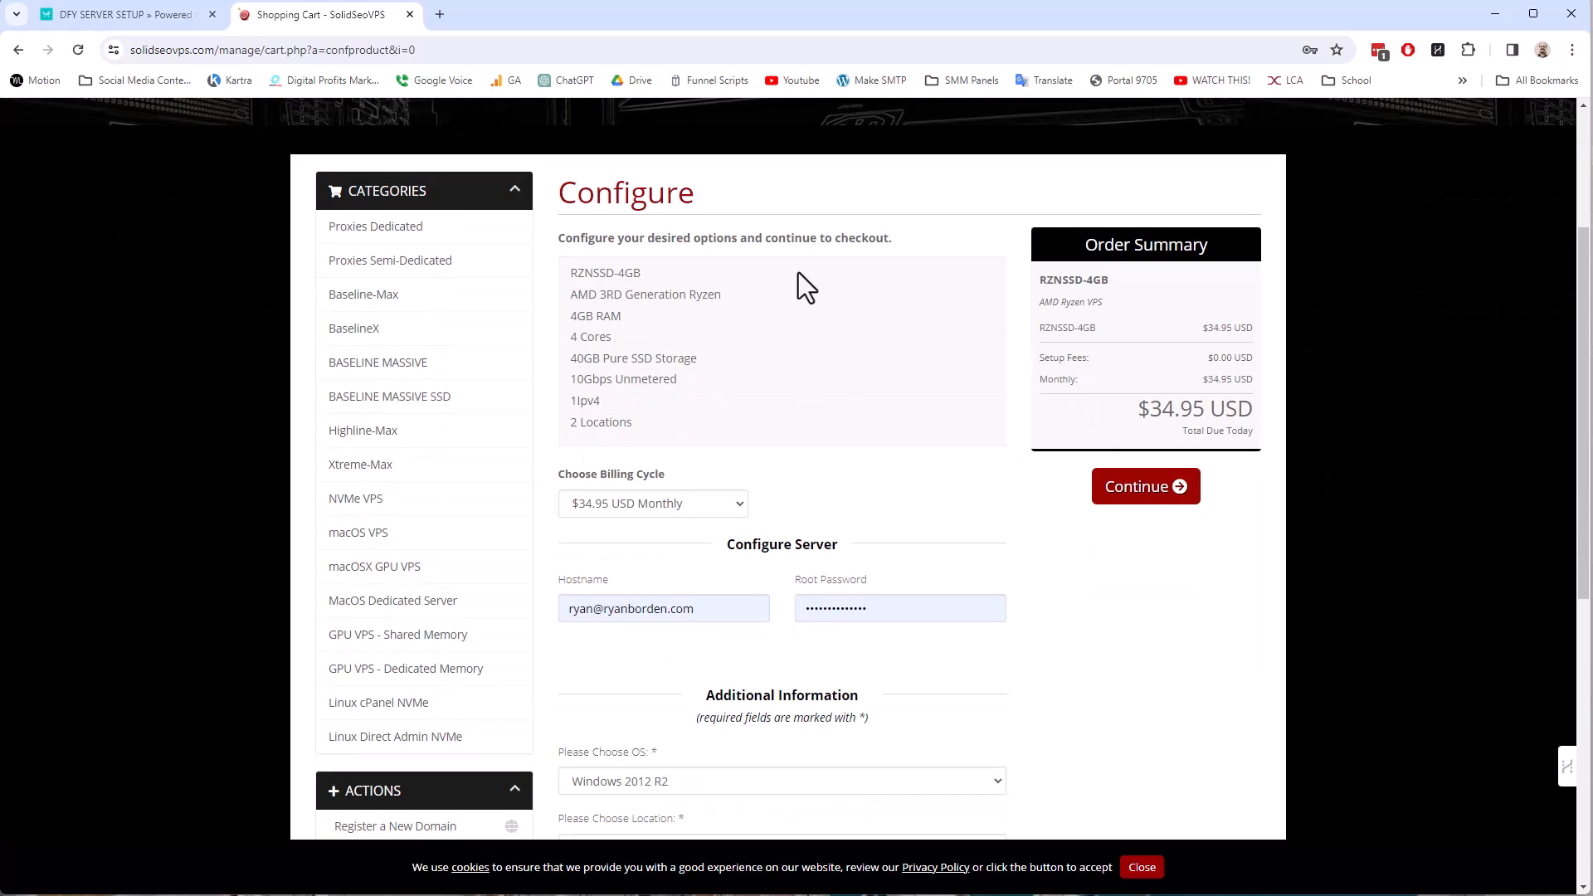
pyautogui.scroll(-3, 798, 272)
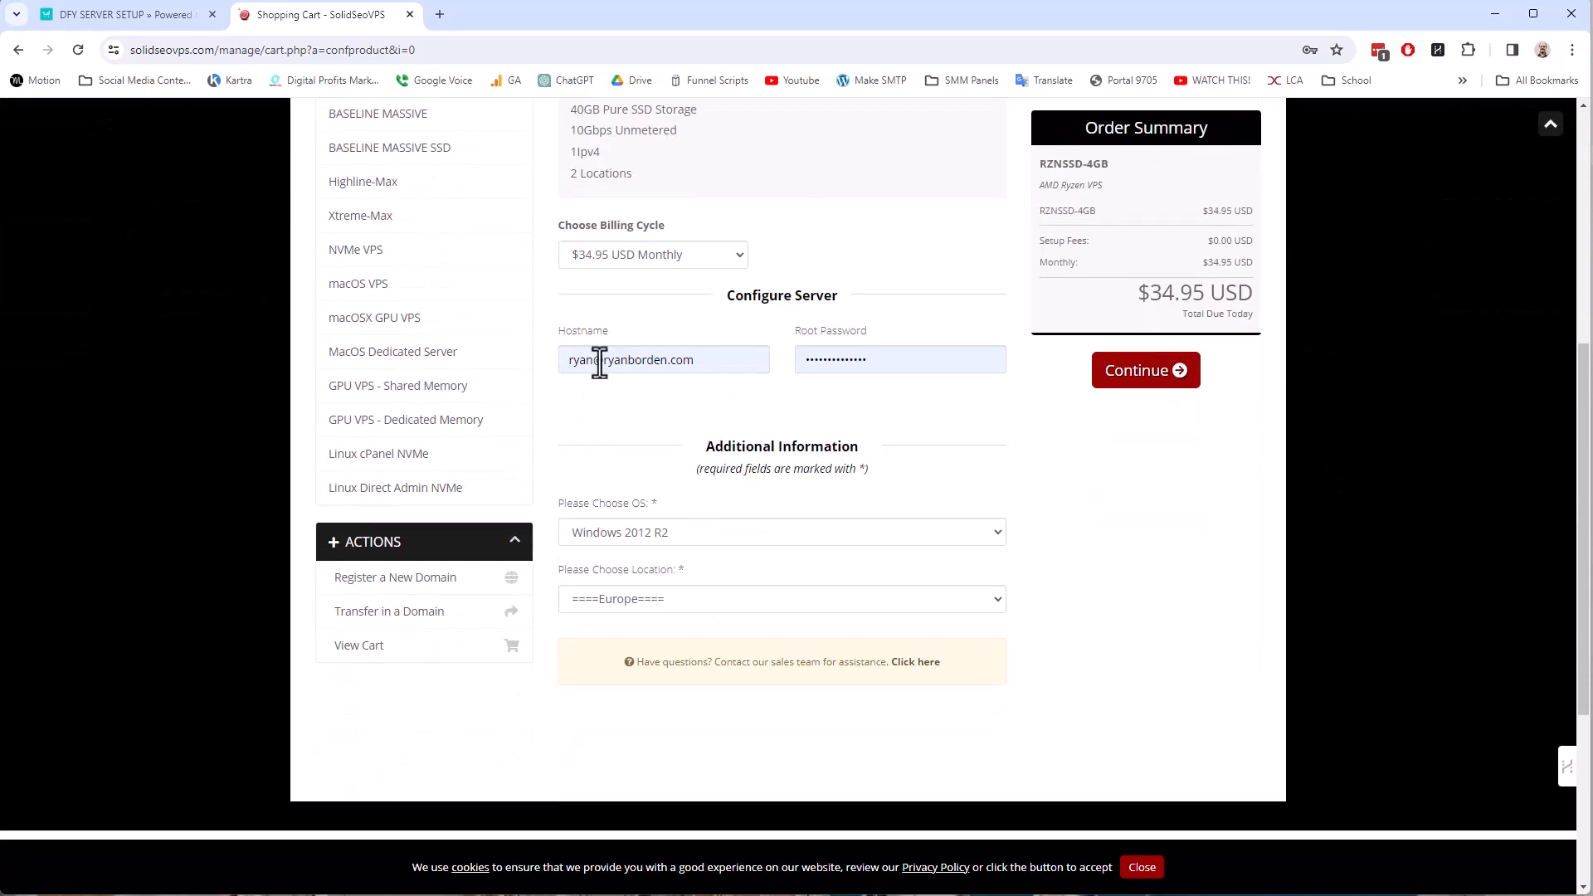
# Replace the prefilled hostname with hldfhdlkfdhk.
pyautogui.tripleClick(599, 362)
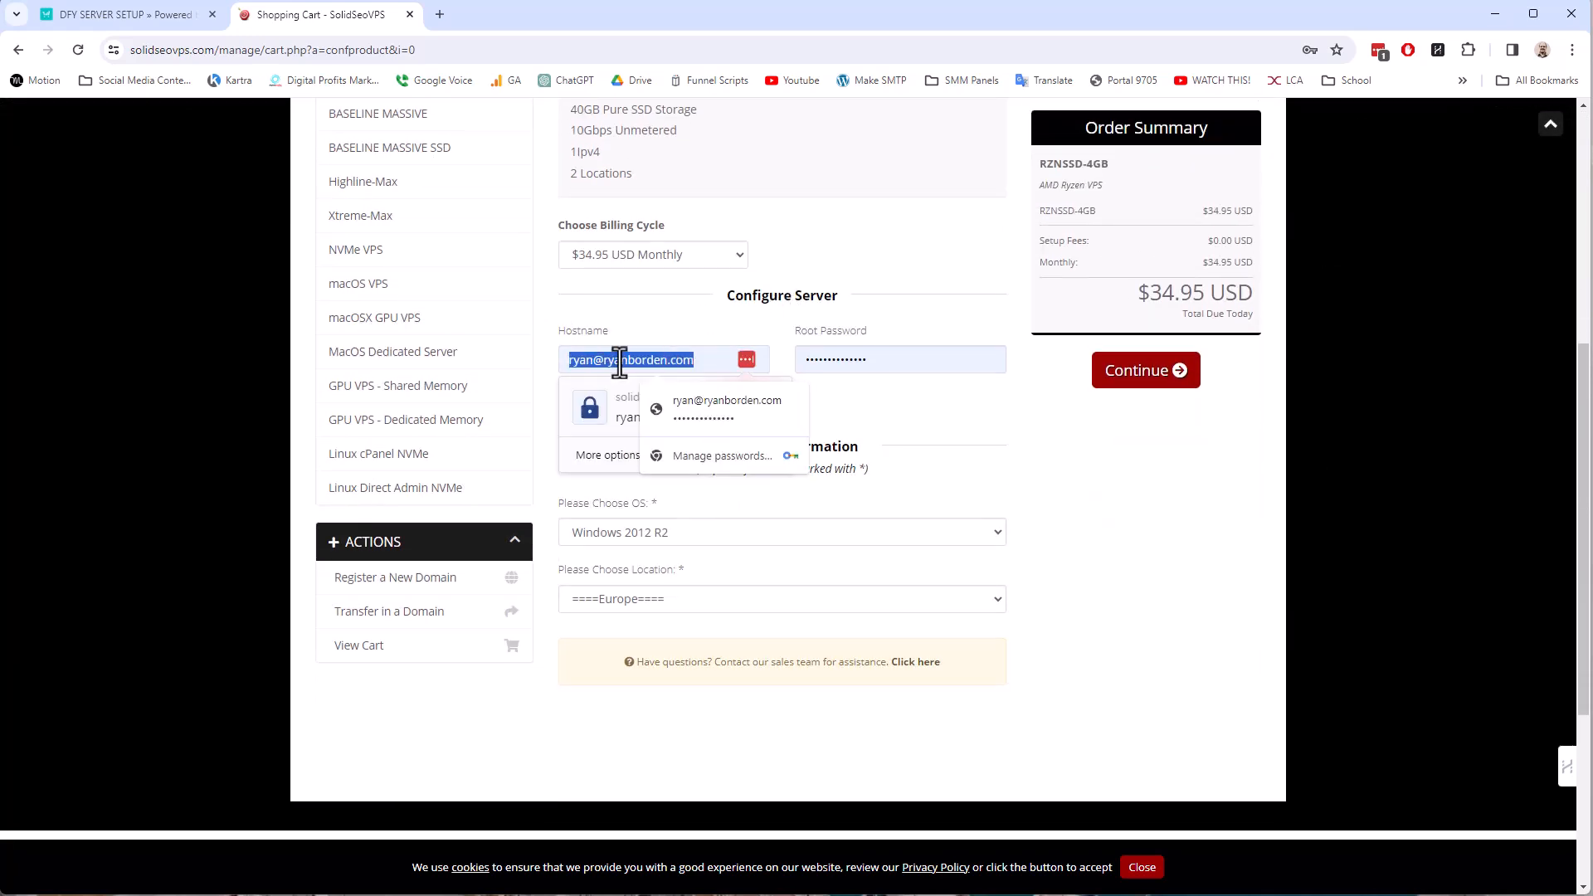
pyautogui.write('hldfhdlkfjhk')
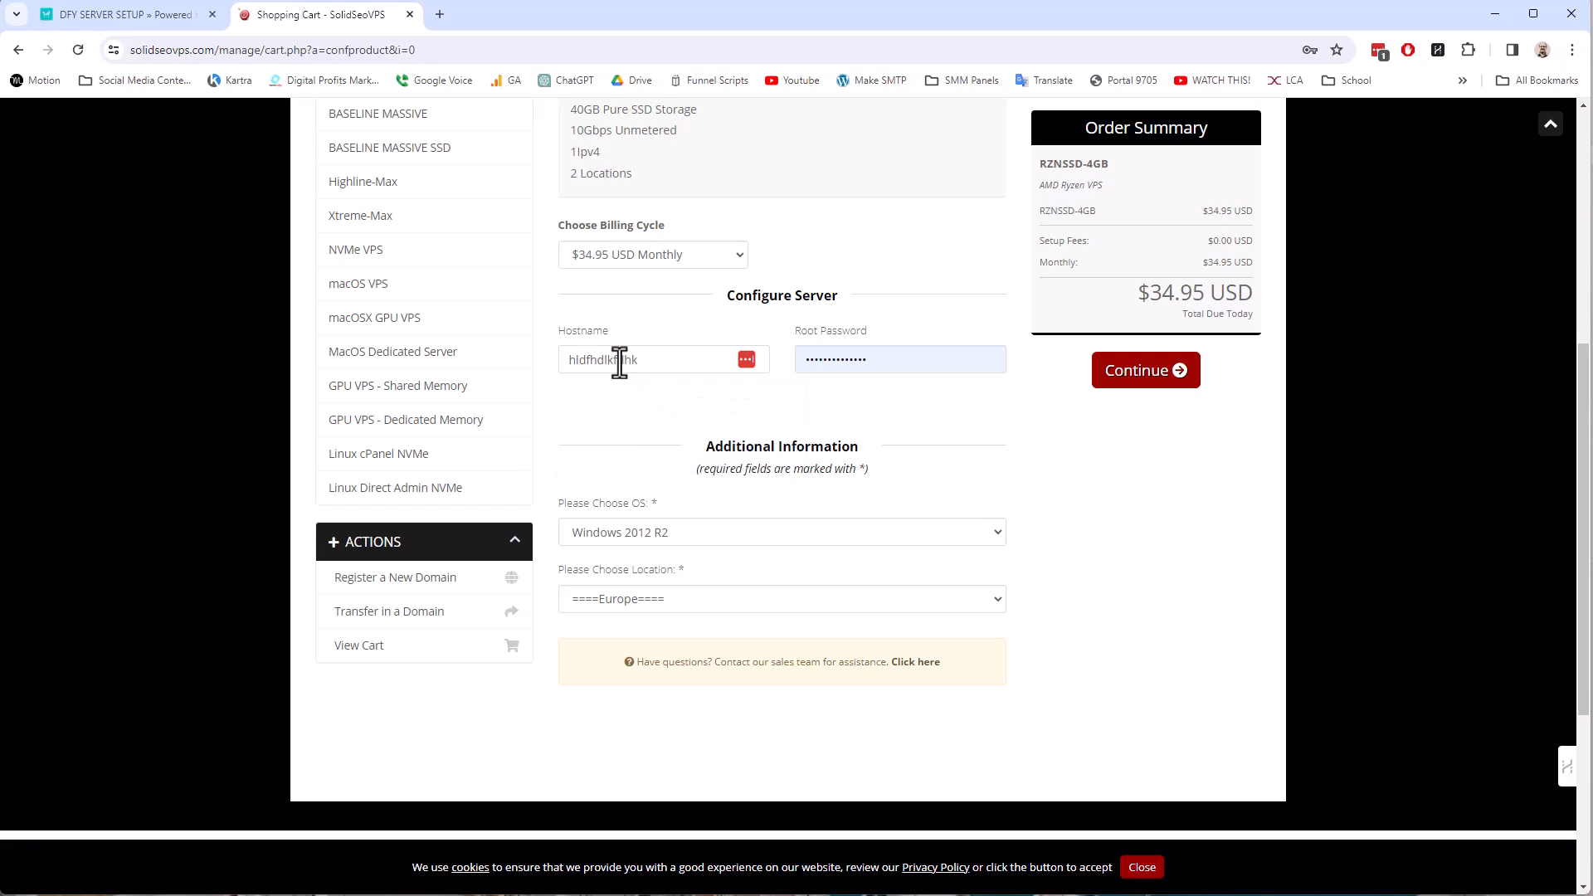
pyautogui.write('_dfdfd')
pyautogui.press('BackSpace')
pyautogui.press('BackSpace')
pyautogui.press('BackSpace')
pyautogui.press('BackSpace')
pyautogui.press('BackSpace')
# Search the web for a password generator in a new tab and copy a random password from Avast's generator.
pyautogui.doubleClick(899, 366)
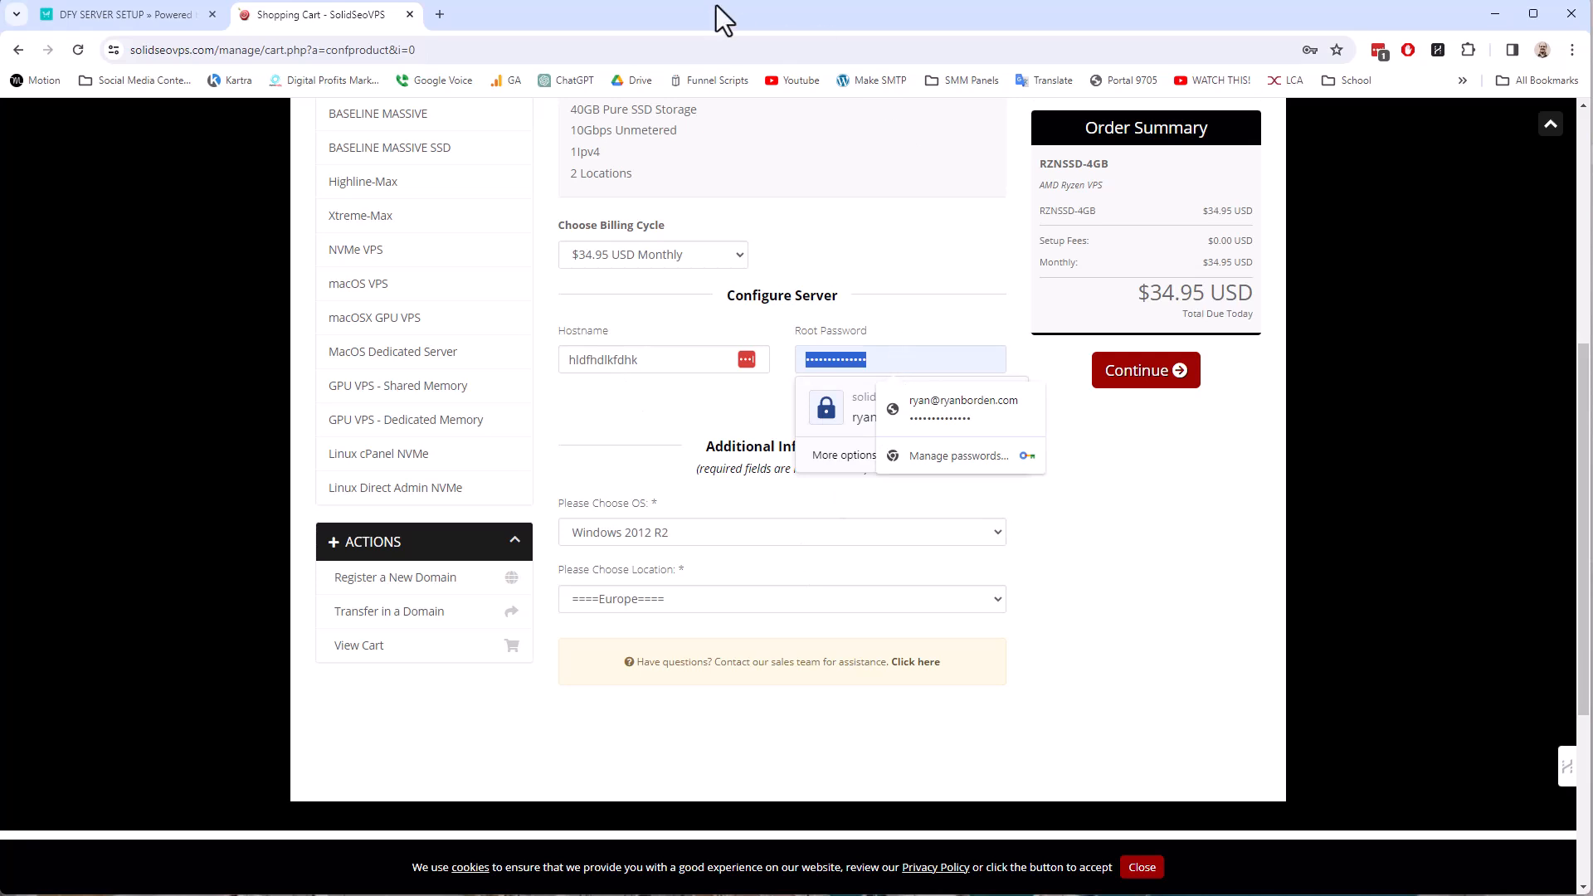
pyautogui.click(440, 14)
pyautogui.write('pass')
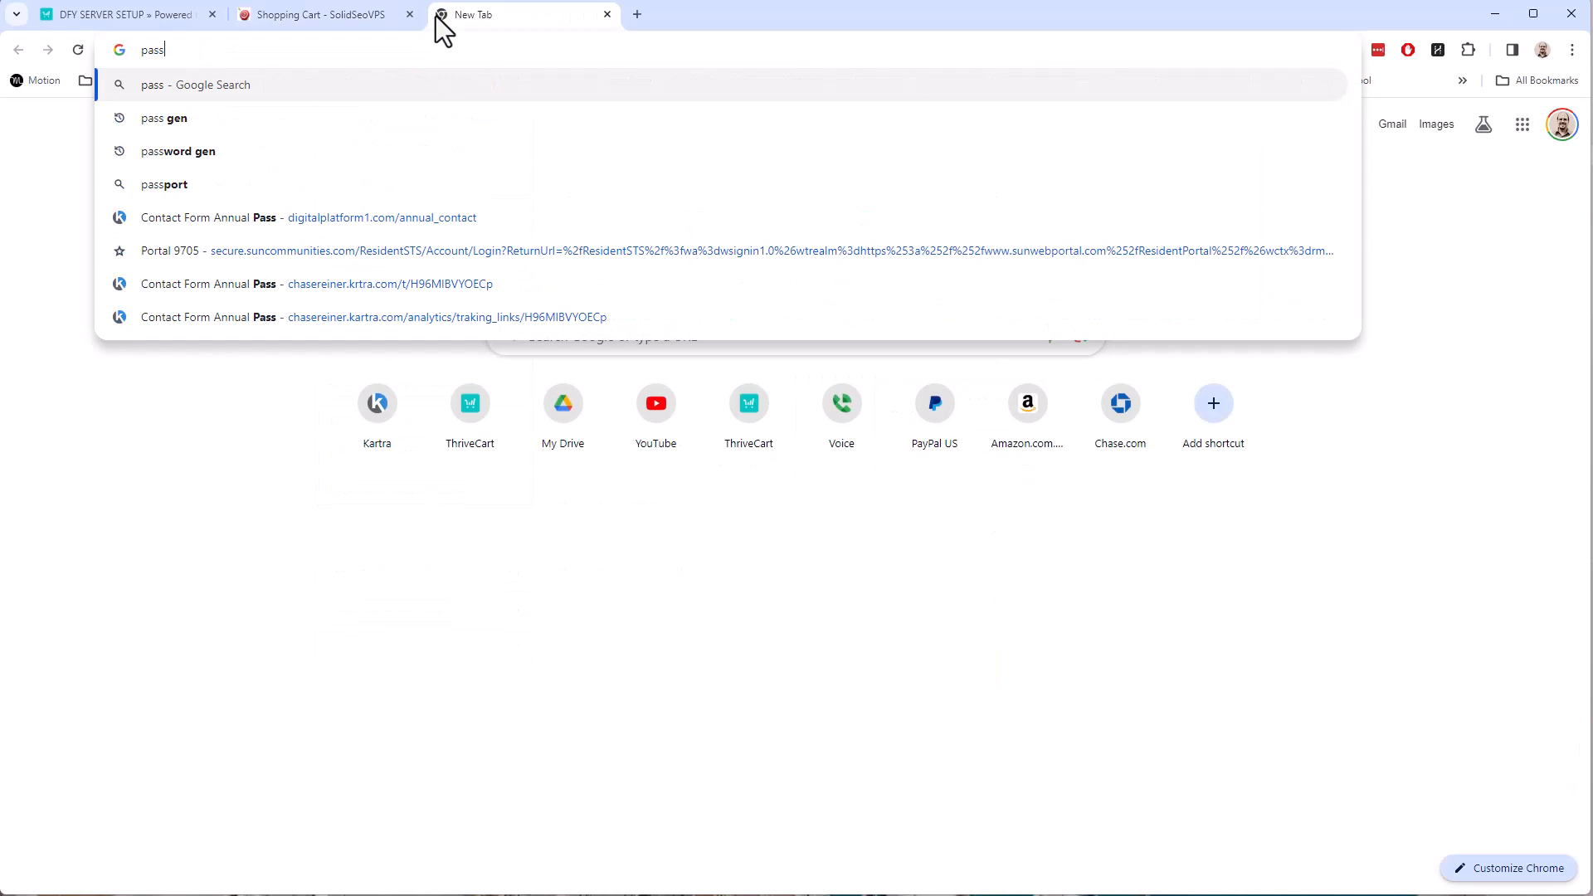
pyautogui.write(' generaer')
pyautogui.press('Return')
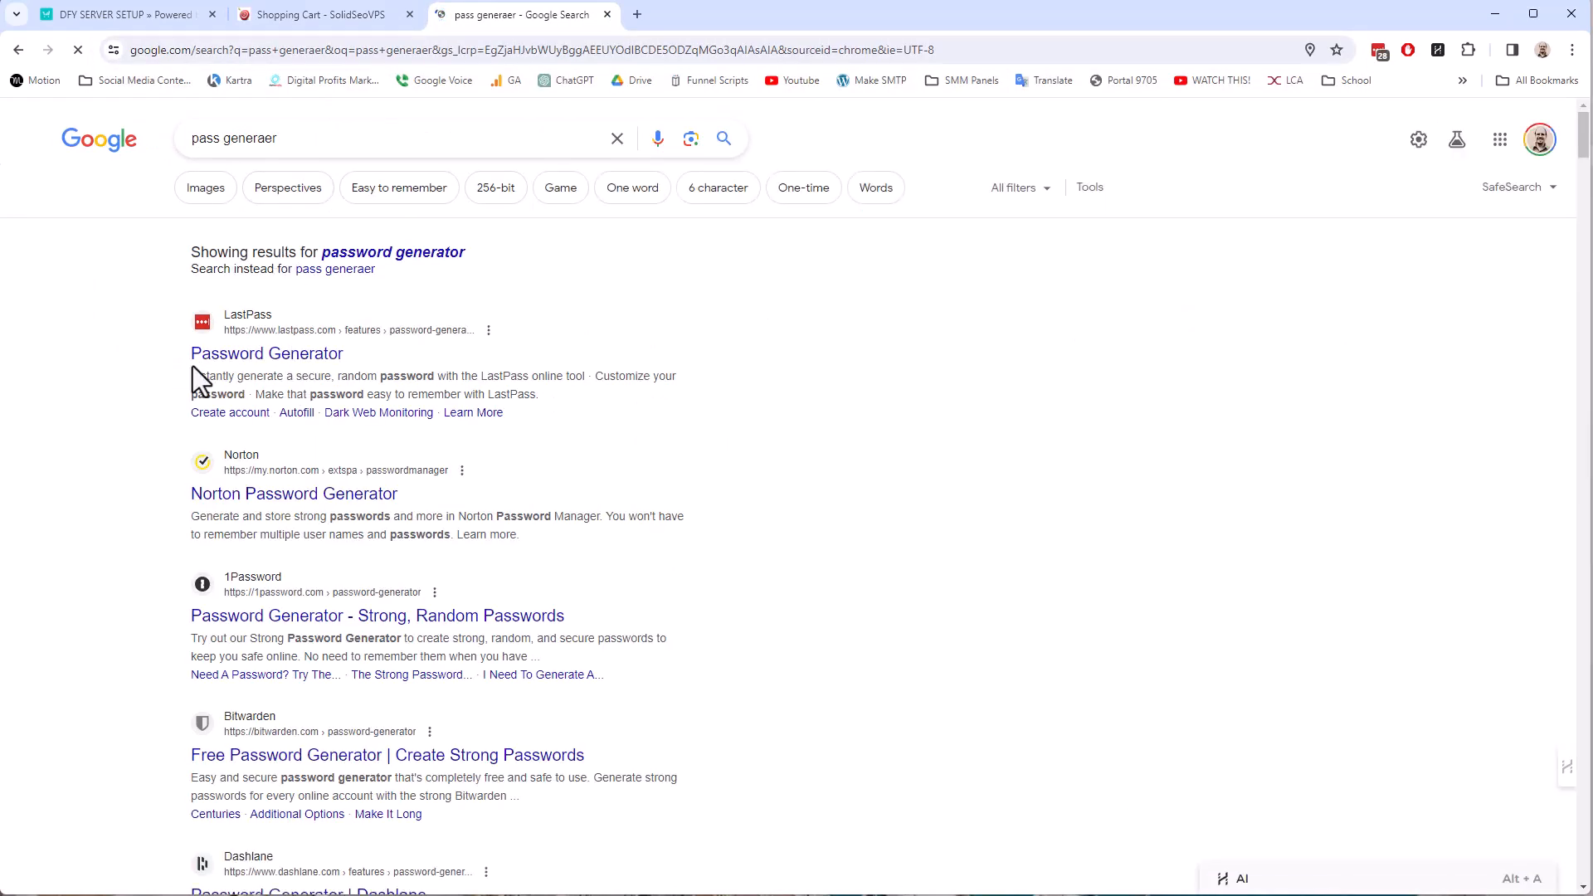
pyautogui.scroll(-3, 148, 375)
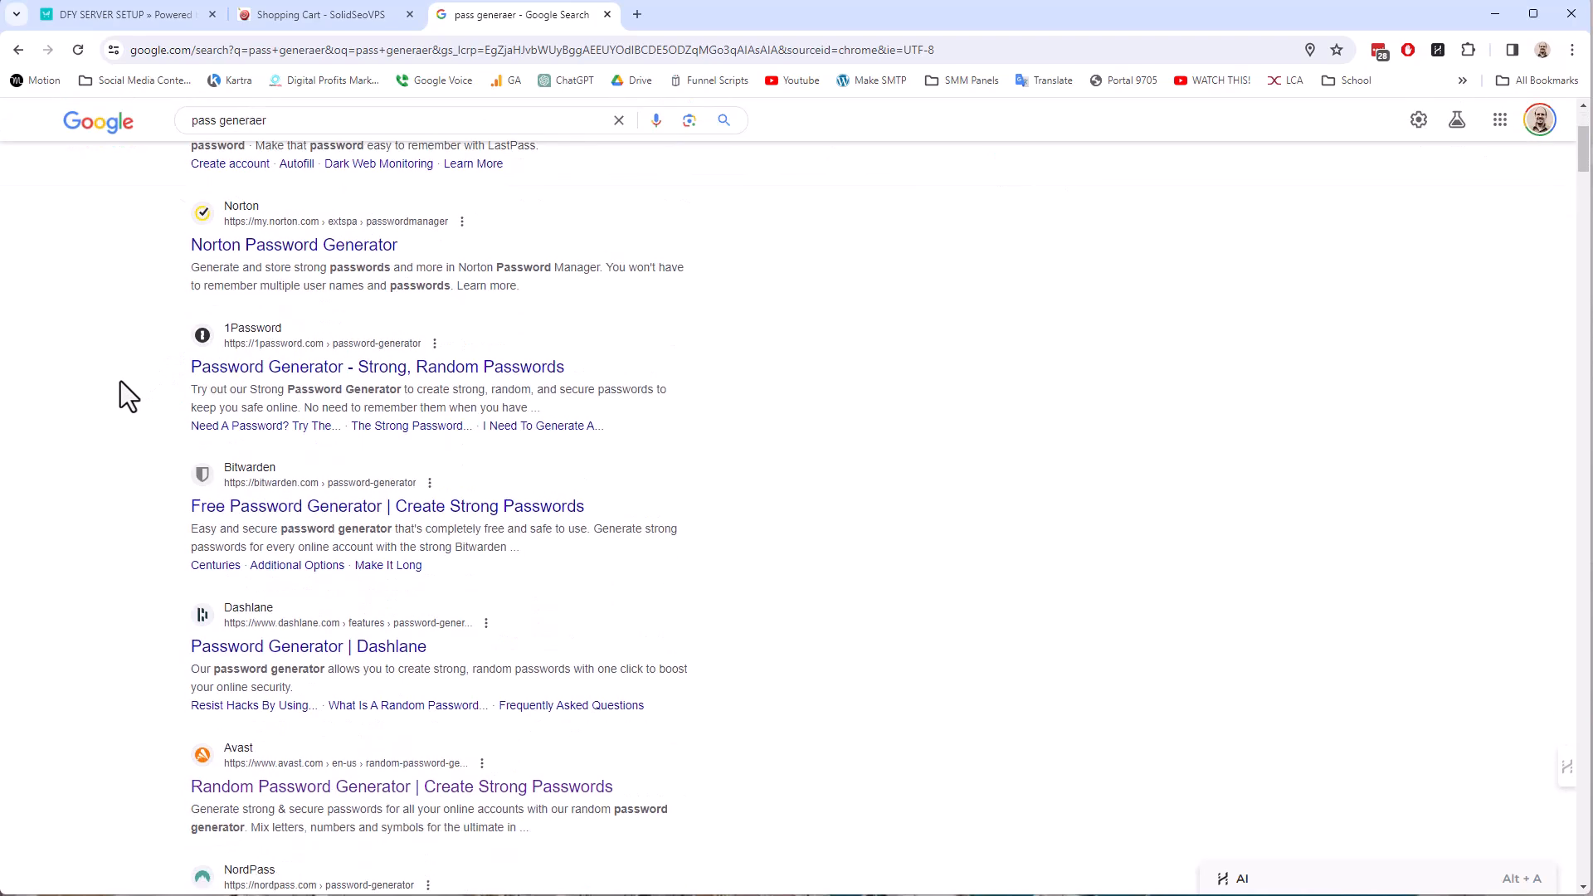
pyautogui.click(311, 788)
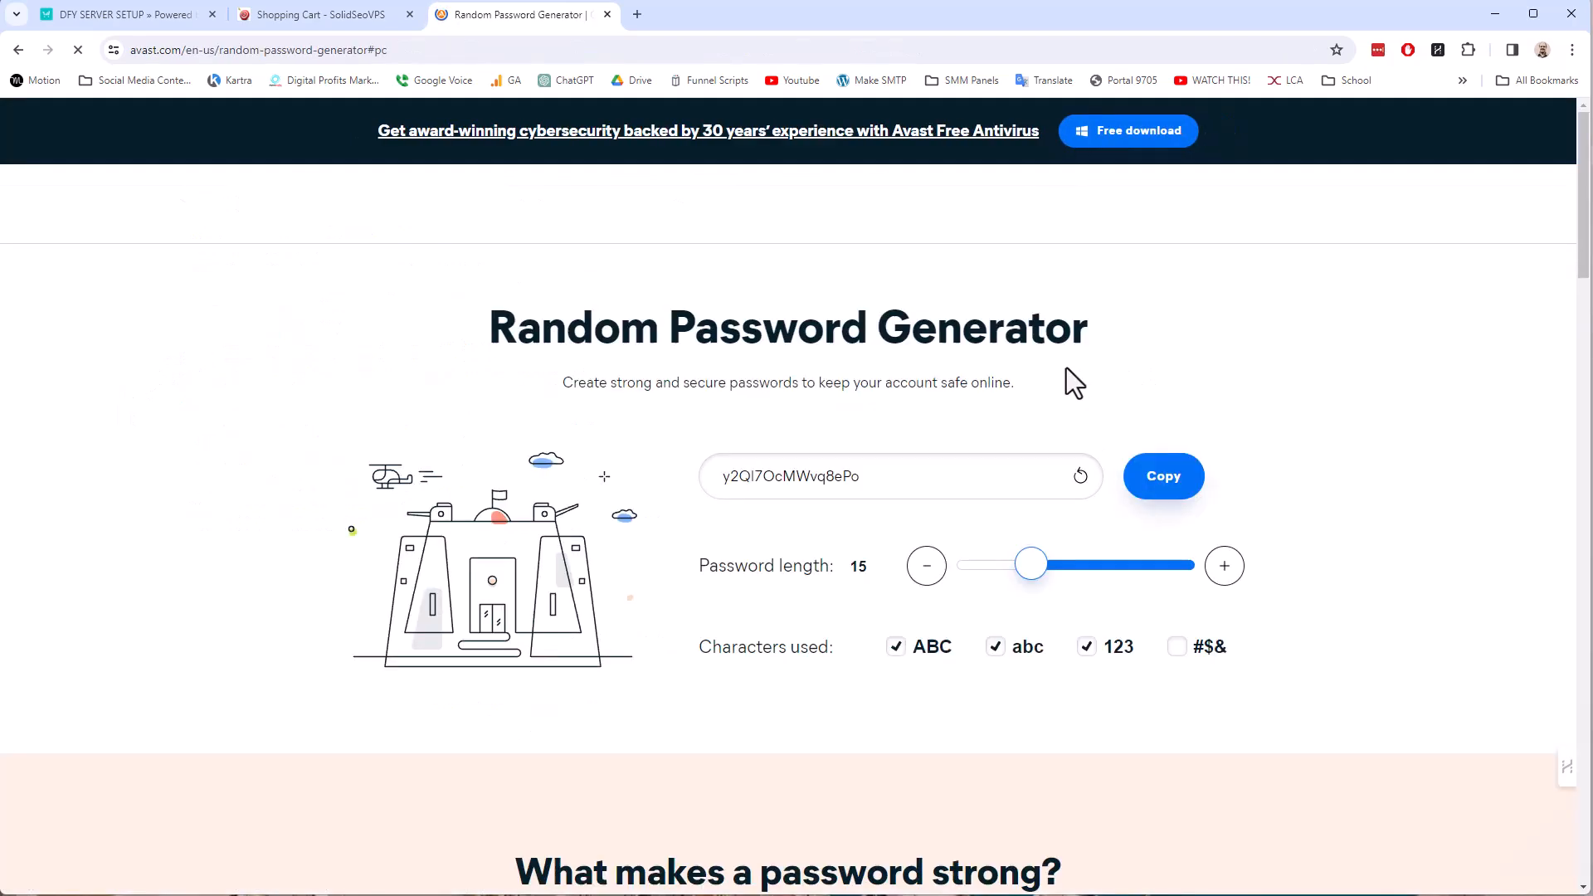
pyautogui.click(1164, 476)
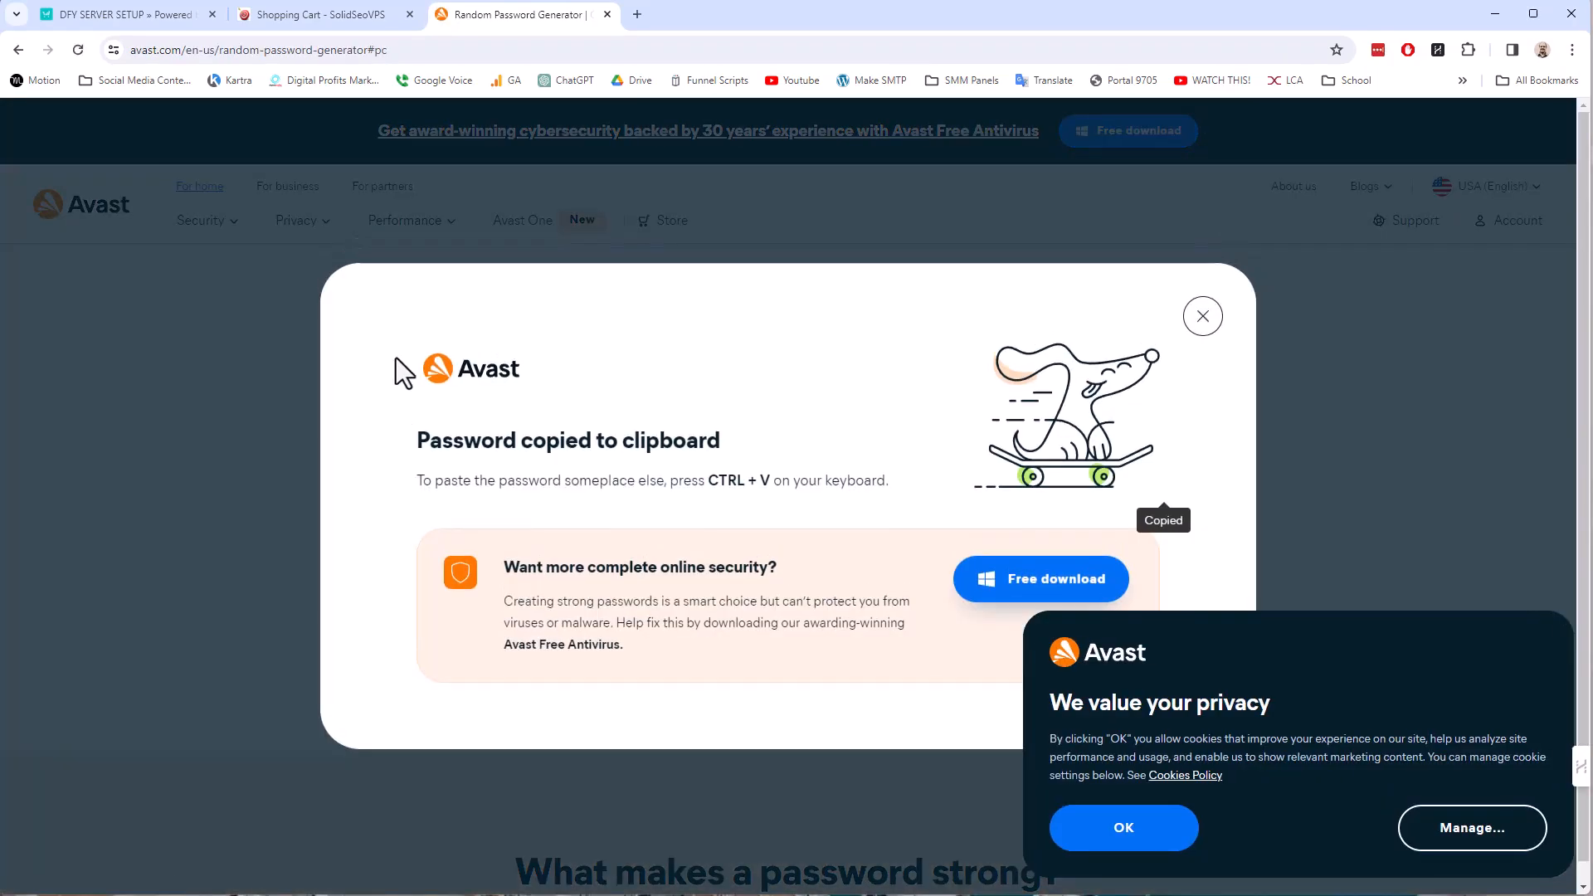
# Return to the SolidSeoVPS cart and replace the root password with the copied generated password.
pyautogui.click(332, 15)
pyautogui.hotkey('ctrl', 'v')
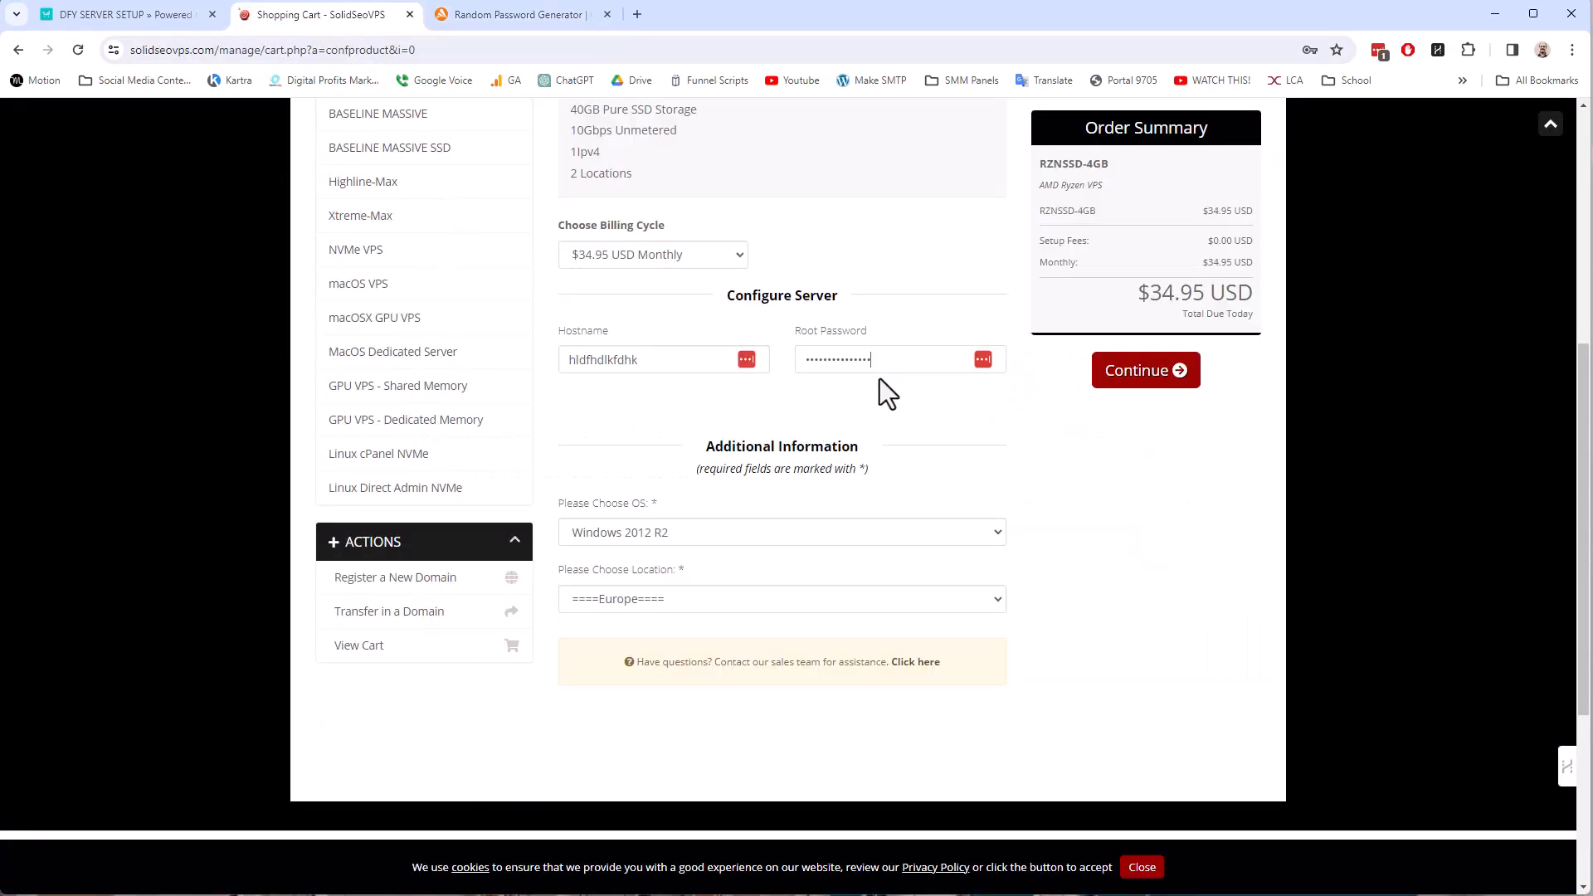
pyautogui.click(893, 323)
# Choose Windows 2022 as the server's operating system and Los Angeles-CA as its location.
pyautogui.click(664, 531)
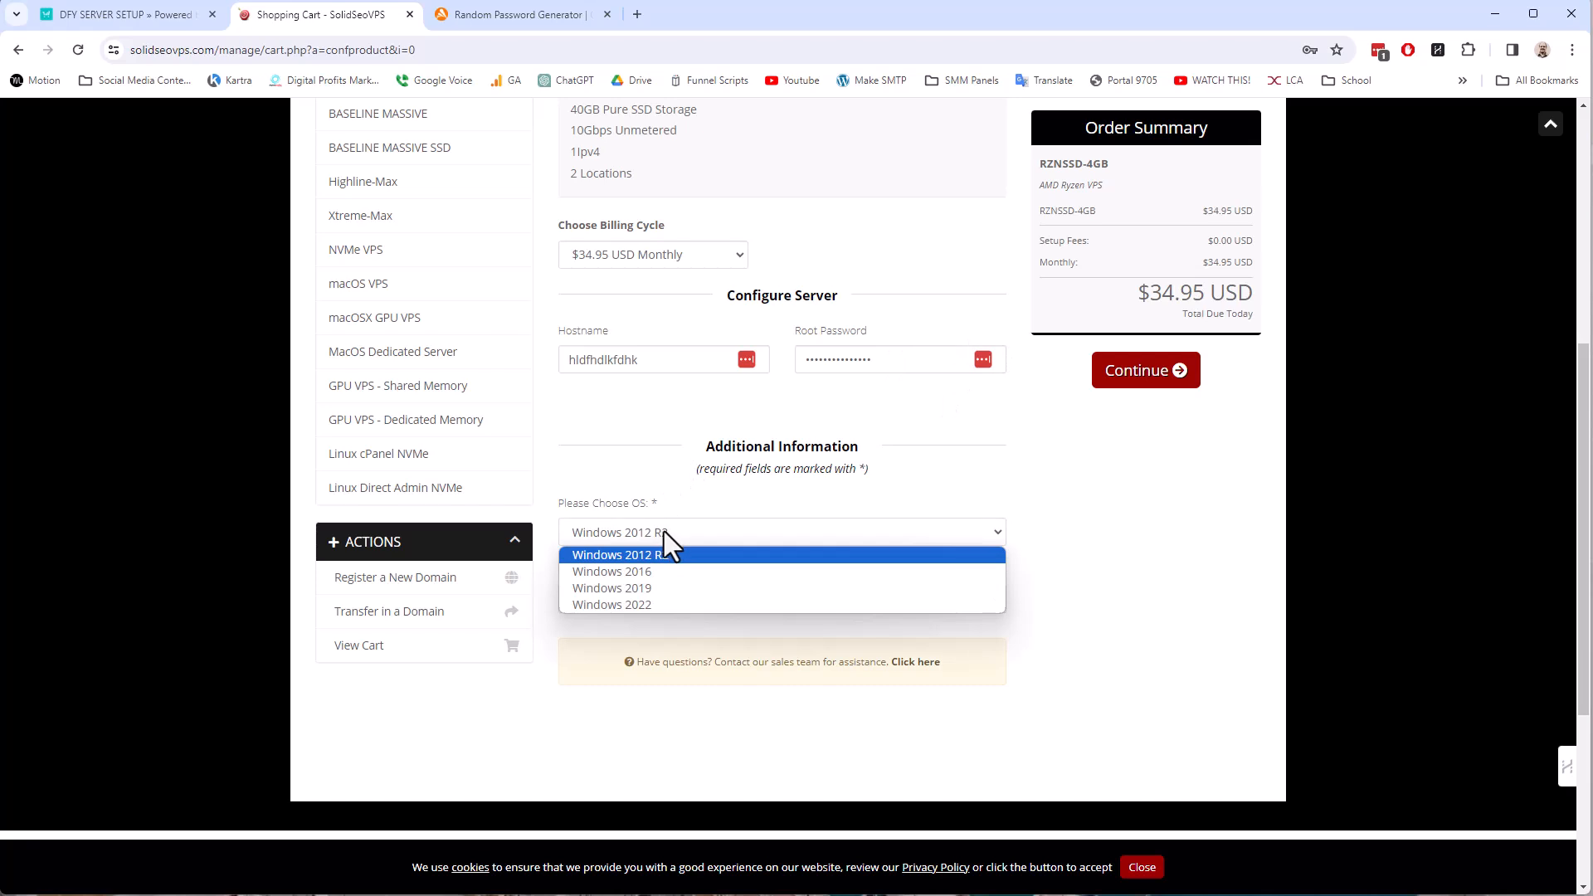
pyautogui.click(676, 606)
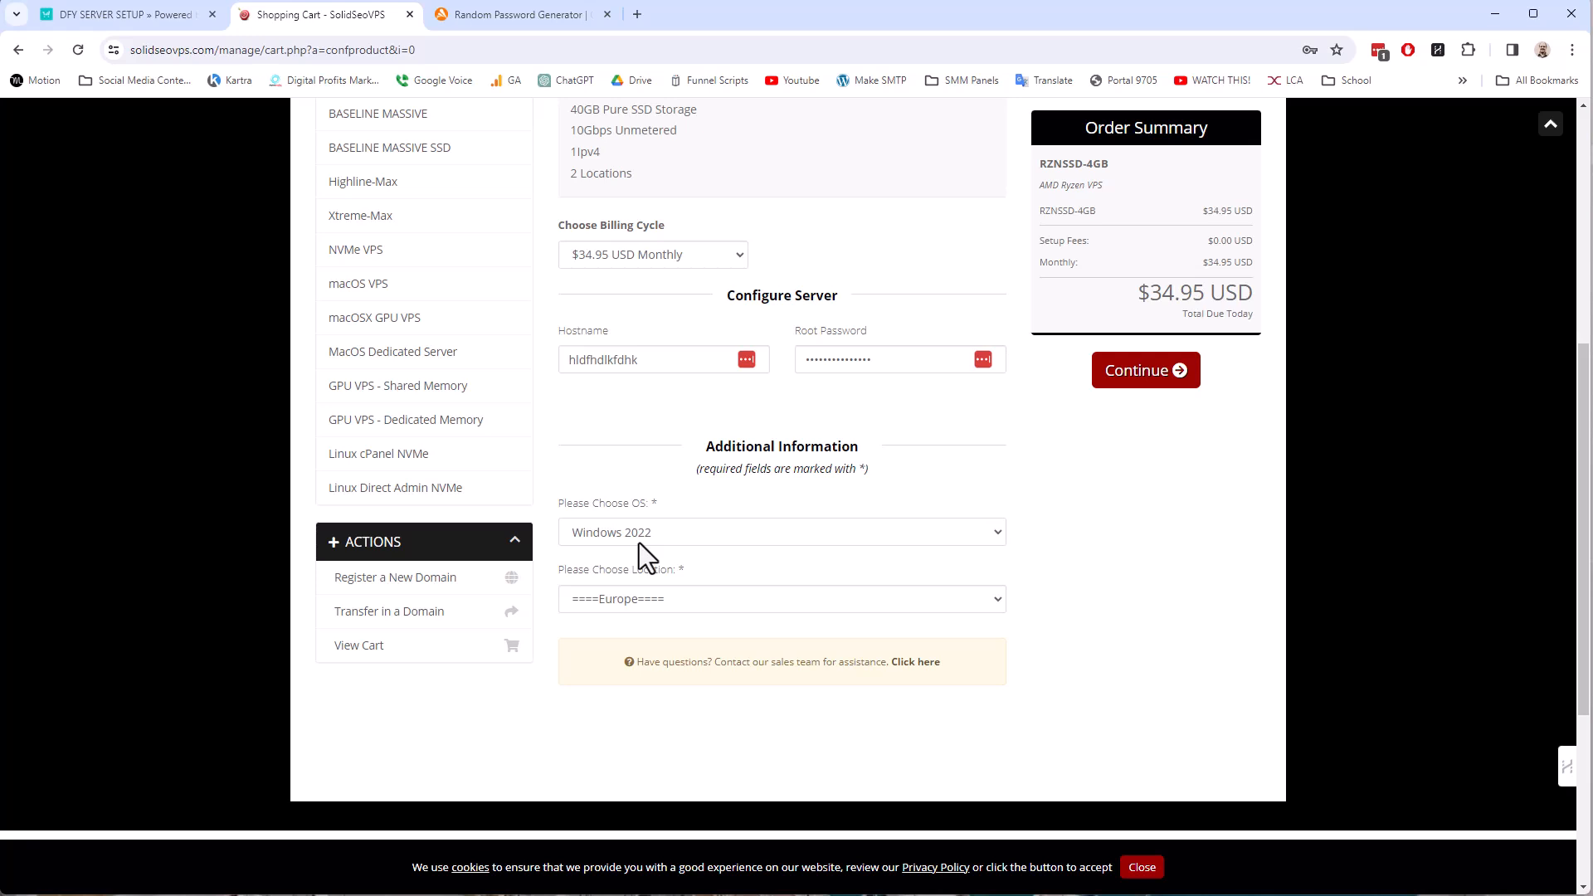
pyautogui.click(634, 534)
pyautogui.click(652, 601)
pyautogui.click(649, 611)
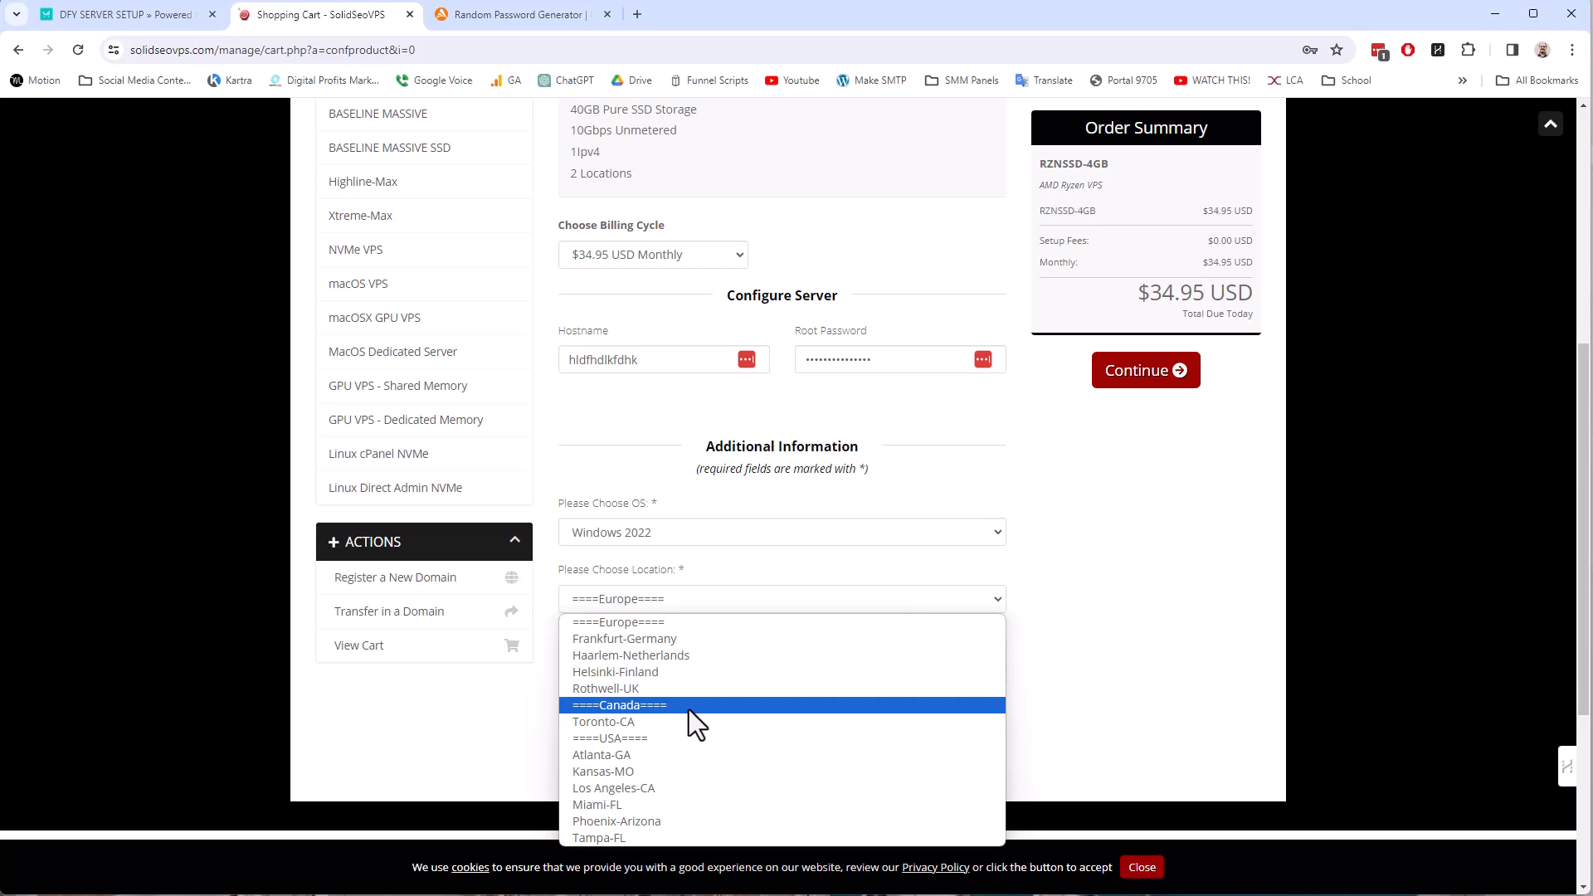
pyautogui.click(618, 790)
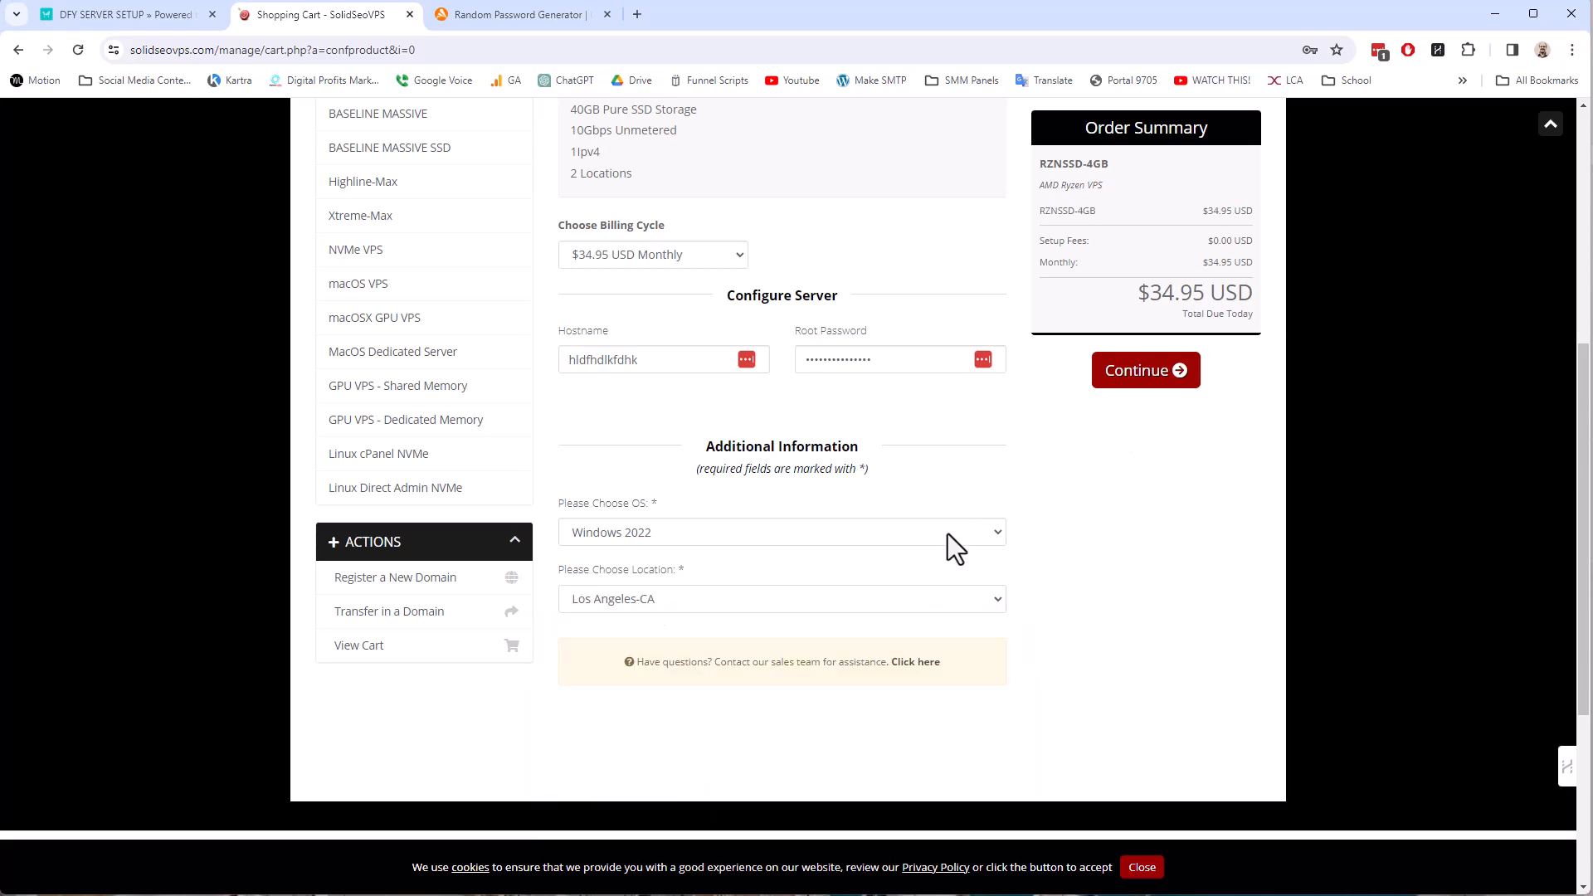
# Continue the order to checkout, dismissing the LastPass save offer, and look through the checkout form.
pyautogui.click(1177, 378)
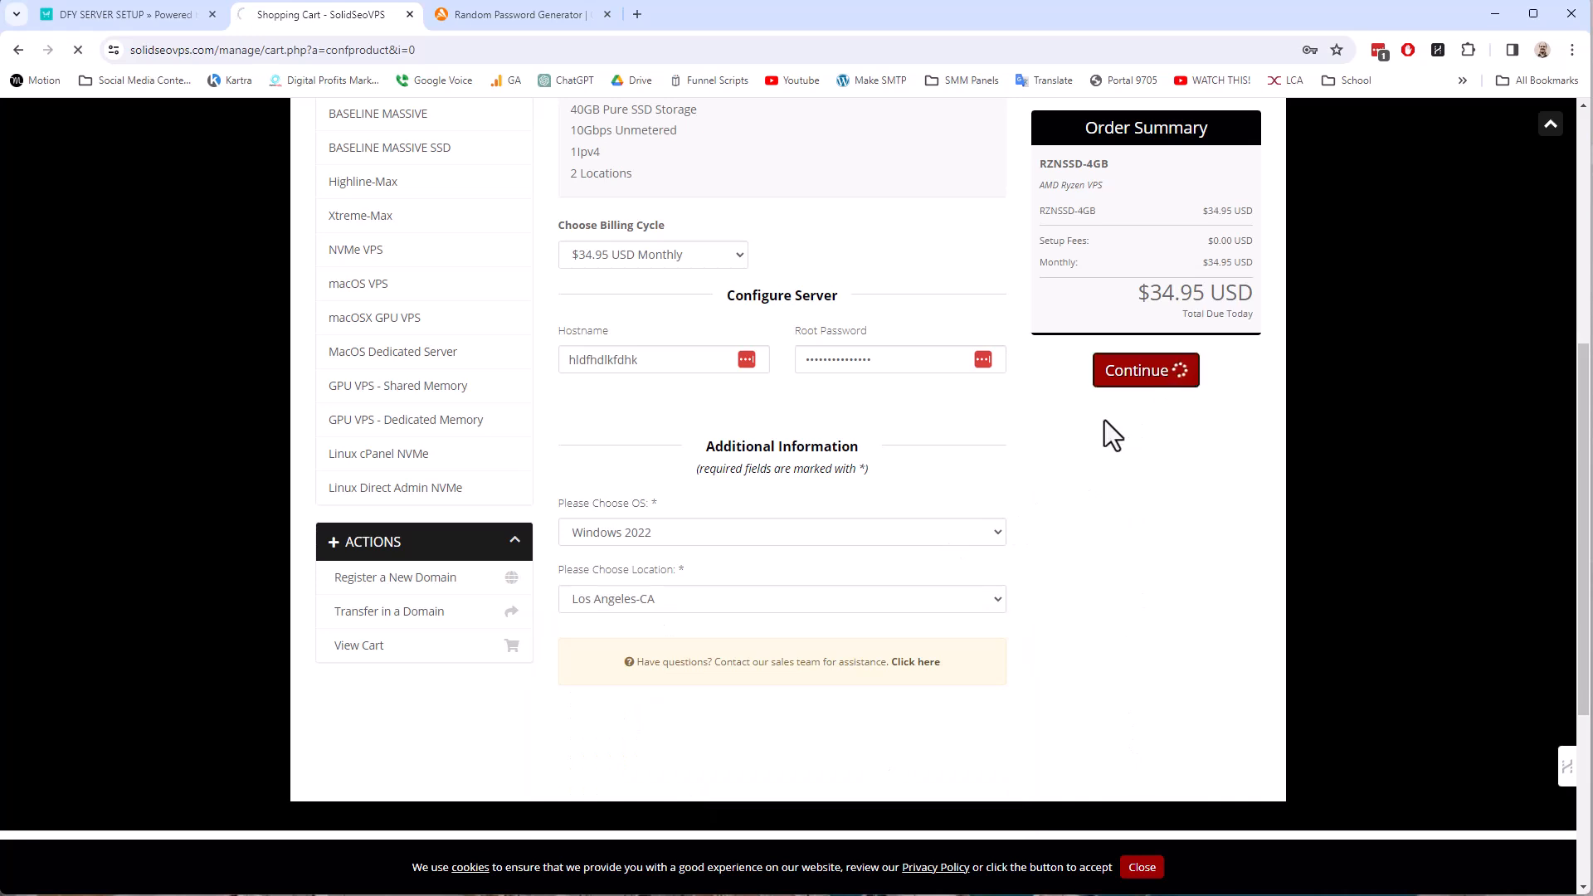
pyautogui.scroll(-2, 913, 448)
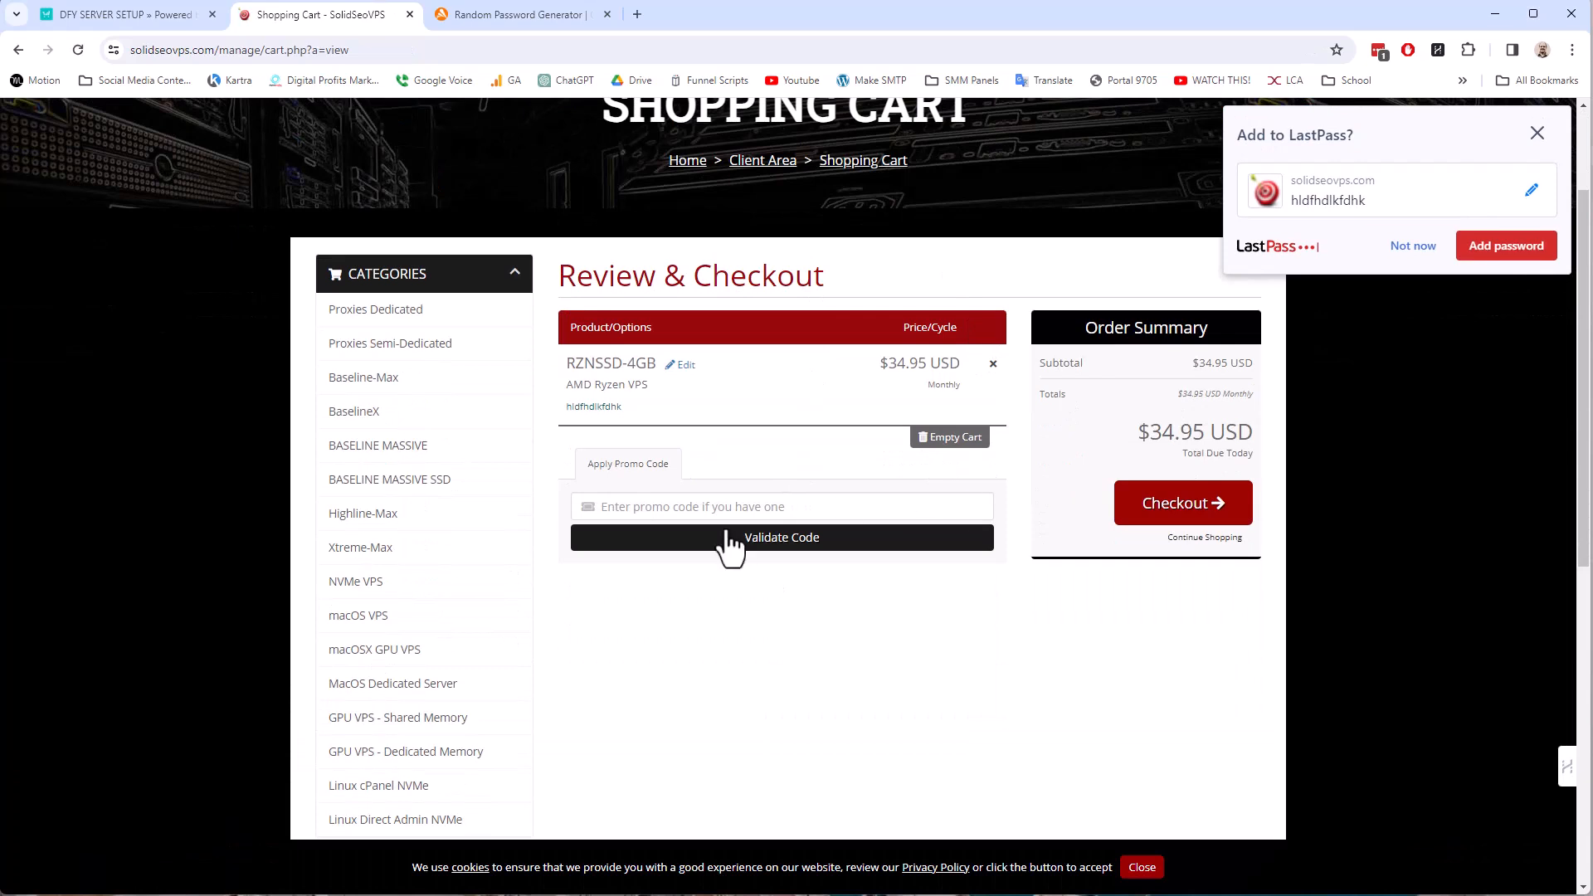
pyautogui.click(1538, 134)
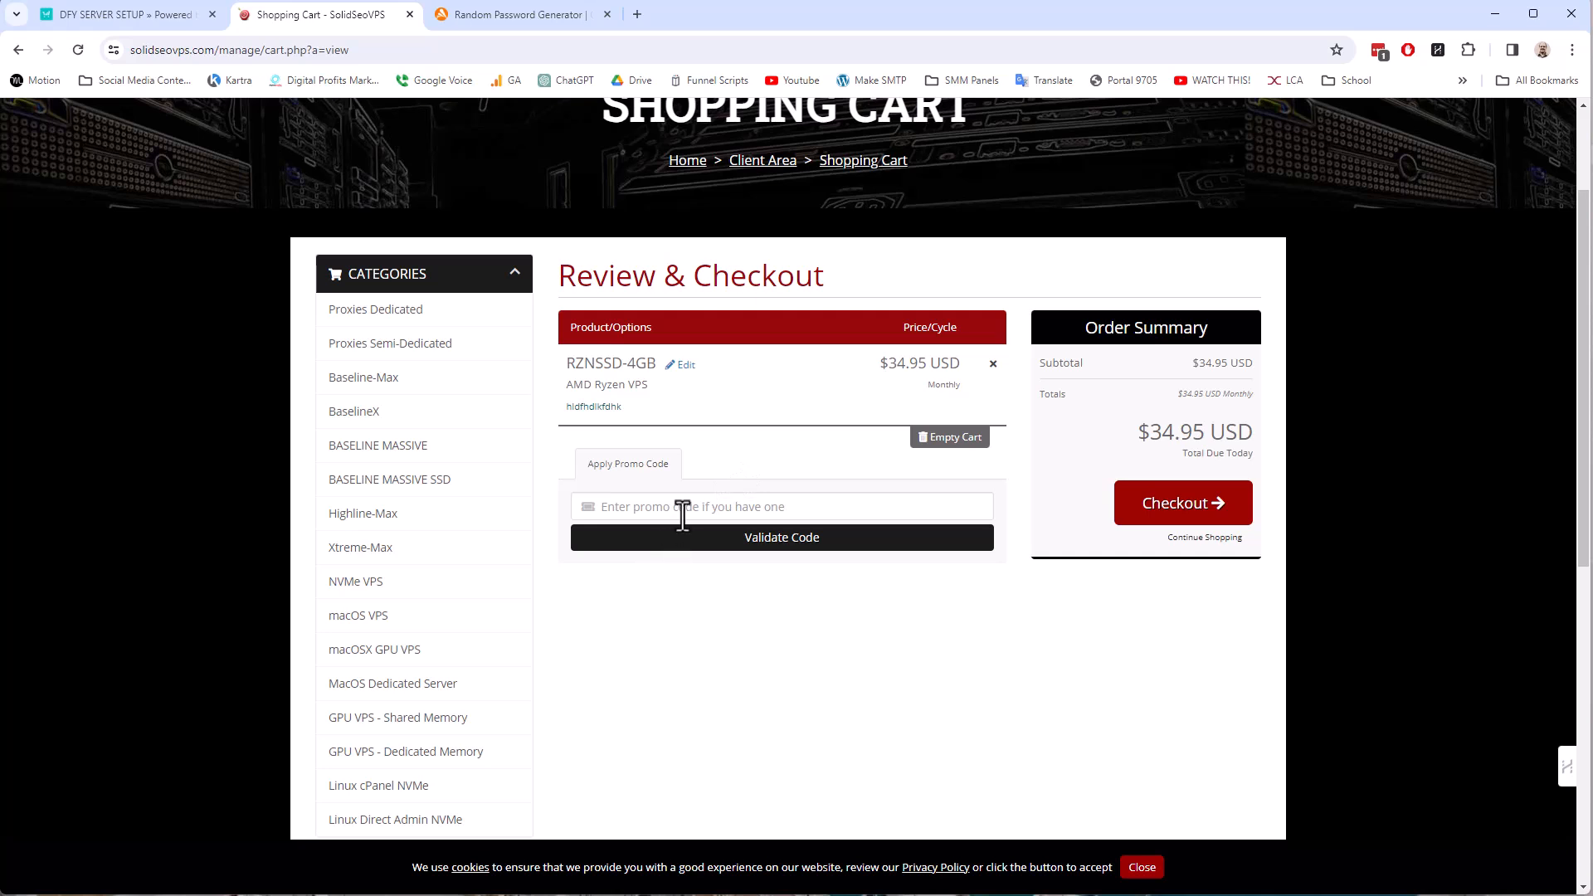
pyautogui.click(1192, 515)
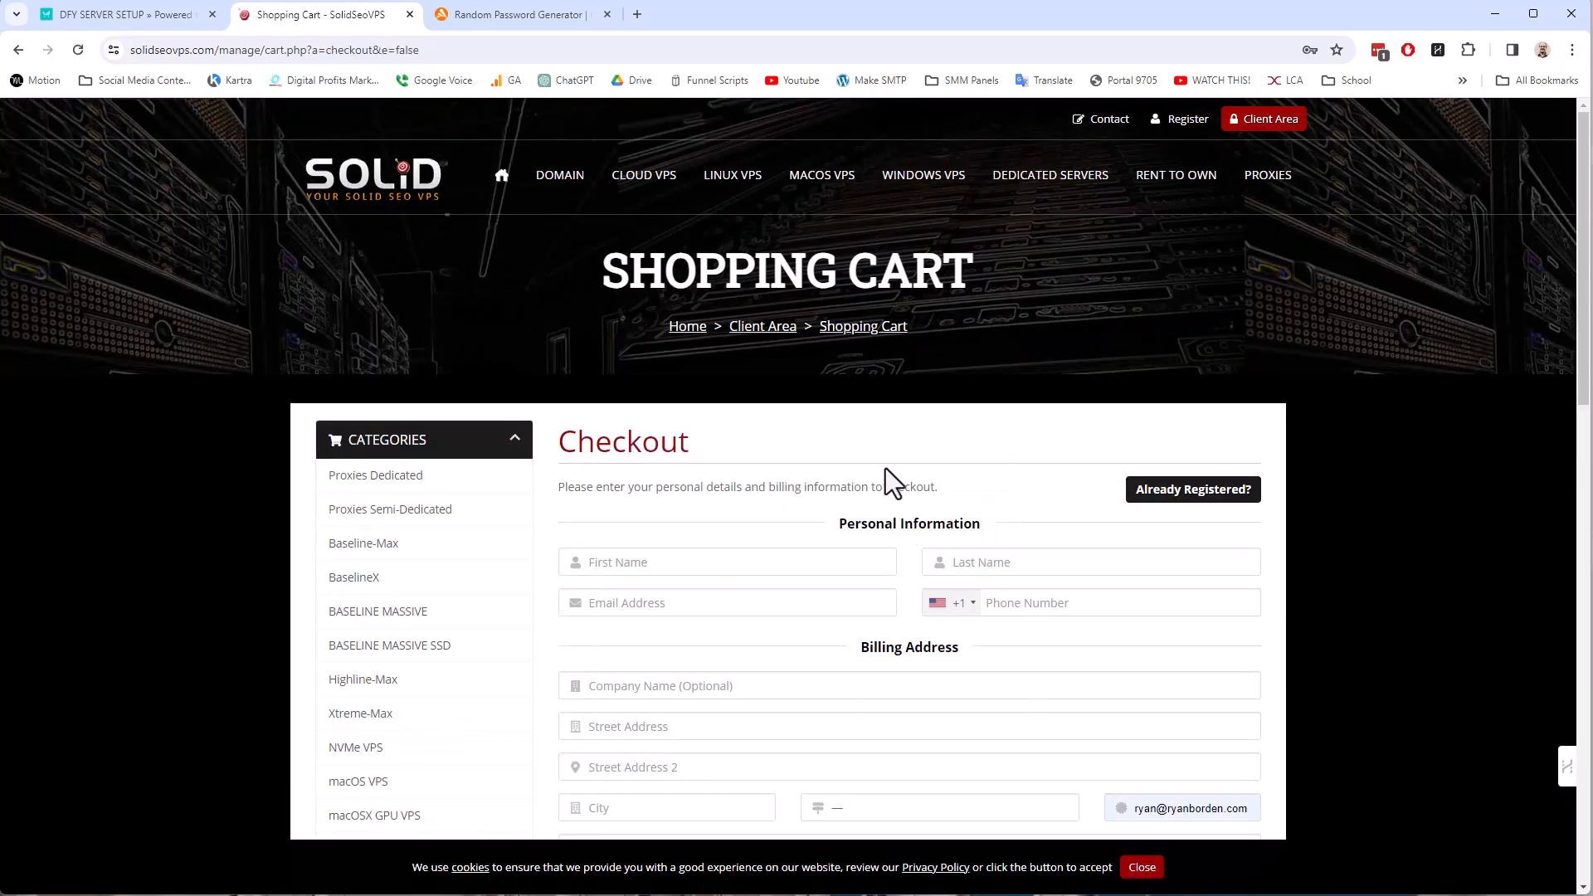
pyautogui.scroll(-4, 569, 441)
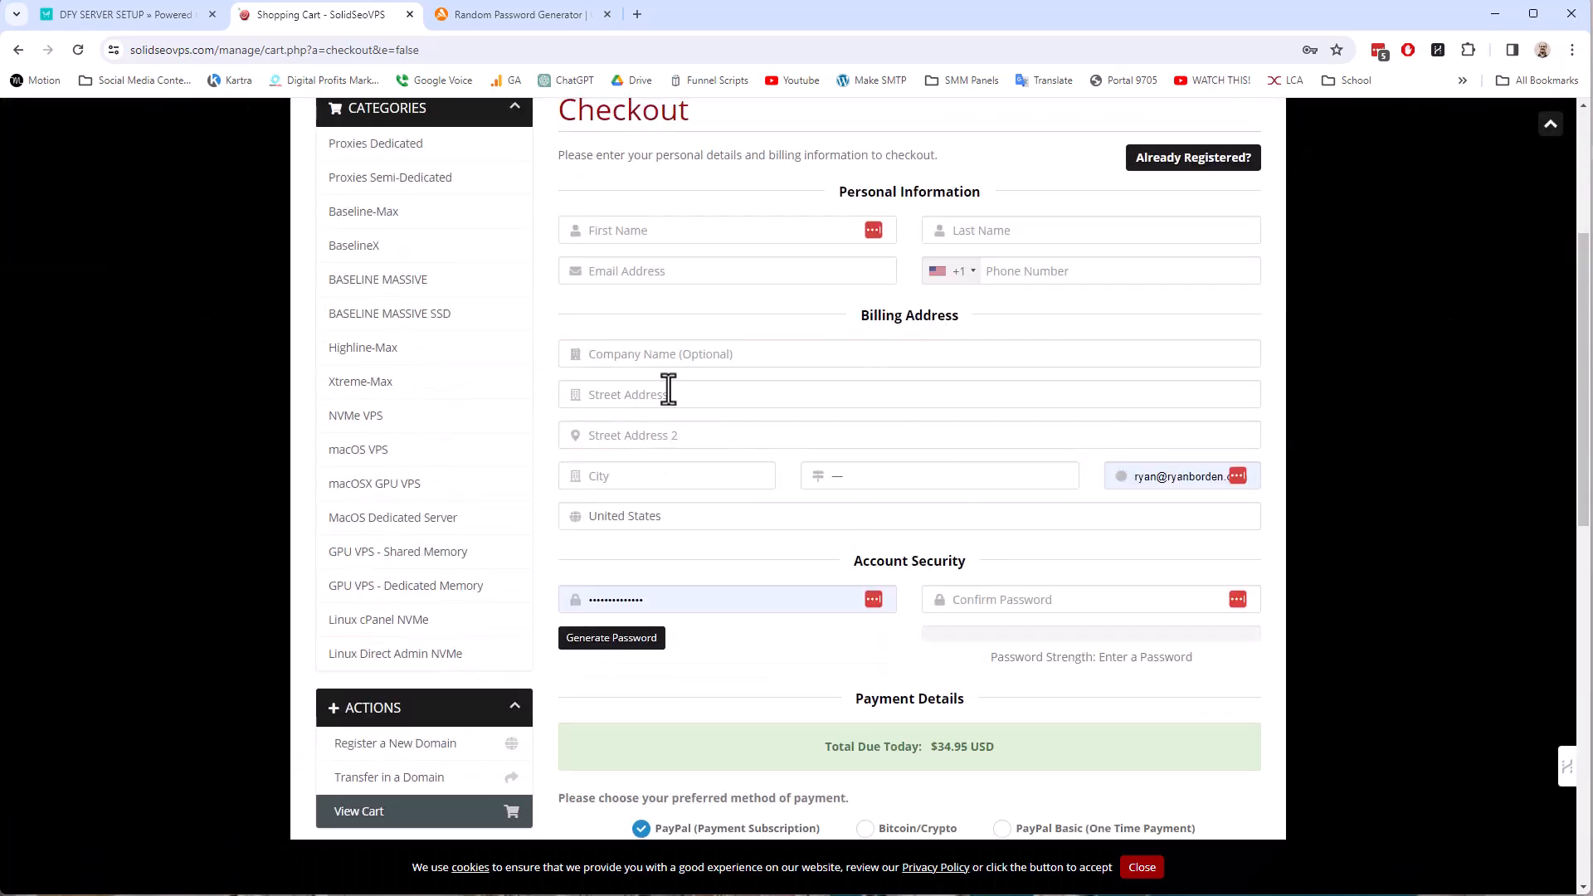
pyautogui.scroll(-6, 730, 381)
pyautogui.scroll(10, 559, 561)
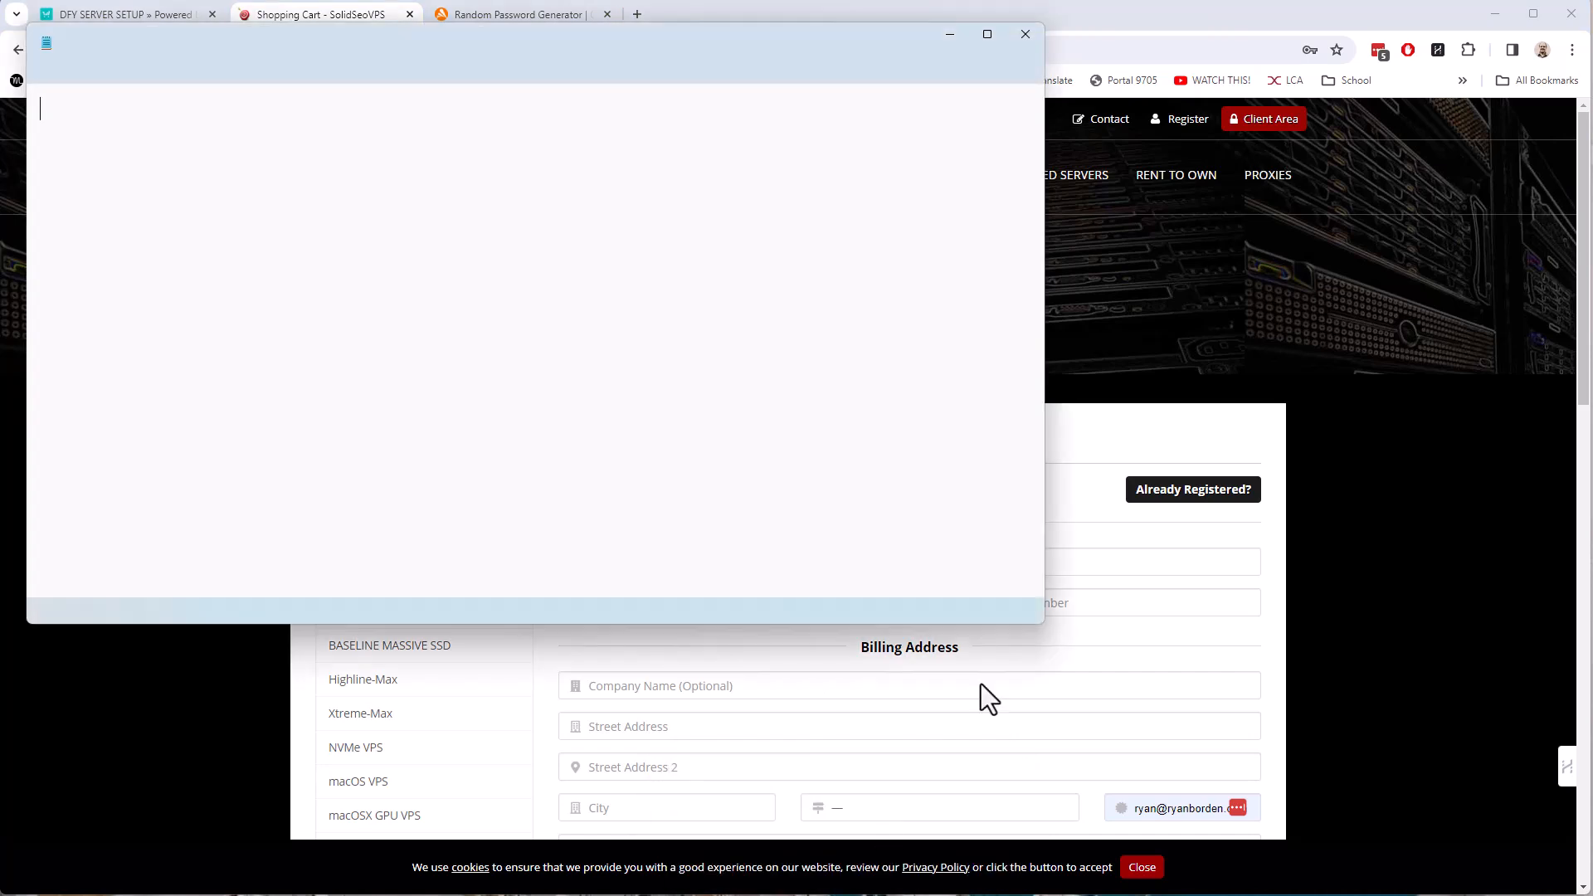
# Close the blank Notepad window and add indented lines "IP 123.123.123.123" and "User: Administrator" under "3. VPS" in Daily Videos.txt.
pyautogui.click(1027, 35)
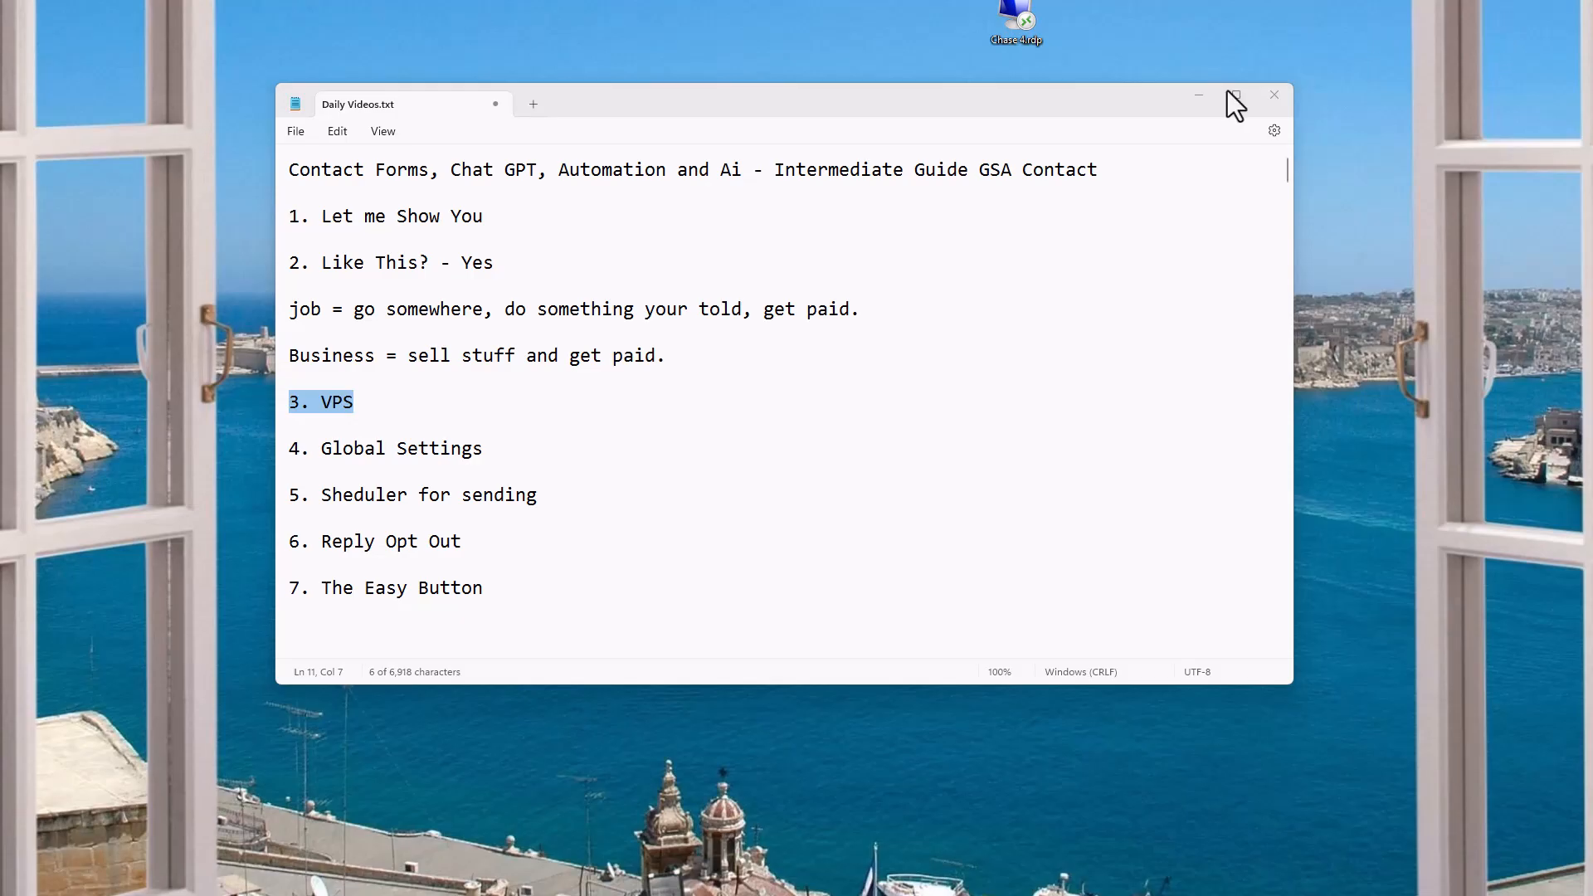
pyautogui.click(611, 383)
pyautogui.press('Return')
pyautogui.press('Tab')
pyautogui.write('IP 123.123.123.123')
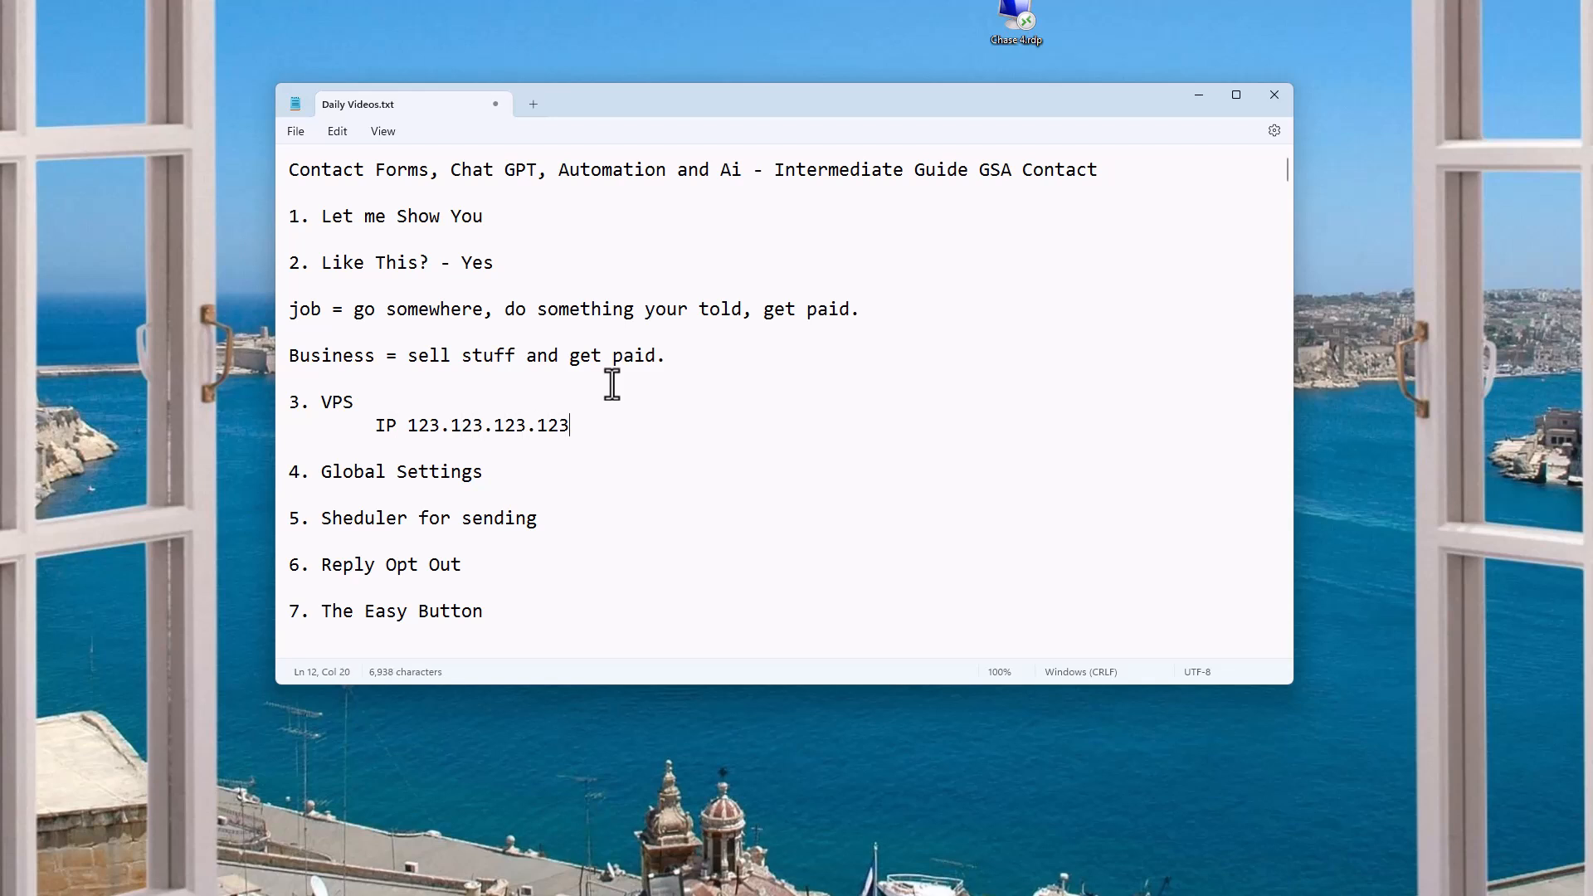
pyautogui.press('Return')
pyautogui.press('Tab')
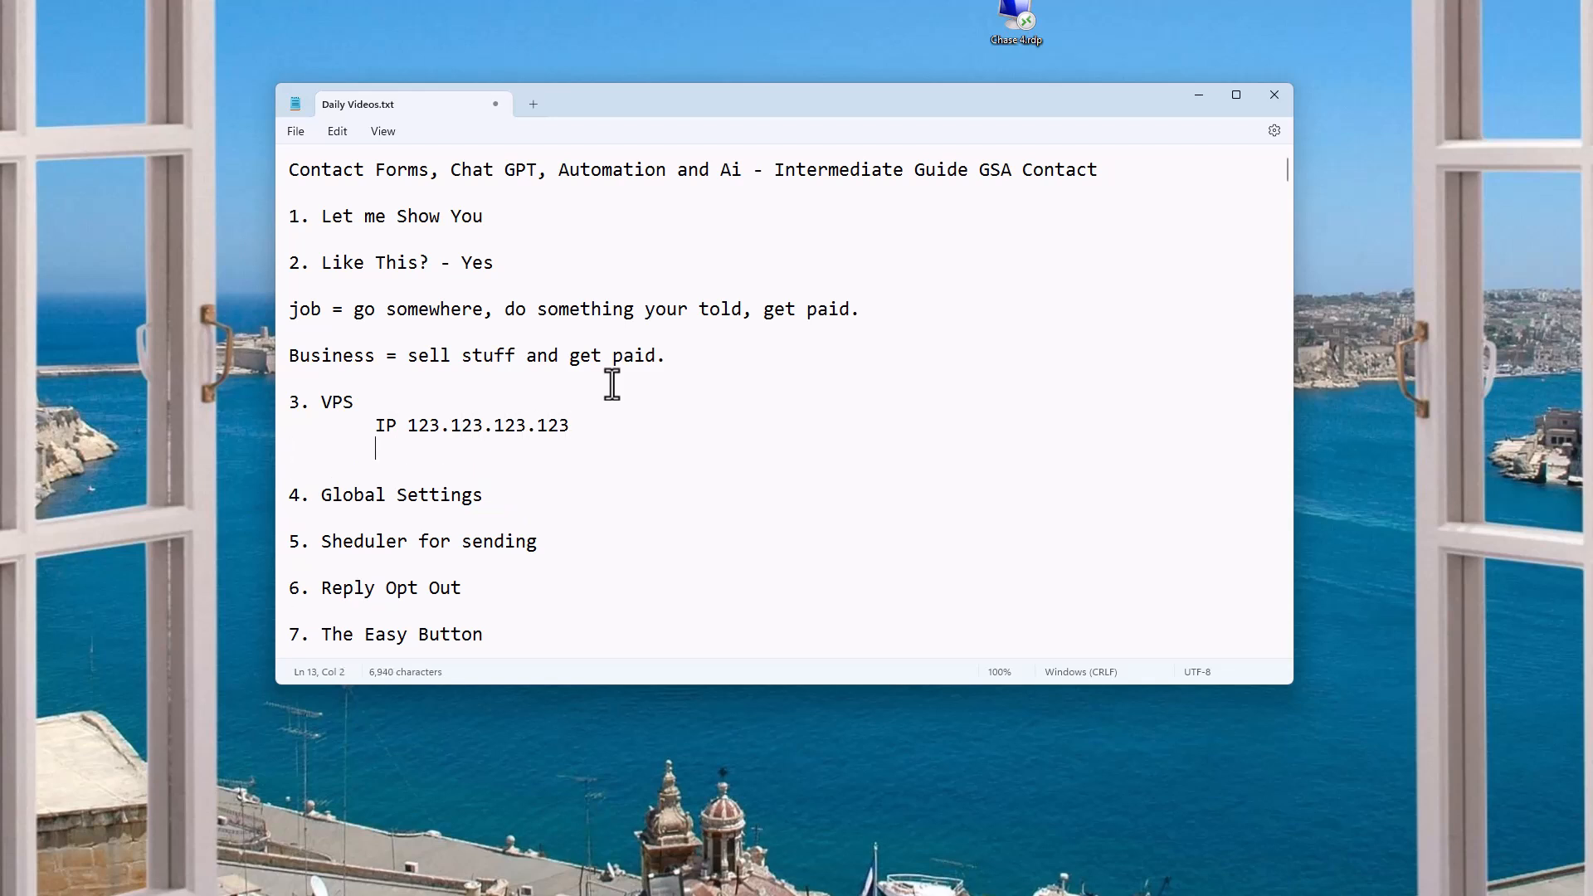
pyautogui.write('User: Administrator')
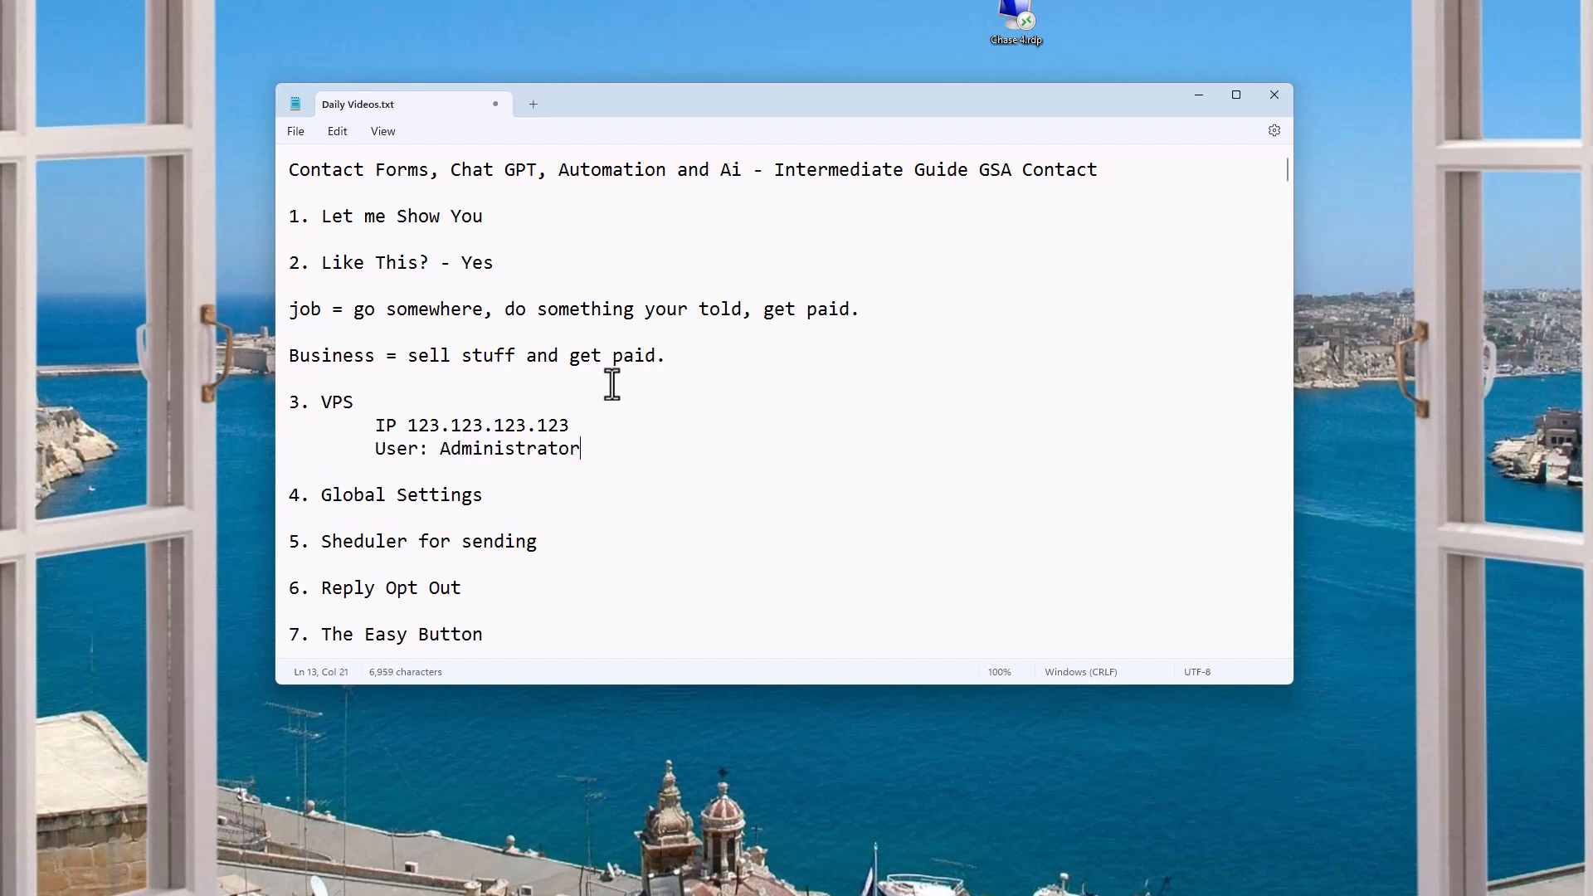
# Add an indented "Pass:" line with the copied generated password below the user line, then switch back to the checkout page in Chrome.
pyautogui.press('Return')
pyautogui.press('Tab')
pyautogui.write('Pass:')
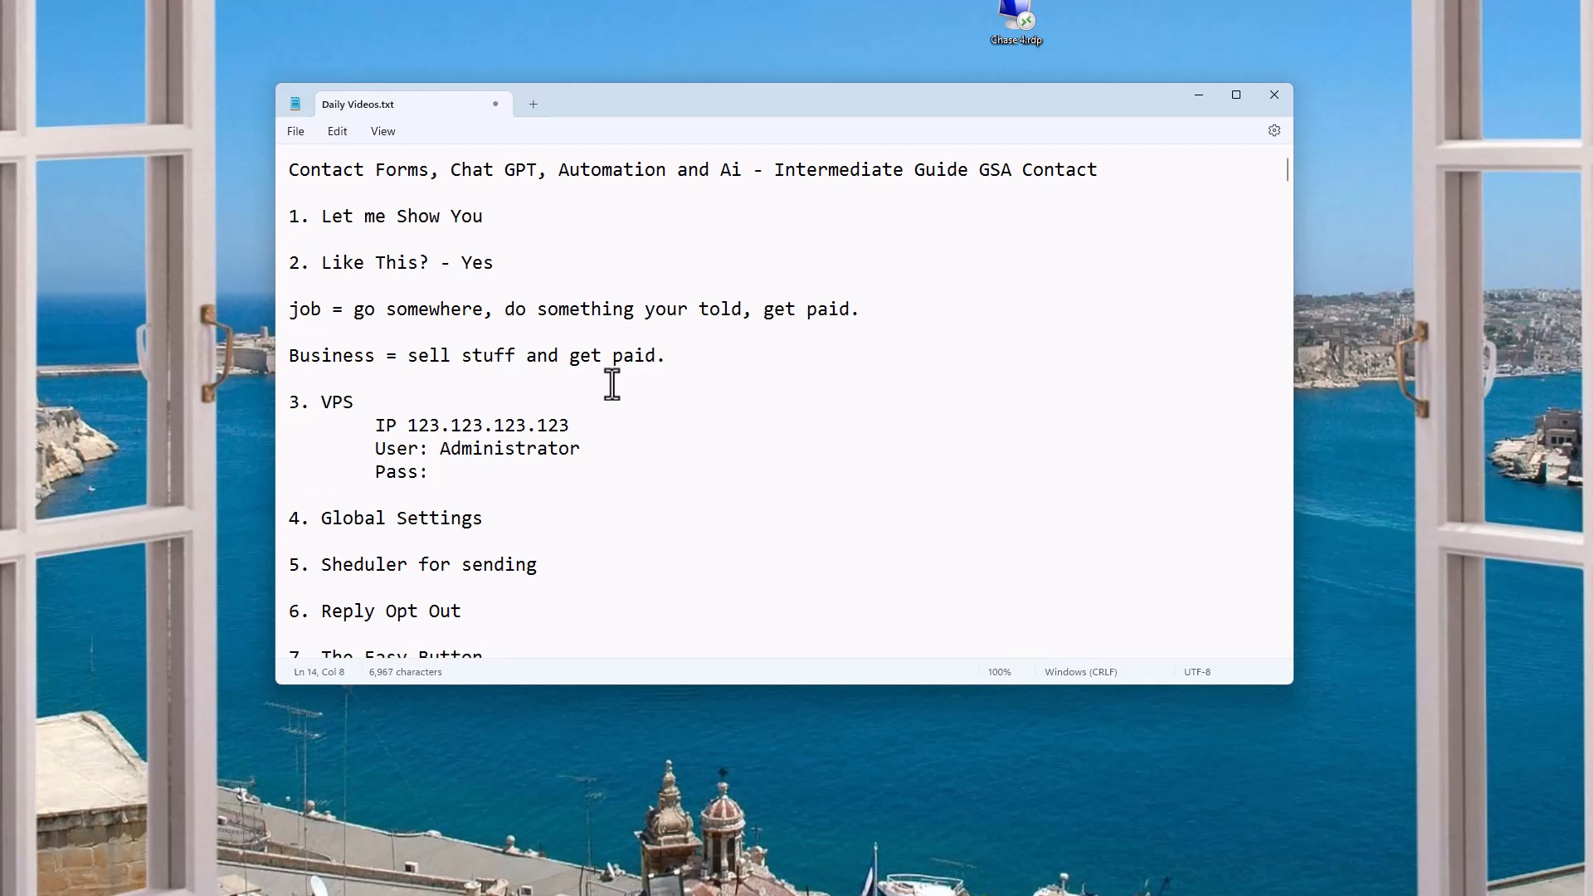
pyautogui.hotkey('ctrl', 'v')
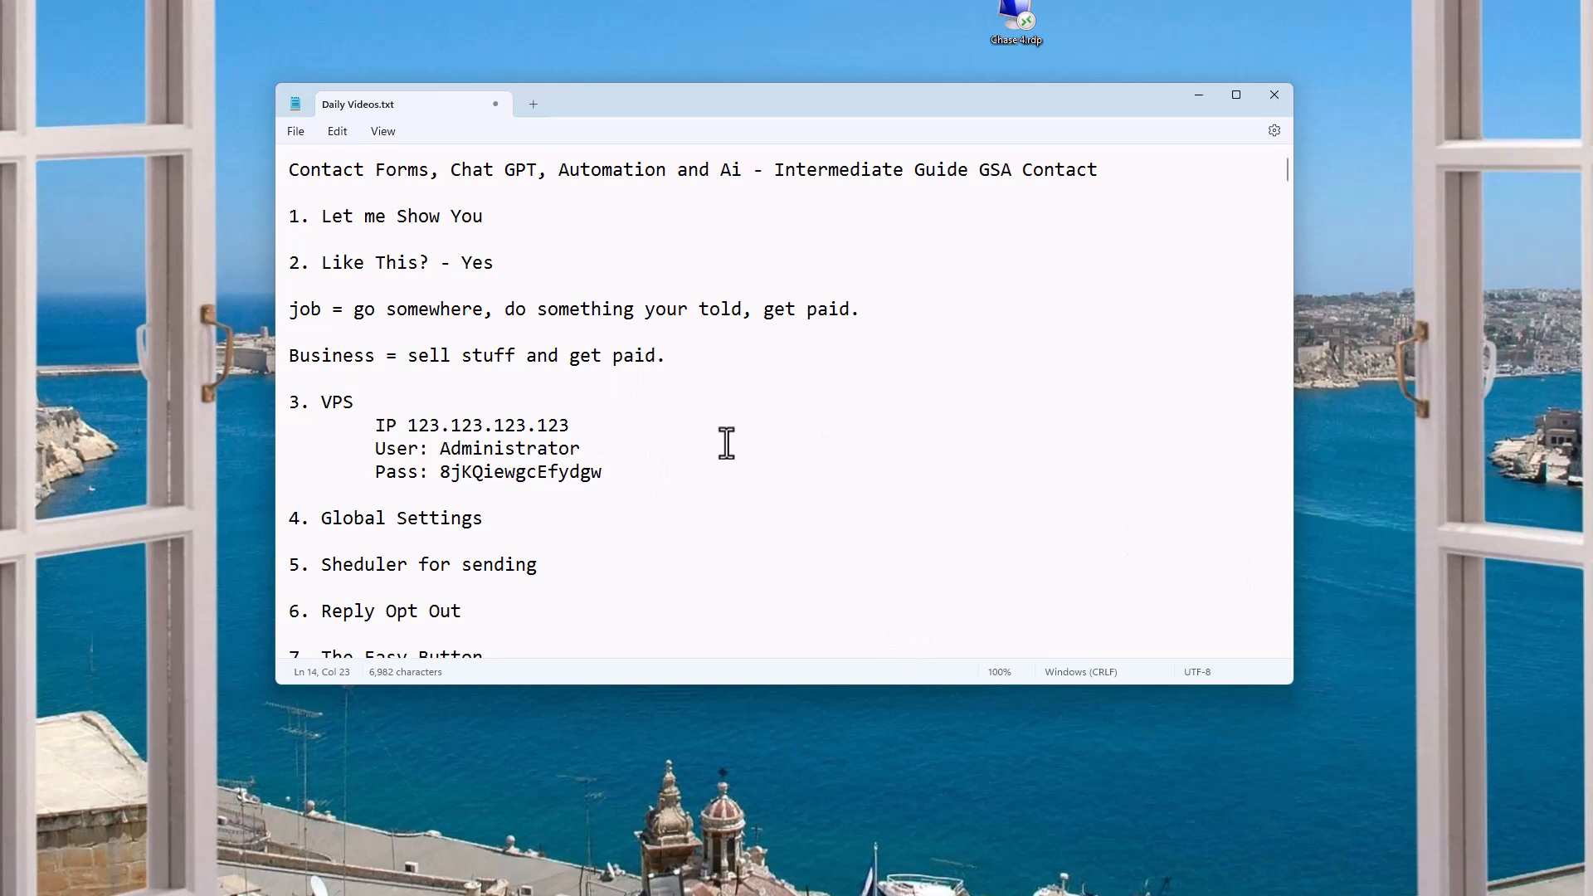
pyautogui.click(694, 895)
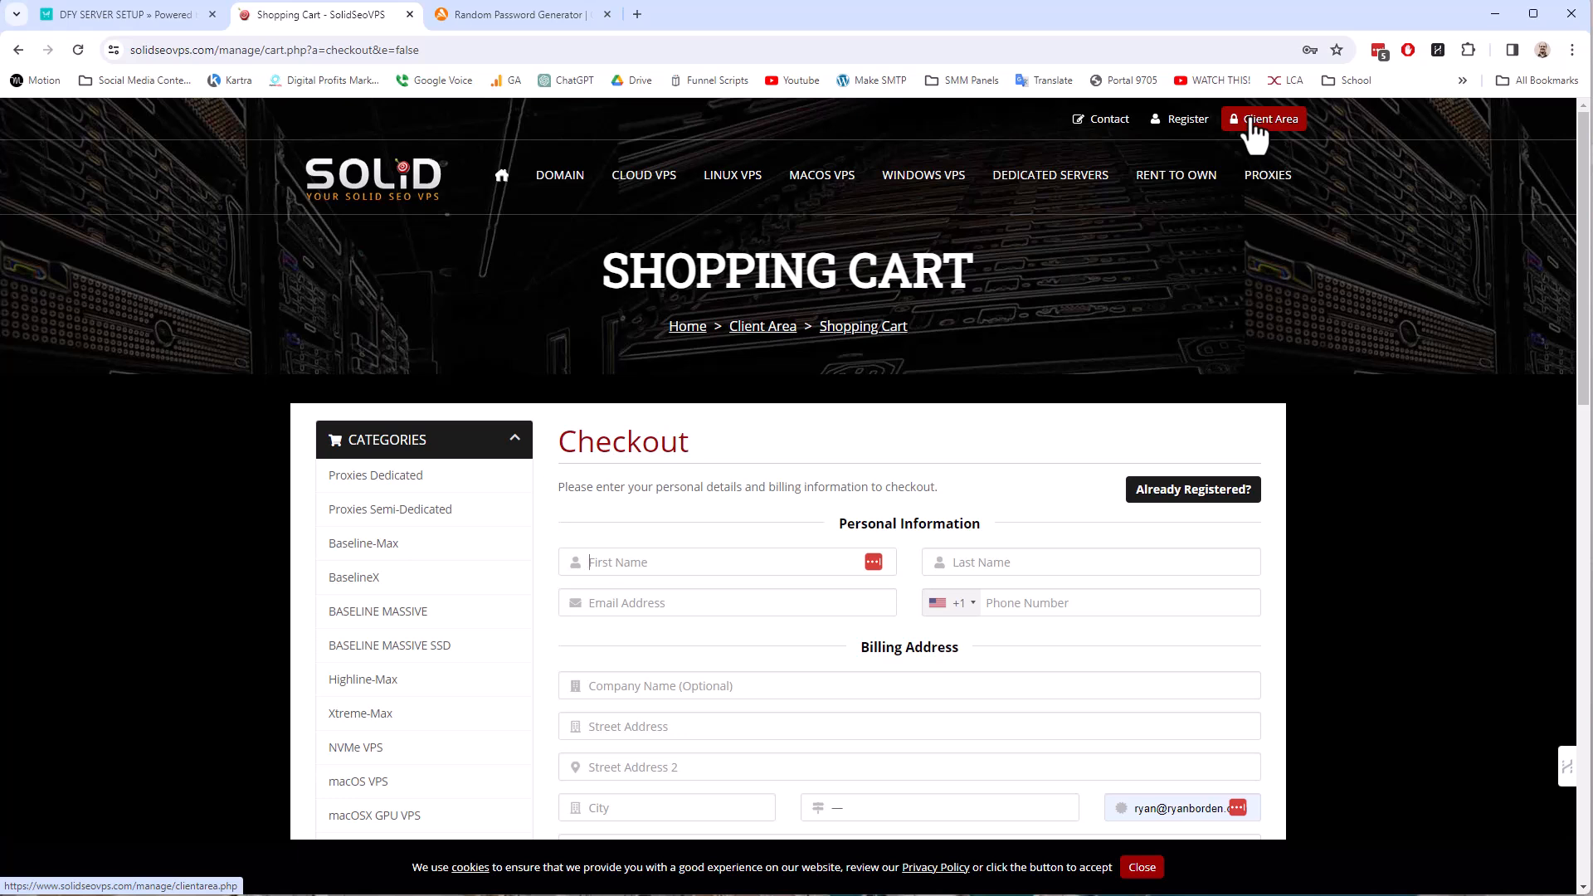
# Dismiss the checkout page's cookie notice, then minimize Chrome and the Stripe dashboard window to return to the outline in Daily Videos.txt.
pyautogui.click(1142, 867)
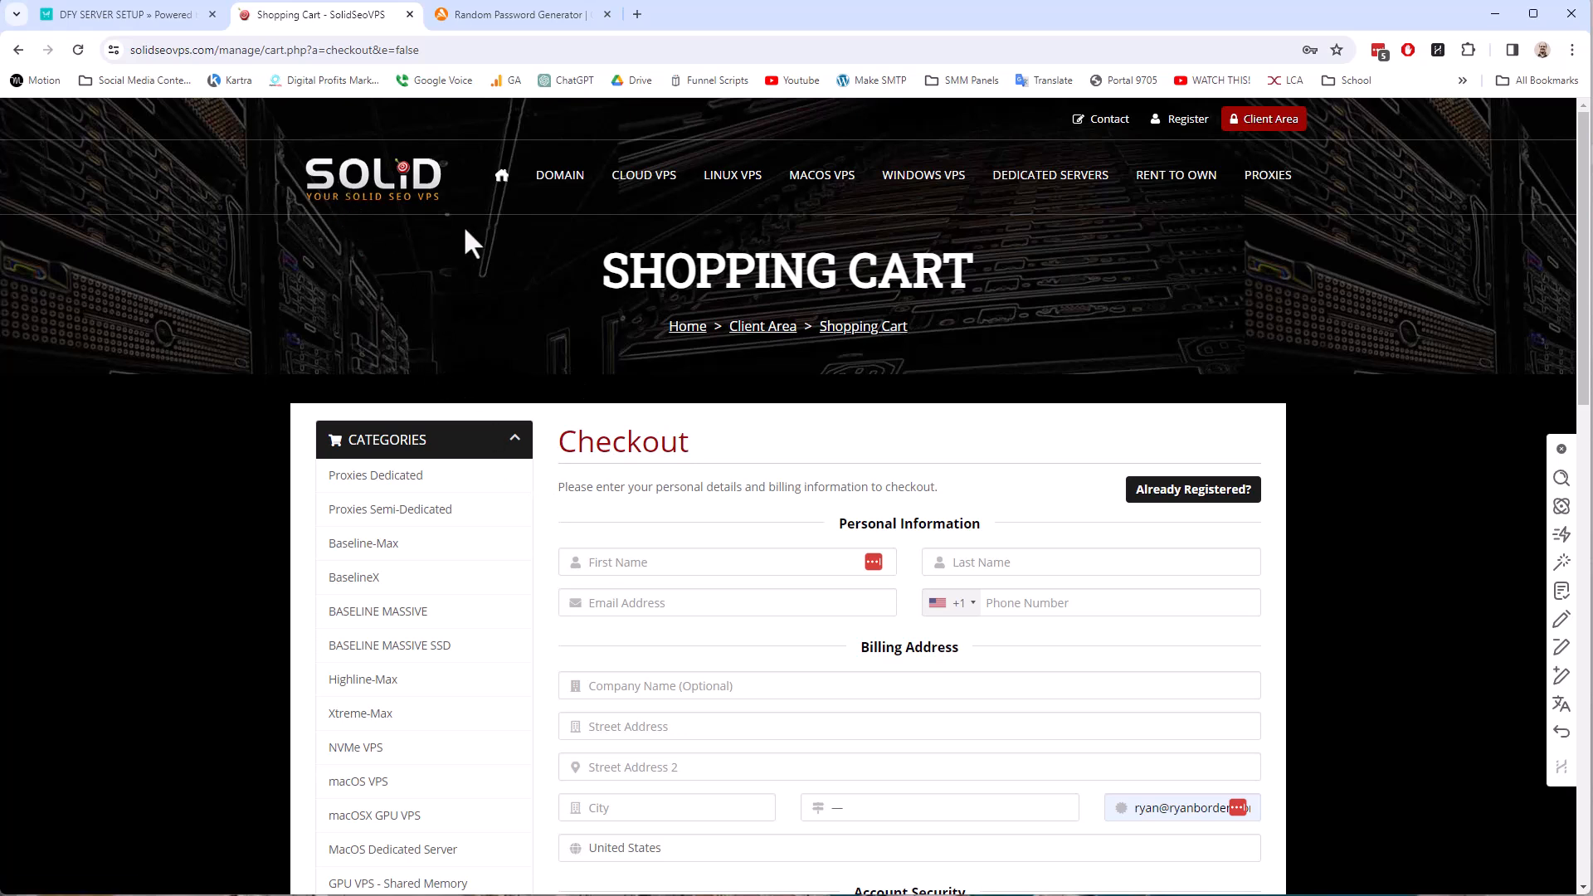
pyautogui.click(1500, 25)
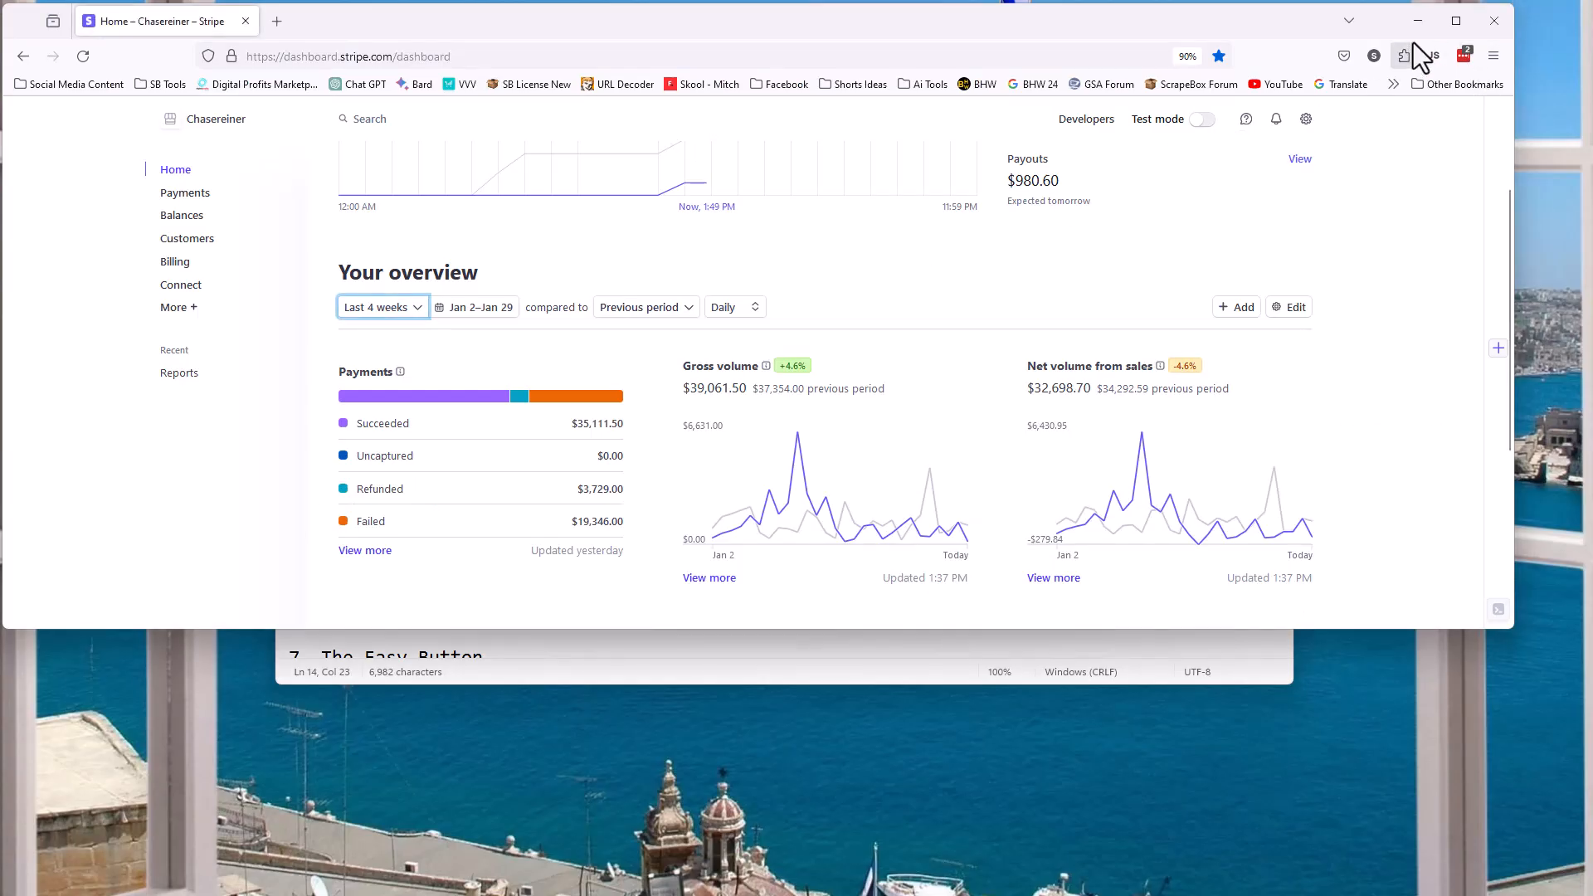
pyautogui.click(1418, 21)
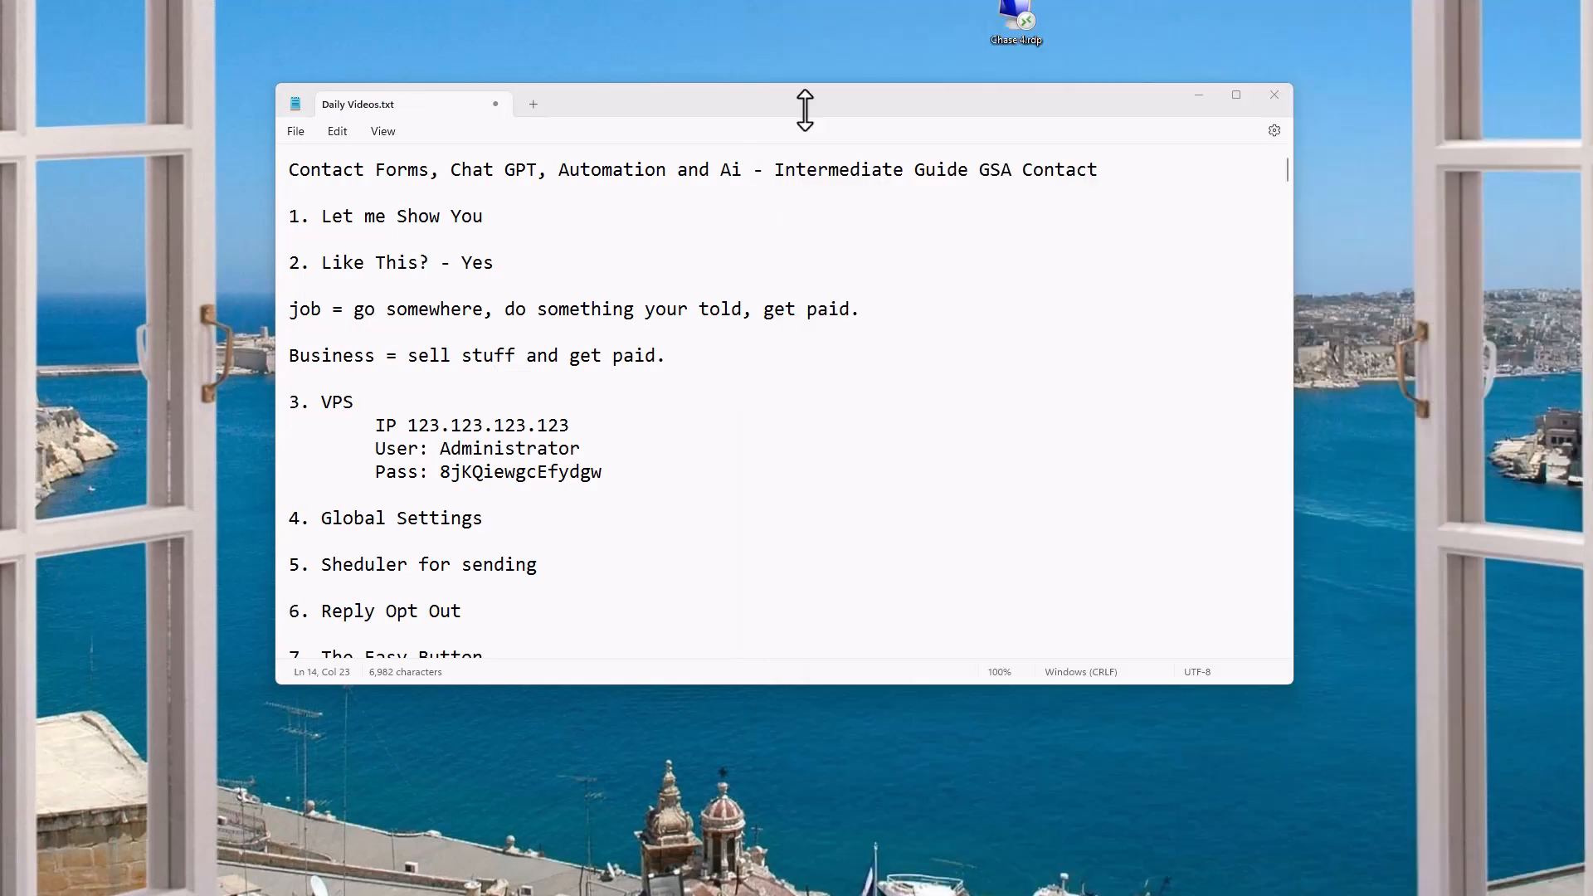
pyautogui.click(576, 425)
pyautogui.scroll(-1, 571, 402)
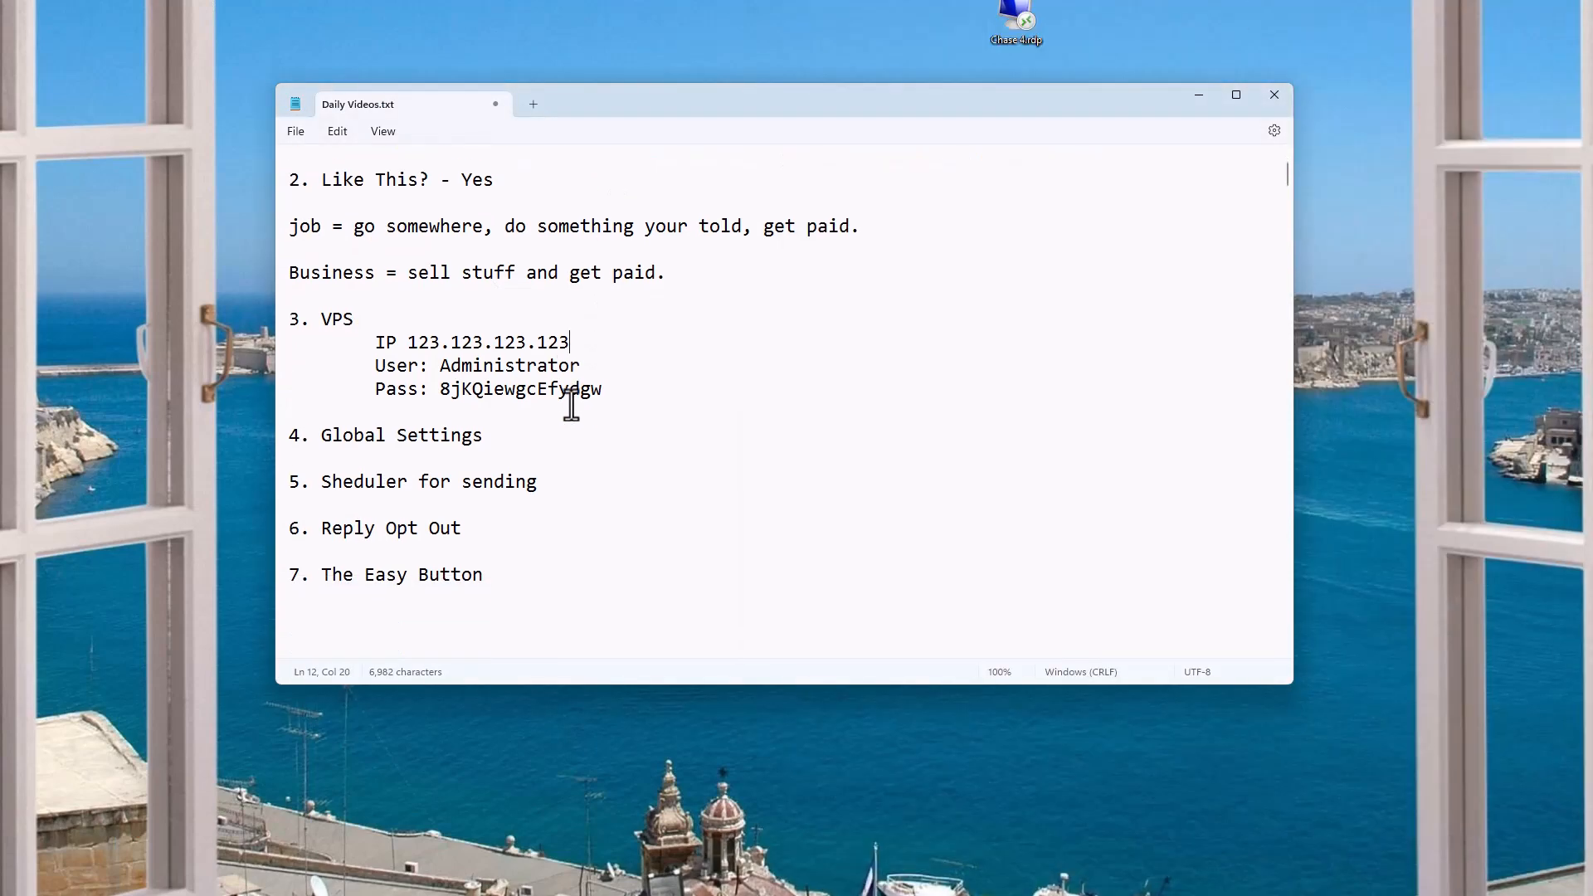
# Bring up GSA Website Contact and return to the "4. Global Settings" line in Daily Videos.txt.
pyautogui.click(1346, 894)
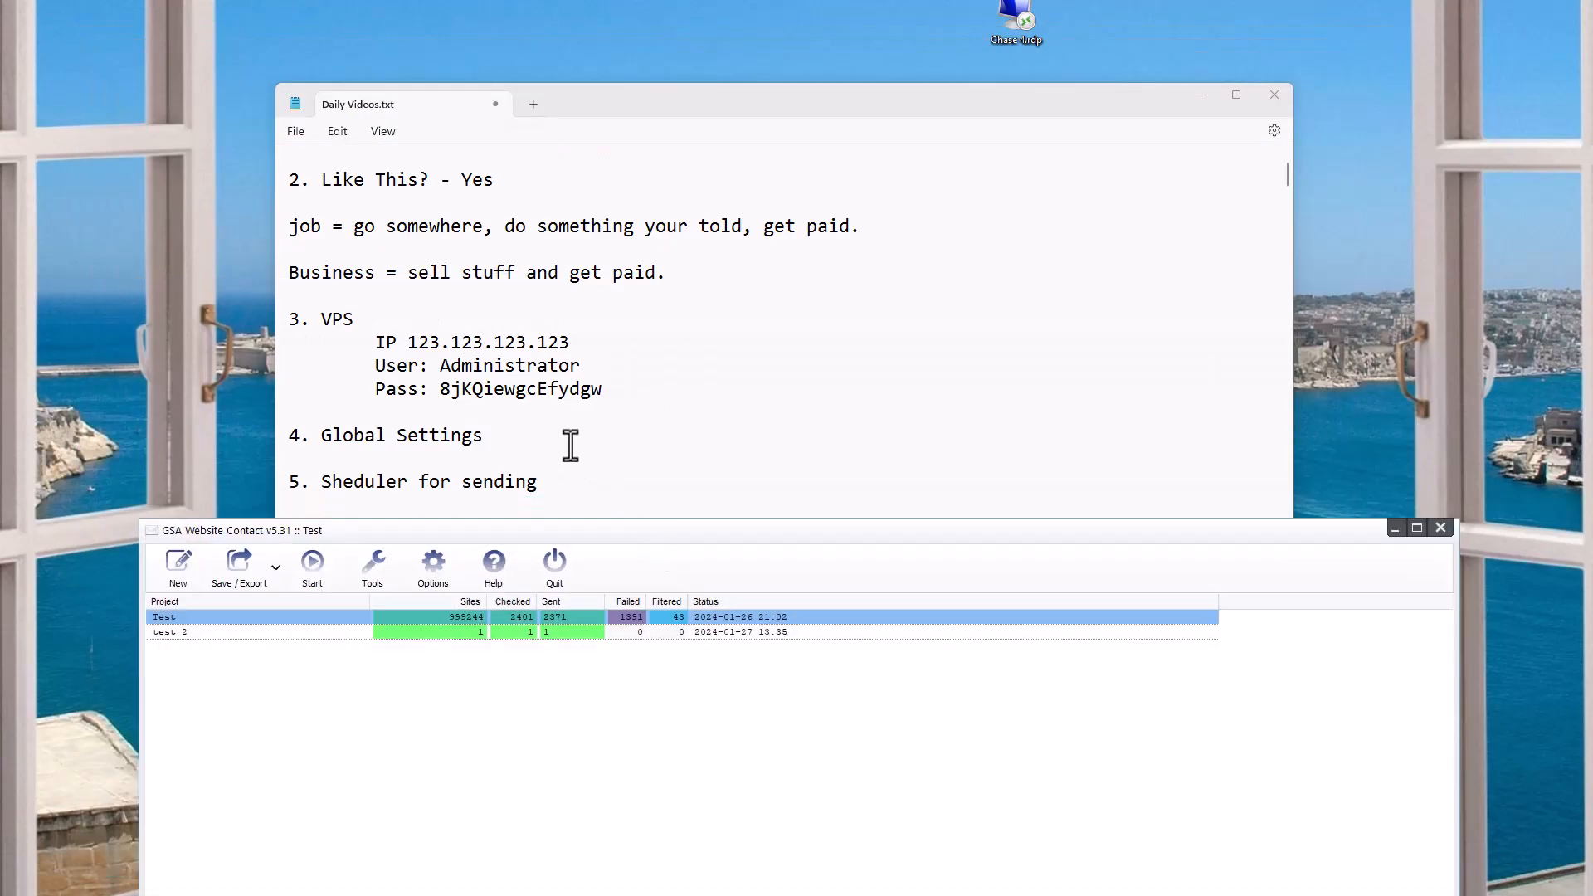
pyautogui.click(560, 440)
pyautogui.moveTo(455, 440); pyautogui.dragTo(277, 441)
pyautogui.click(551, 430)
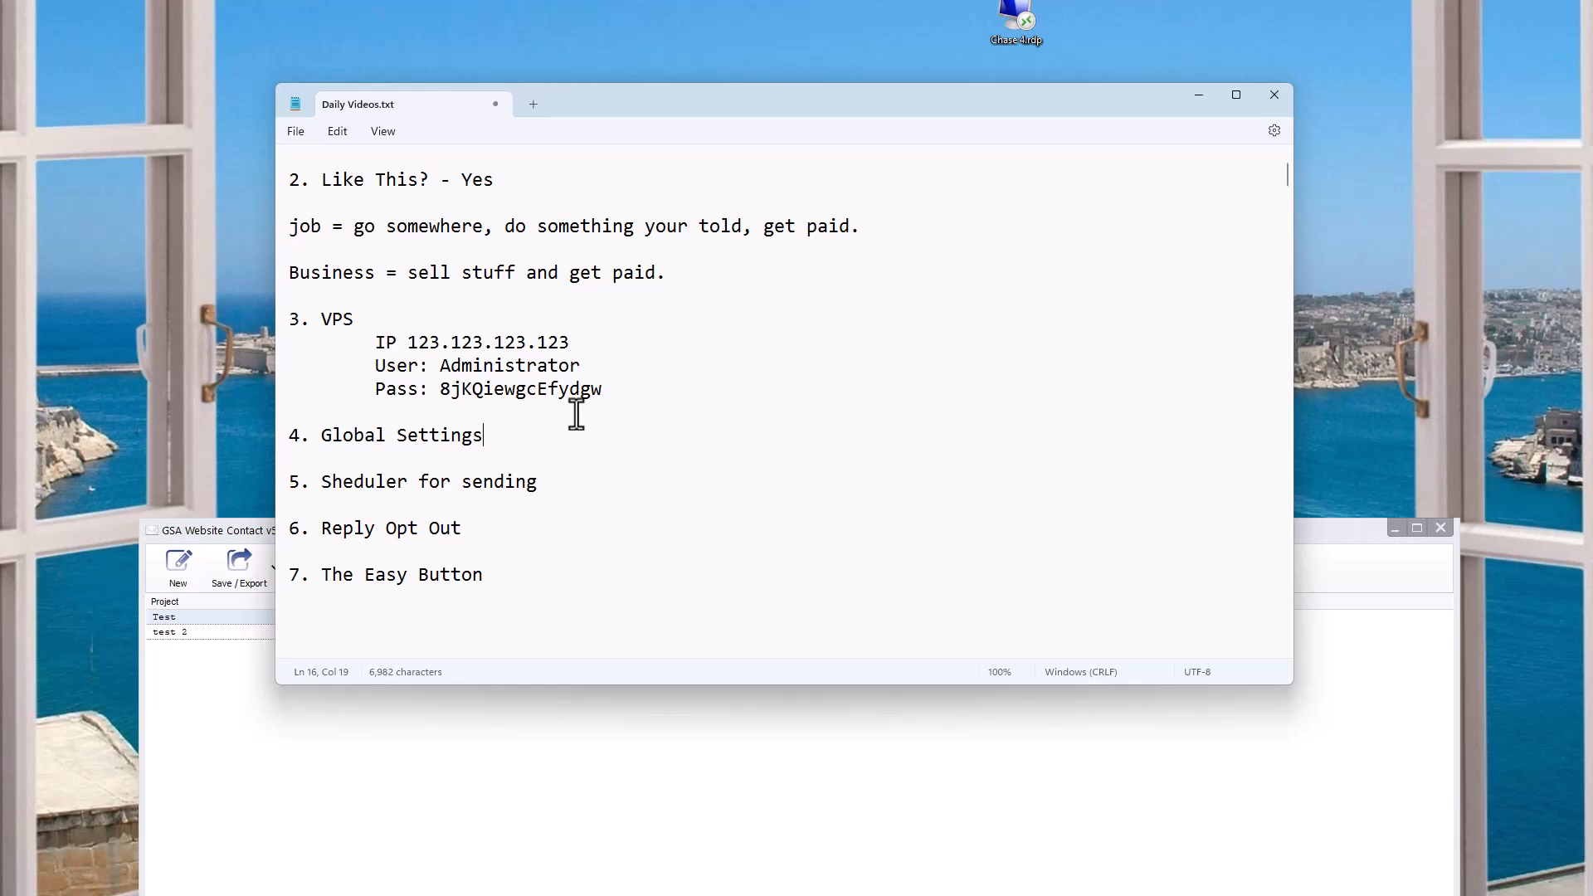
# Switch to Chrome and show the DFY Server Setup page with its heading highlighted.
pyautogui.click(730, 893)
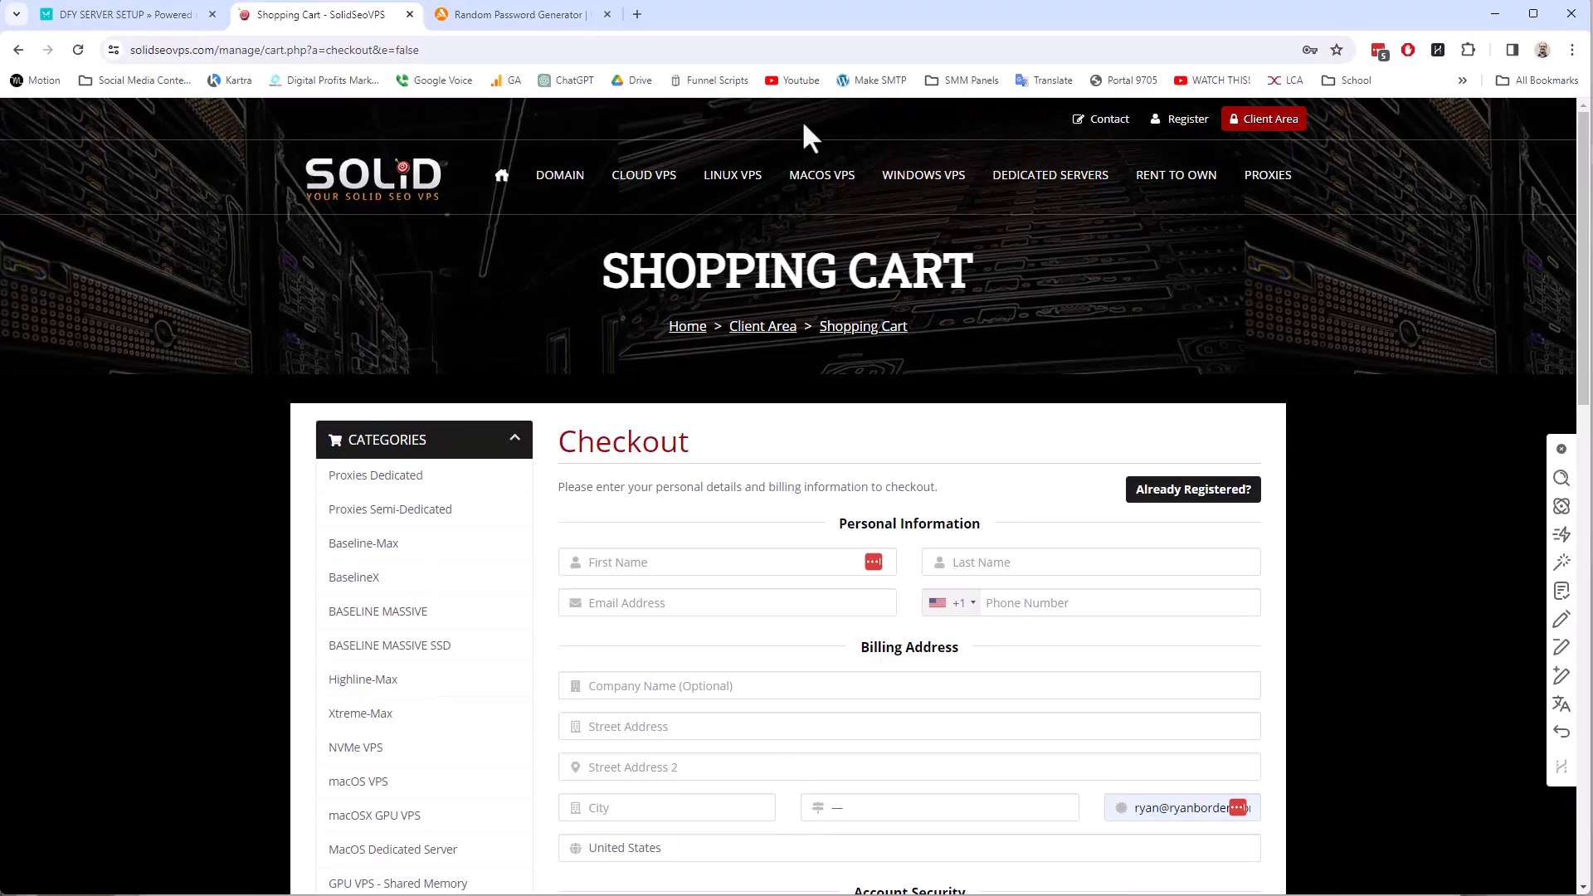
pyautogui.click(163, 17)
pyautogui.scroll(3, 284, 384)
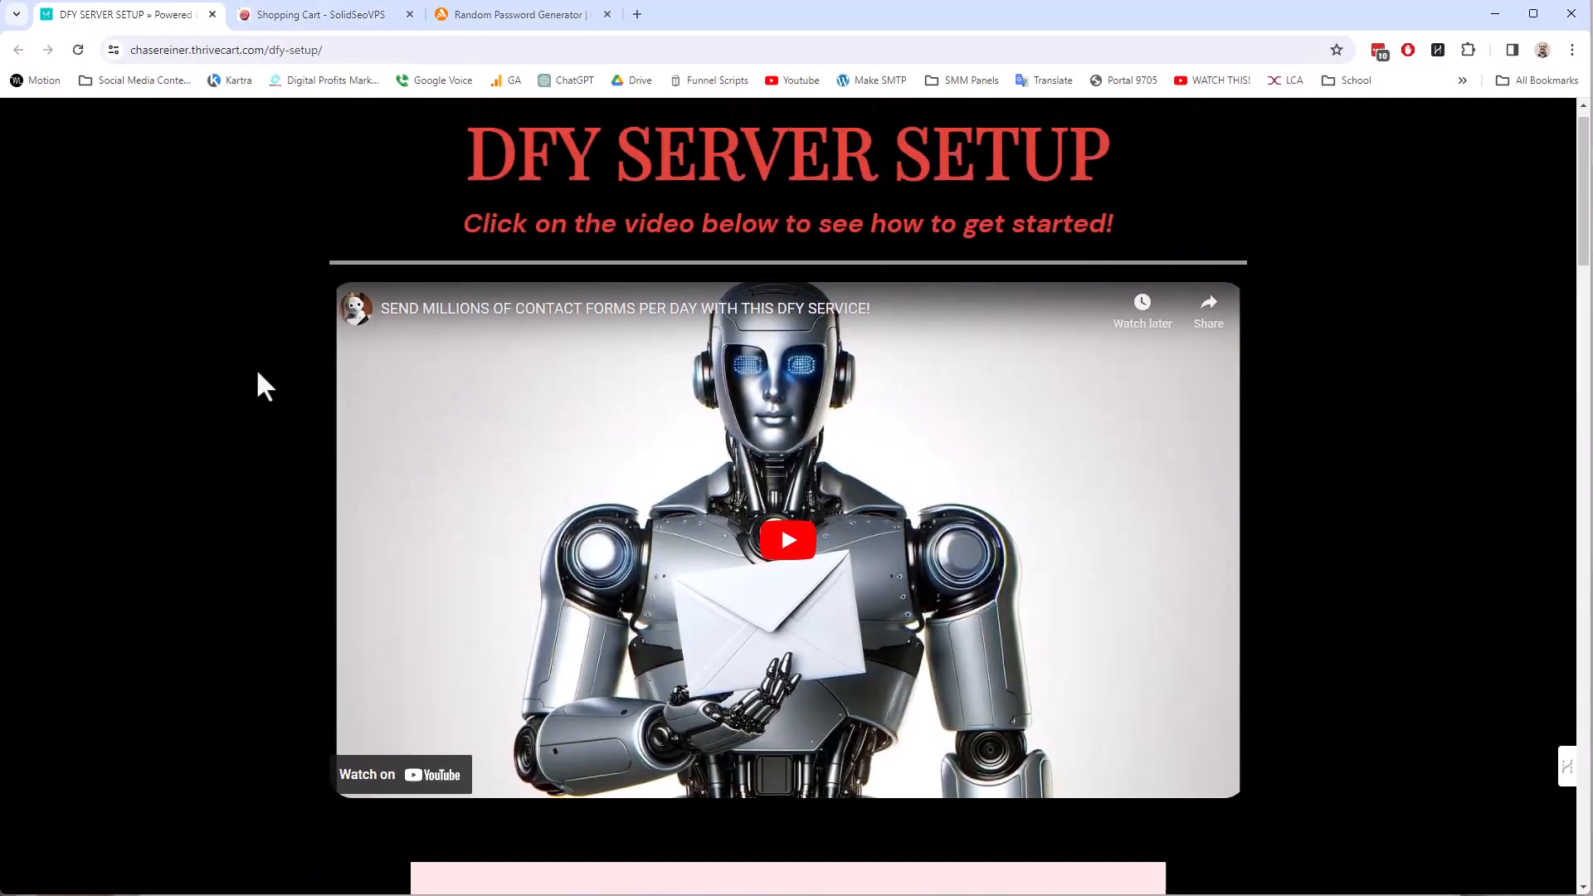
pyautogui.moveTo(440, 235); pyautogui.dragTo(1287, 221)
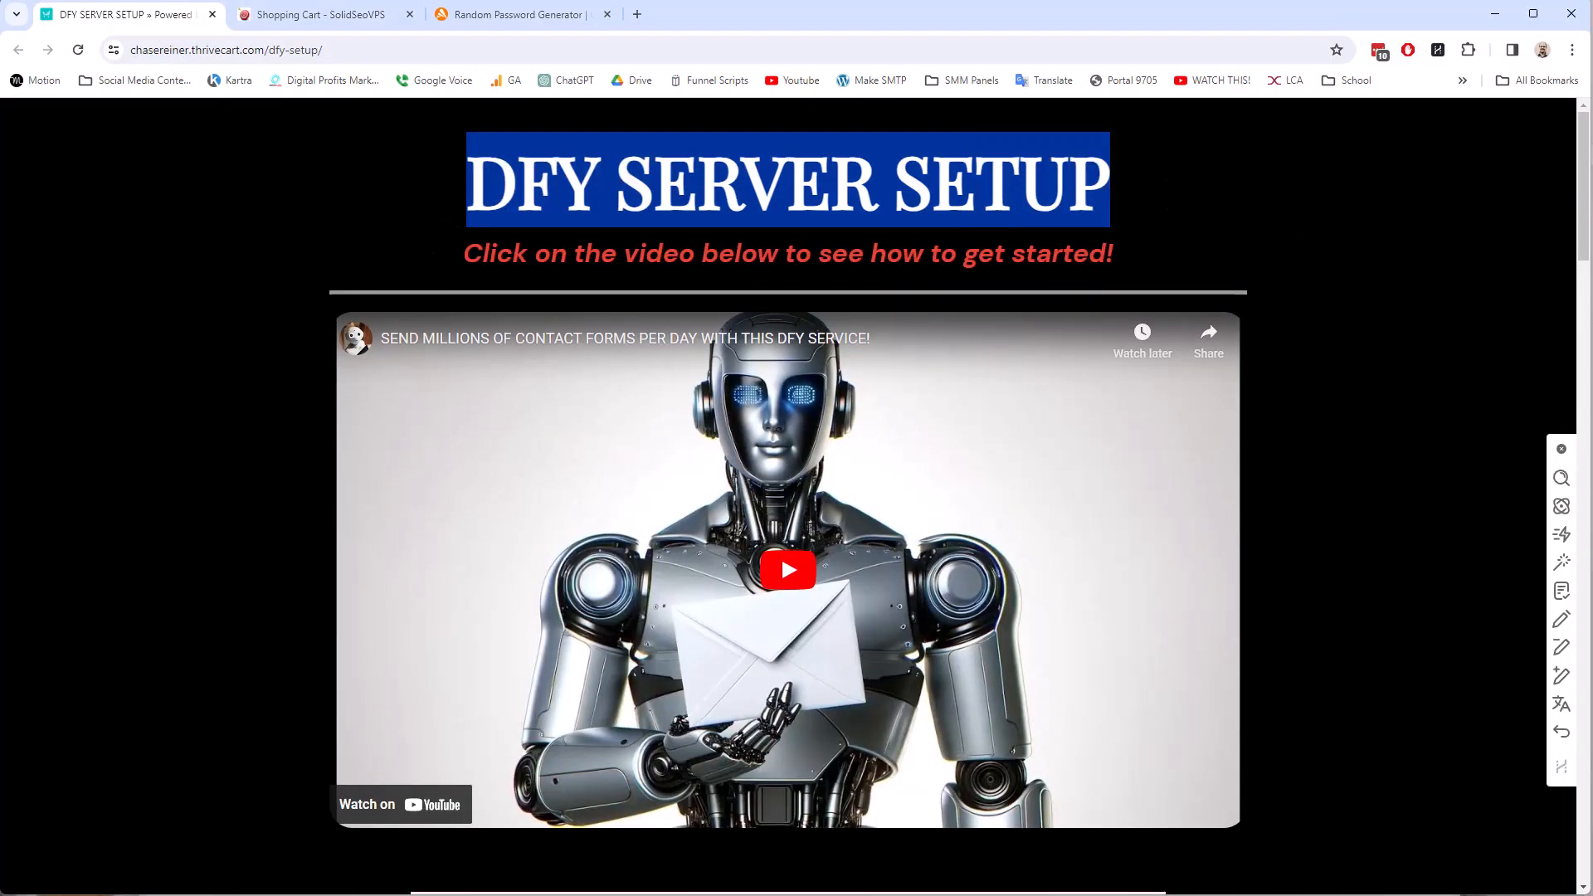
# Bring the remote server desktop into view, look at GSA Website Contact and GSA Captcha Breaker, and move the window away again.
pyautogui.hotkey('alt', 'Tab')
pyautogui.moveTo(1033, 0); pyautogui.dragTo(691, 2)
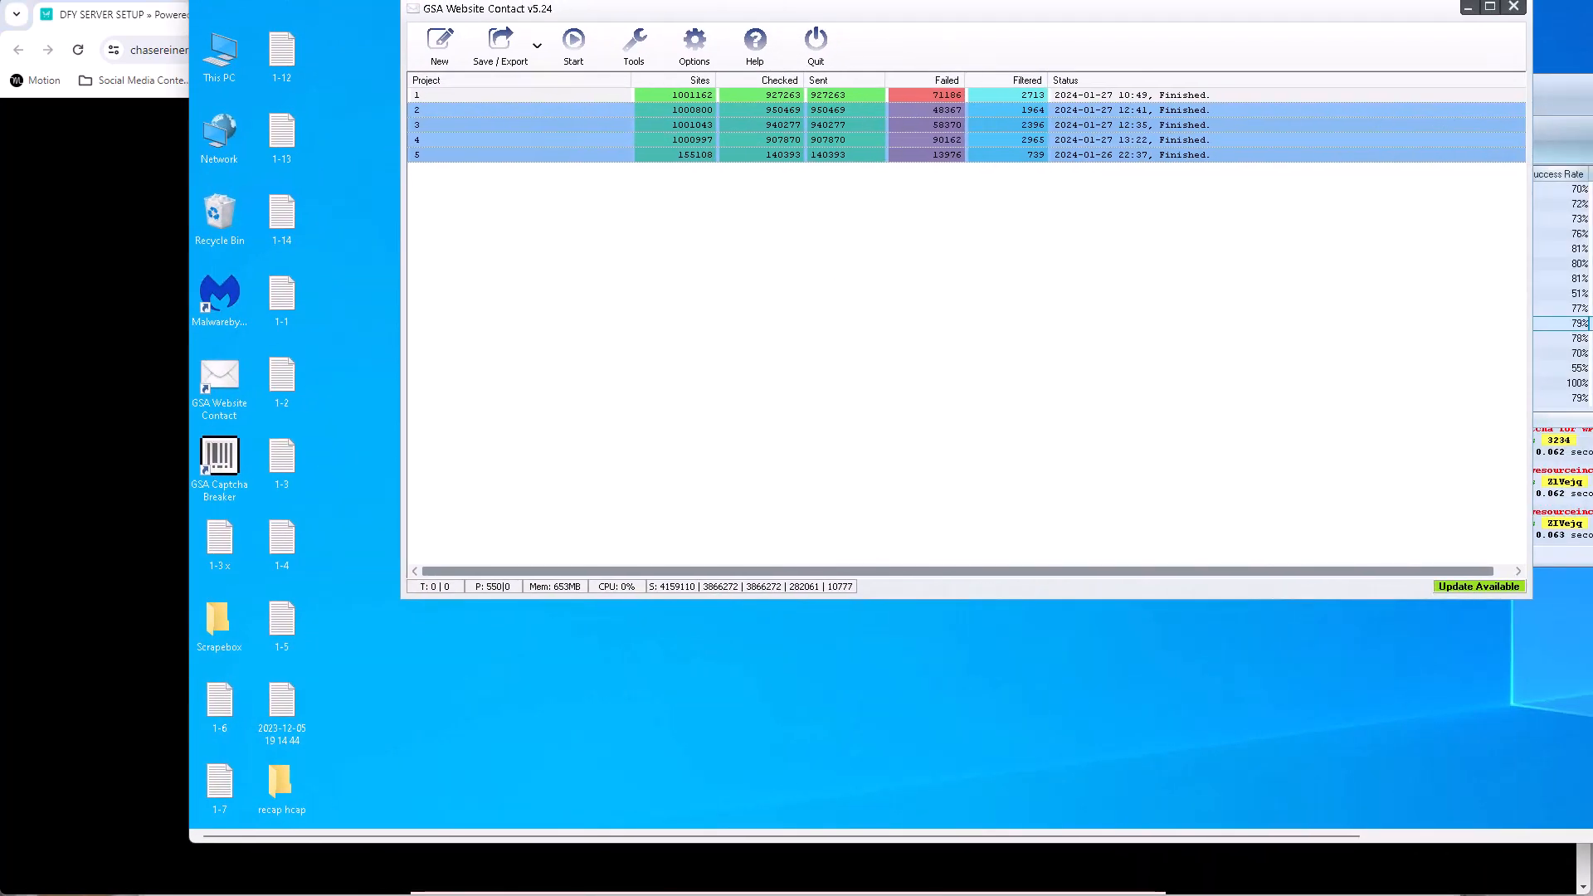
pyautogui.click(1568, 124)
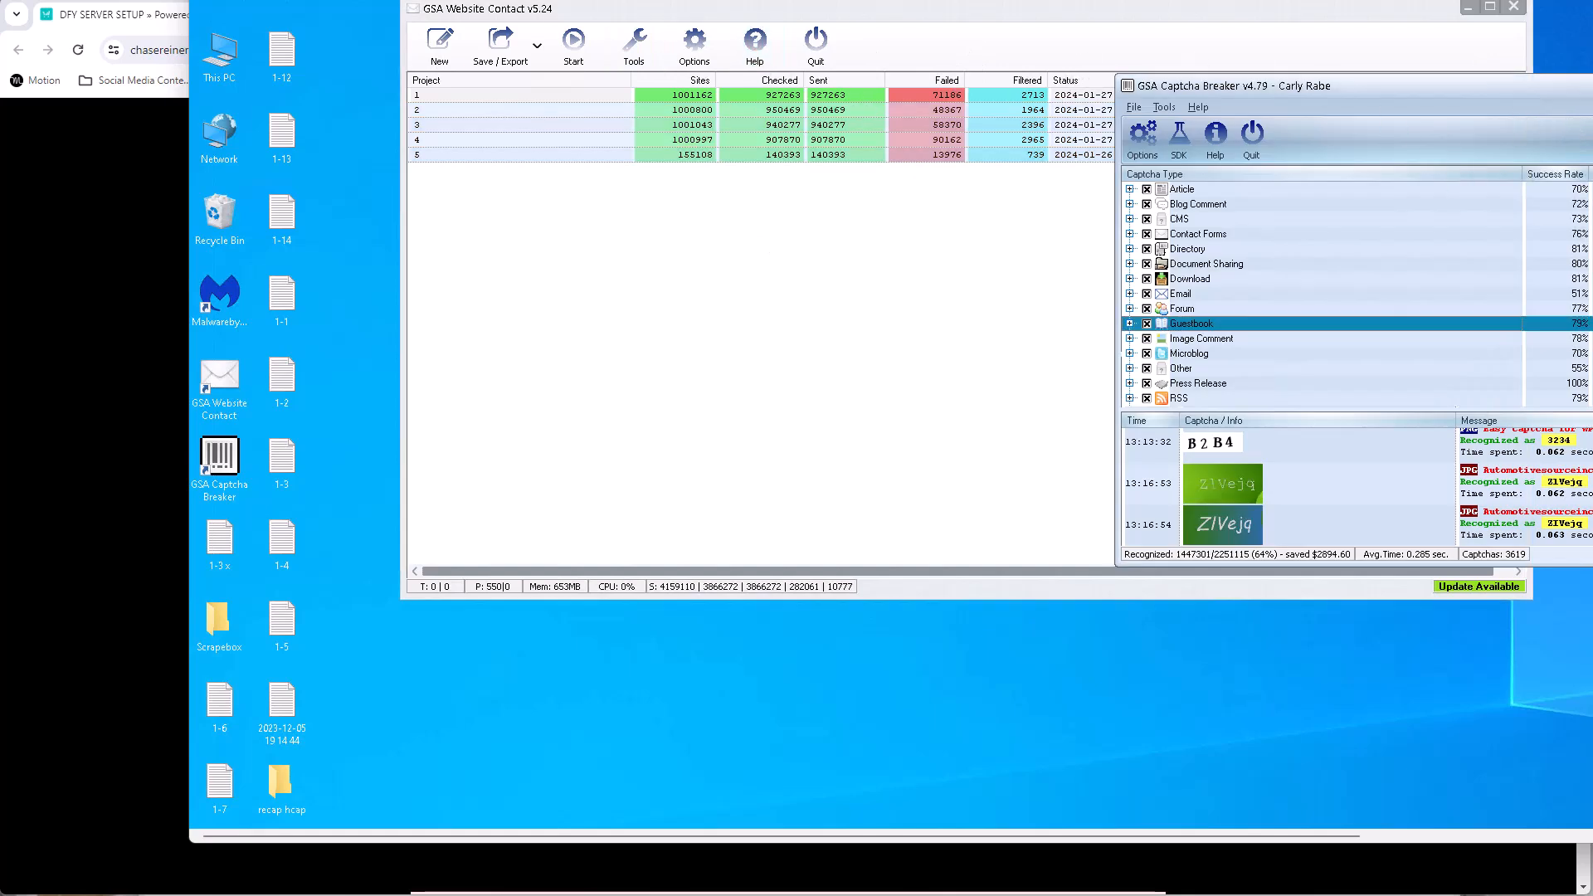
pyautogui.moveTo(691, 1); pyautogui.dragTo(1592, 0)
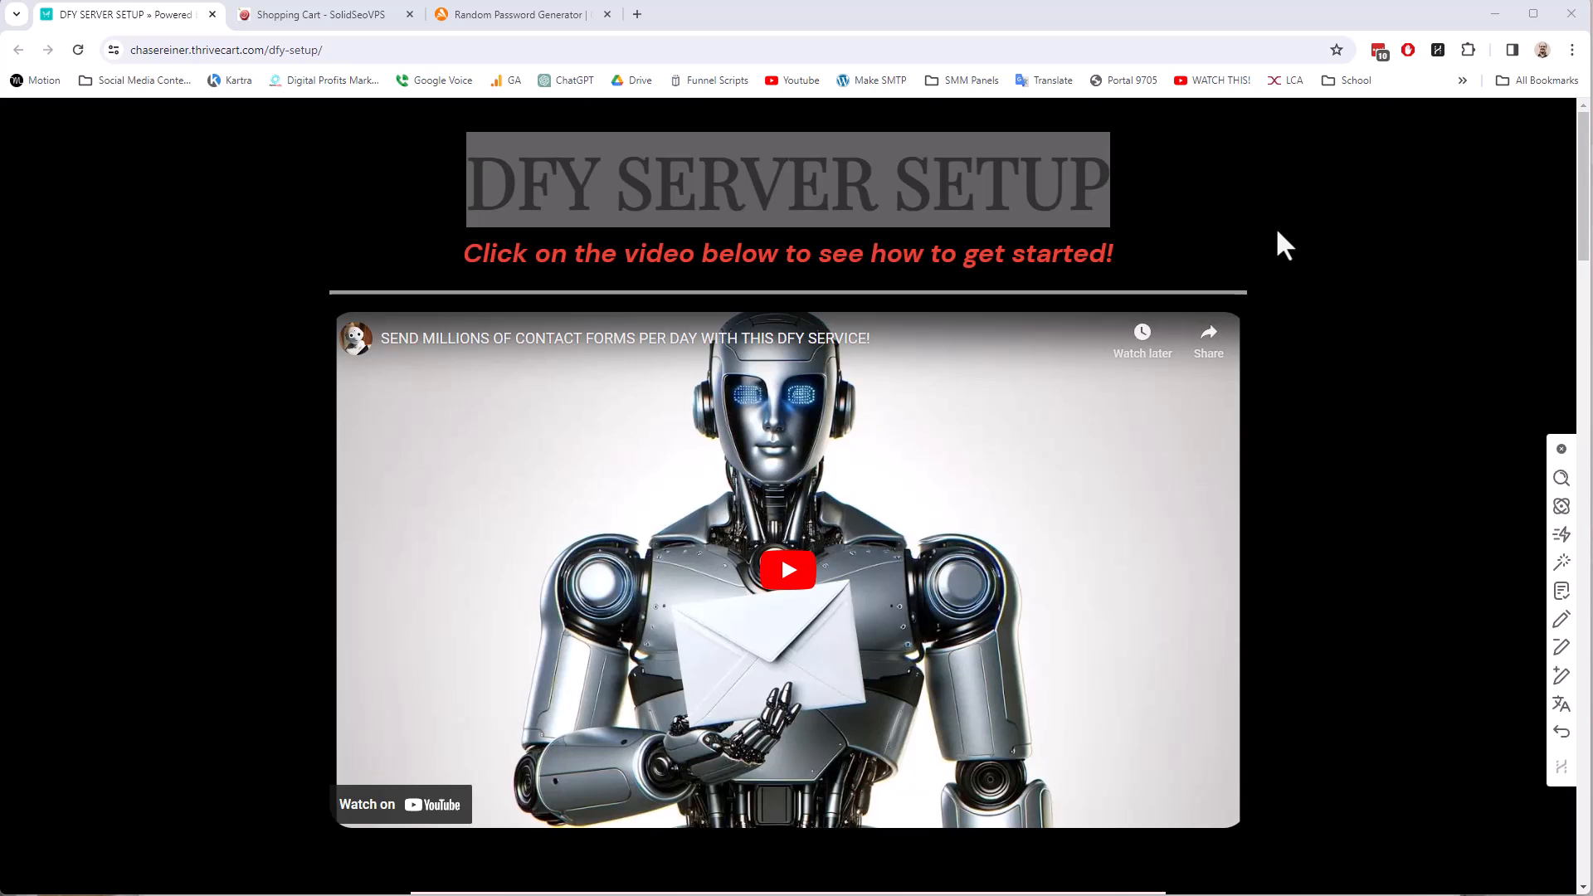
# Minimize Chrome, highlight the "4. Global Settings" line in Daily Videos.txt, and move the GSA Website Contact window fully into view.
pyautogui.click(1495, 13)
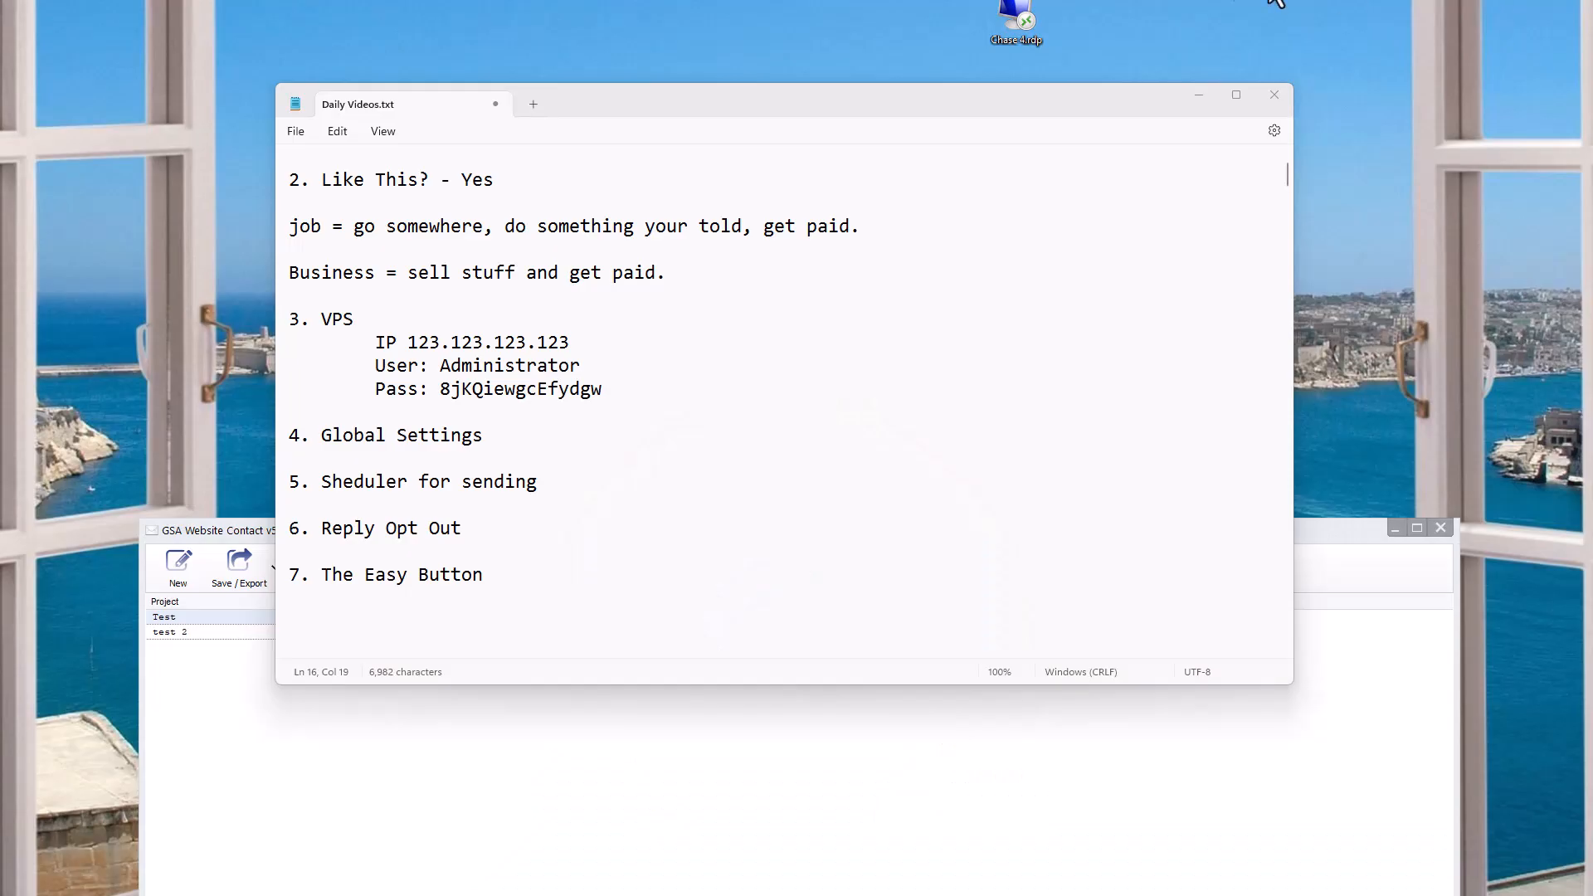
pyautogui.click(485, 435)
pyautogui.hotkey('shift', 'Home')
pyautogui.click(1246, 803)
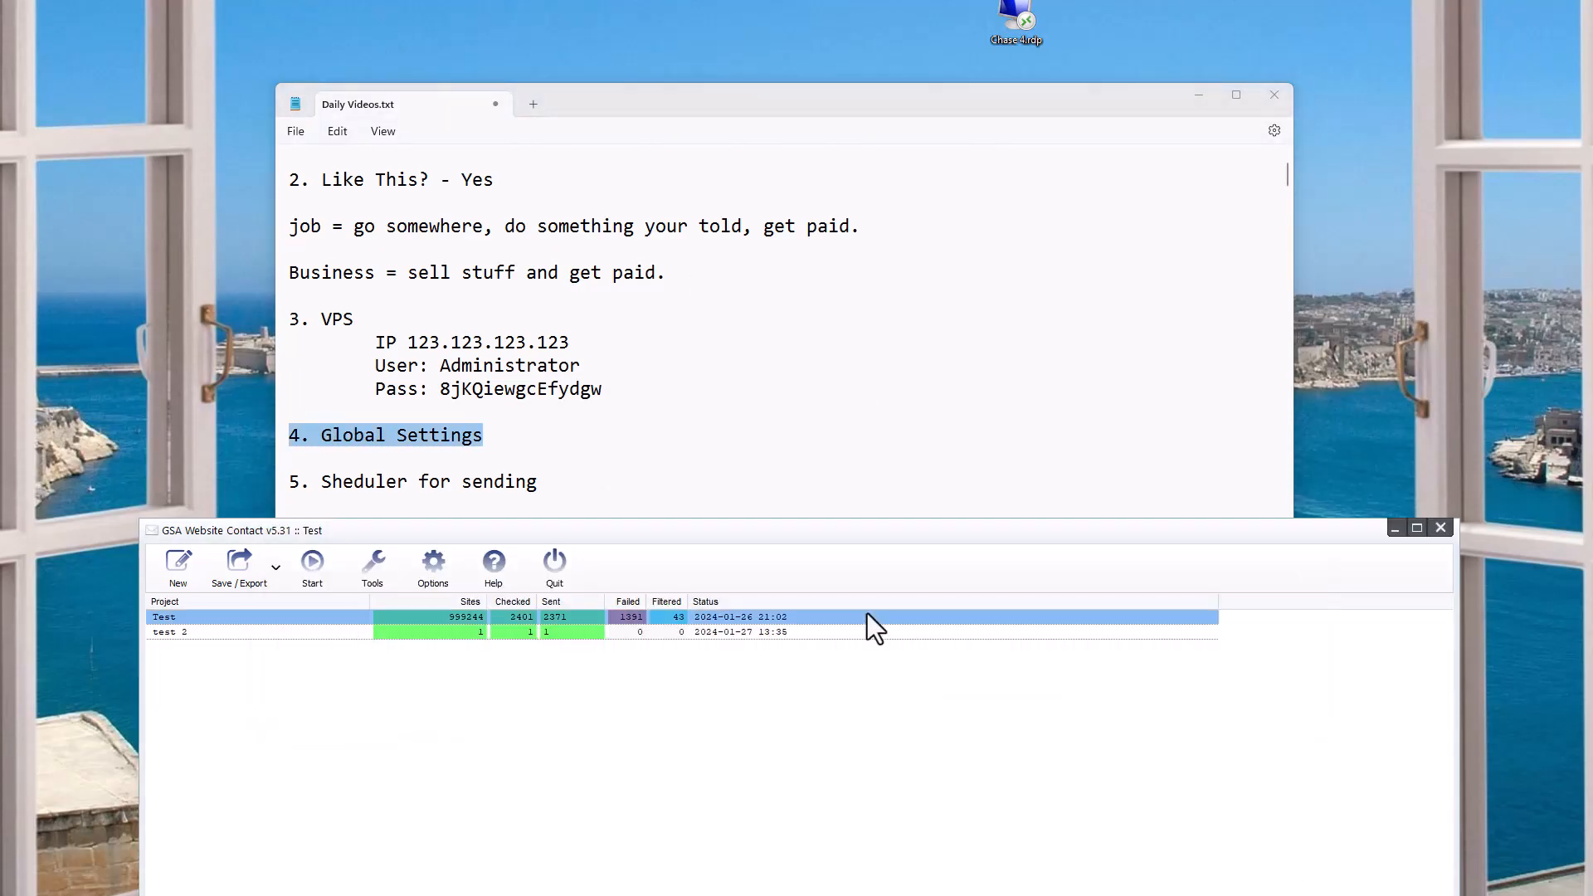
pyautogui.moveTo(629, 534); pyautogui.dragTo(539, 81)
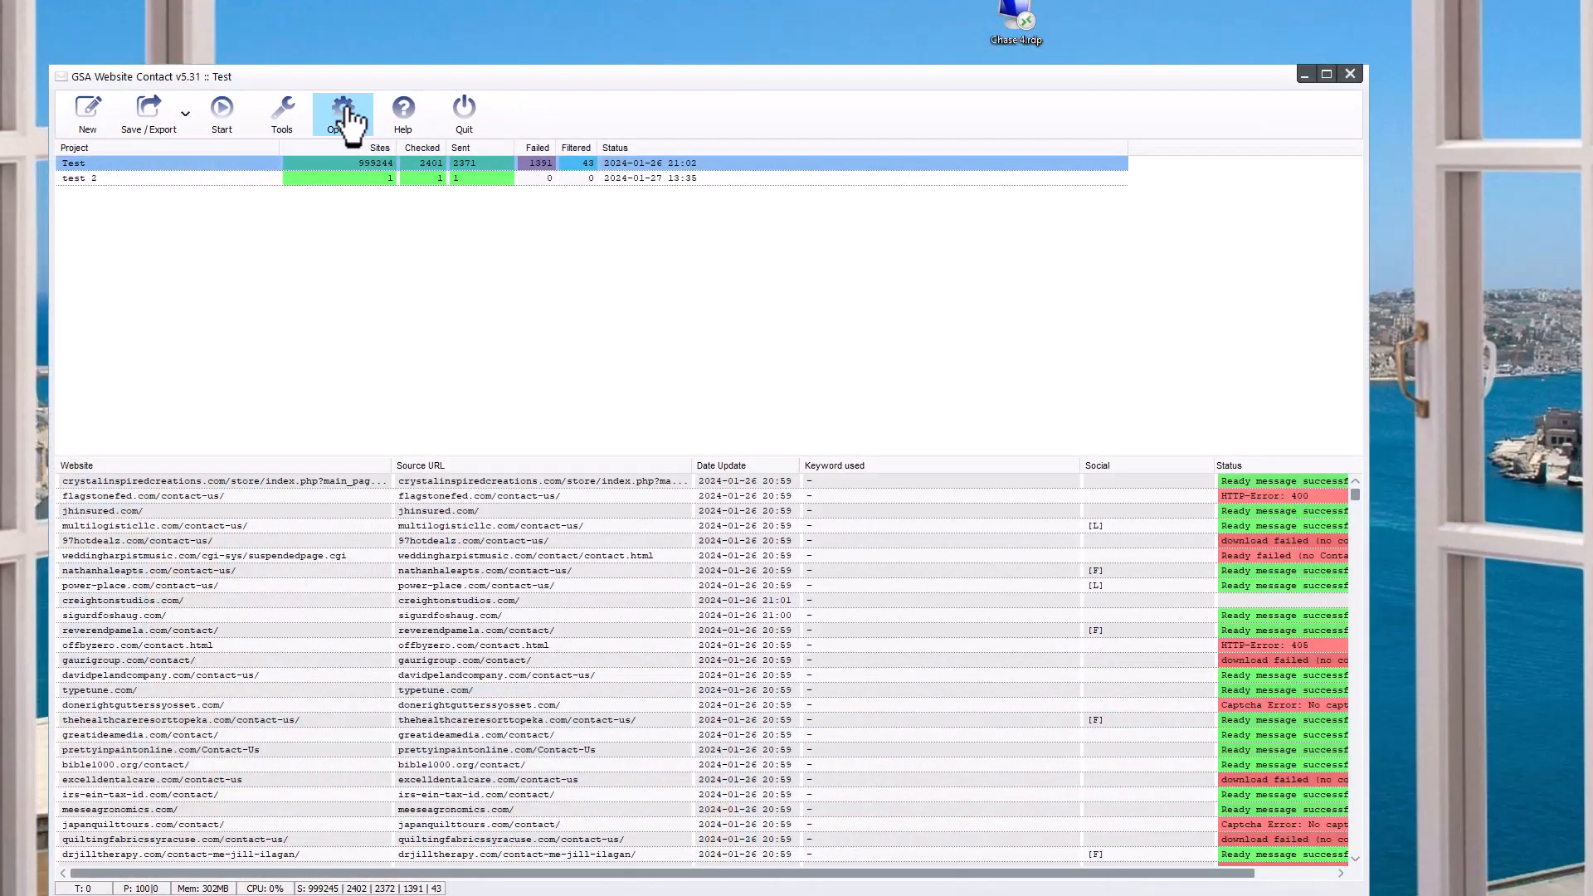
# Open the global options, review the thread counts, HTTP timeout and global website blacklist, and confirm the dialog.
pyautogui.click(340, 116)
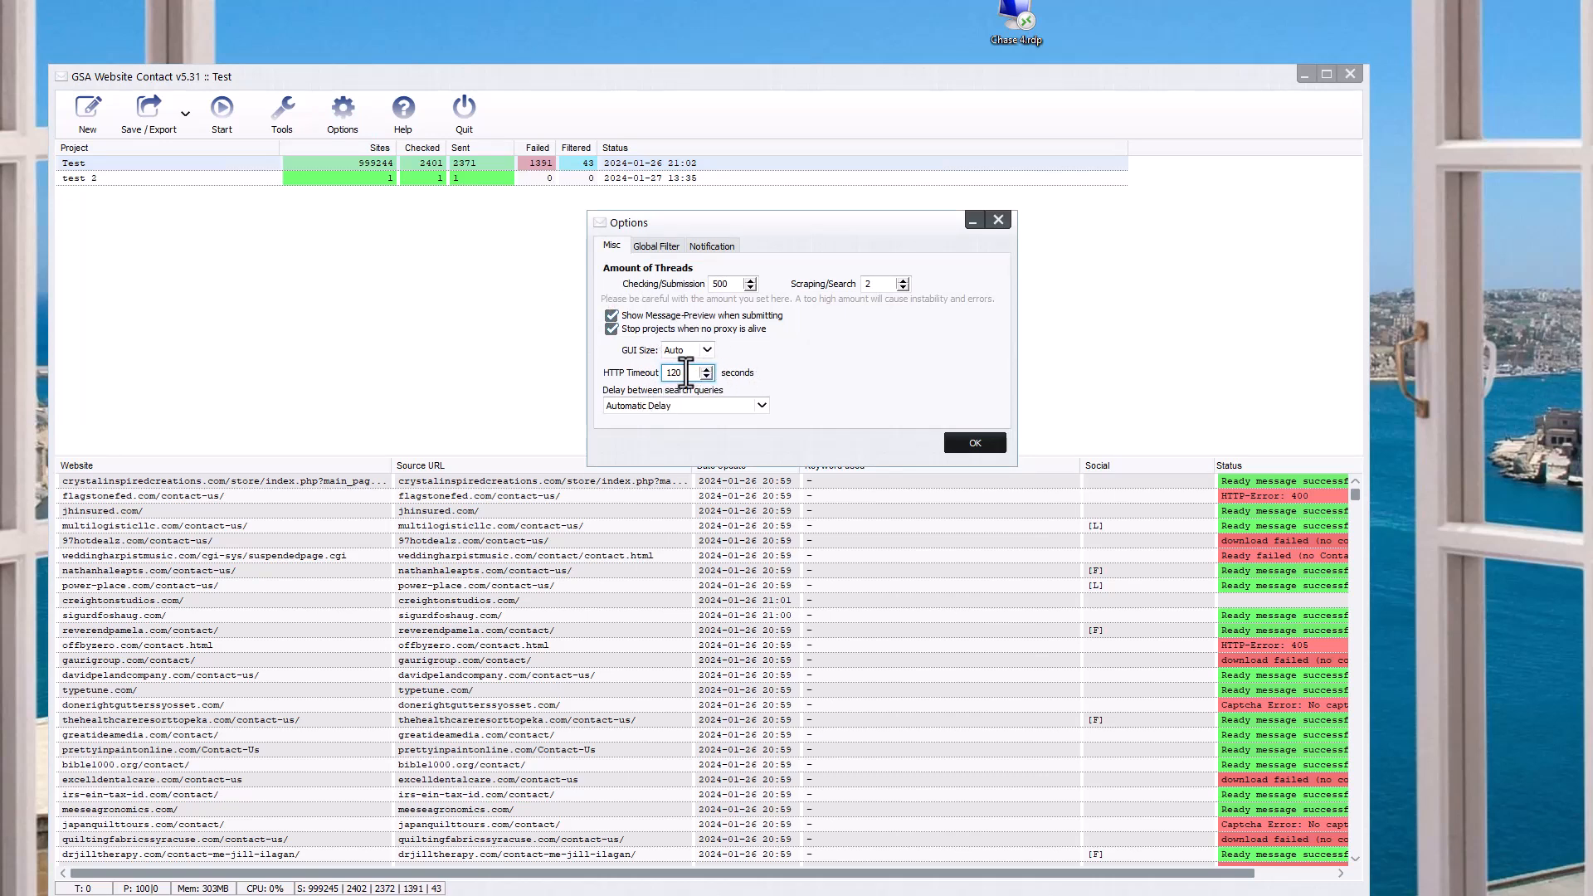
pyautogui.click(685, 372)
pyautogui.doubleClick(659, 372)
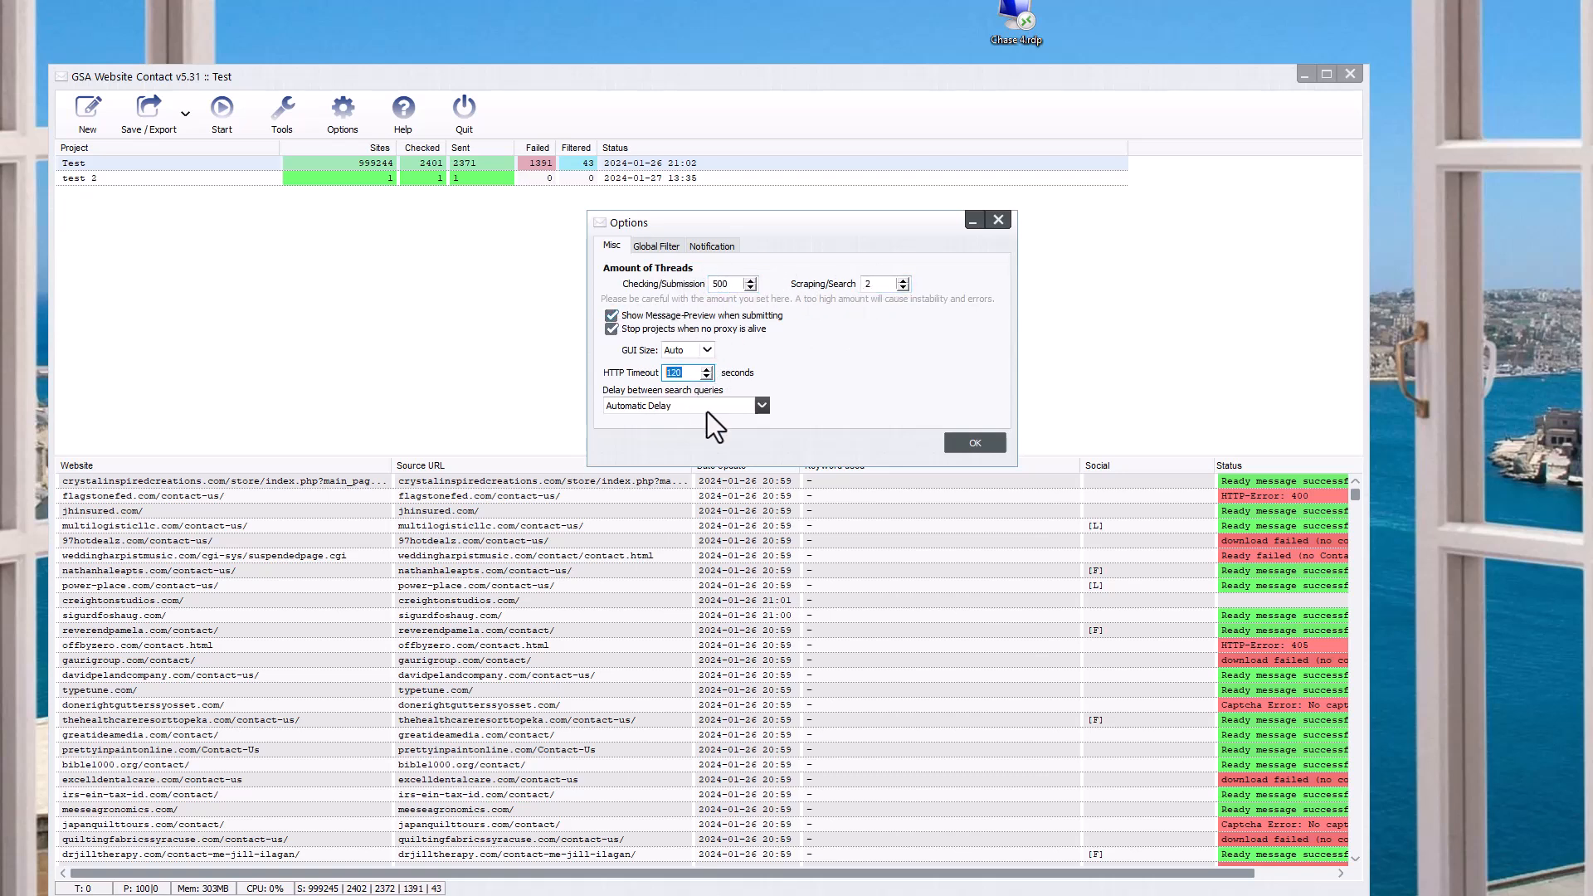
pyautogui.click(655, 246)
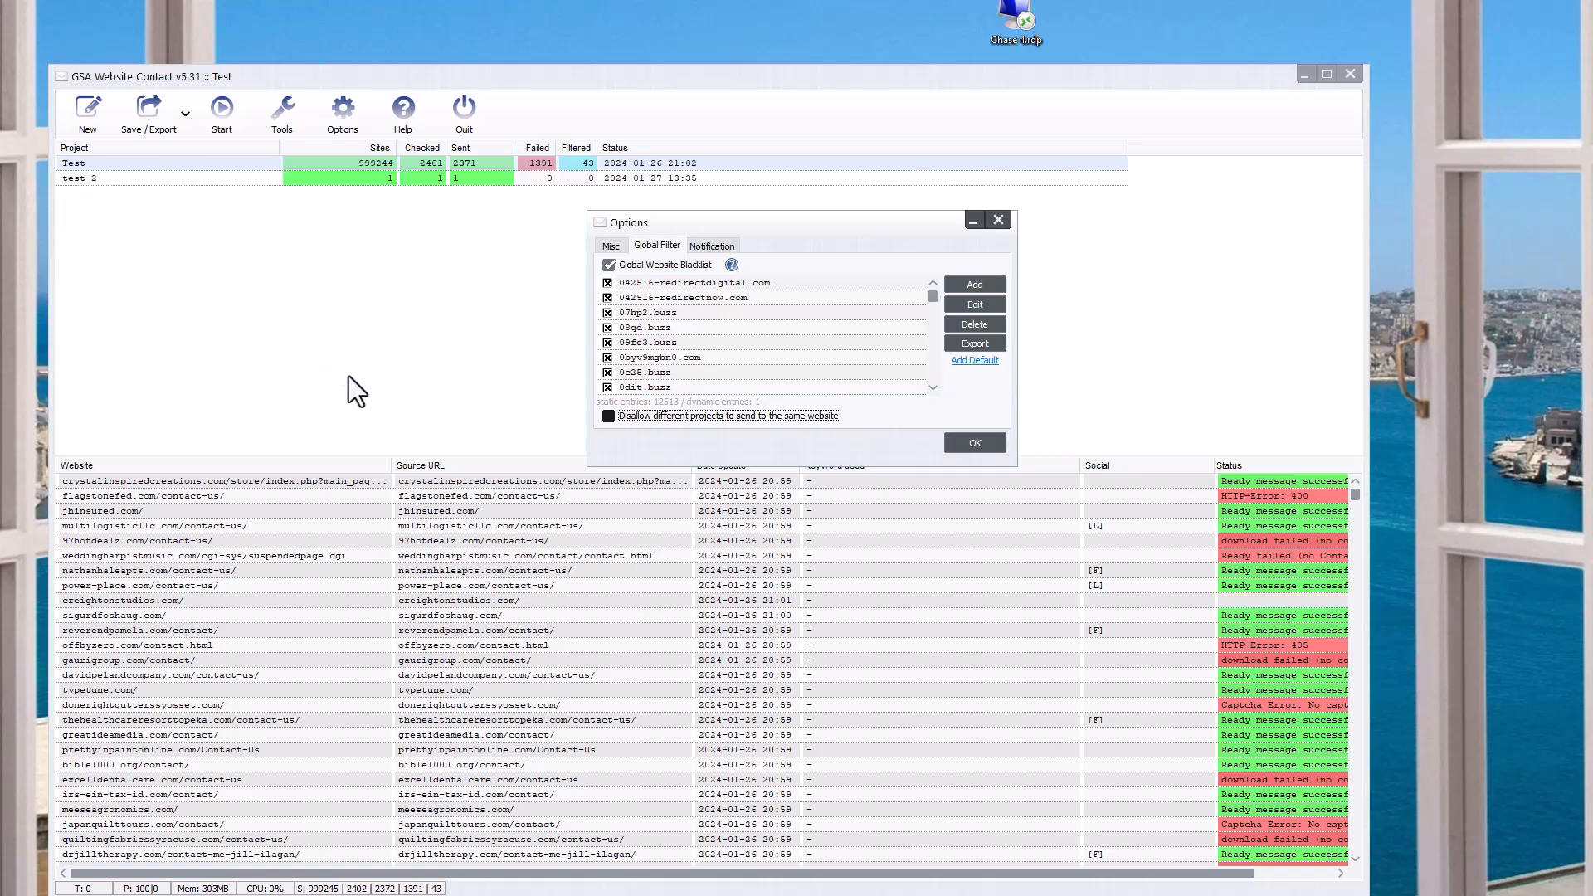
pyautogui.click(611, 246)
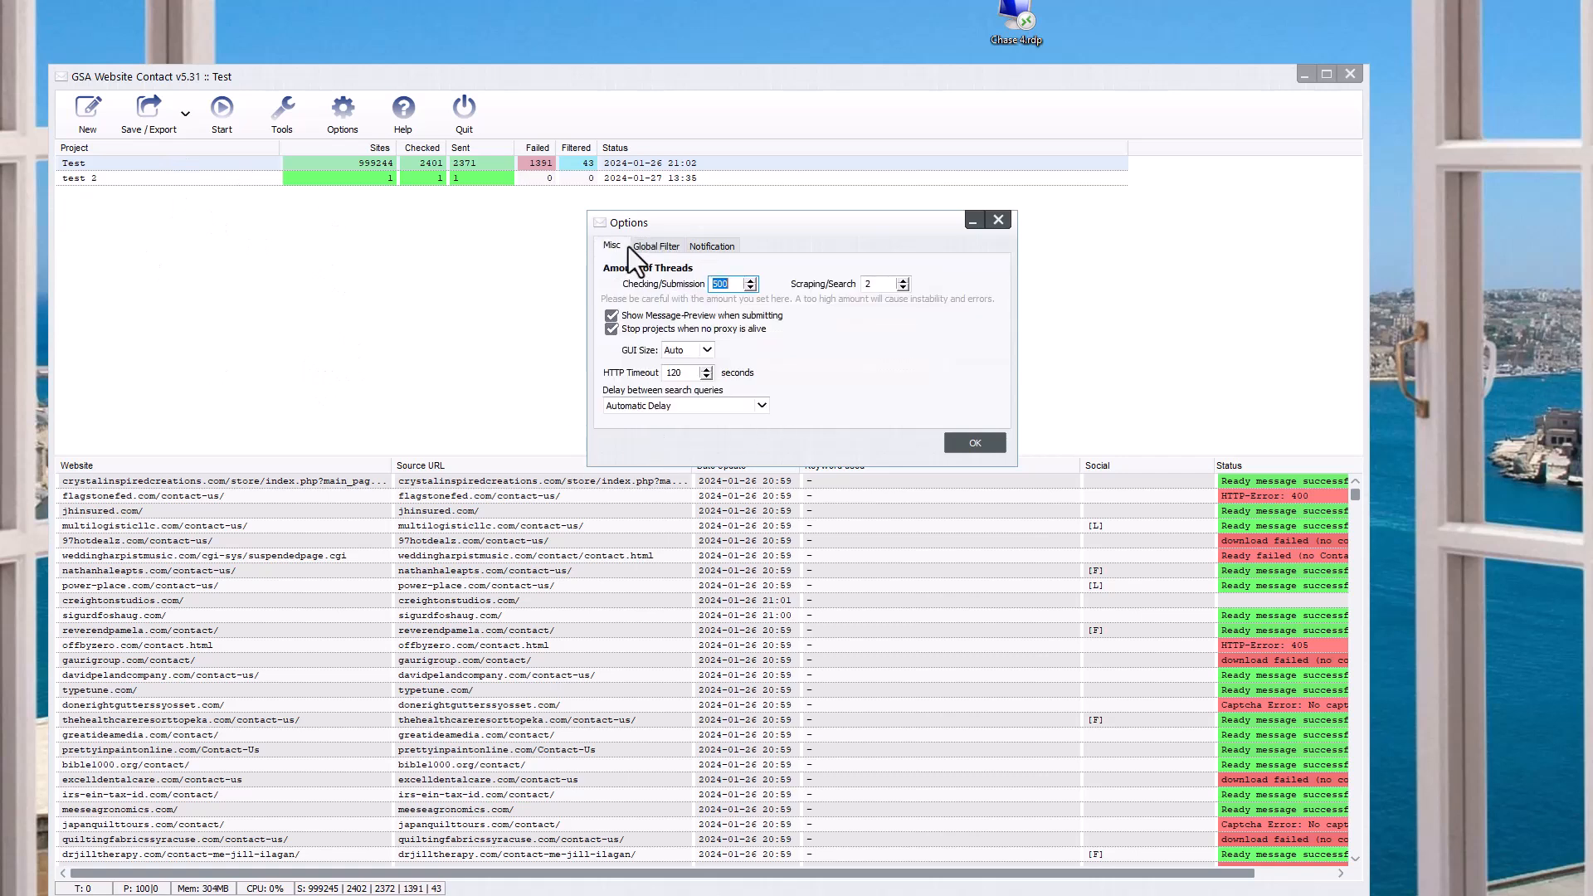
pyautogui.click(975, 442)
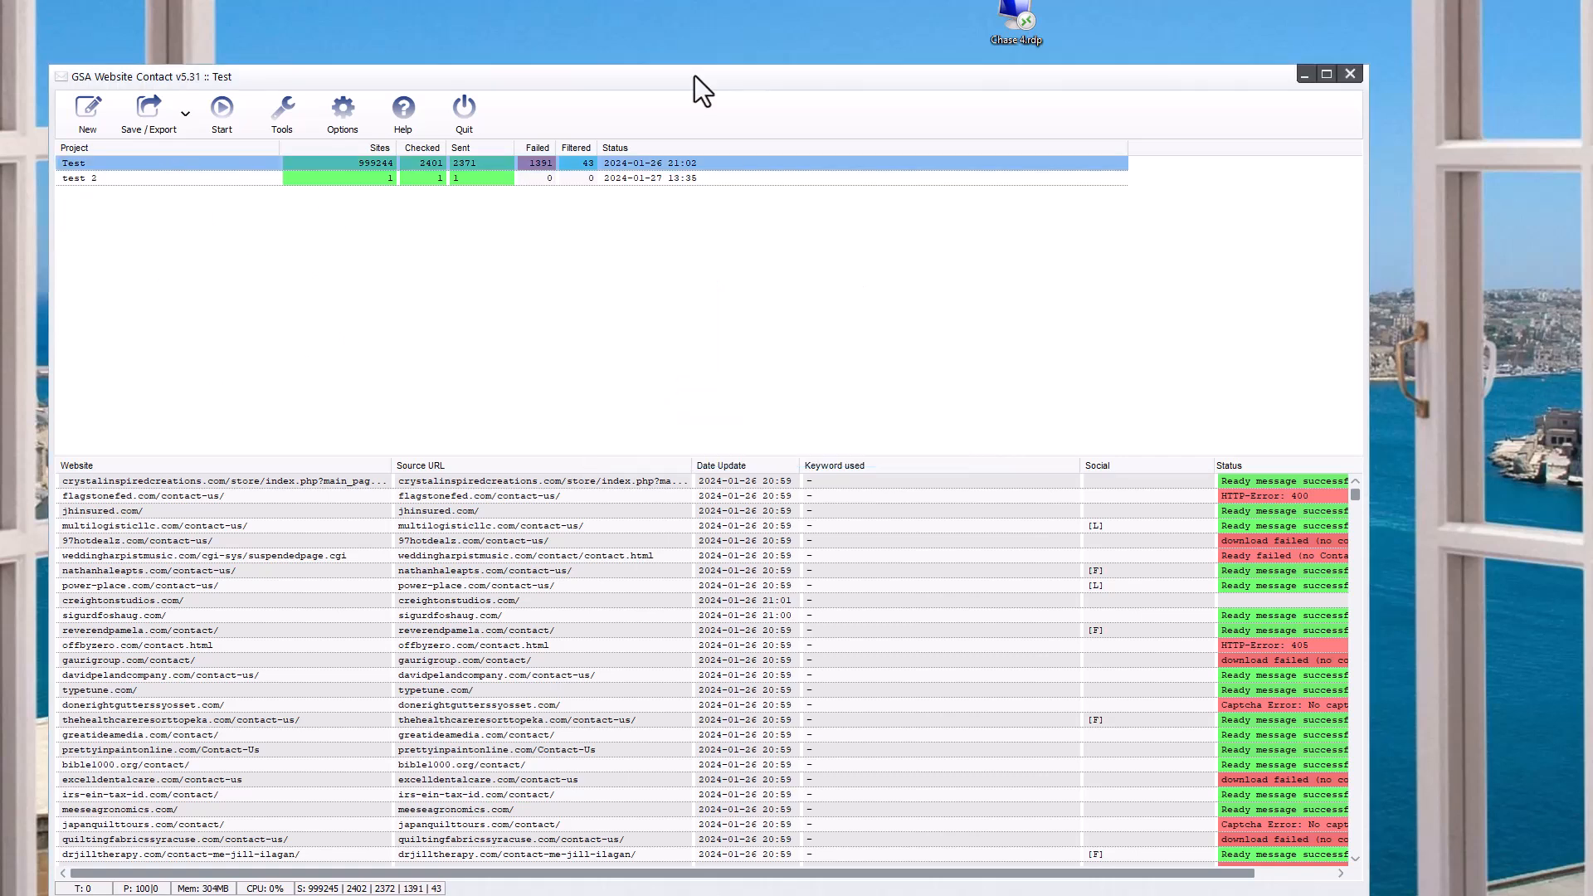
# Minimize GSA Website Contact, highlight the "5. Sheduler for sending" line in Daily Videos.txt, and switch back to GSA Website Contact.
pyautogui.click(1304, 77)
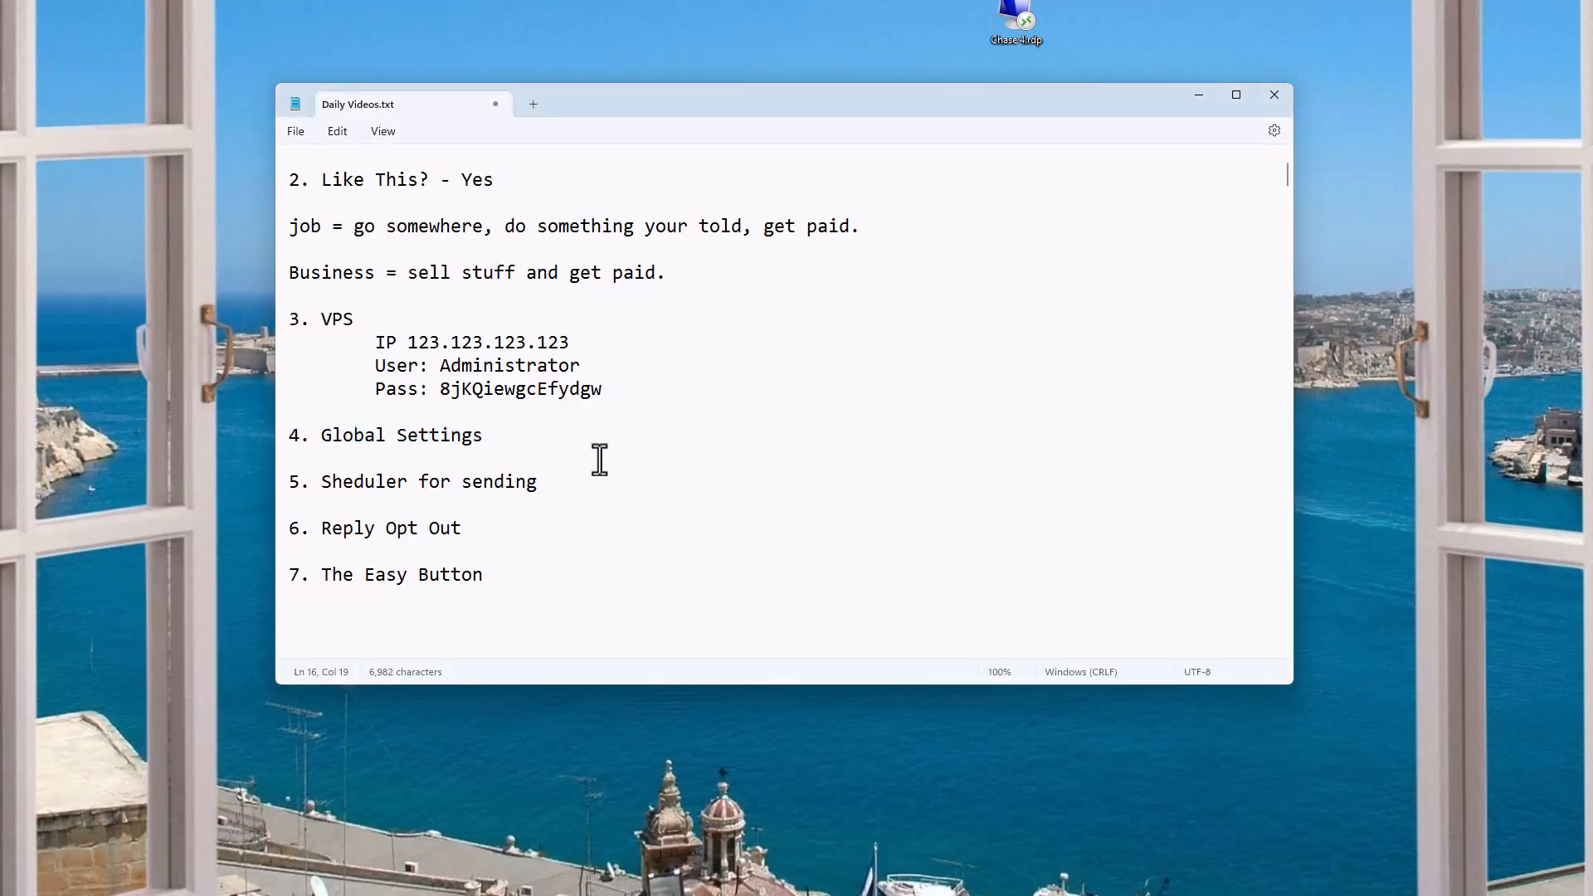
pyautogui.tripleClick(376, 482)
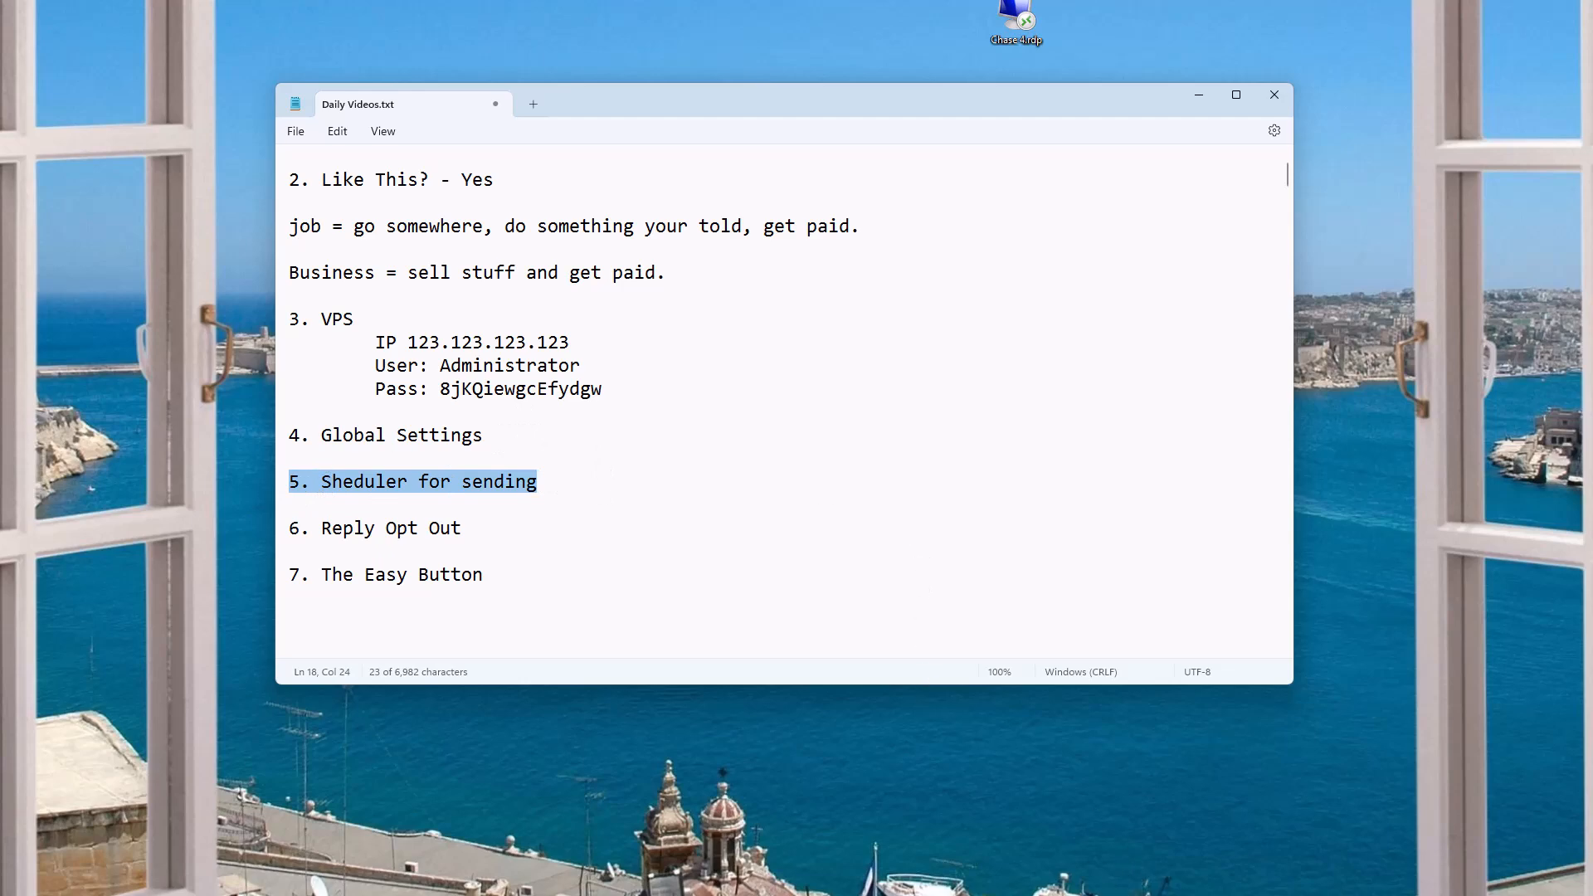
pyautogui.click(1257, 894)
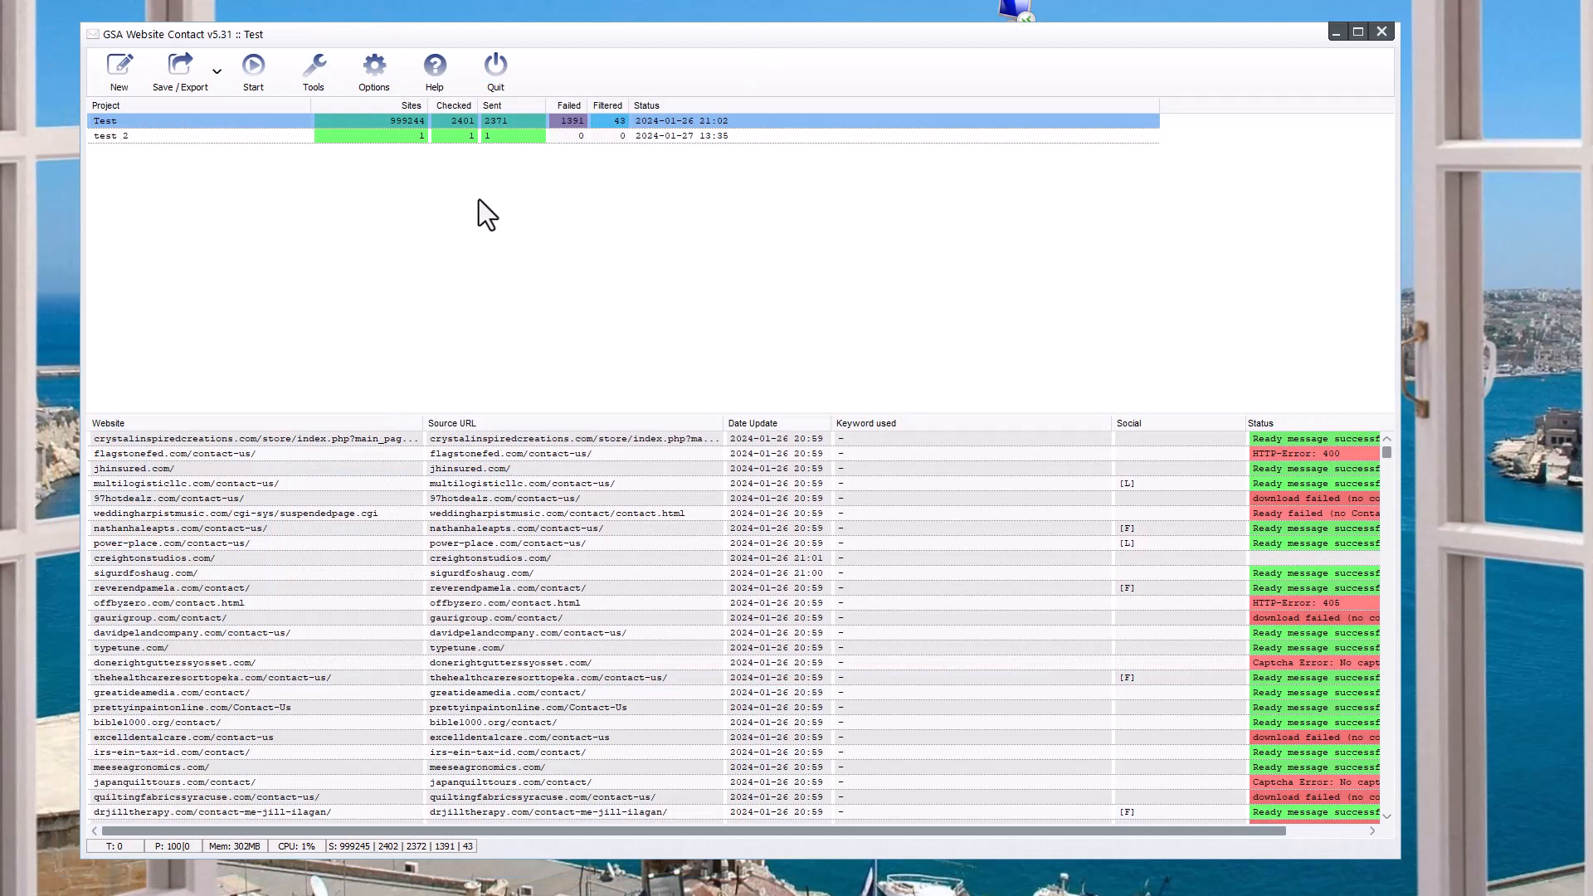
# Select the test 2 project and open the Project Scheduler, moving its dialog higher over the project list.
pyautogui.moveTo(449, 334); pyautogui.dragTo(319, 121)
pyautogui.click(309, 277)
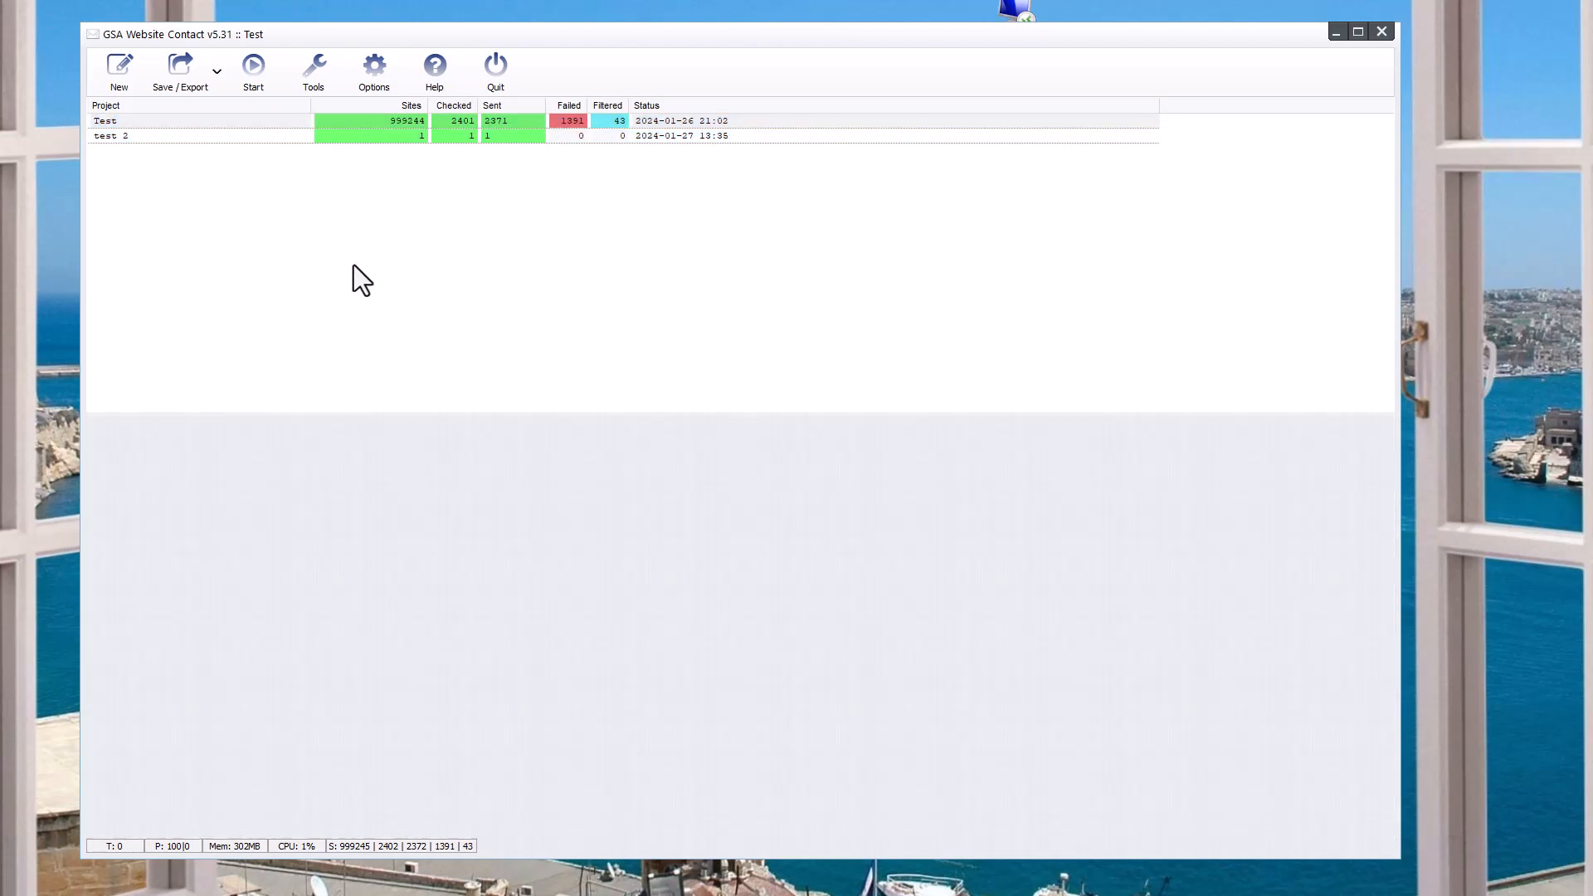
pyautogui.hotkey('ctrl', 'a')
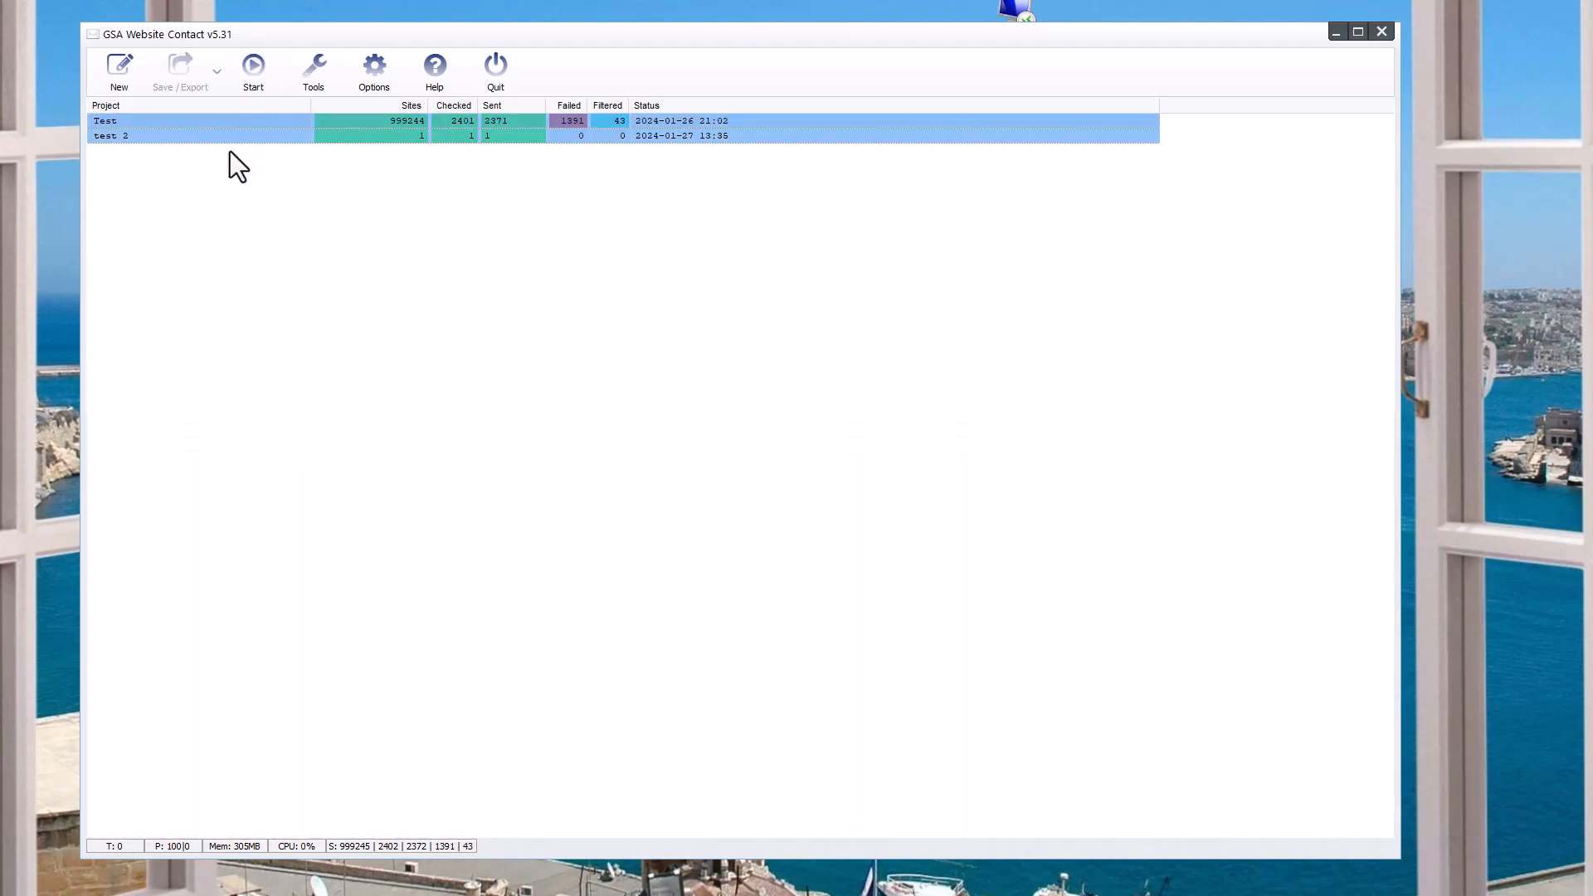
pyautogui.click(163, 231)
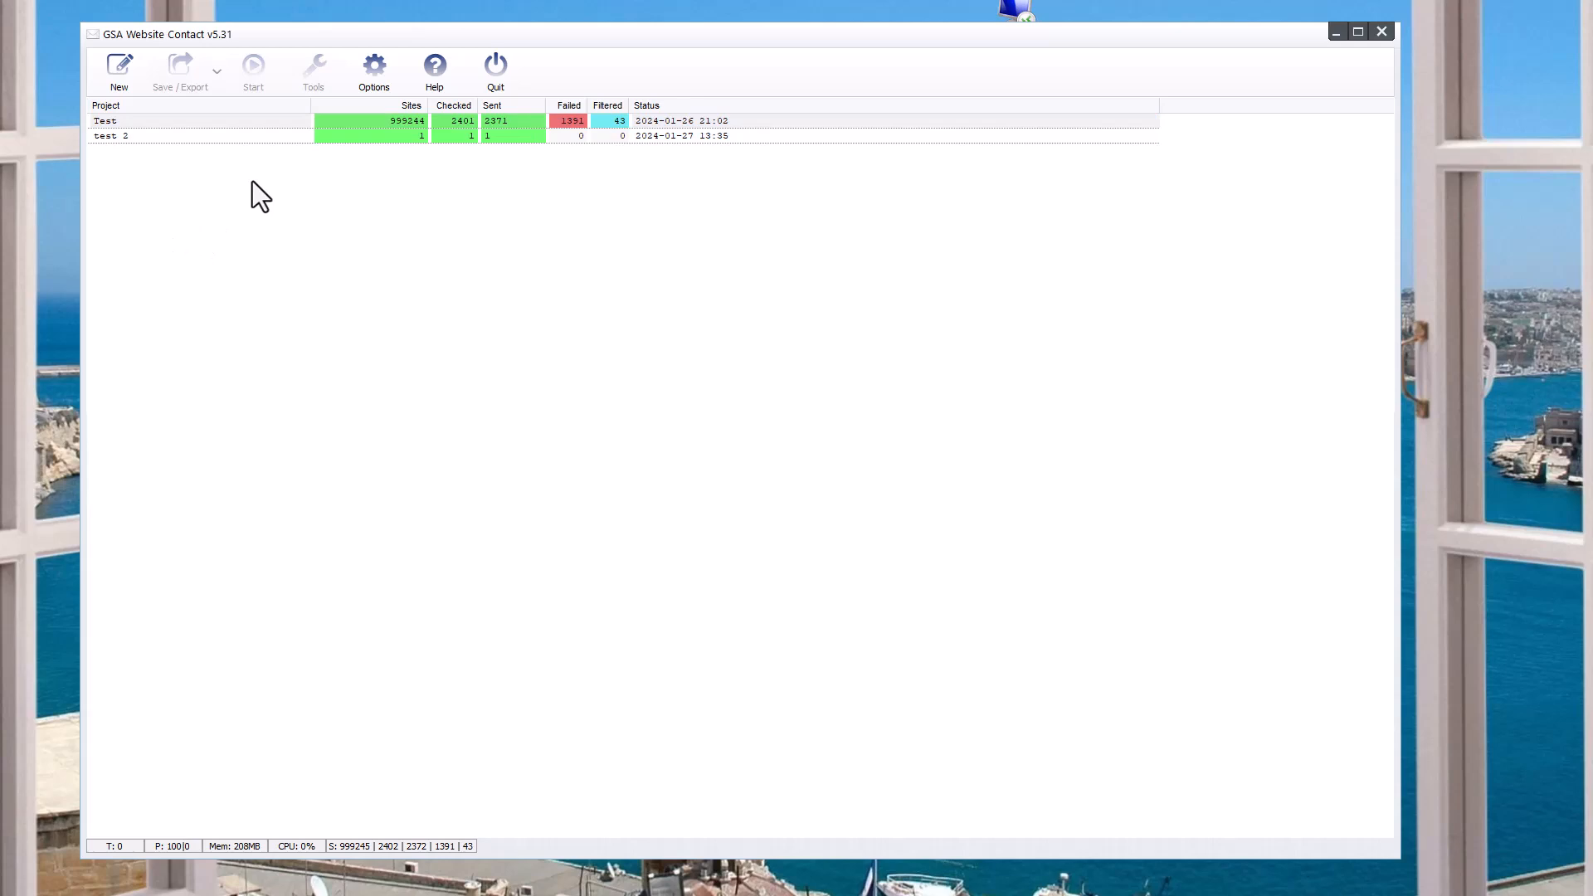
pyautogui.click(238, 136)
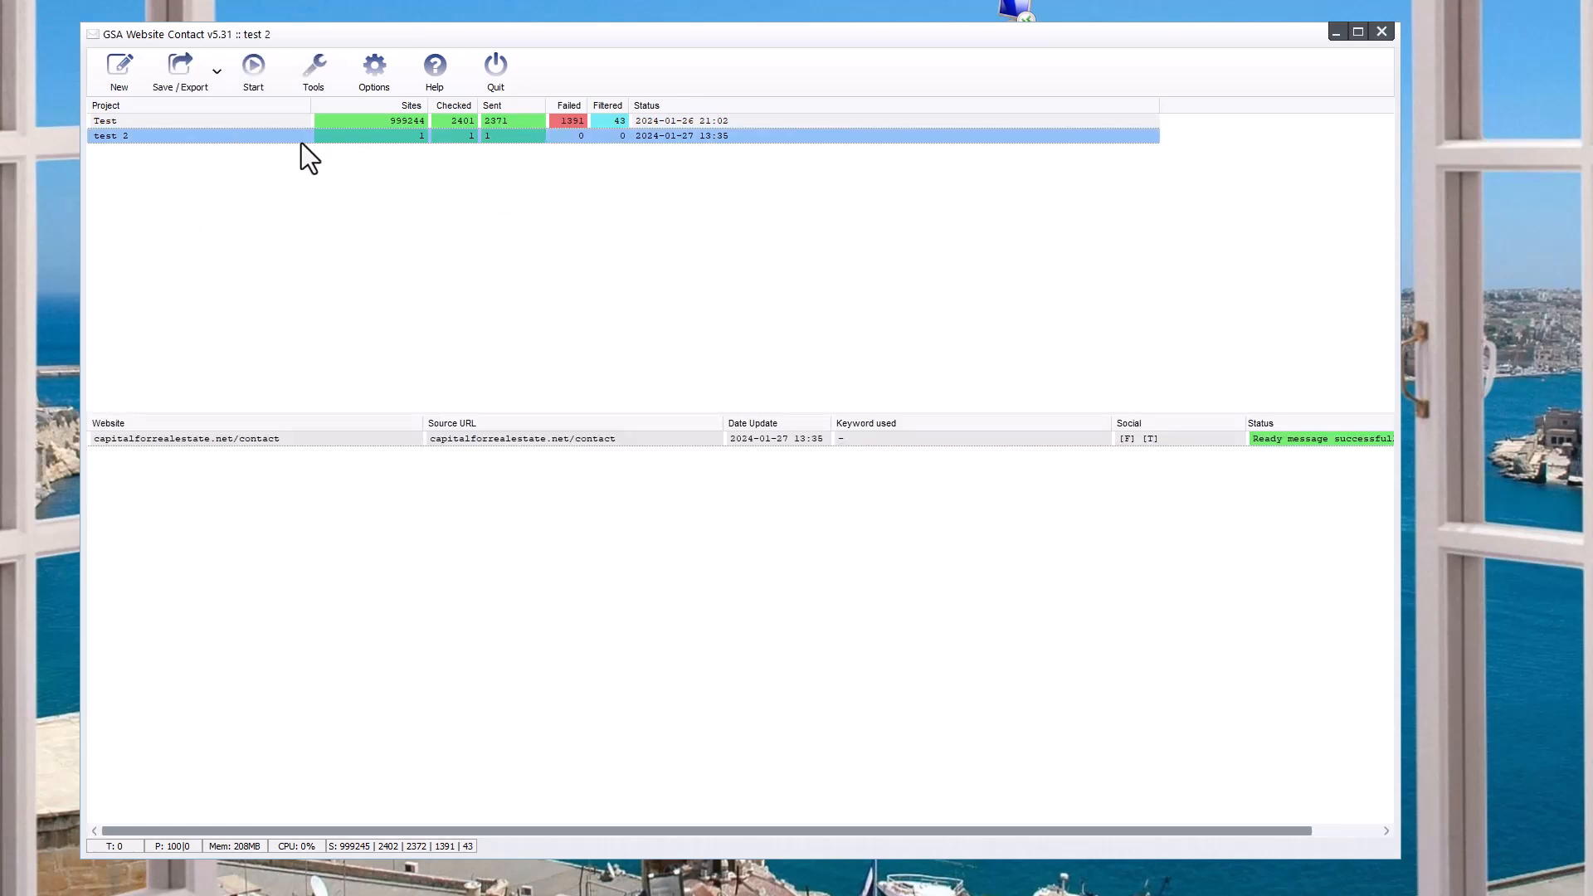
pyautogui.click(256, 78)
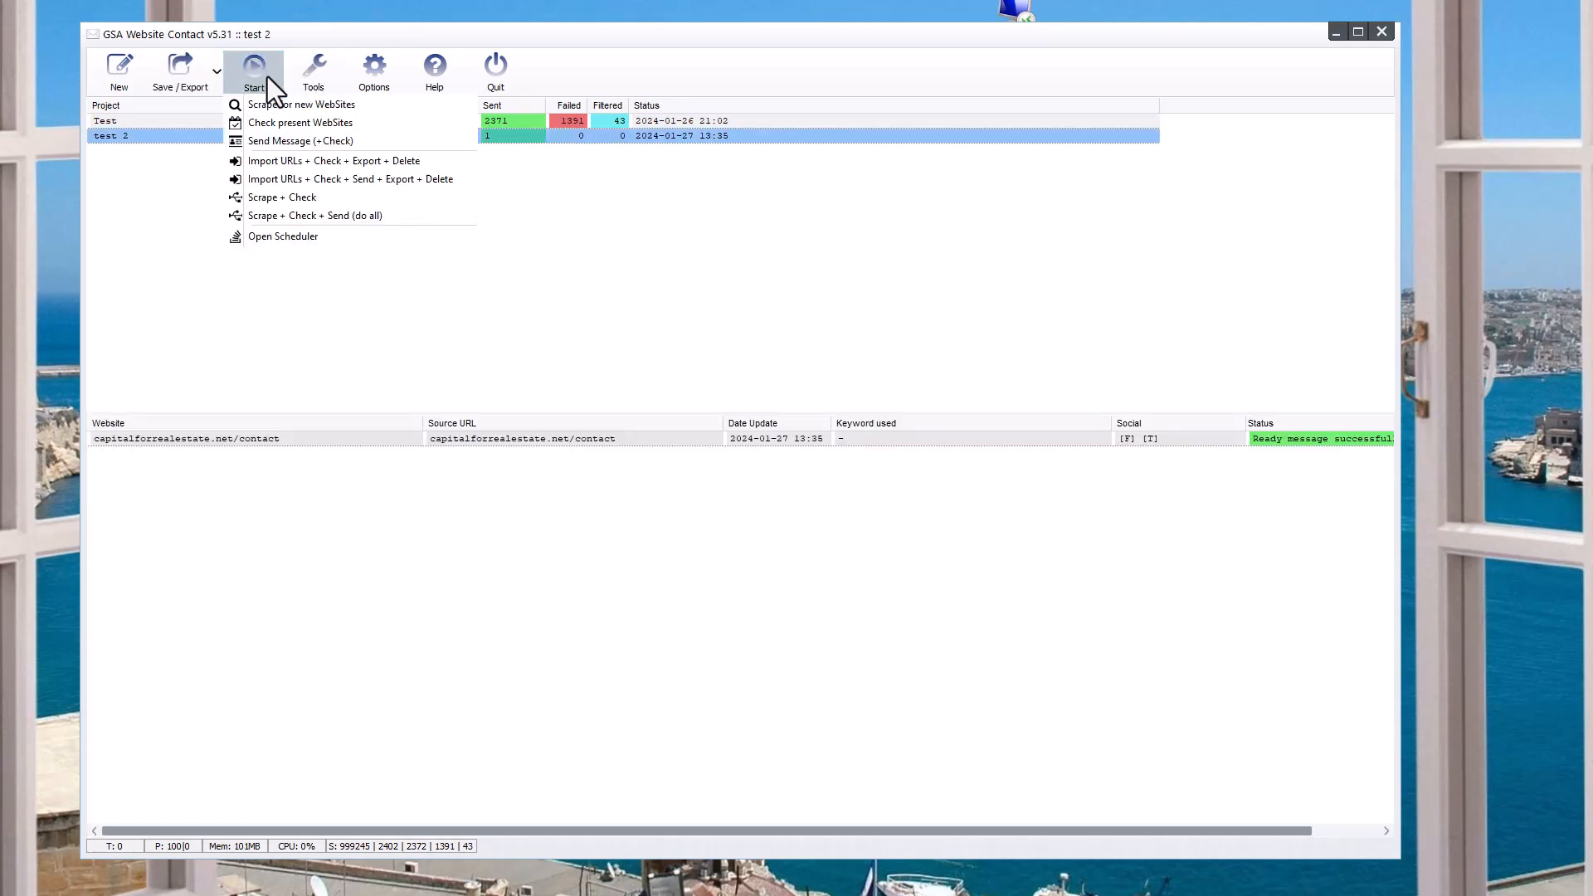
pyautogui.click(290, 241)
pyautogui.moveTo(755, 371); pyautogui.dragTo(662, 183)
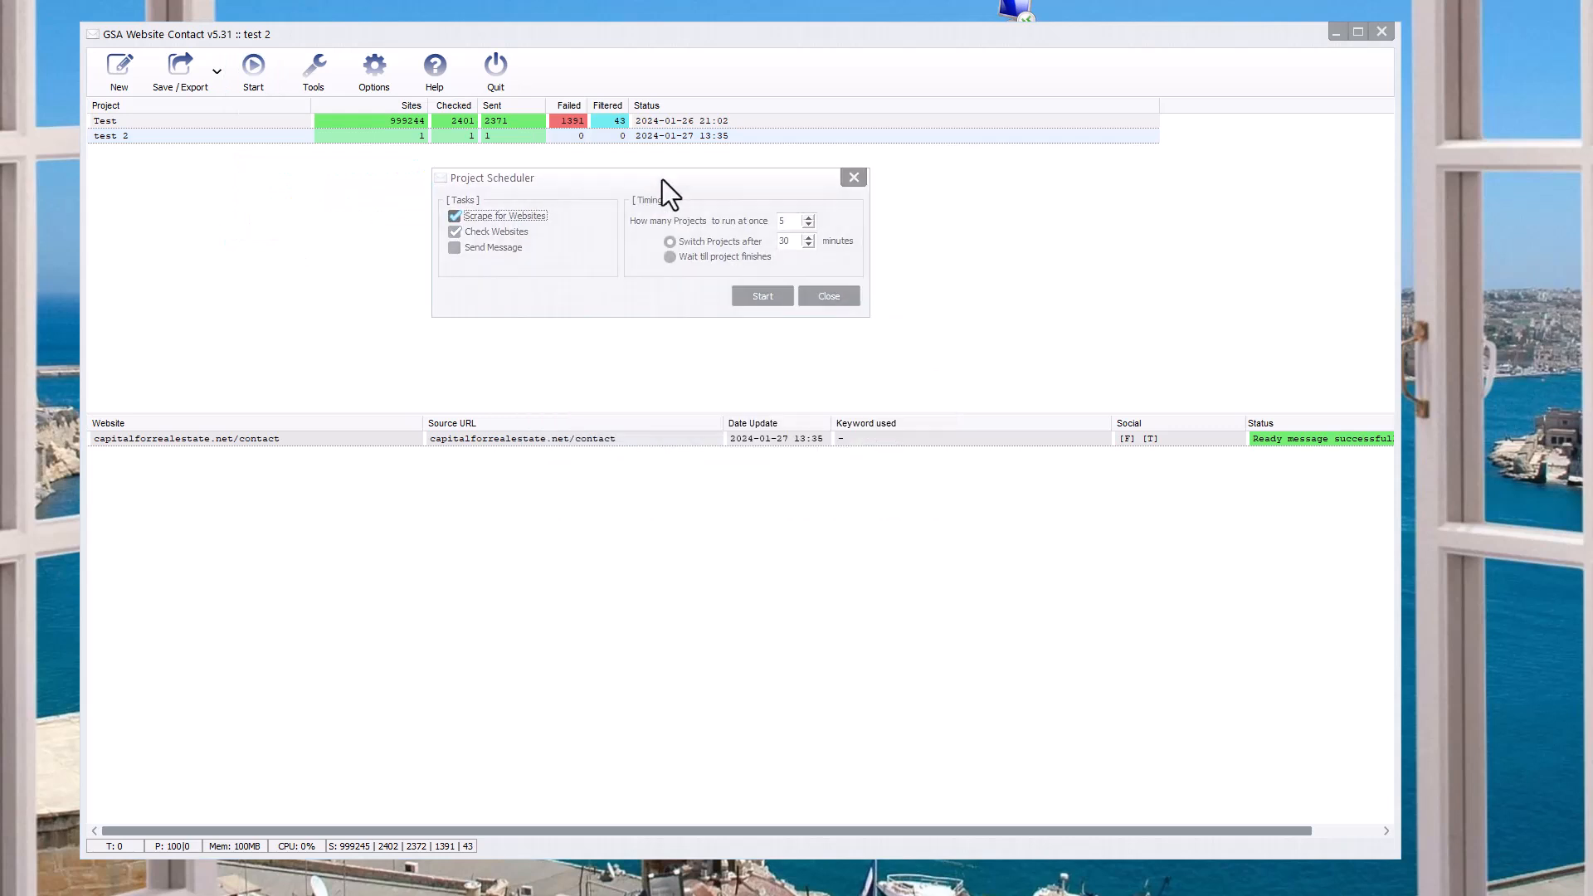
# Disable Scrape for Websites and Check Websites in the scheduler tasks and enable only Send Message.
pyautogui.click(532, 214)
pyautogui.click(510, 235)
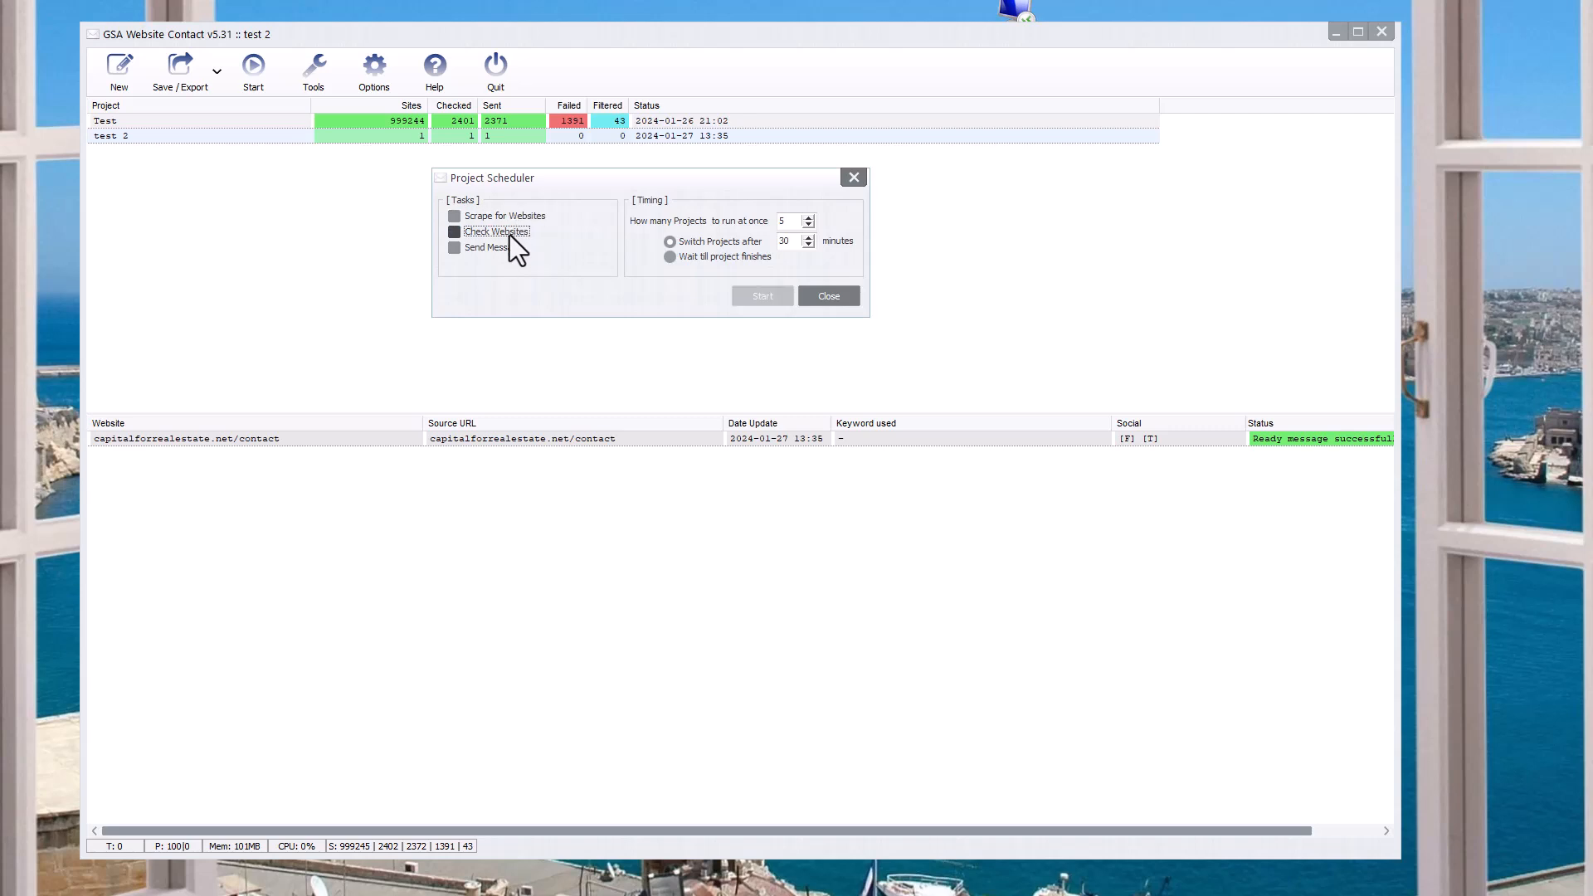
pyautogui.click(498, 248)
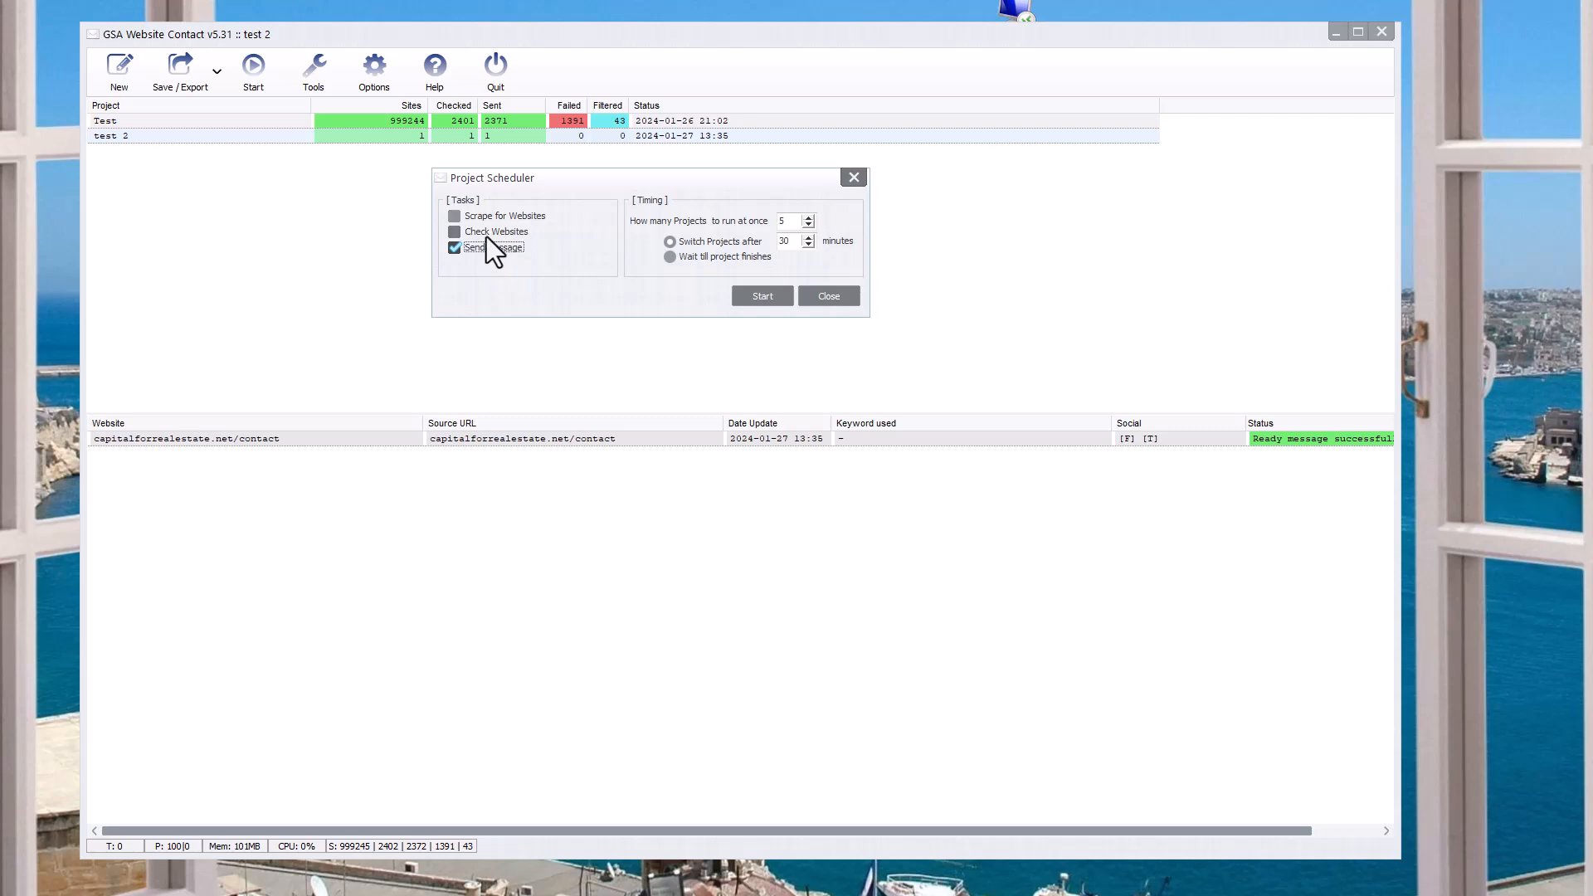
pyautogui.click(458, 231)
# Set the scheduler to run 5 projects at once, review its project-switching options, and move the dialog below the project list.
pyautogui.doubleClick(789, 220)
pyautogui.write('5')
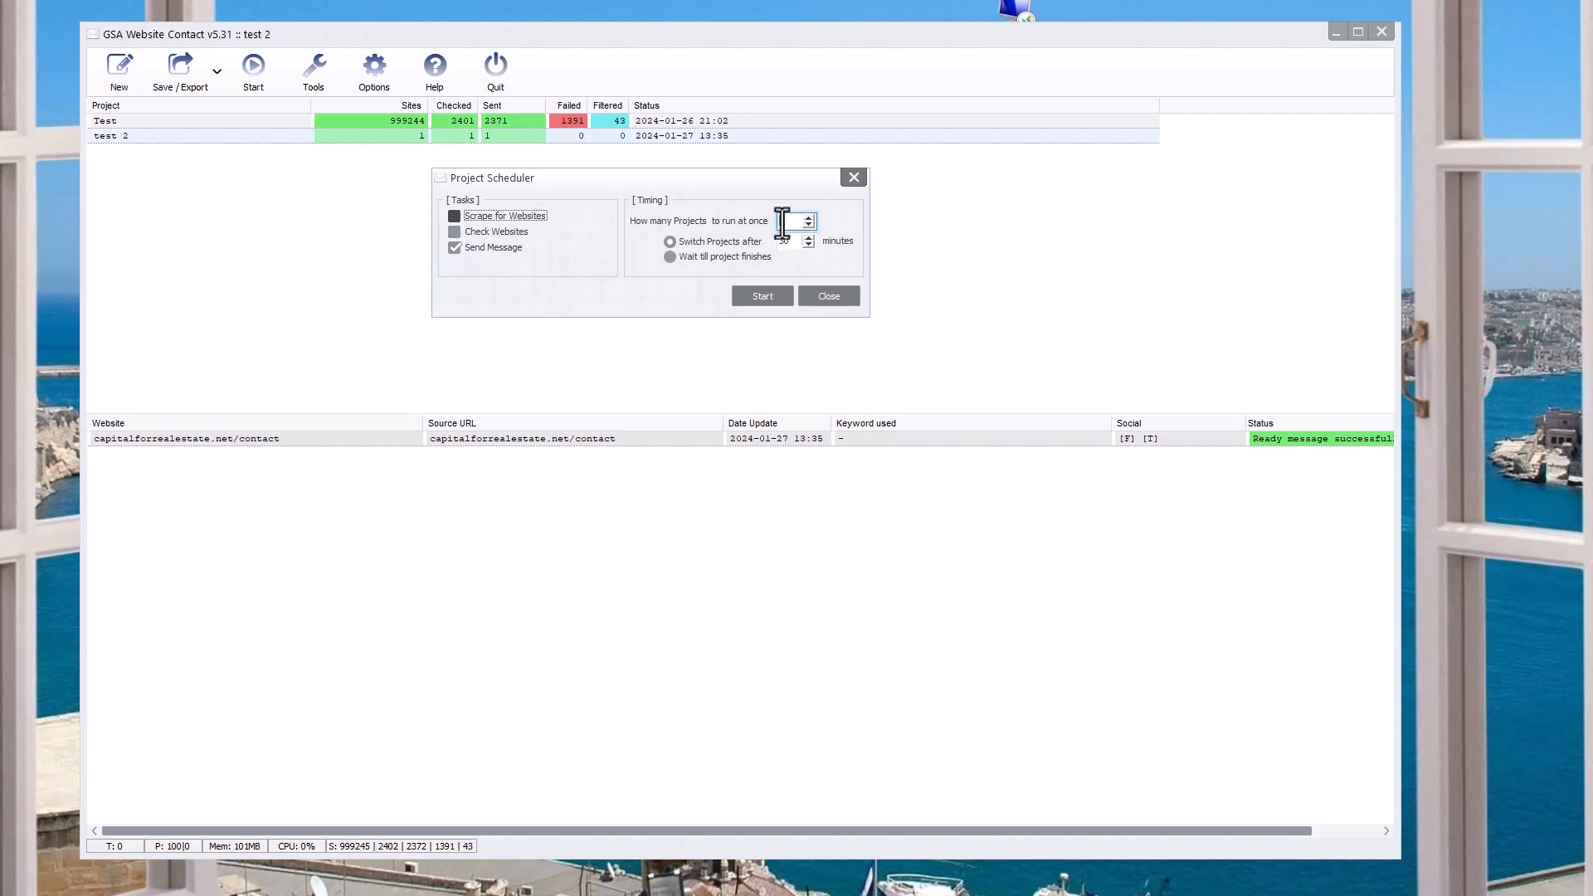
pyautogui.doubleClick(783, 223)
pyautogui.click(722, 256)
pyautogui.click(798, 247)
pyautogui.moveTo(671, 181); pyautogui.dragTo(554, 217)
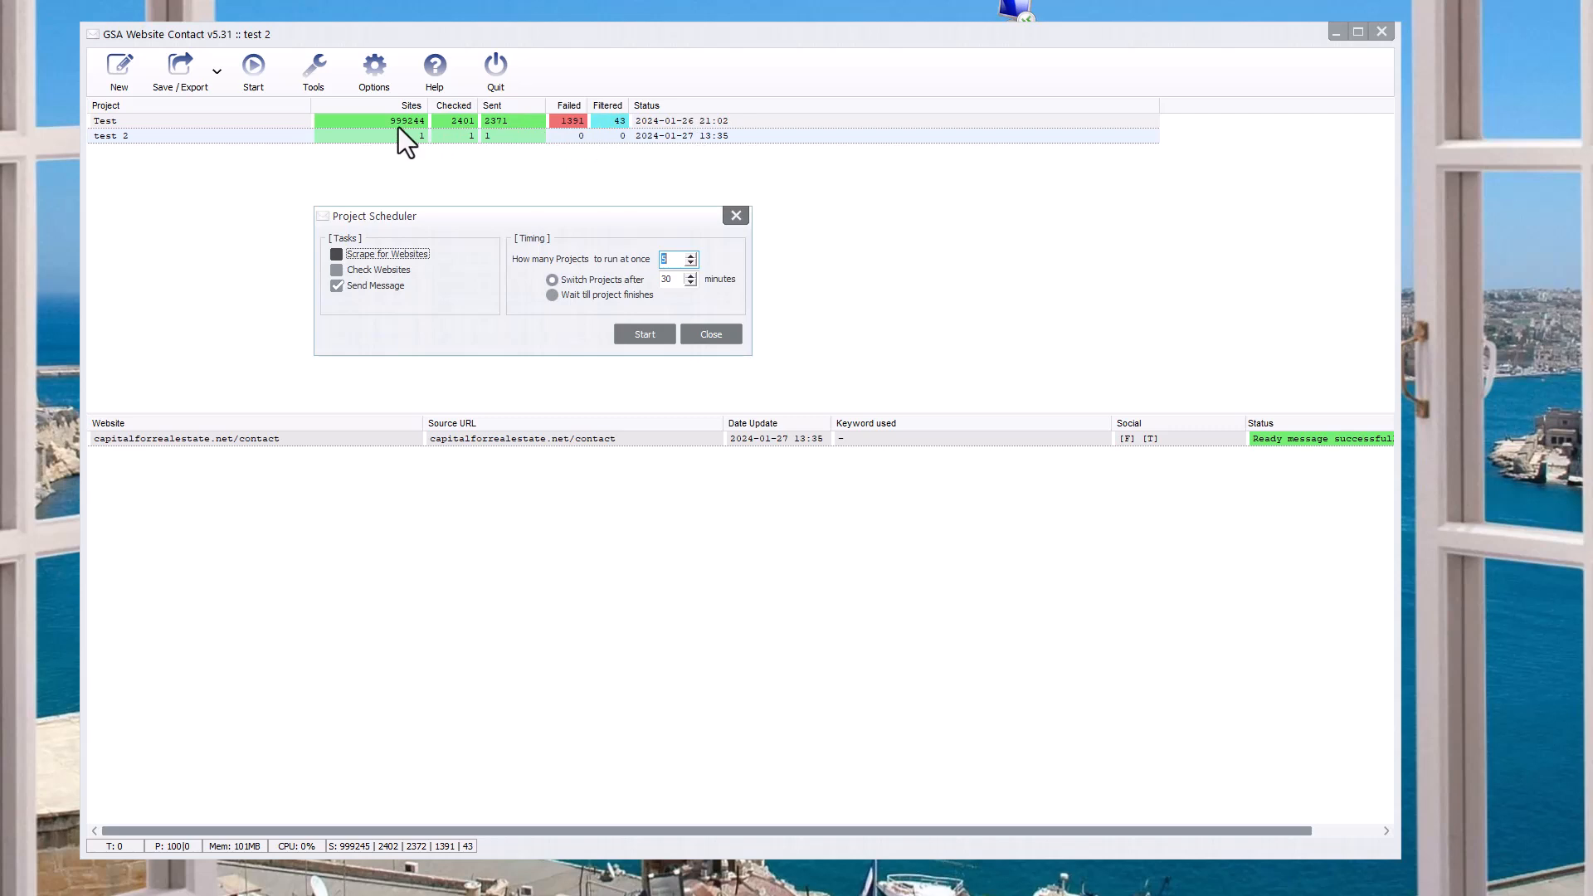
# Review the scheduler's start choices for all or selected projects, select the Test project, and close the Project Scheduler.
pyautogui.moveTo(407, 129)
pyautogui.click(637, 294)
pyautogui.click(645, 334)
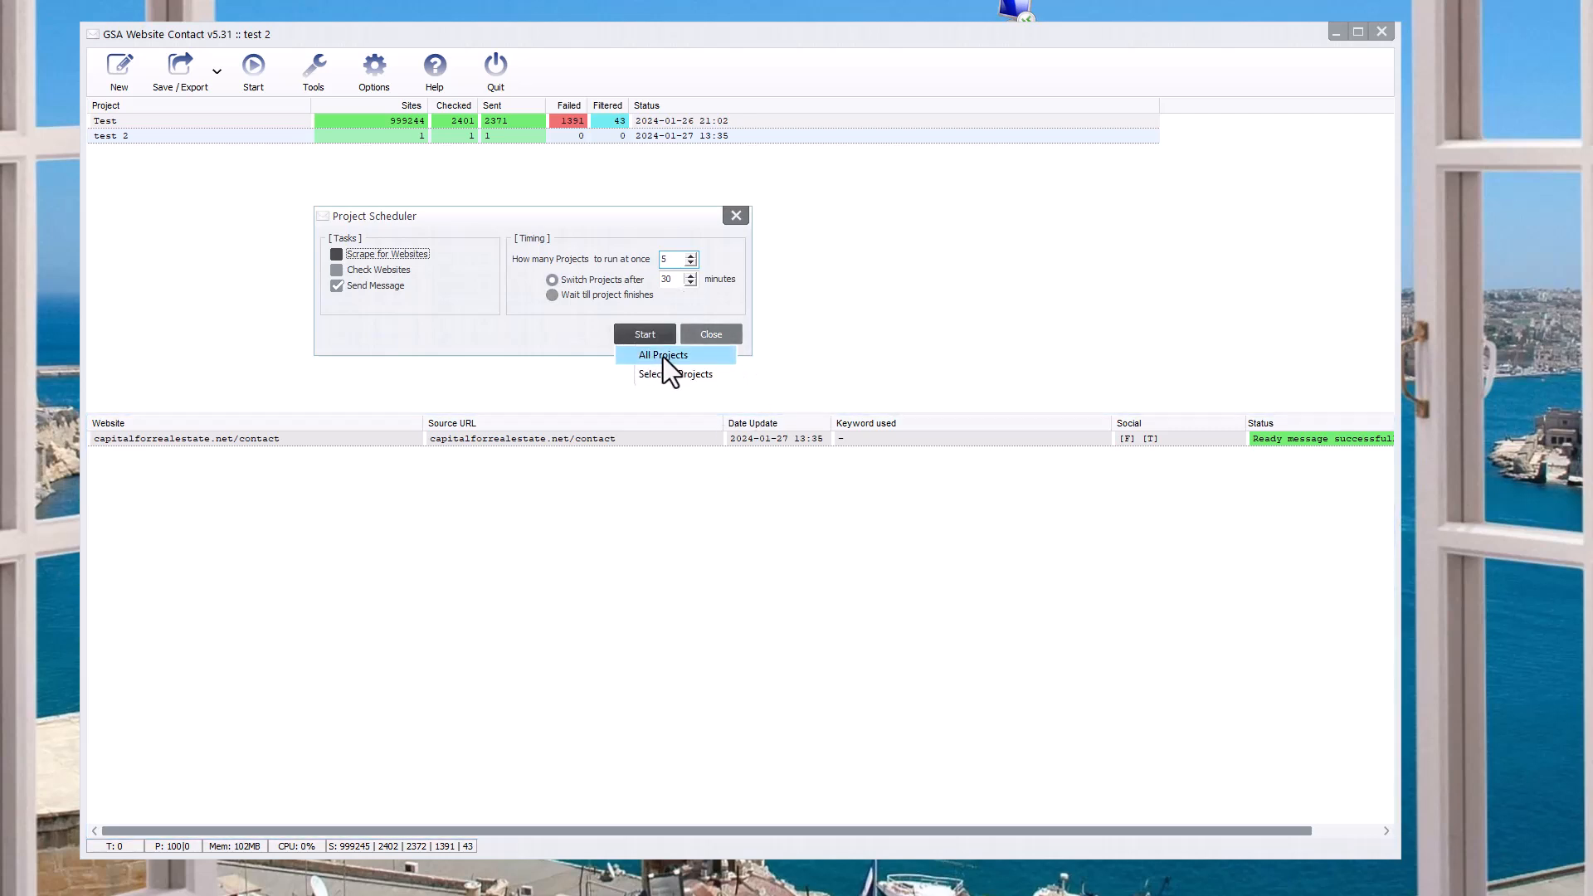
pyautogui.click(690, 380)
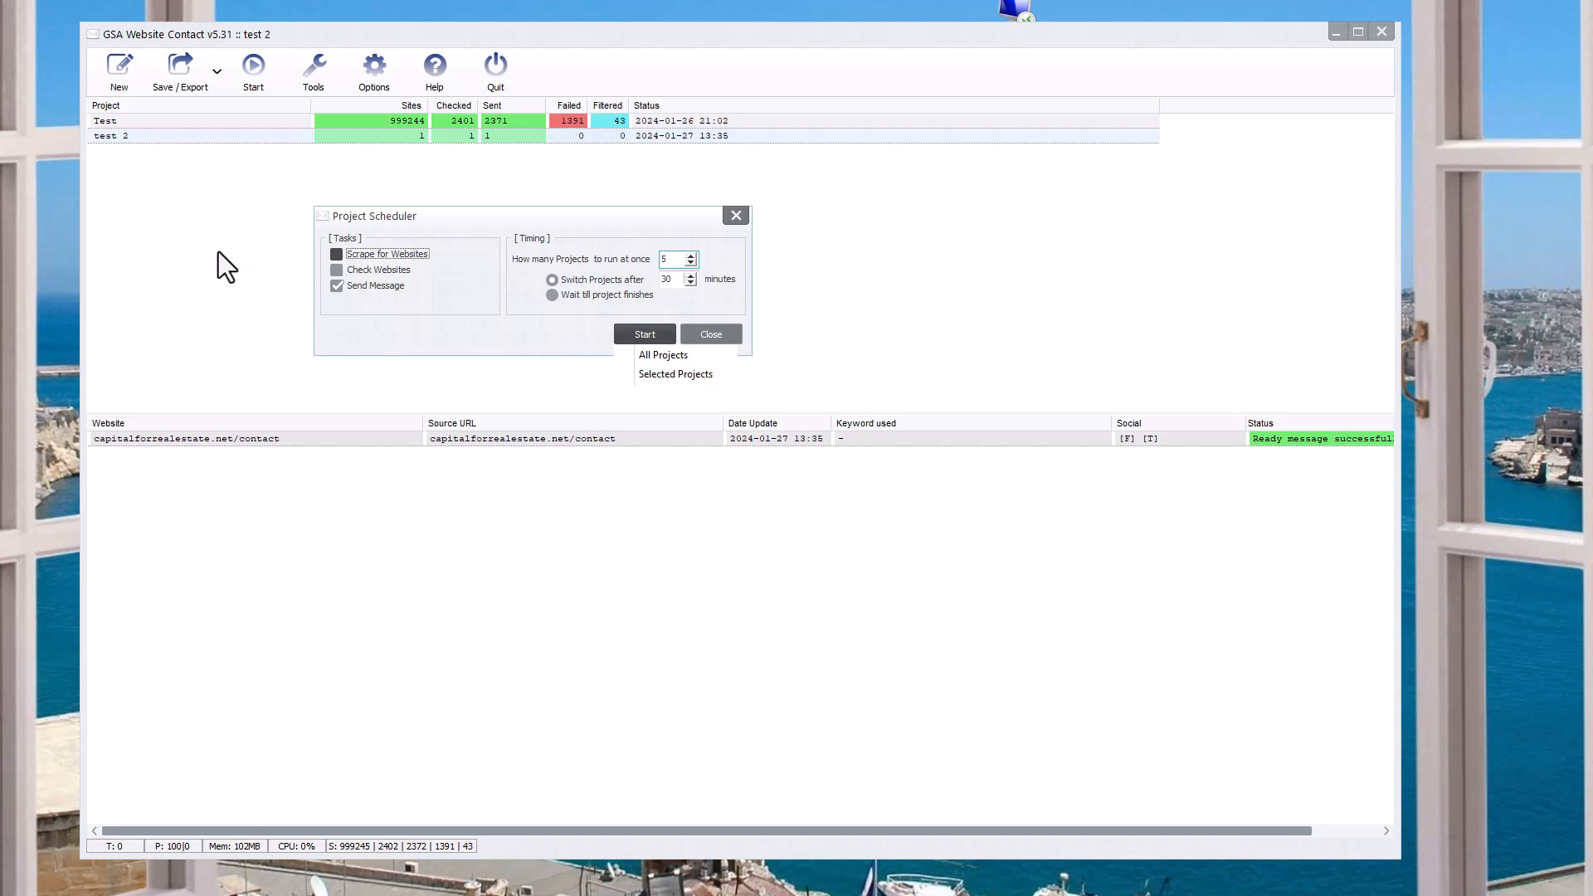
pyautogui.click(204, 122)
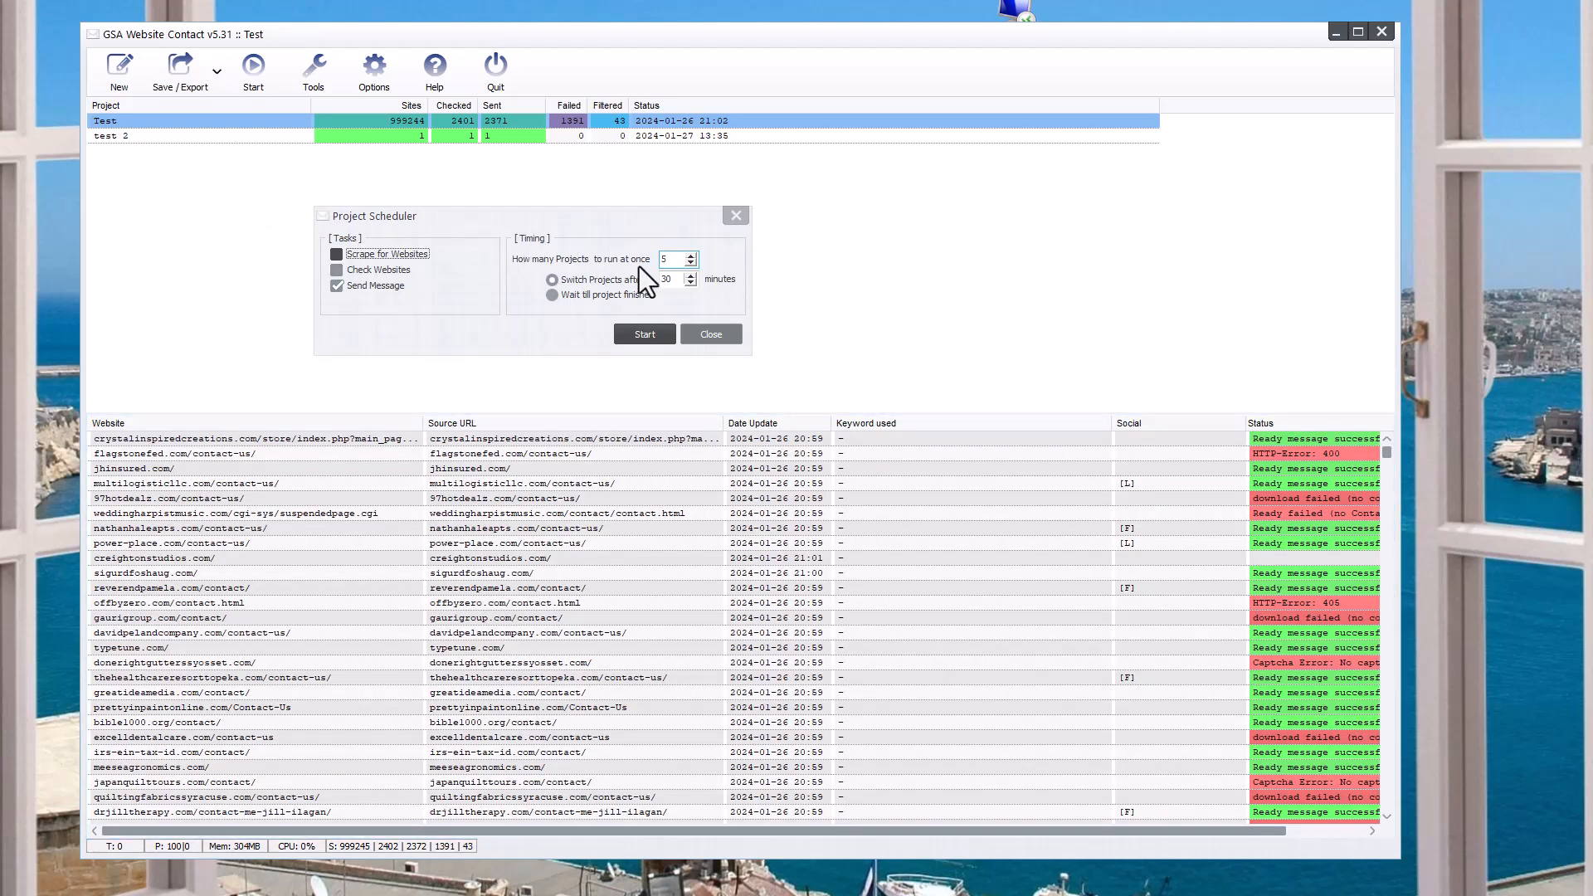
pyautogui.click(643, 335)
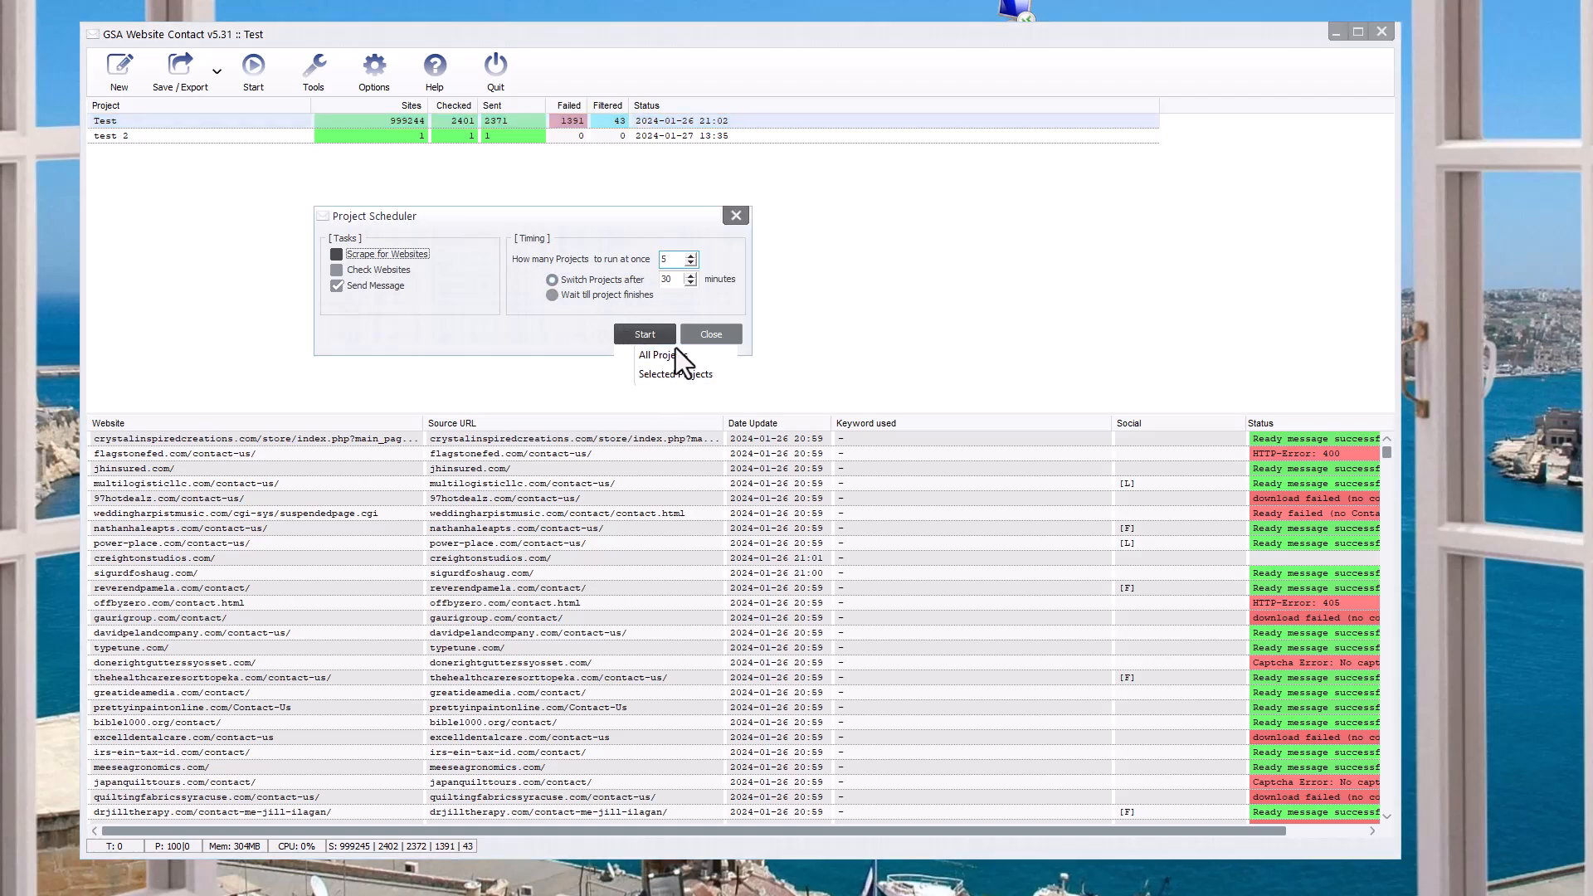
pyautogui.click(713, 334)
pyautogui.click(714, 333)
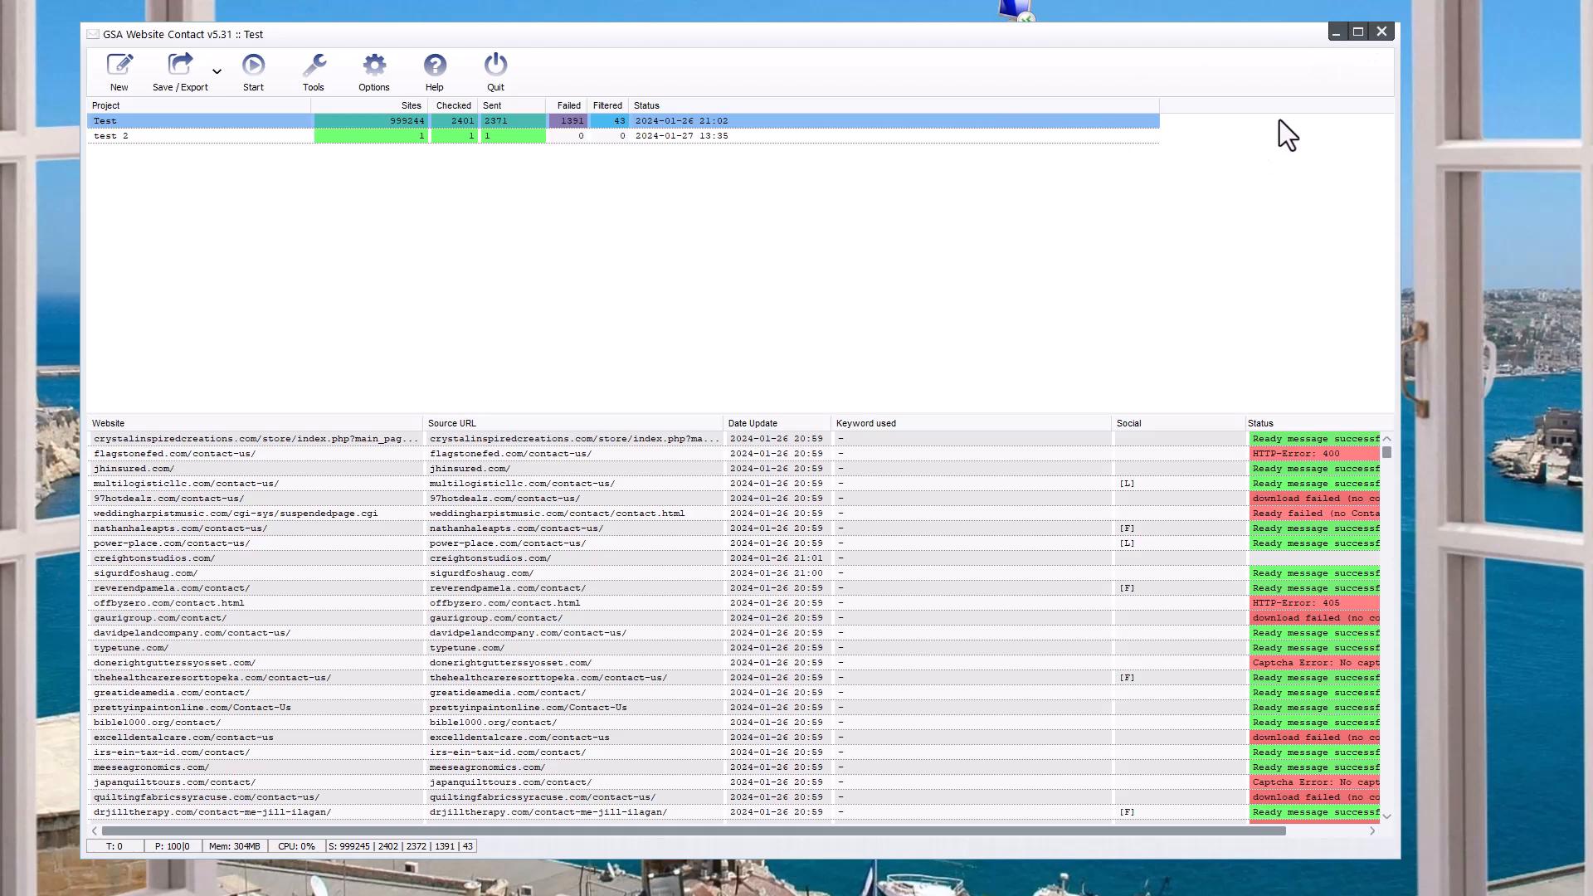
# Select all projects, reselect only test 2, and return to the "6. Reply Opt Out" line in Daily Videos.txt.
pyautogui.hotkey('ctrl', 'a')
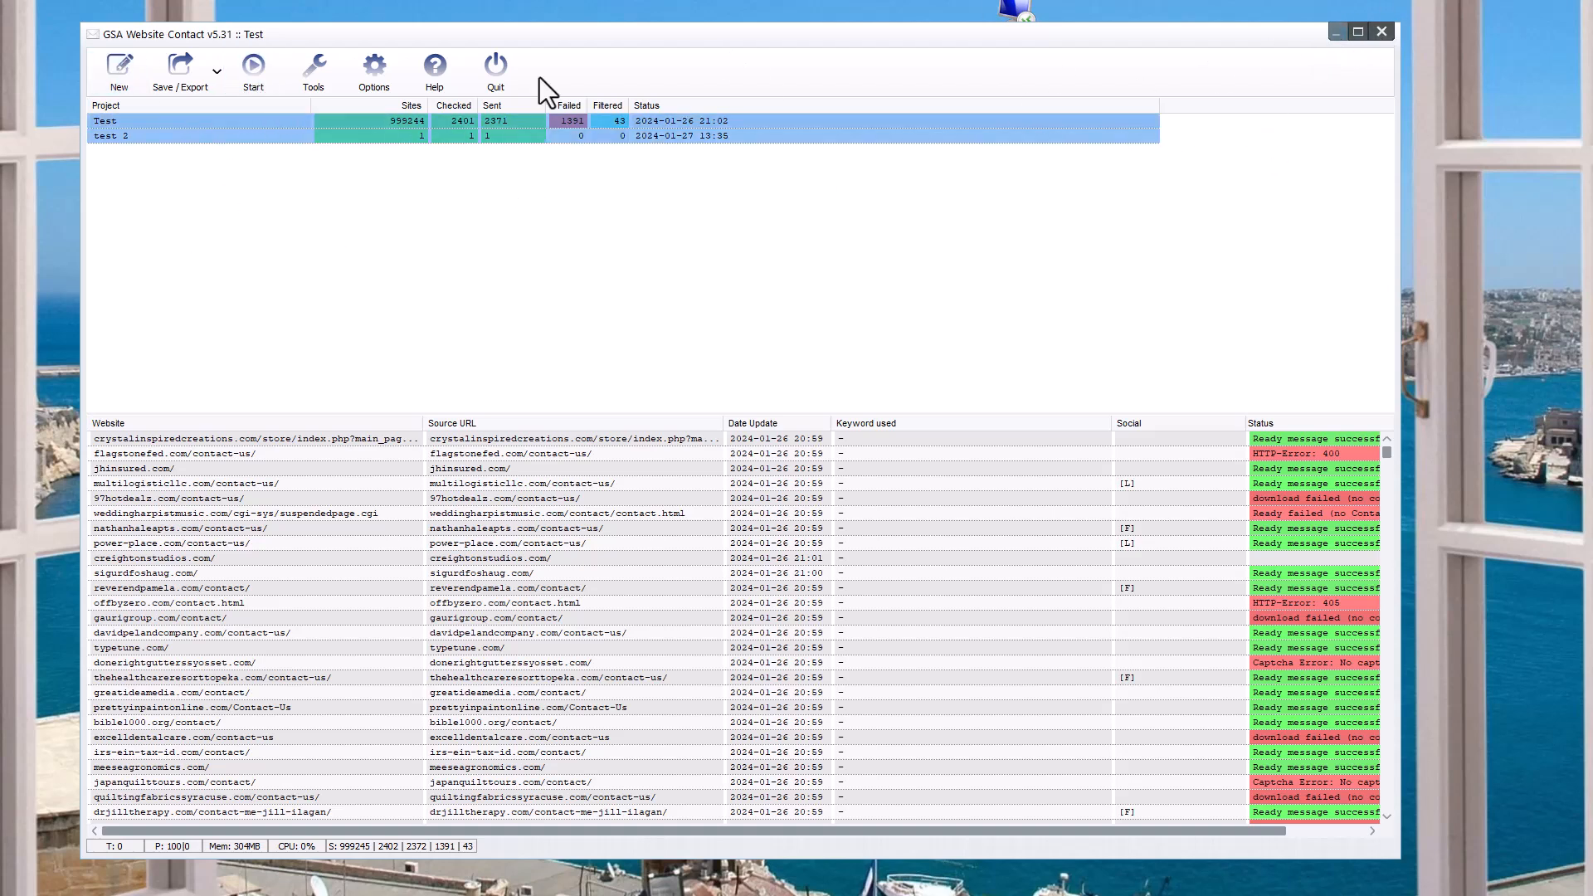
pyautogui.click(263, 136)
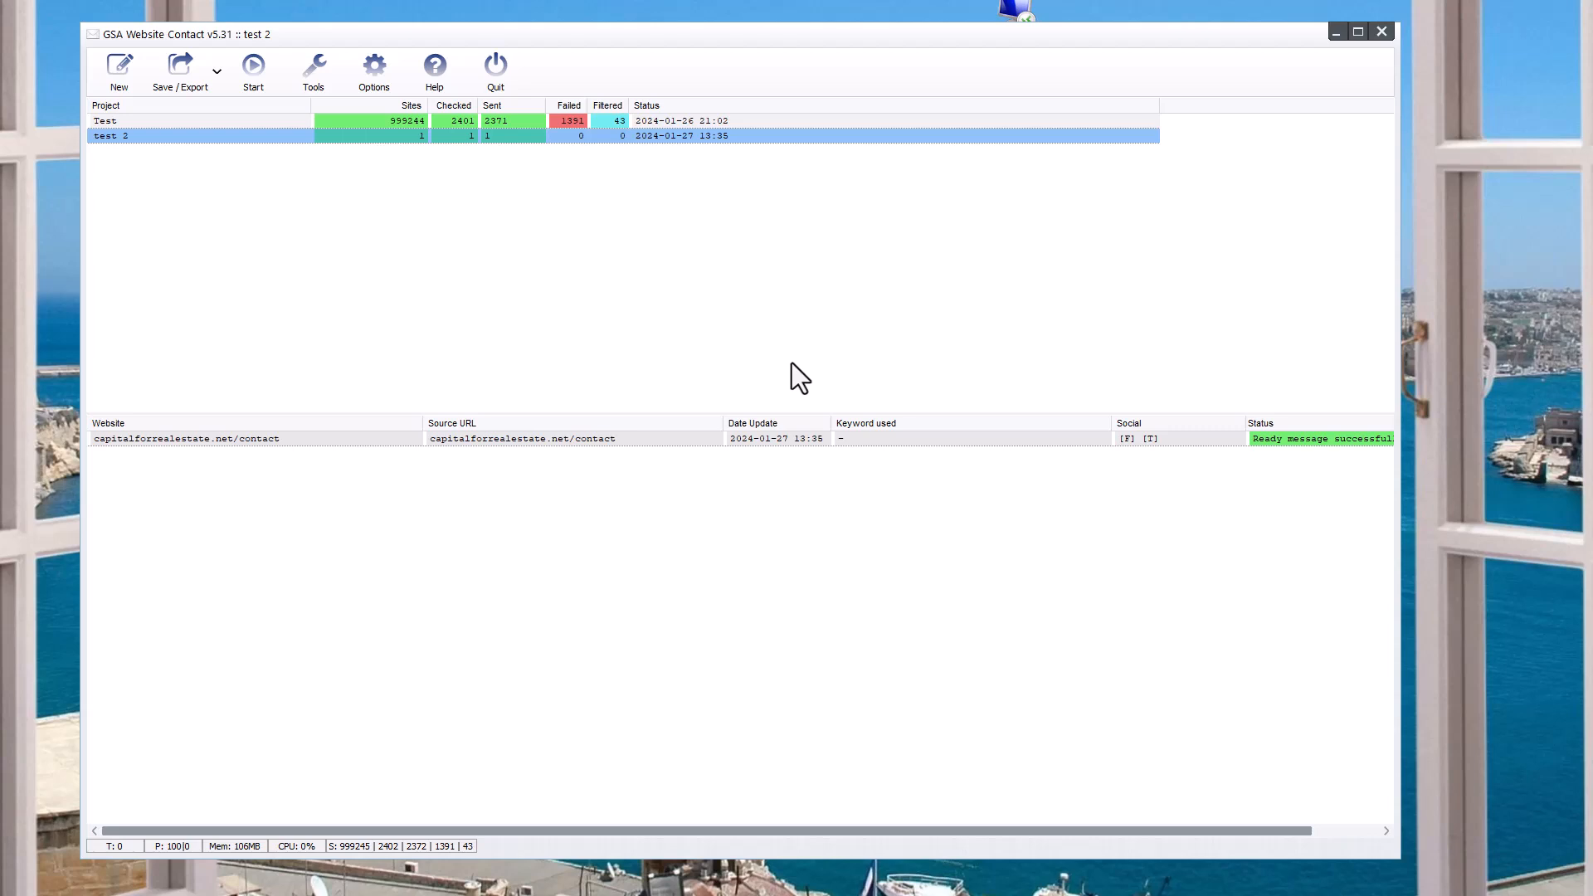
pyautogui.click(1333, 32)
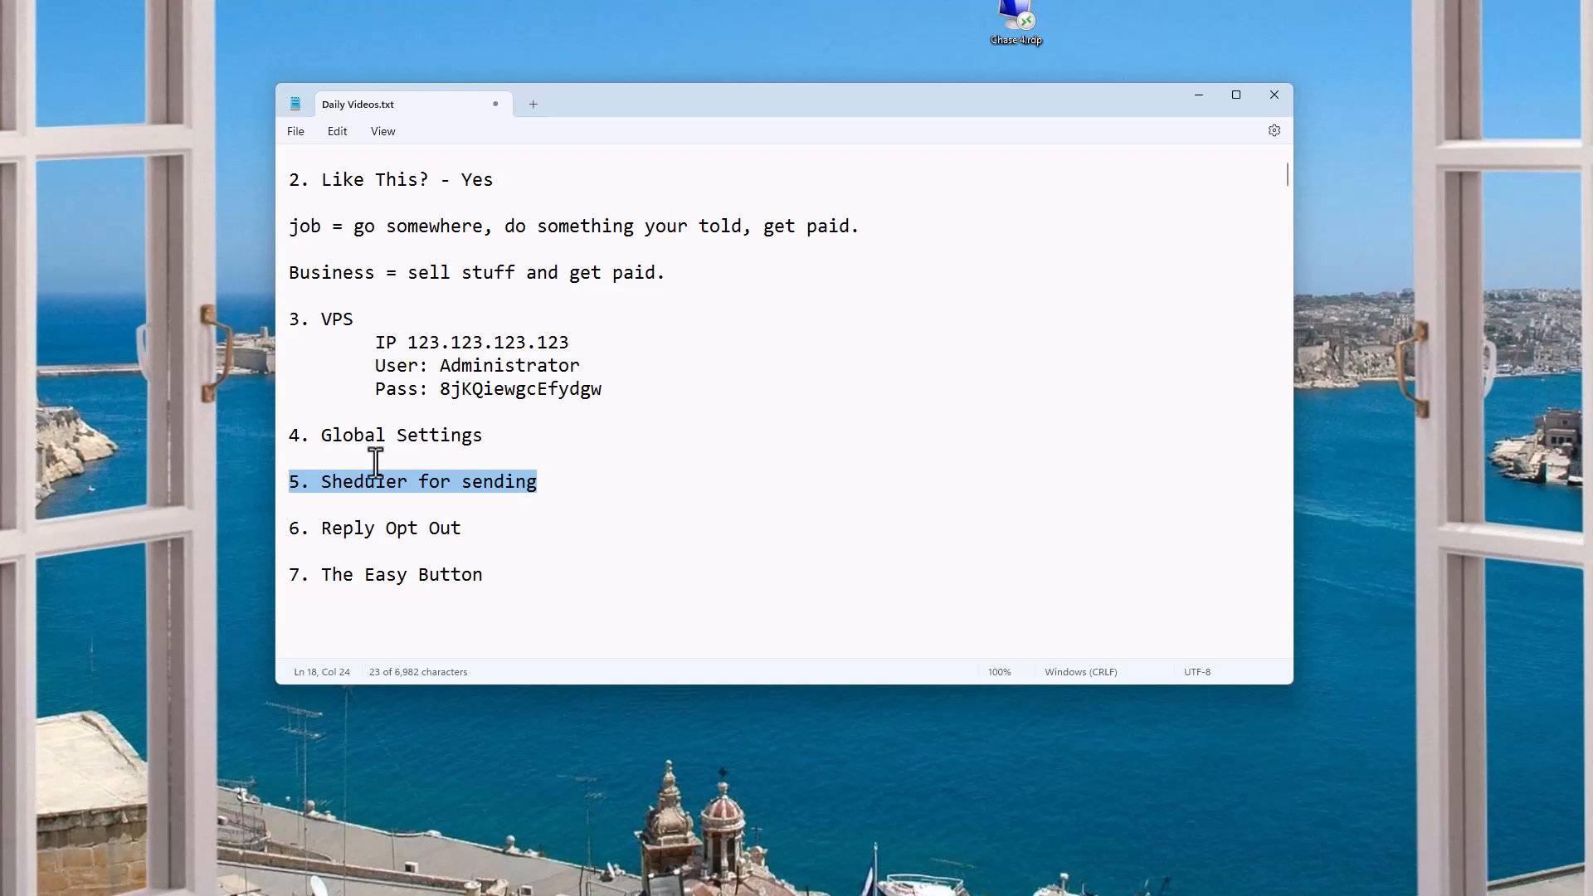
pyautogui.click(608, 513)
pyautogui.click(569, 530)
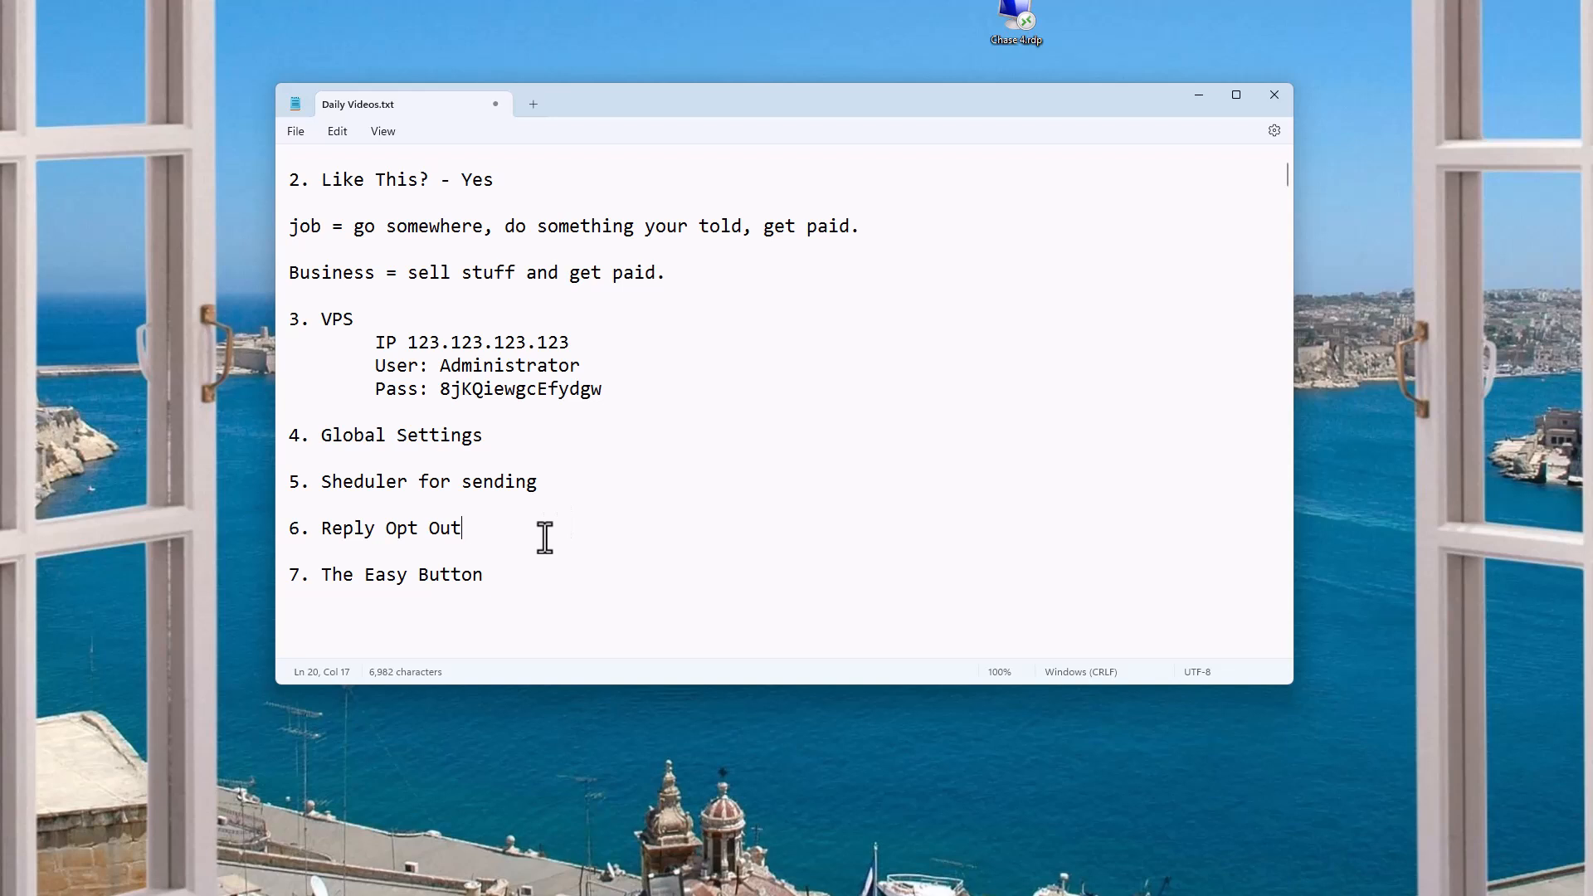
pyautogui.click(498, 541)
# Switch back to GSA Website Contact and check the Checking/Submission thread amount in its Options.
pyautogui.hotkey('alt', 'Tab')
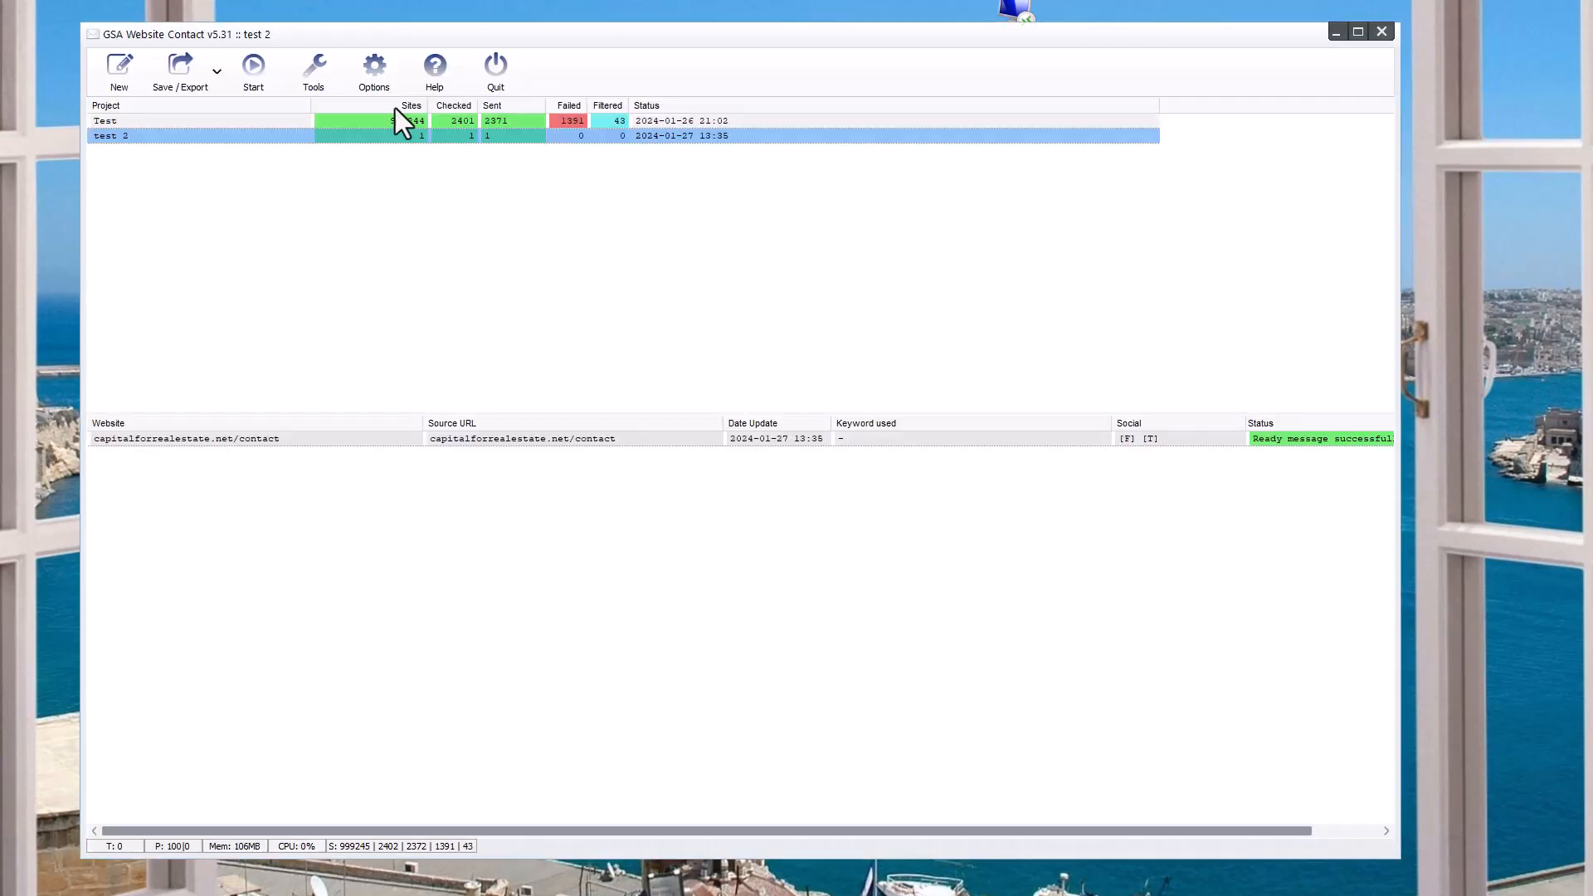
pyautogui.click(380, 70)
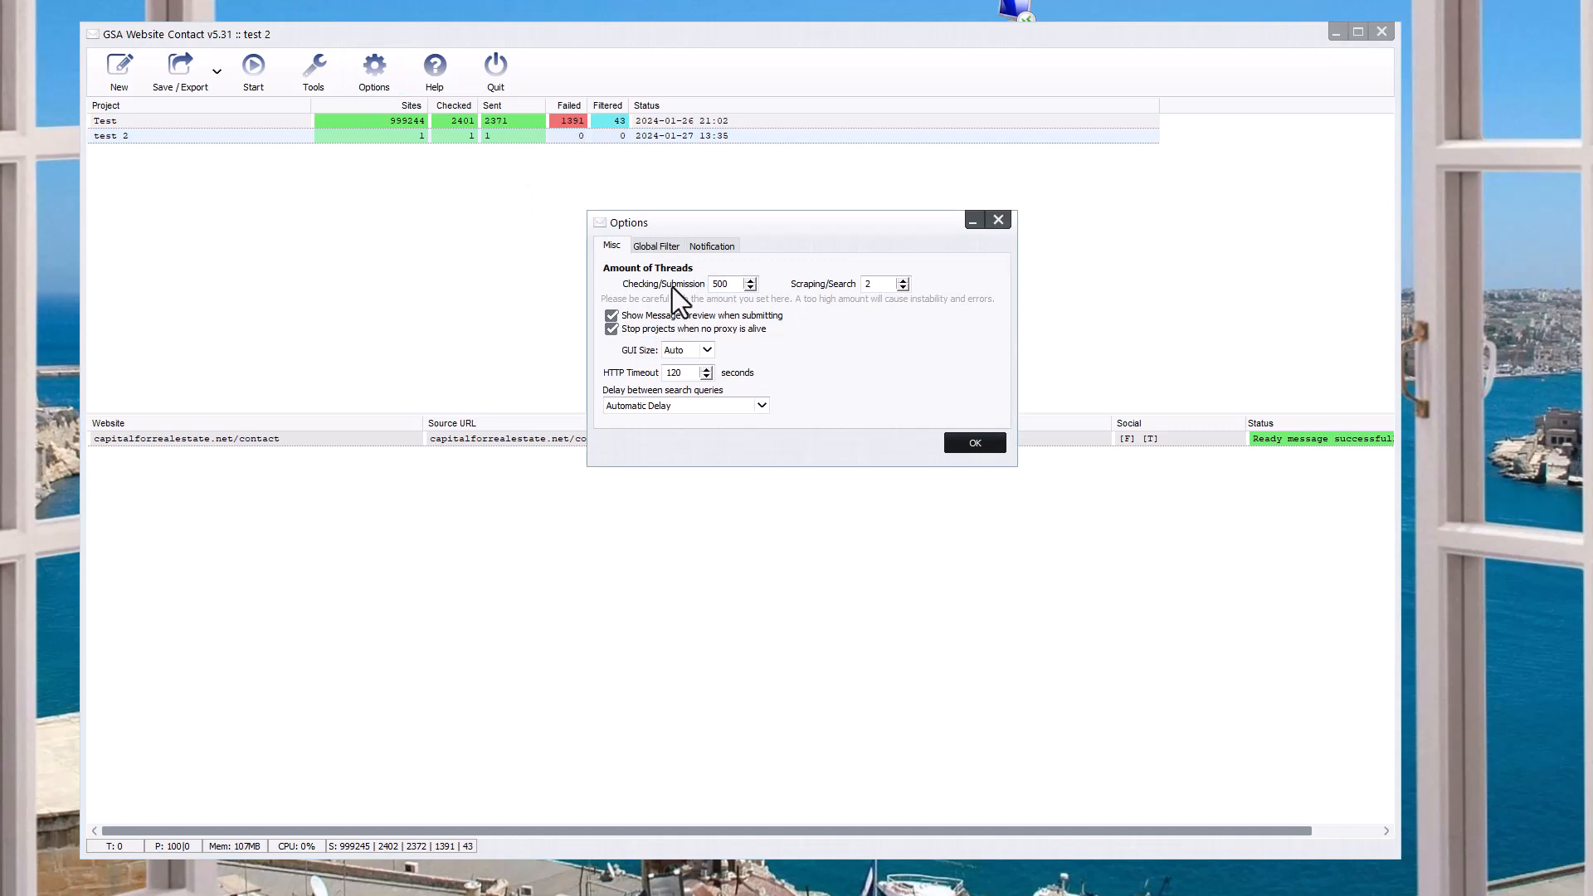
pyautogui.click(734, 284)
pyautogui.click(977, 446)
# Minimize GSA Website Contact, highlight the "6. Reply Opt Out" line in Daily Videos.txt, and switch back to GSA Website Contact.
pyautogui.click(1336, 32)
pyautogui.click(496, 531)
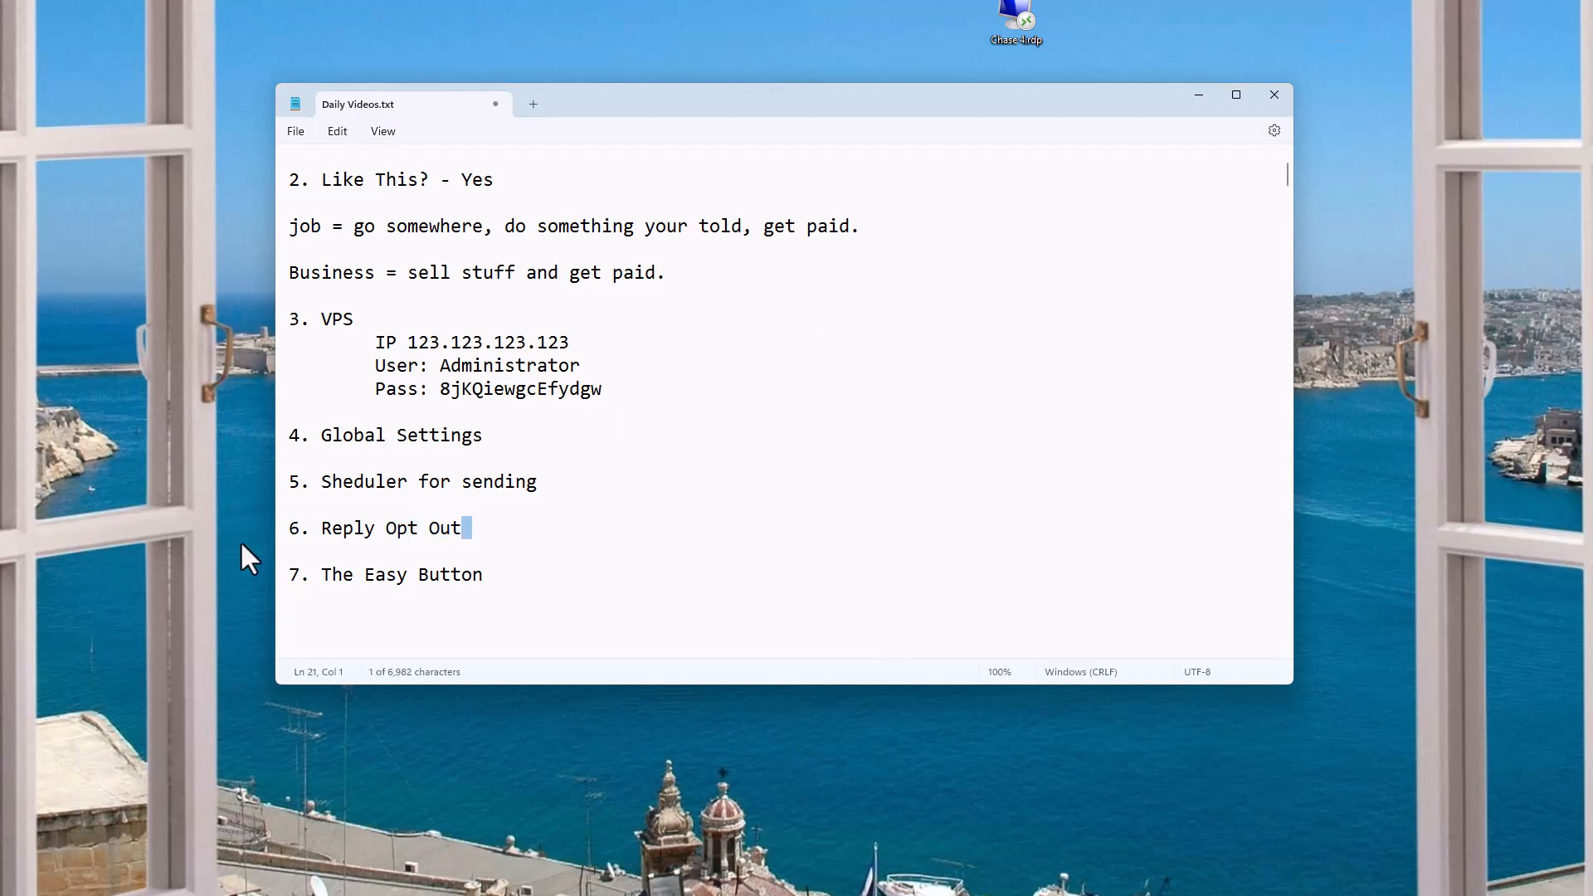
pyautogui.tripleClick(349, 527)
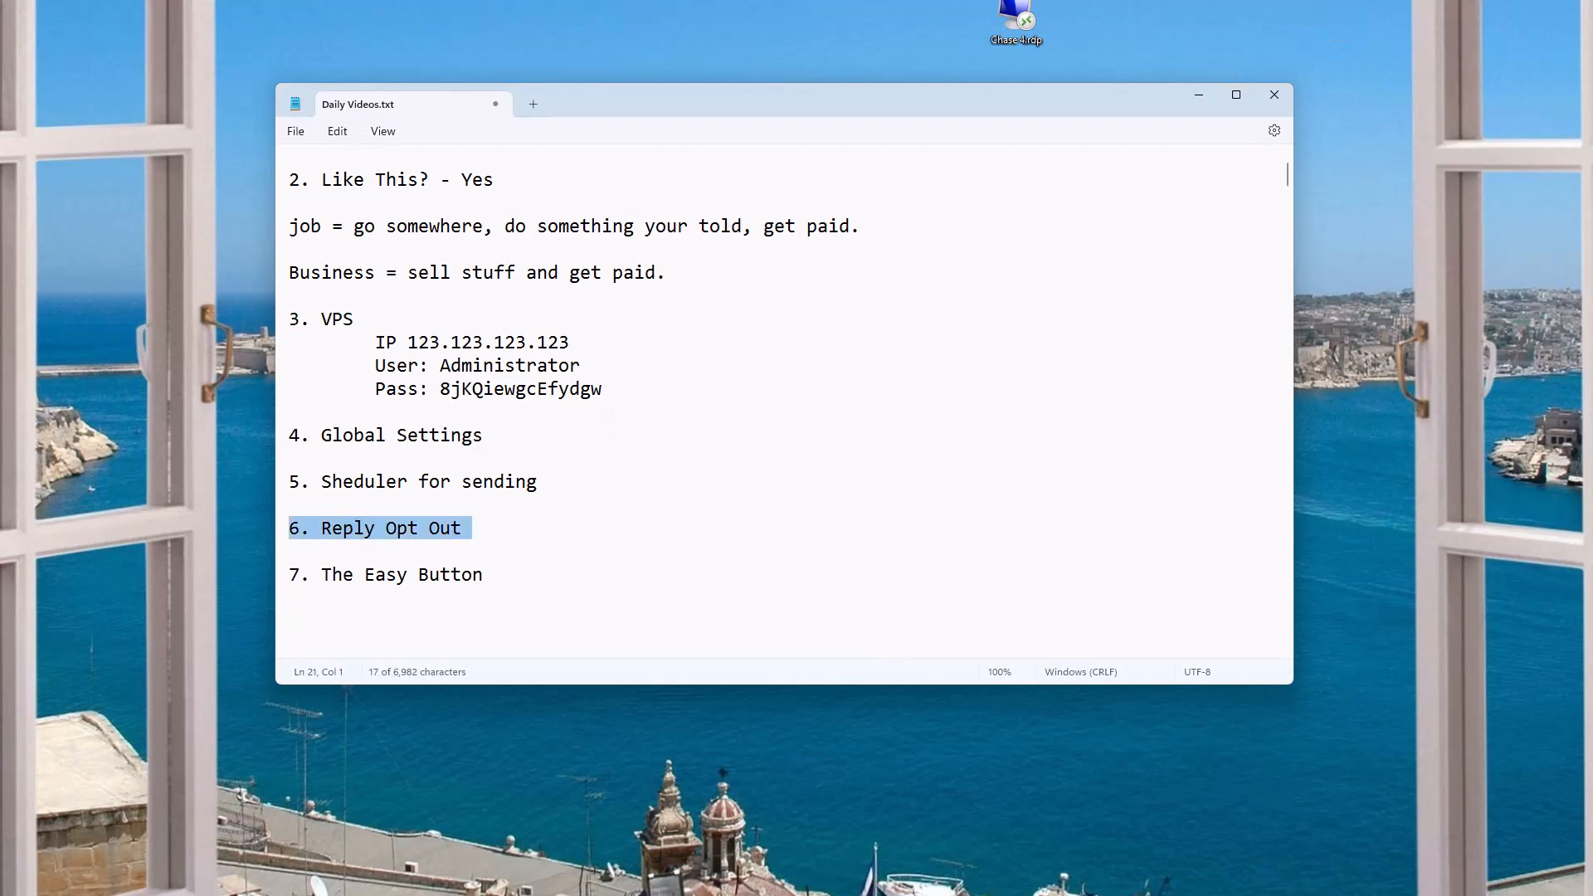
pyautogui.click(1291, 894)
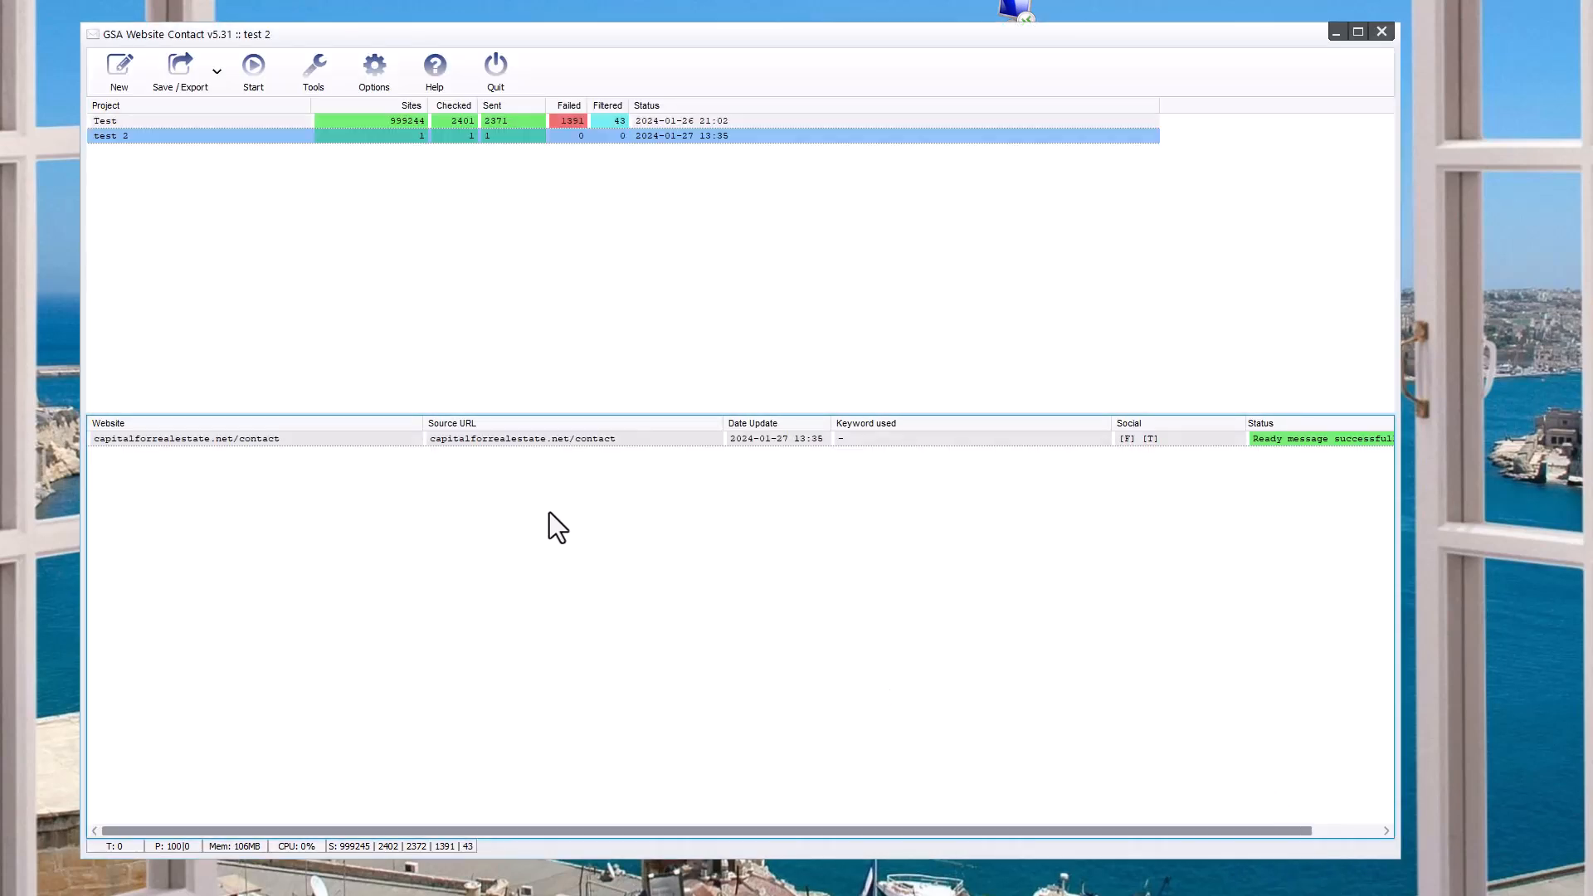
# Open the test 2 project's Submission Content settings, then enlarge the Settings window and widen the Content column.
pyautogui.doubleClick(135, 137)
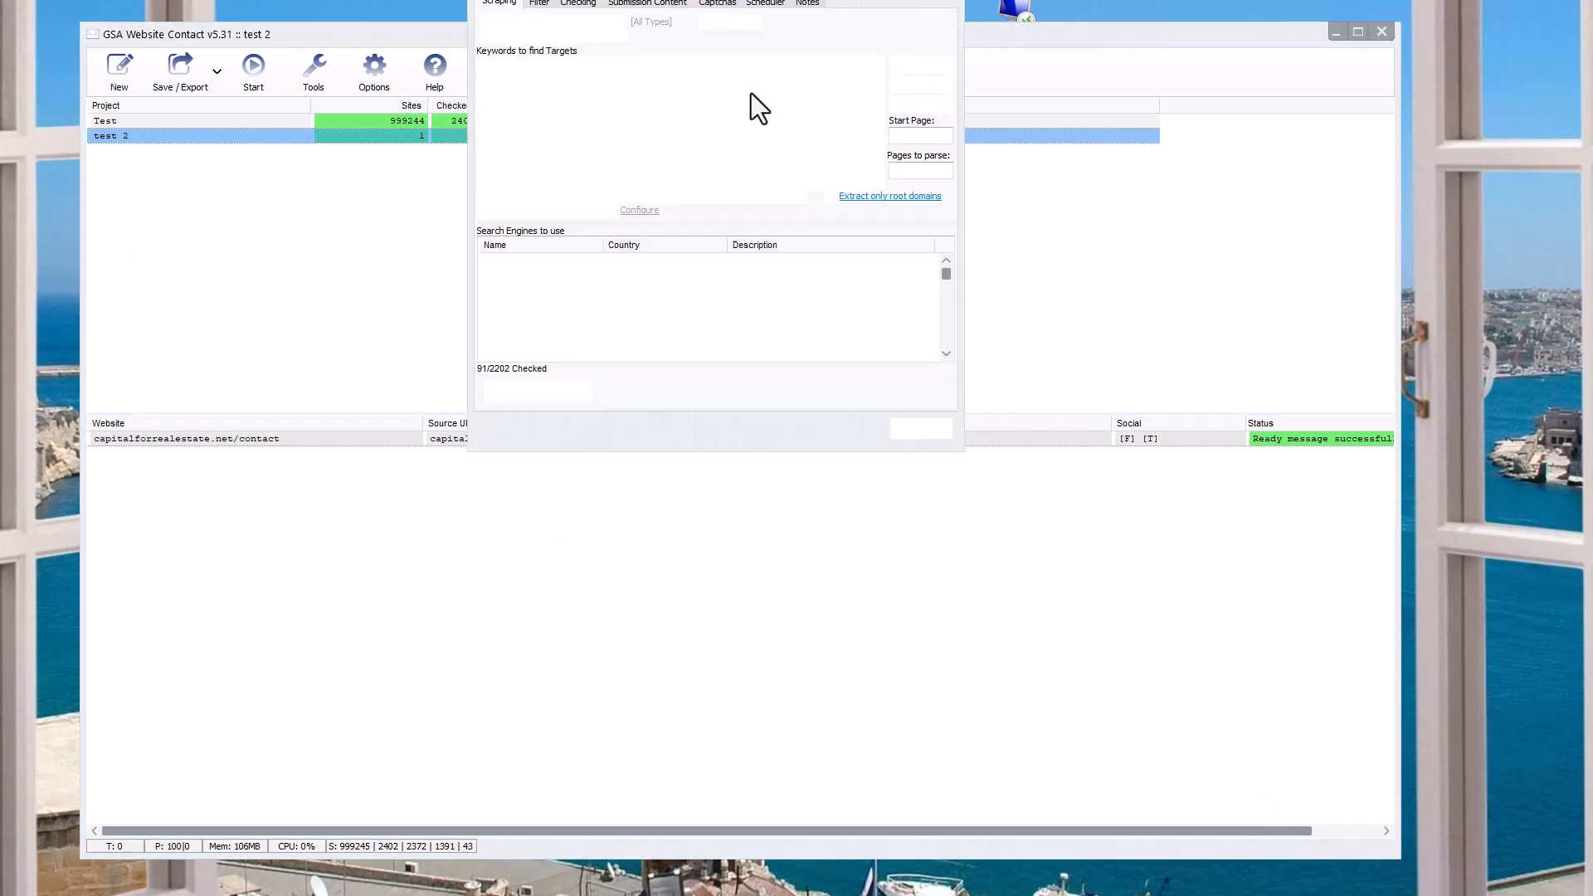
pyautogui.moveTo(693, 5); pyautogui.dragTo(288, 48)
pyautogui.click(504, 116)
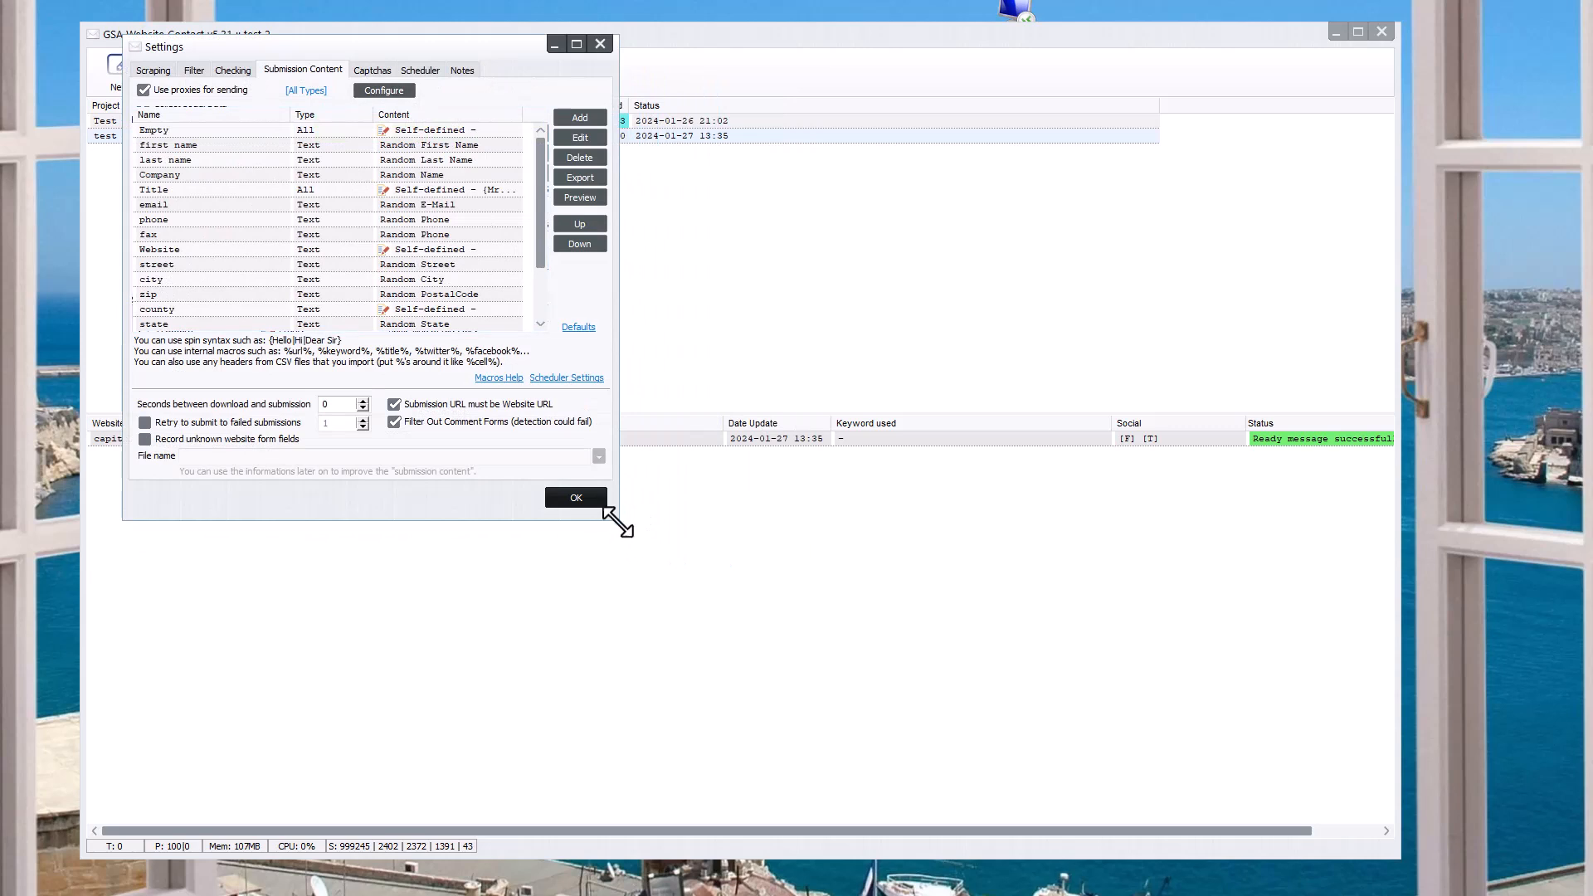
pyautogui.moveTo(612, 520); pyautogui.dragTo(904, 437)
pyautogui.moveTo(523, 114); pyautogui.dragTo(819, 133)
# Open the message field's content for editing and enlarge its editor window.
pyautogui.click(164, 356)
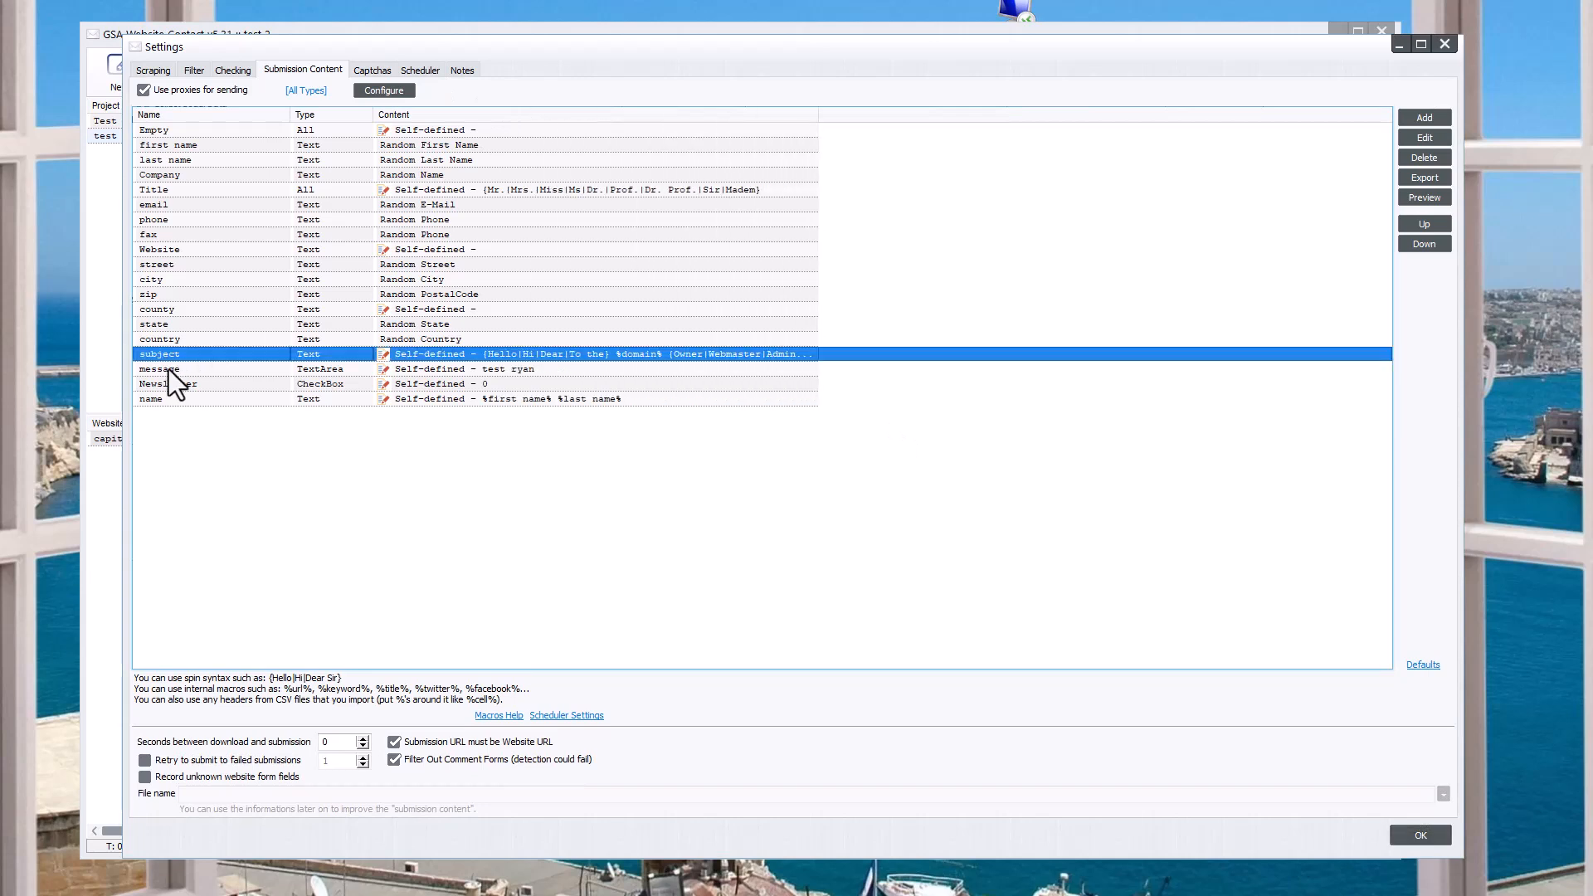
pyautogui.click(168, 370)
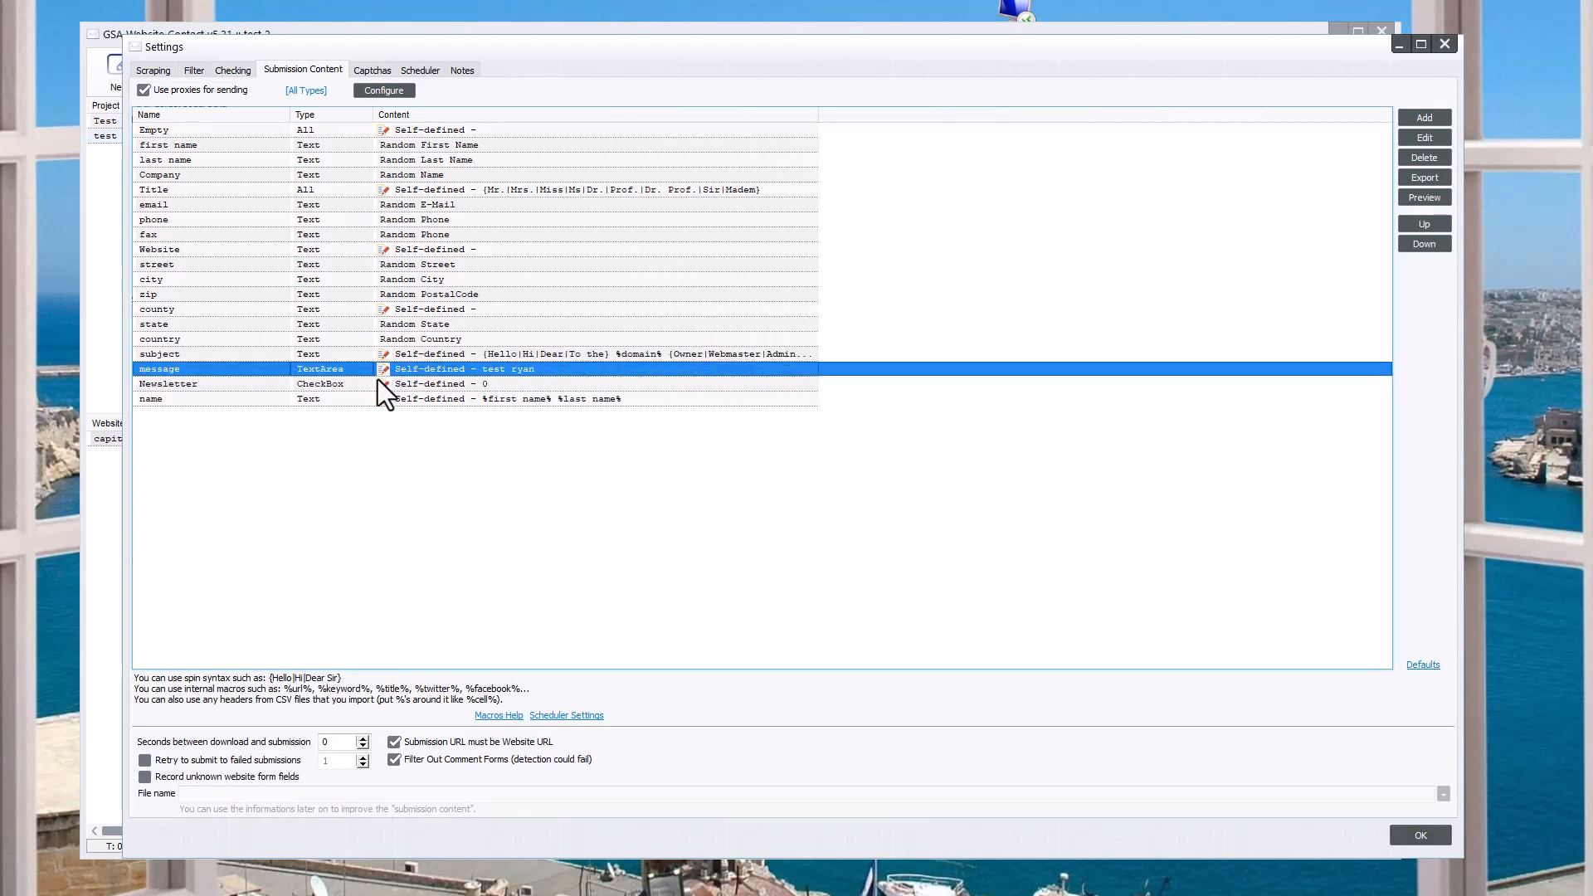
pyautogui.doubleClick(385, 369)
pyautogui.moveTo(734, 378); pyautogui.dragTo(415, 171)
pyautogui.moveTo(587, 313); pyautogui.dragTo(1123, 699)
# Replace the message text with "Hey buy my product.", "Reply and Ill set you up." and a "Thanks," sign-off with the sender's first name.
pyautogui.hotkey('ctrl', 'a')
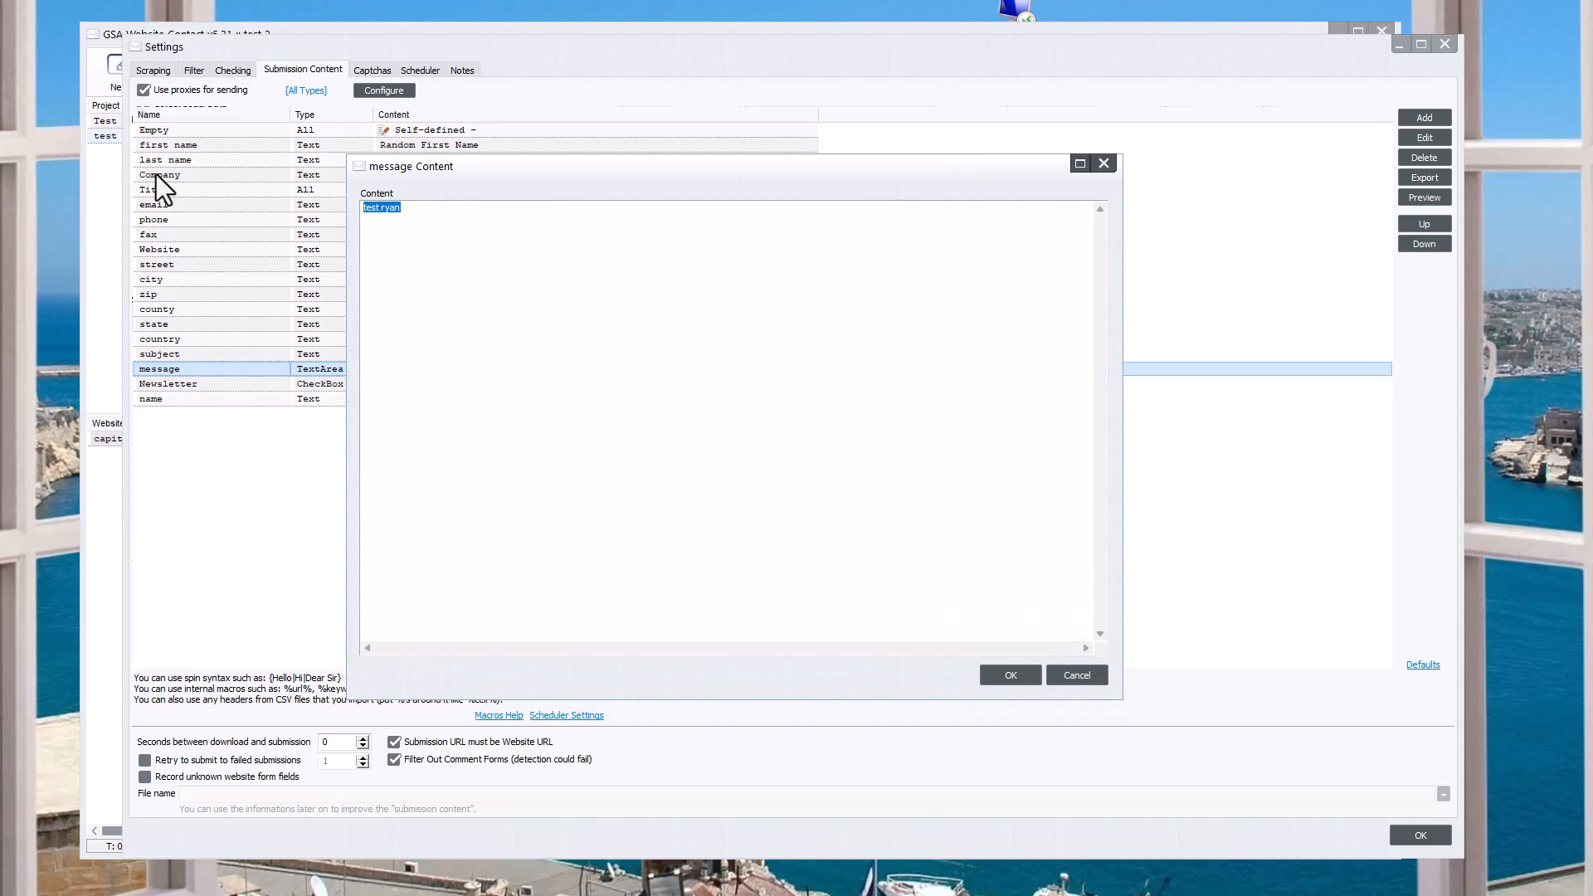
pyautogui.write('Hey buy ')
pyautogui.write('my product.  ')
pyautogui.write('Repl')
pyautogui.press('BackSpace')
pyautogui.press('BackSpace')
pyautogui.press('BackSpace')
pyautogui.write('eply f')
pyautogui.press('BackSpace')
pyautogui.write('and Ill set you up')
pyautogui.press('Return')
pyautogui.write('Thanks,')
pyautogui.press('Return')
pyautogui.write('bob')
pyautogui.press('BackSpace')
pyautogui.press('BackSpace')
pyautogui.press('BackSpace')
pyautogui.write('Bob')
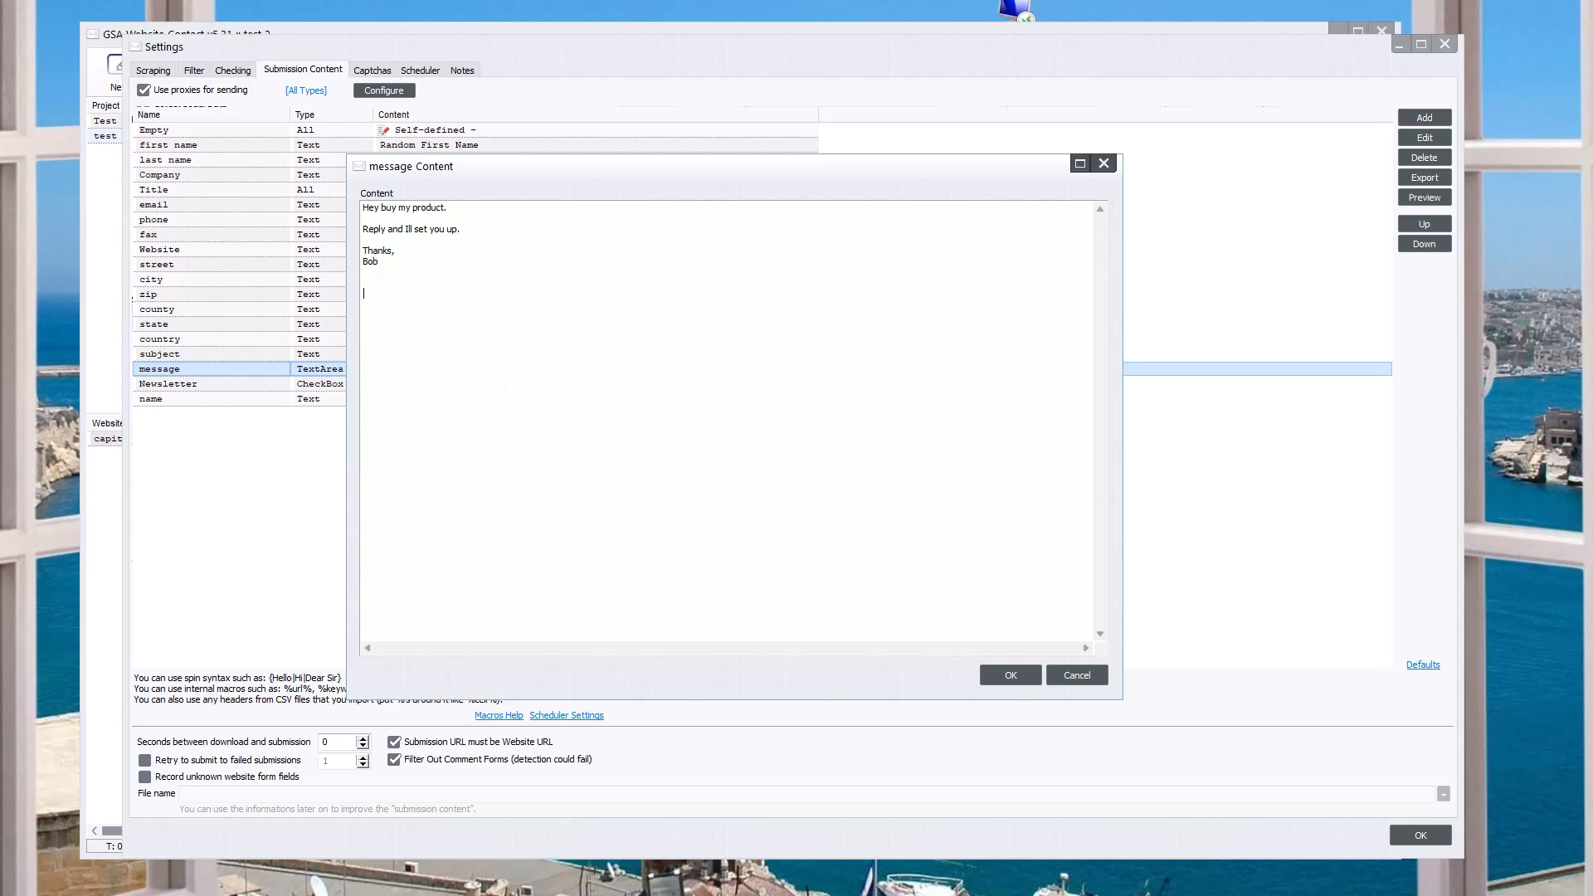
# Switch to Chrome and search Google for "rule of 7".
pyautogui.hotkey('alt', 'Tab')
pyautogui.click(638, 14)
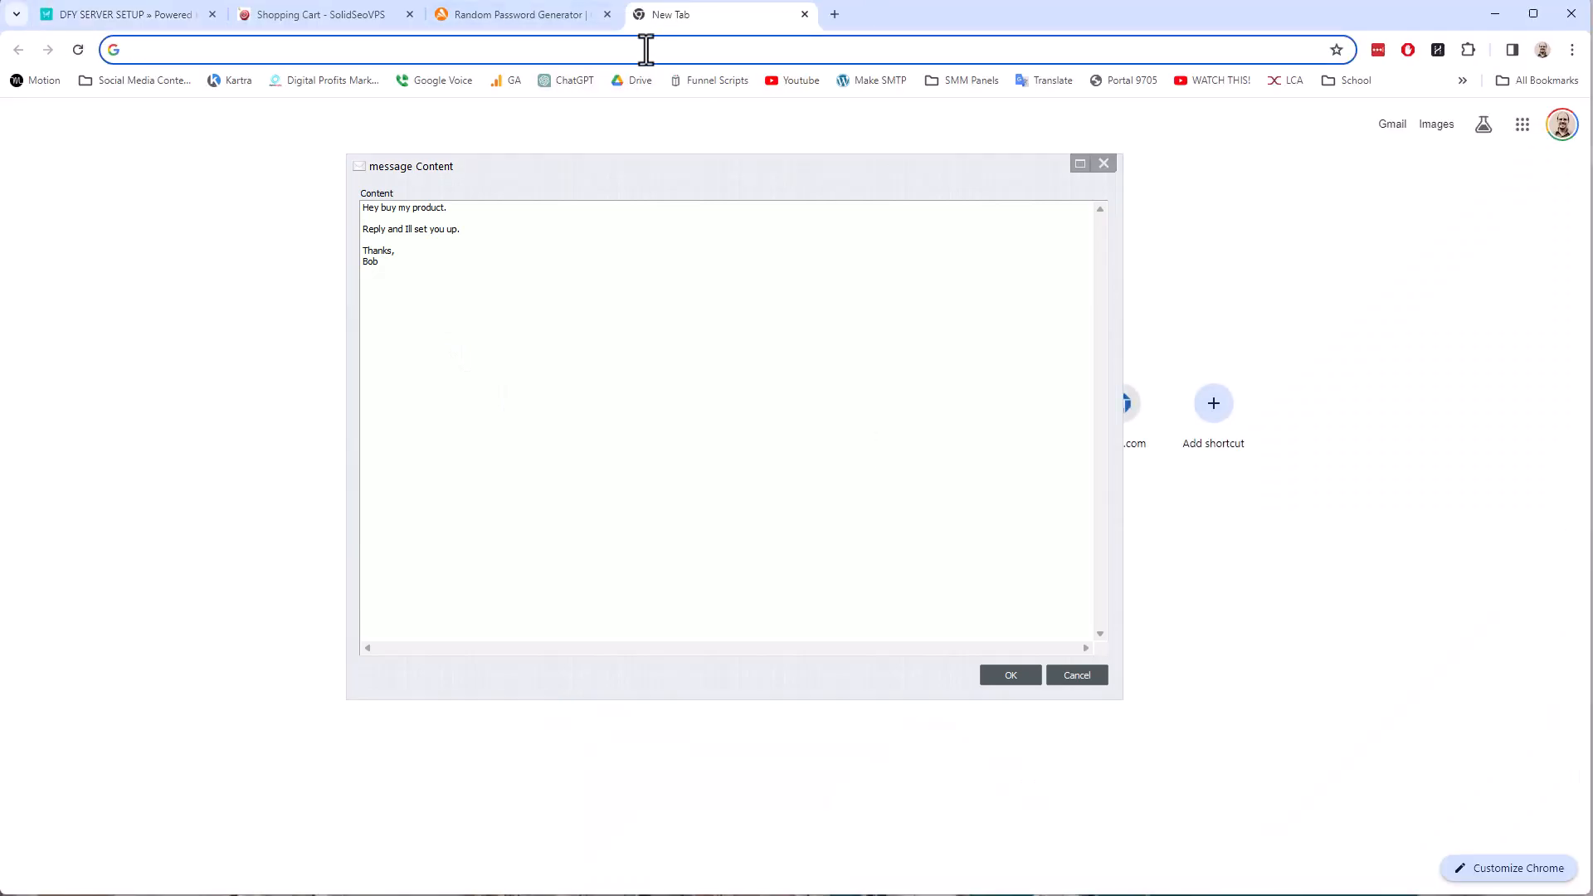
pyautogui.write('rule of 7')
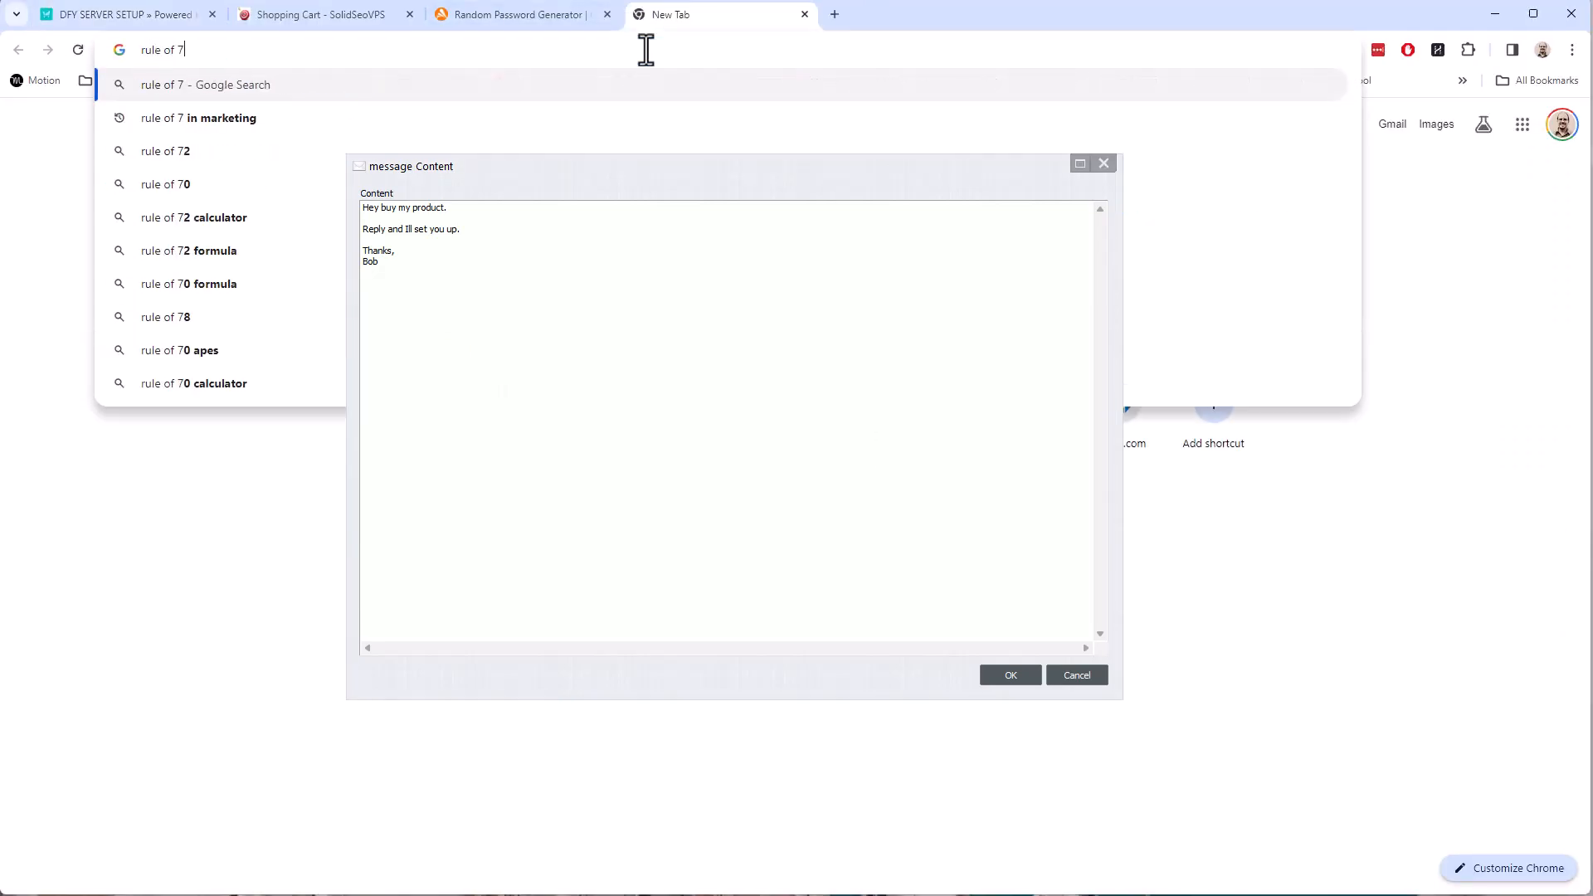
pyautogui.press('Return')
# Move the message Content window clear of the search results and highlight "at least" in the rule of 7 summary.
pyautogui.moveTo(747, 166); pyautogui.dragTo(1567, 92)
pyautogui.click(74, 269)
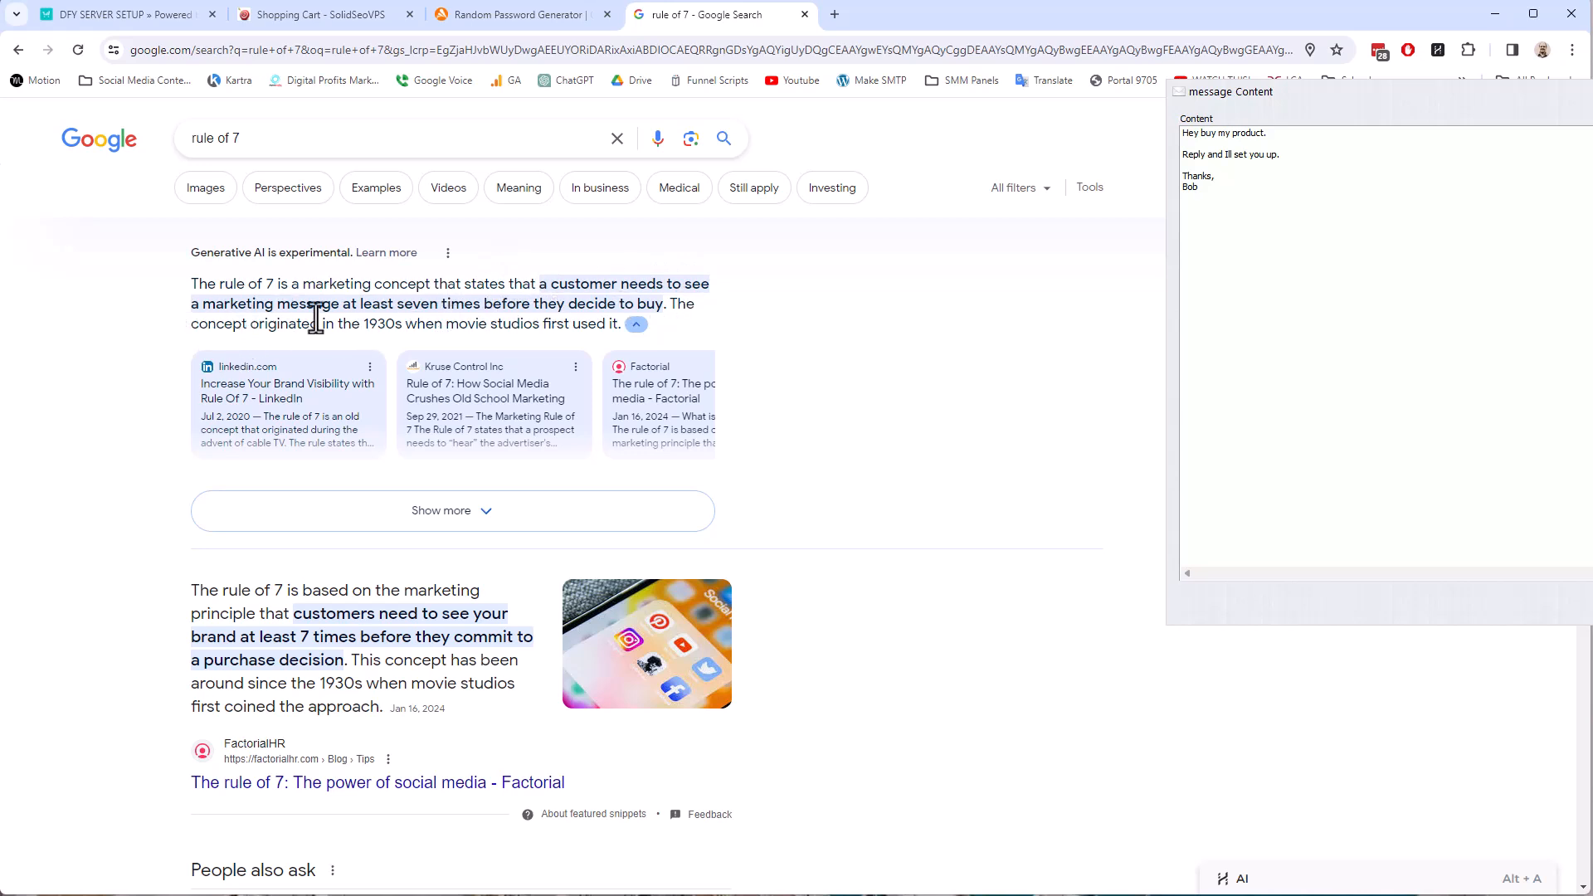
pyautogui.moveTo(337, 301); pyautogui.dragTo(392, 314)
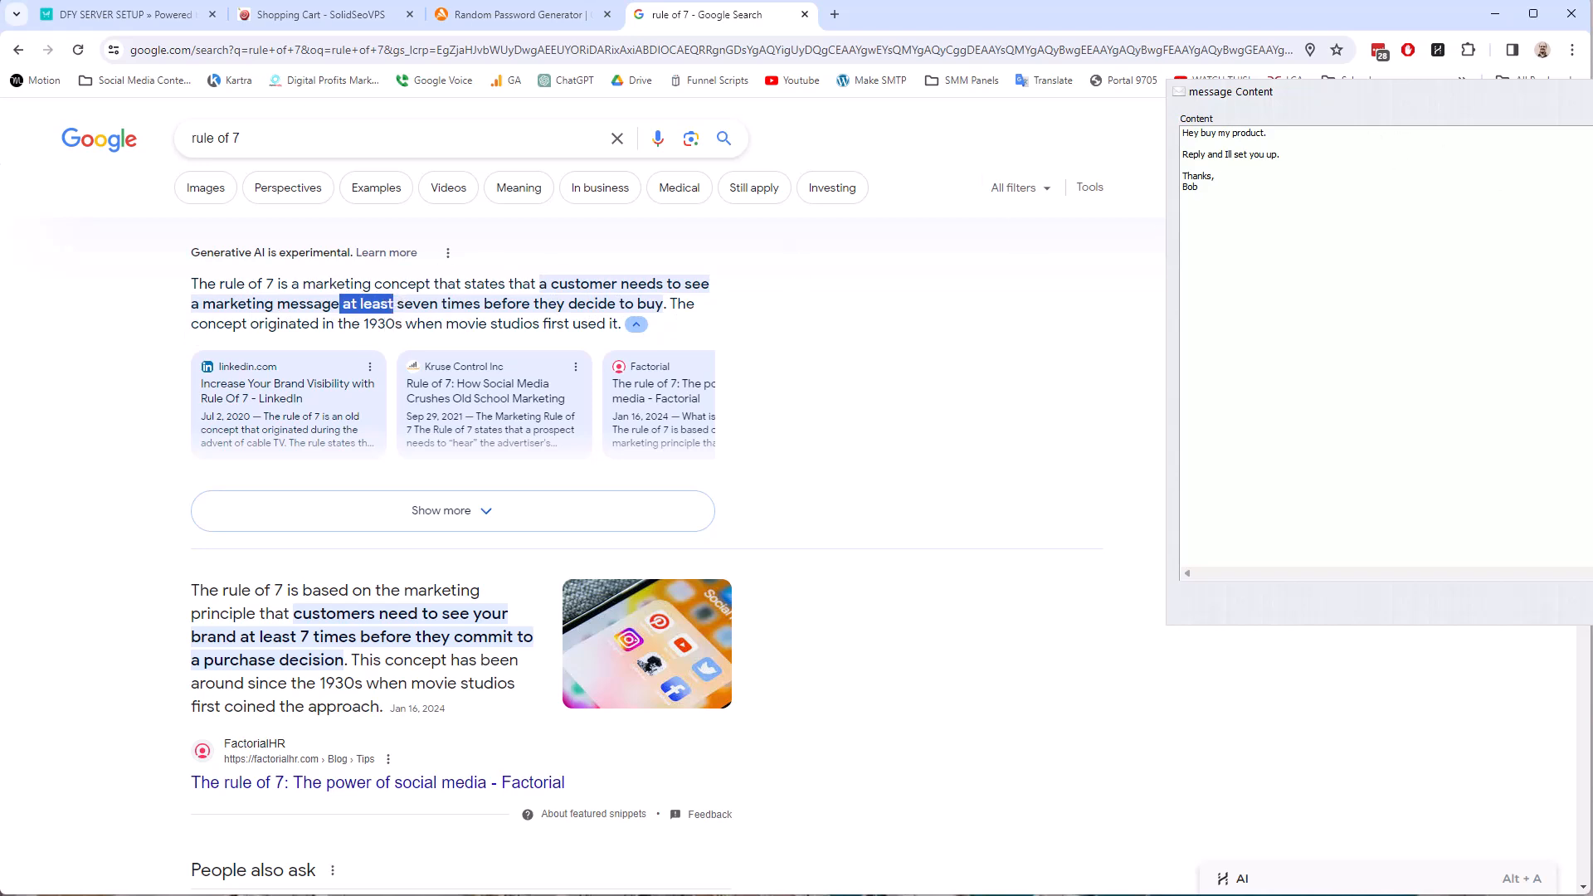
# Return to the message content and add "To Unususcribe reply with the word unsubscribe in the subject." well below the sign-off.
pyautogui.click(1582, 167)
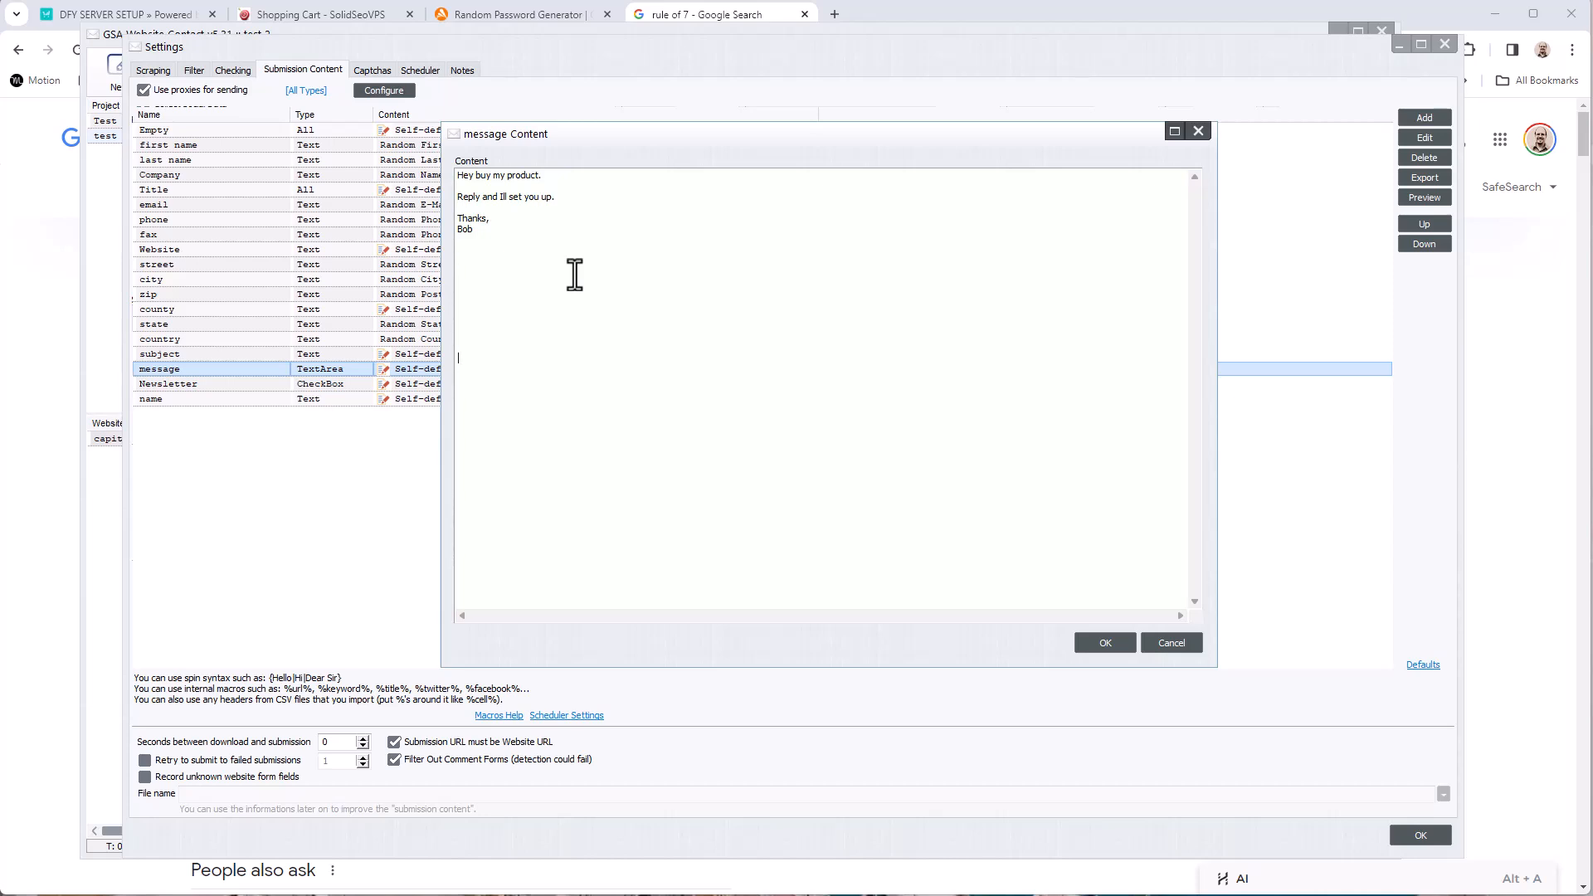
pyautogui.write('To Unusb')
pyautogui.press('BackSpace')
pyautogui.write('uscribe')
pyautogui.press('BackSpace')
pyautogui.press('BackSpace')
pyautogui.press('BackSpace')
pyautogui.write('Do X')
pyautogui.press('BackSpace')
pyautogui.press('BackSpace')
pyautogui.press('BackSpace')
pyautogui.press('BackSpace')
pyautogui.write('reply wiht the')
pyautogui.press('BackSpace')
pyautogui.press('BackSpace')
pyautogui.press('BackSpace')
pyautogui.press('BackSpace')
pyautogui.write('th the word unsubscribe in the subject.')
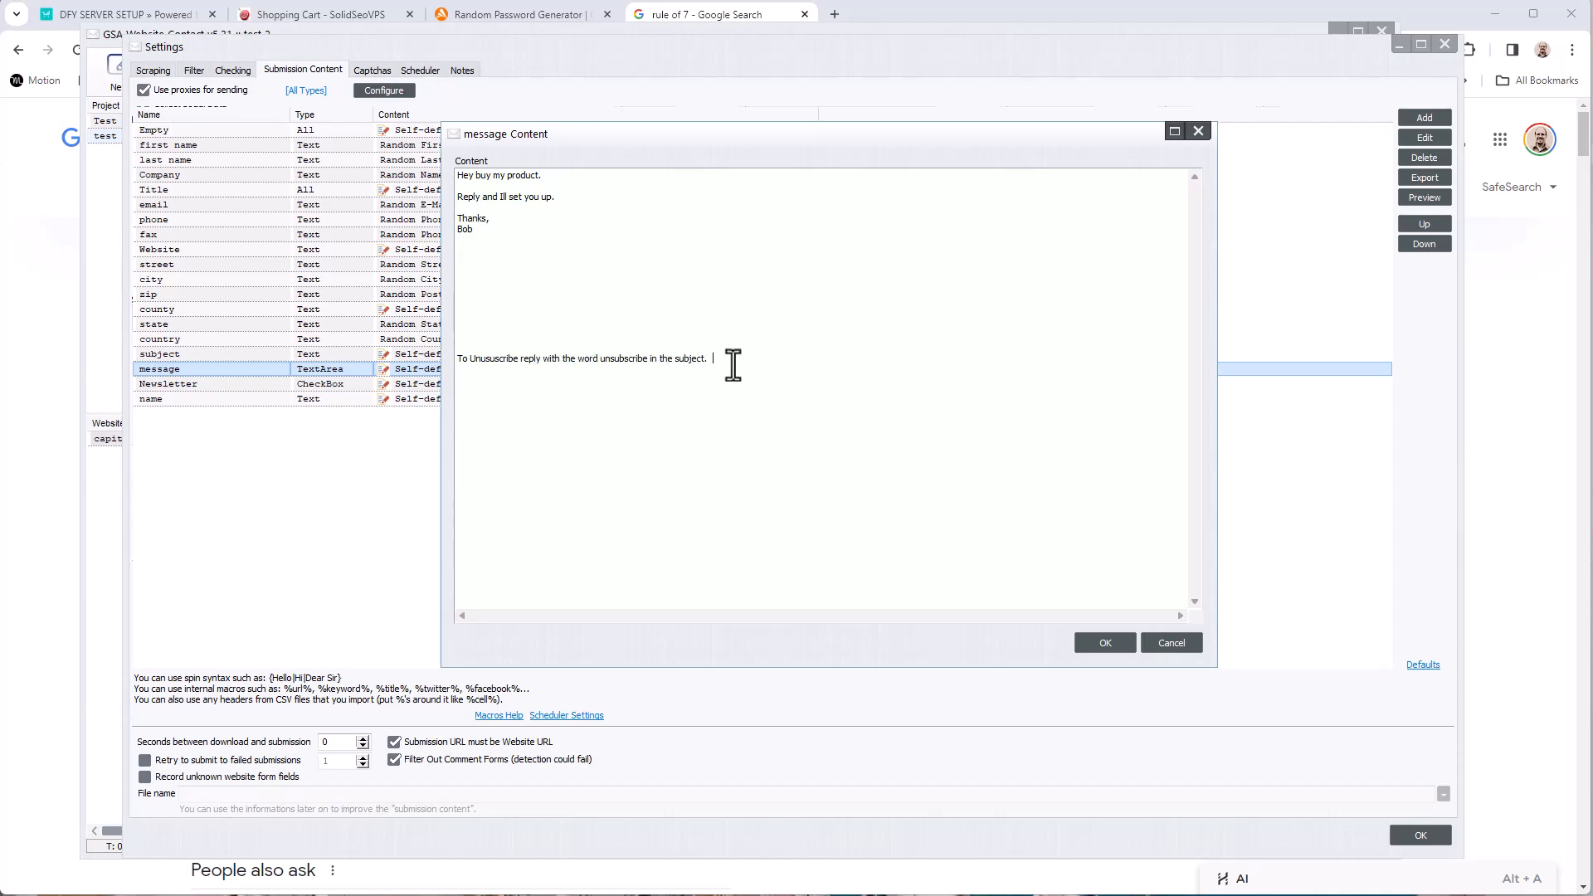
# Insert three more blank lines between the message sign-off and the unsubscribe instruction.
pyautogui.click(571, 337)
pyautogui.press('Return')
pyautogui.press('Return')
pyautogui.press('Return')
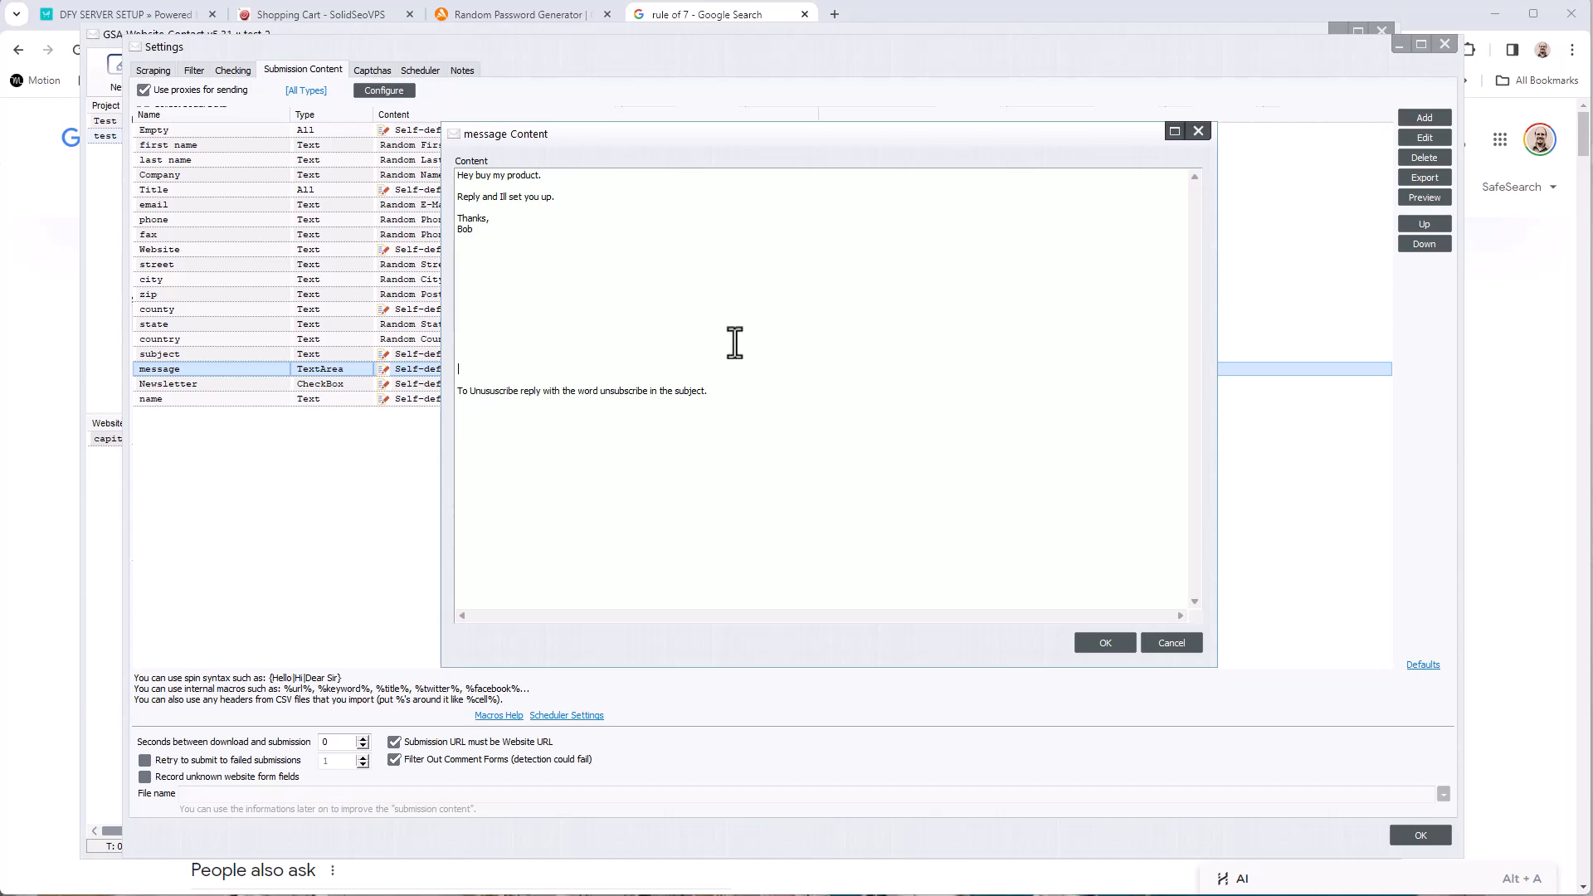
pyautogui.click(583, 347)
# Switch to Chrome and search Google for "can spam opt out".
pyautogui.click(731, 894)
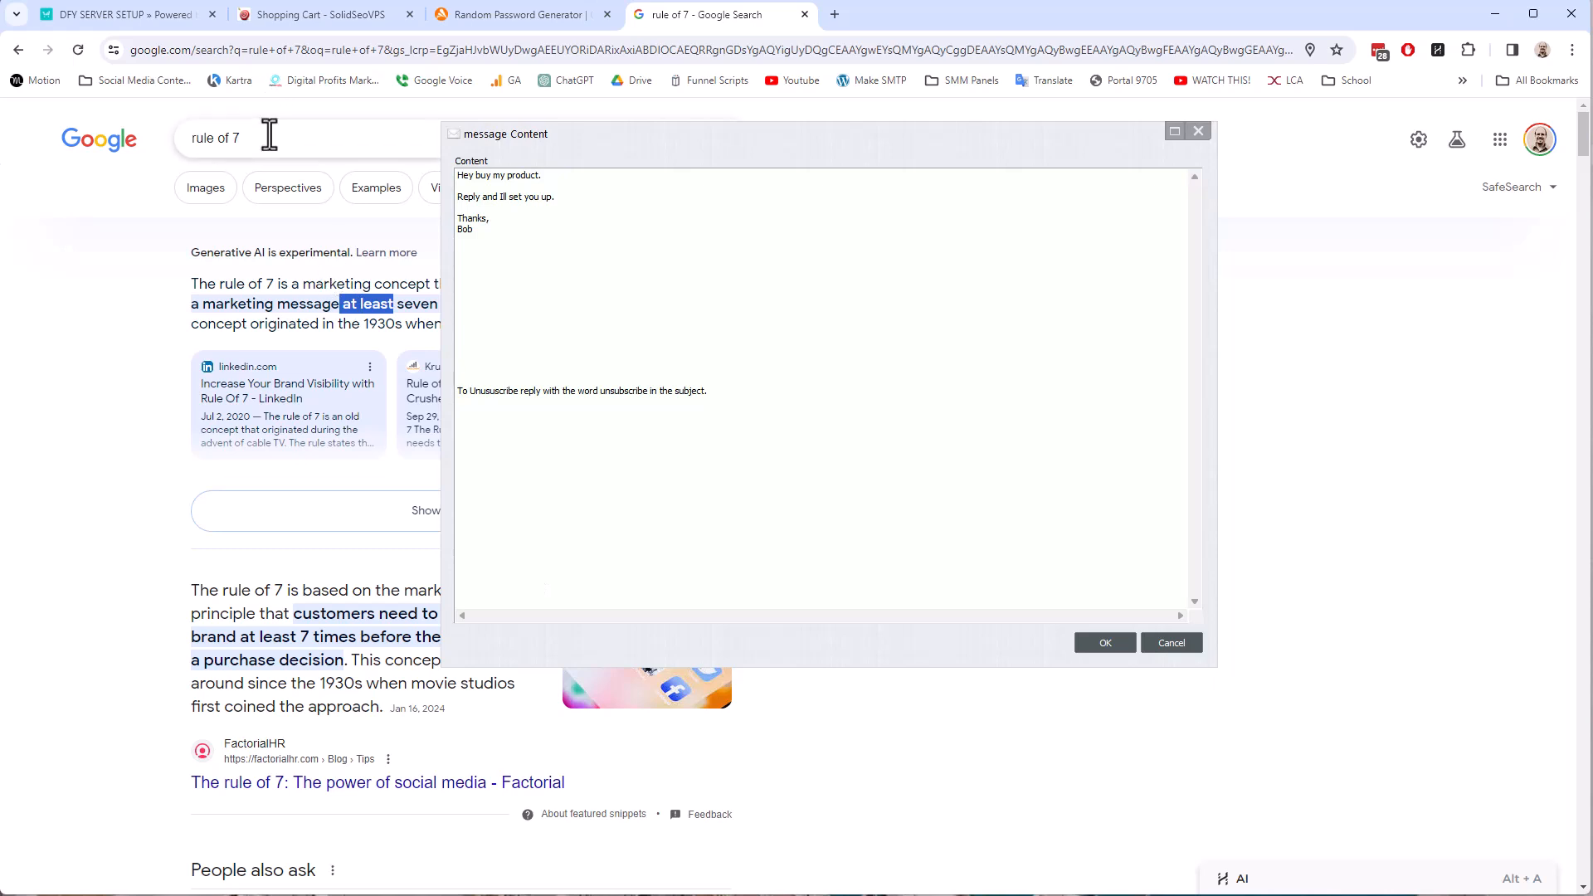
pyautogui.moveTo(272, 134); pyautogui.dragTo(66, 131)
pyautogui.write('can spam ')
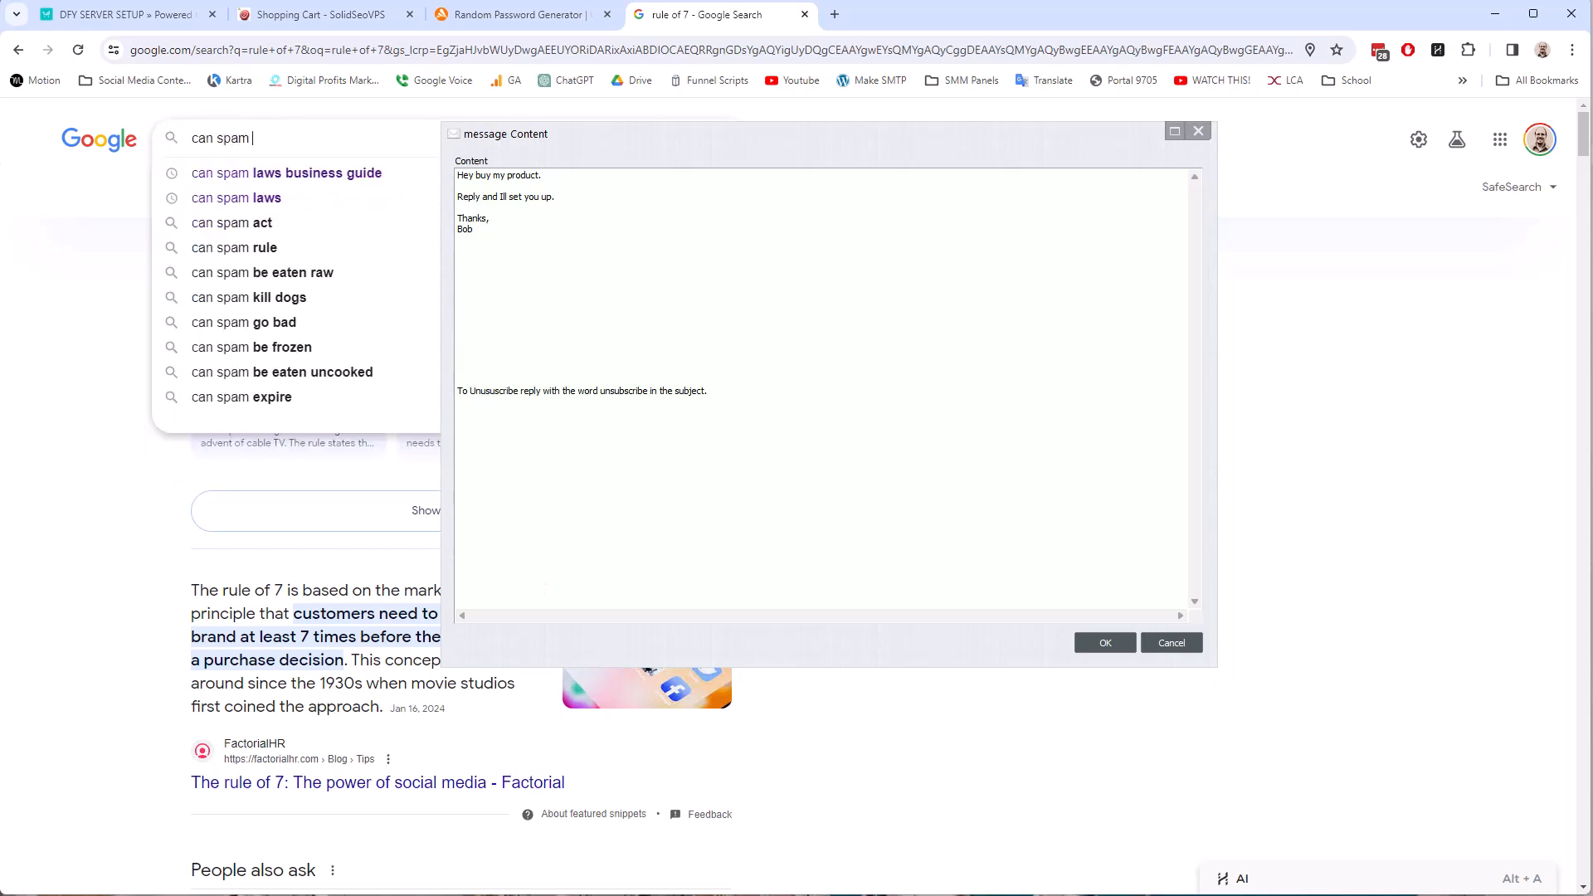
pyautogui.write('opt out')
pyautogui.press('Return')
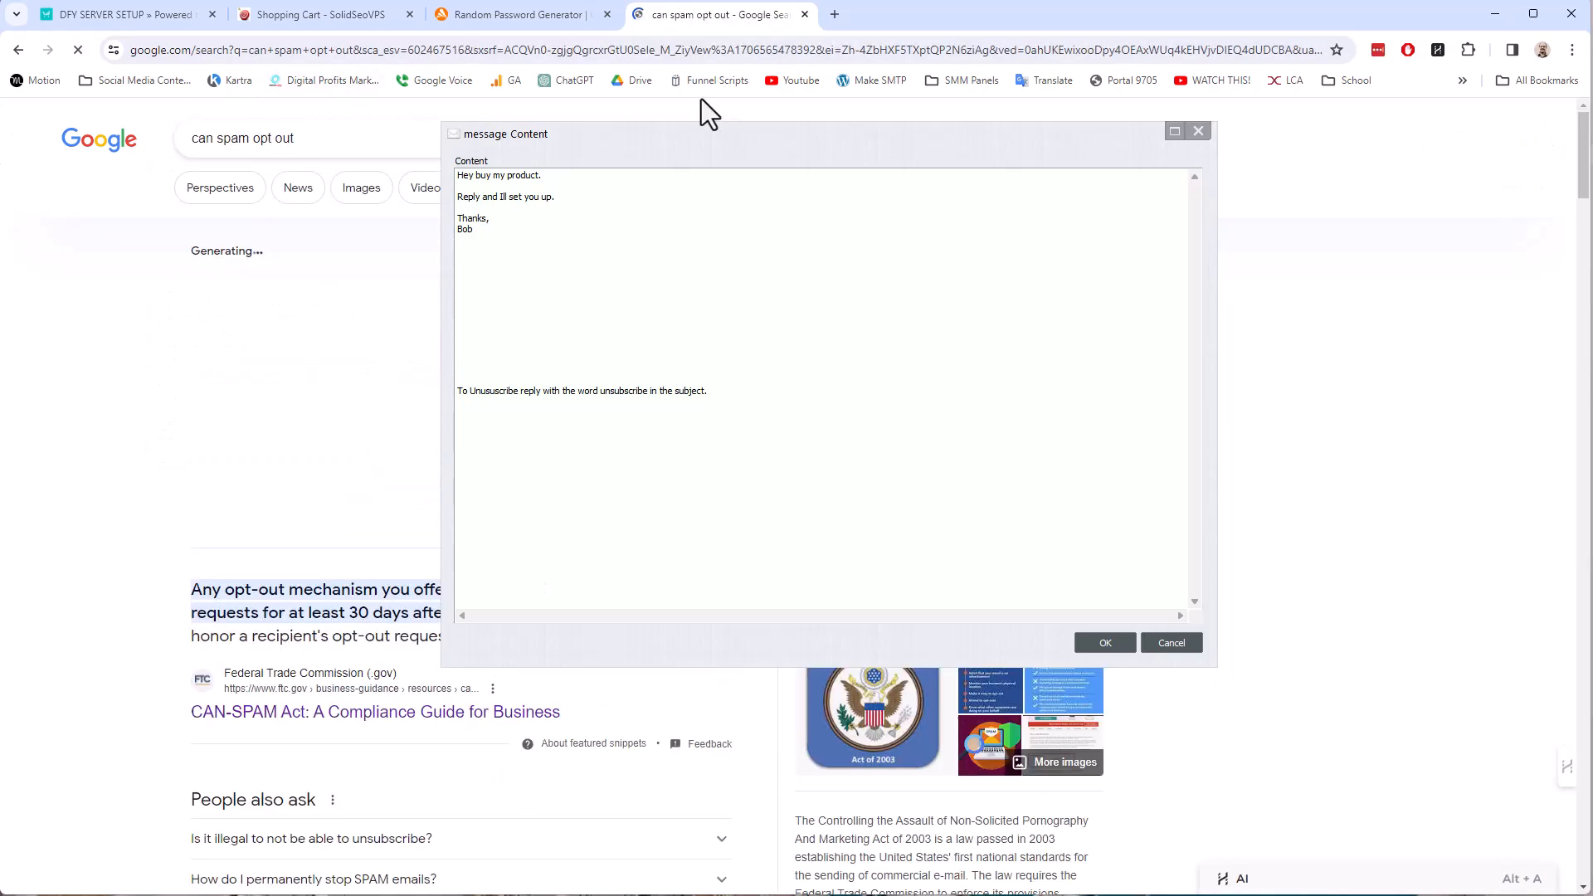
# Move the message Content window off the search results and highlight "in 10 business days." in the featured CAN-SPAM answer.
pyautogui.click(680, 134)
pyautogui.moveTo(680, 134); pyautogui.dragTo(1195, 137)
pyautogui.click(24, 253)
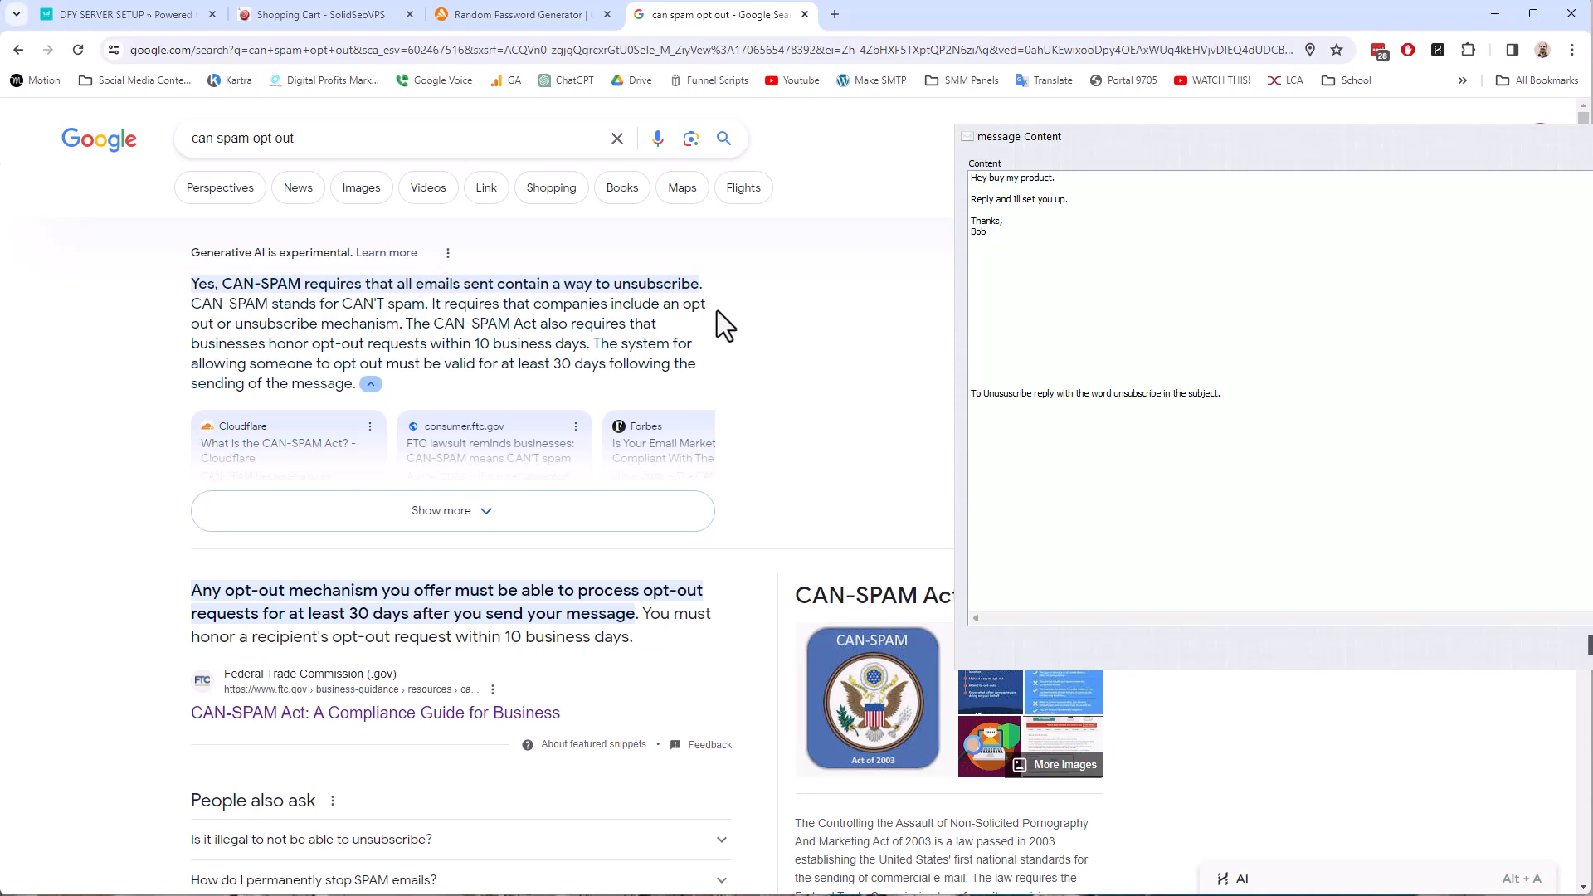
pyautogui.moveTo(488, 637); pyautogui.dragTo(696, 639)
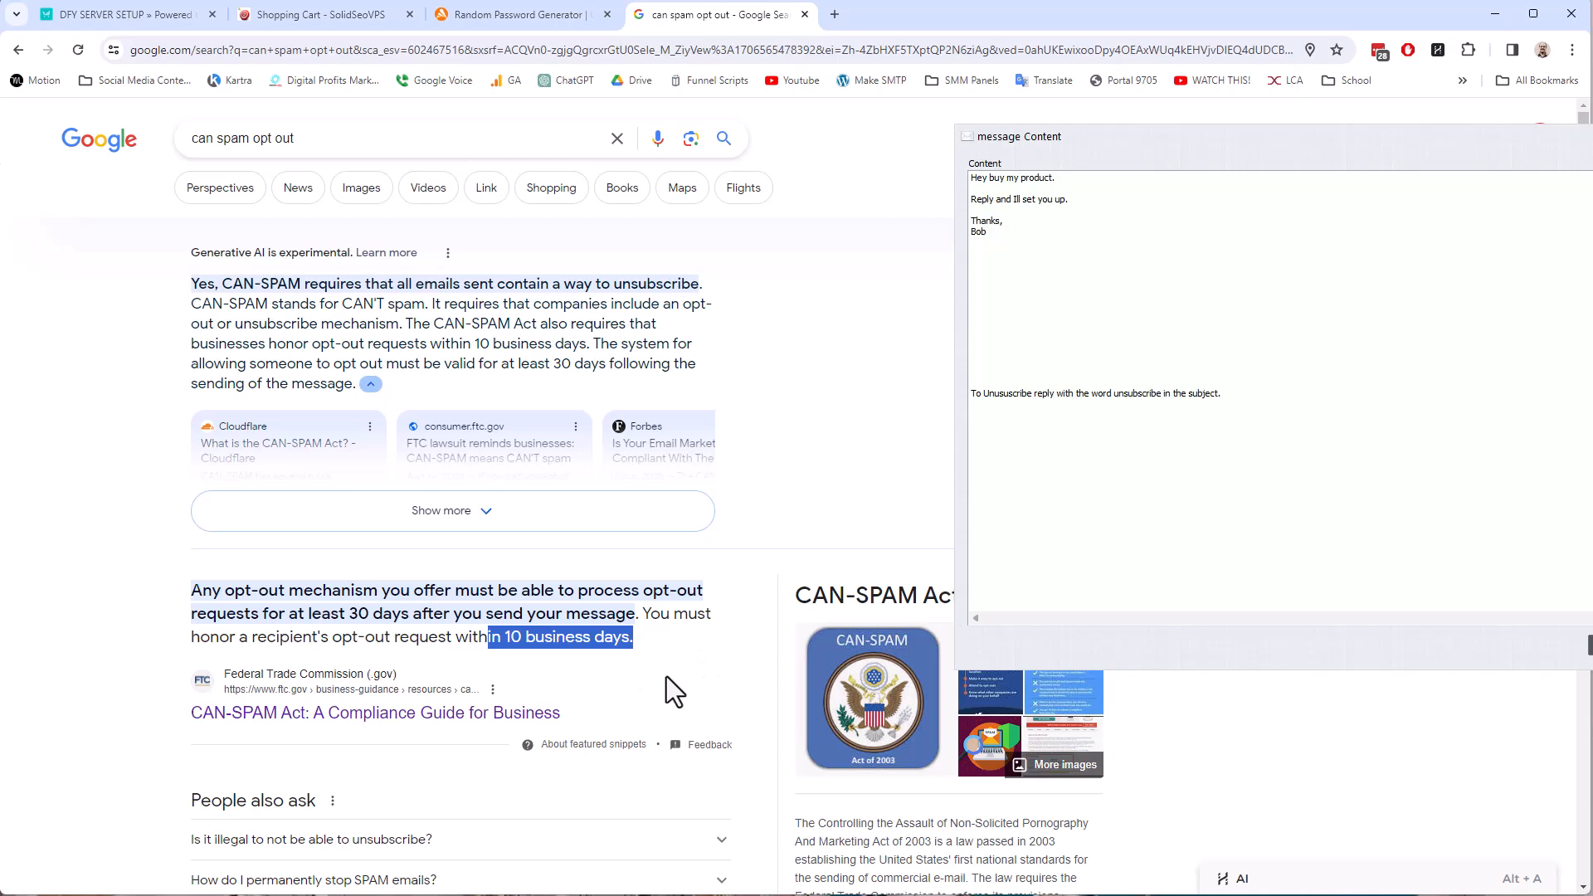
# Highlight the unsubscribe instruction in the message and move the message Content window back over the Settings window.
pyautogui.moveTo(1306, 388); pyautogui.dragTo(1217, 394)
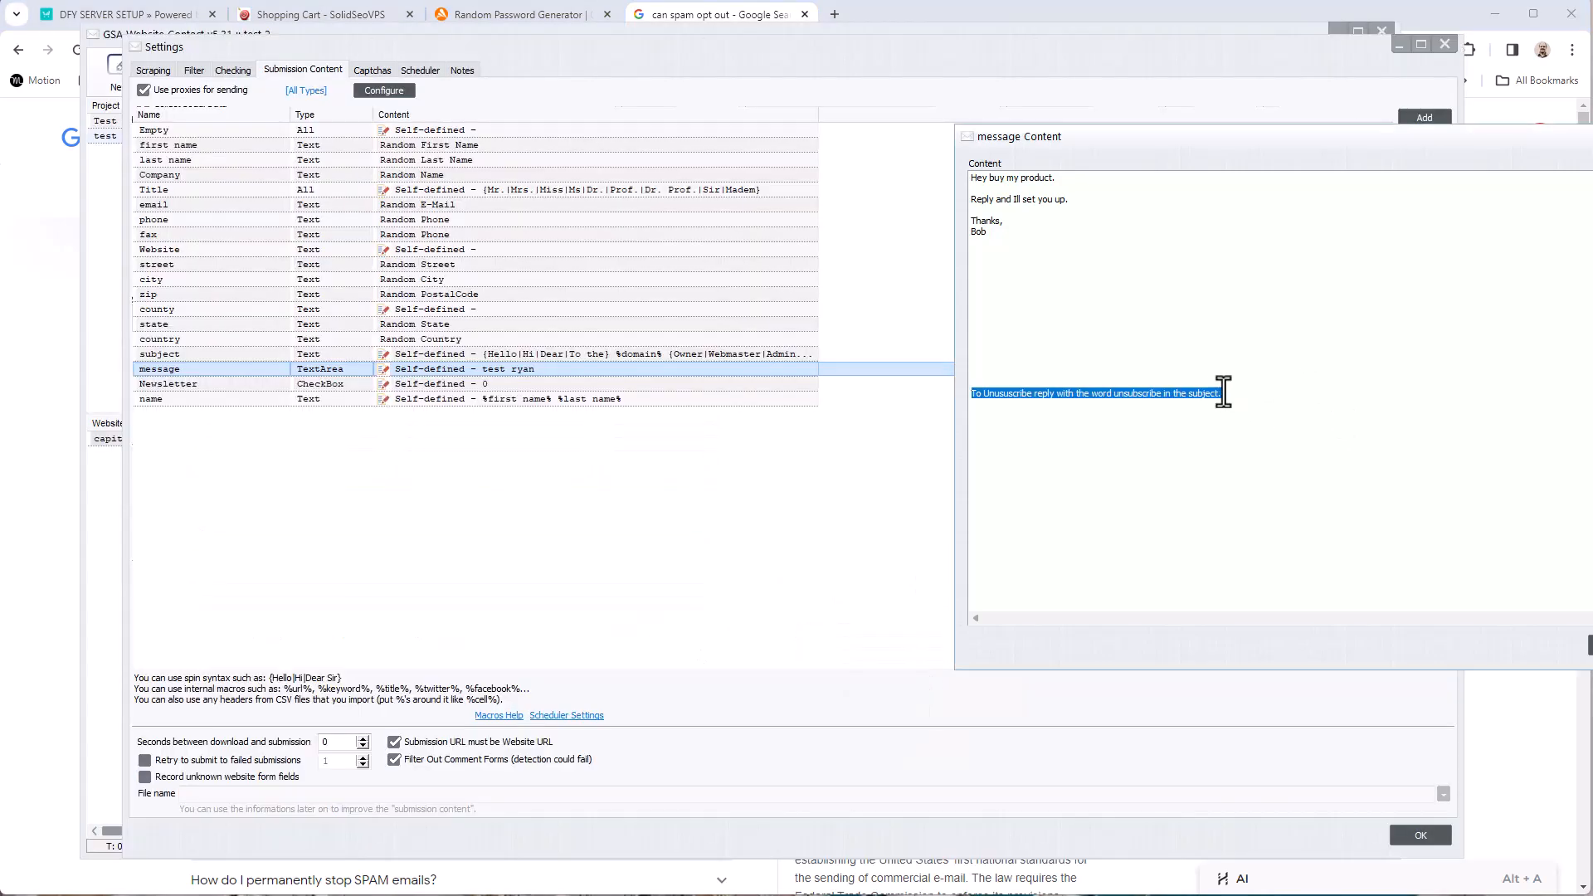
pyautogui.click(19, 373)
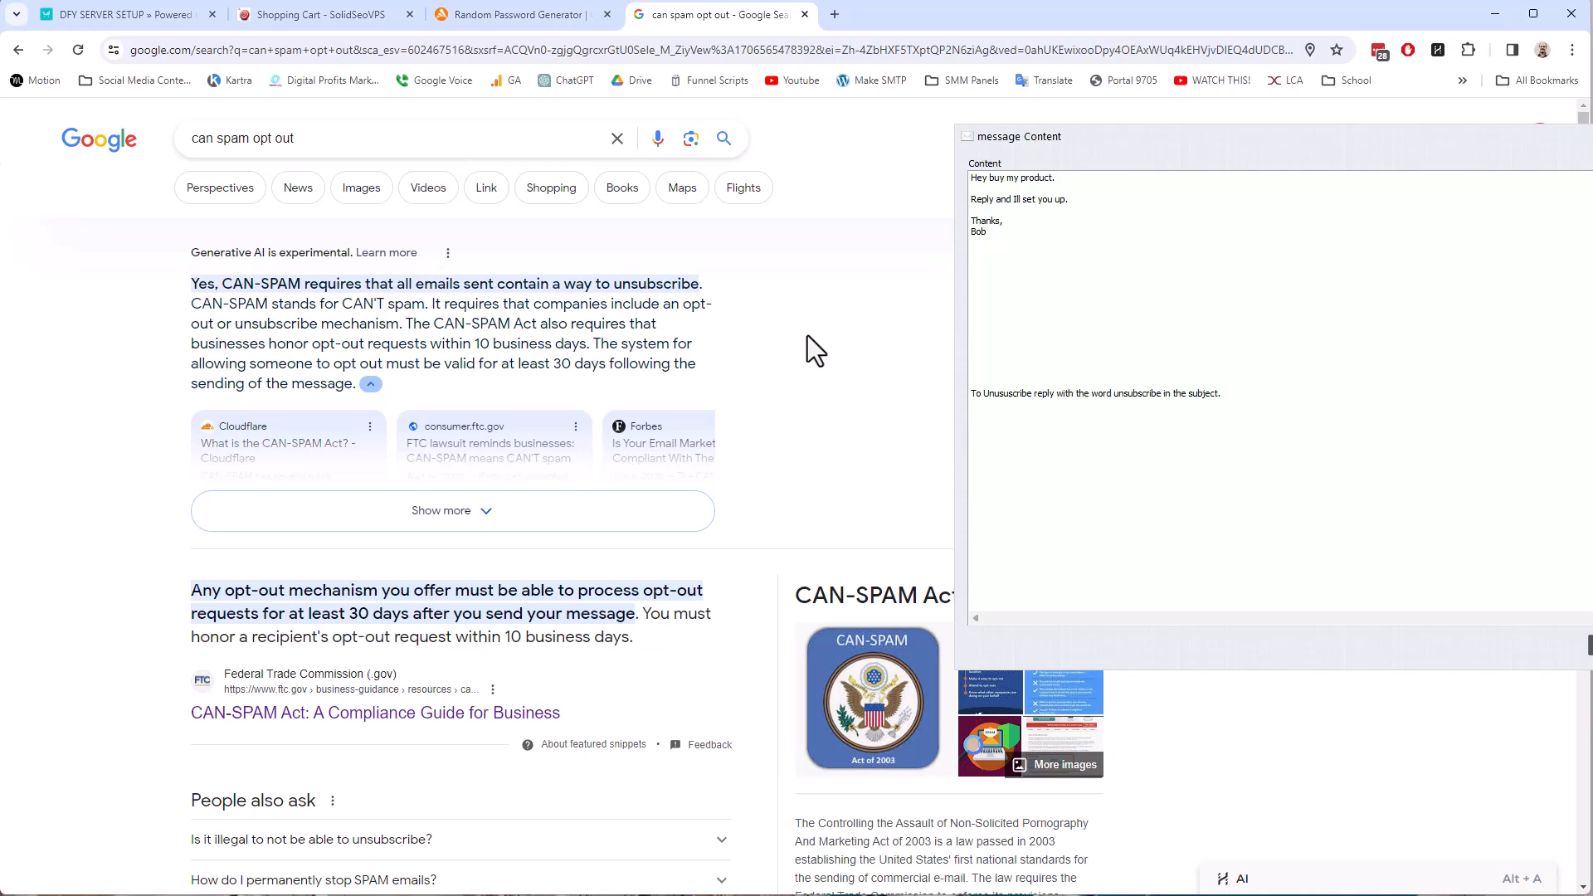
pyautogui.moveTo(1446, 147); pyautogui.dragTo(1048, 173)
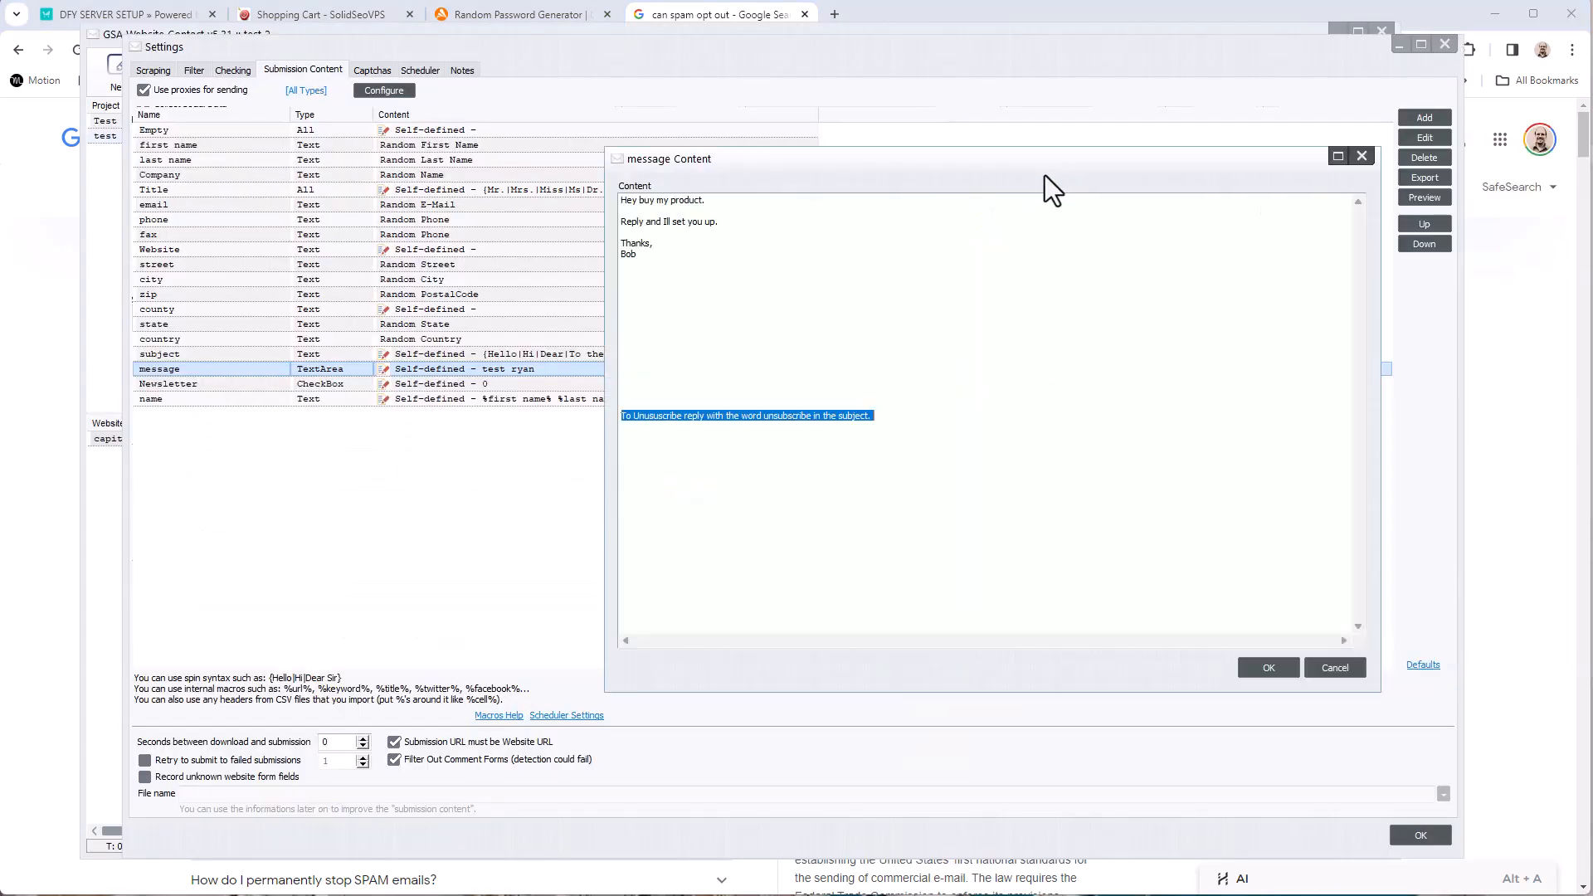
# Confirm the message content with its unsubscribe instruction and save the project settings.
pyautogui.click(707, 395)
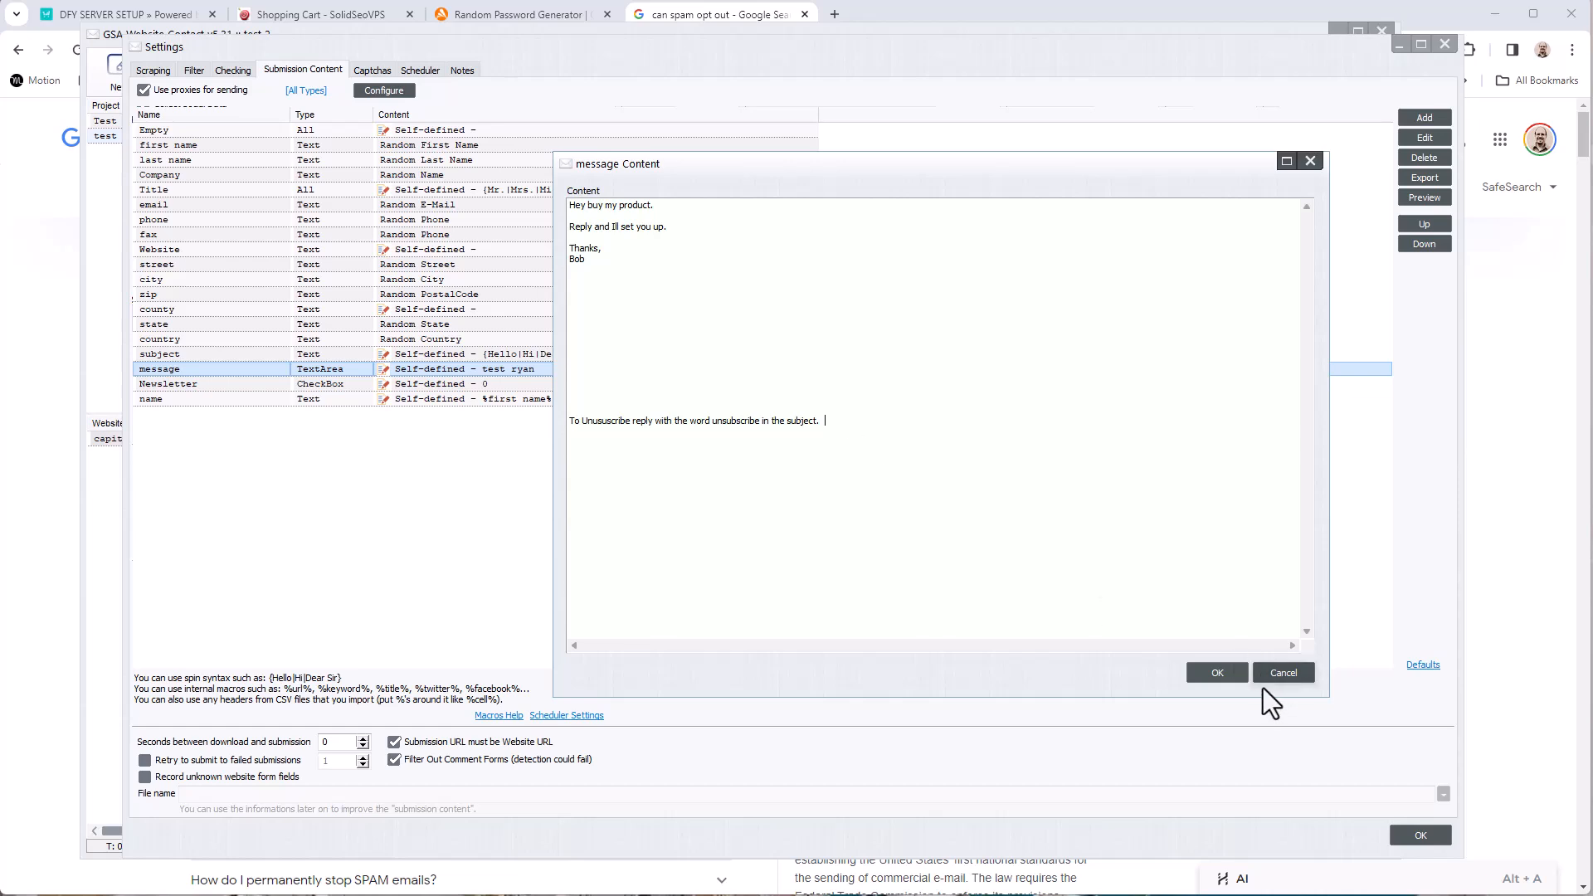
pyautogui.click(1199, 673)
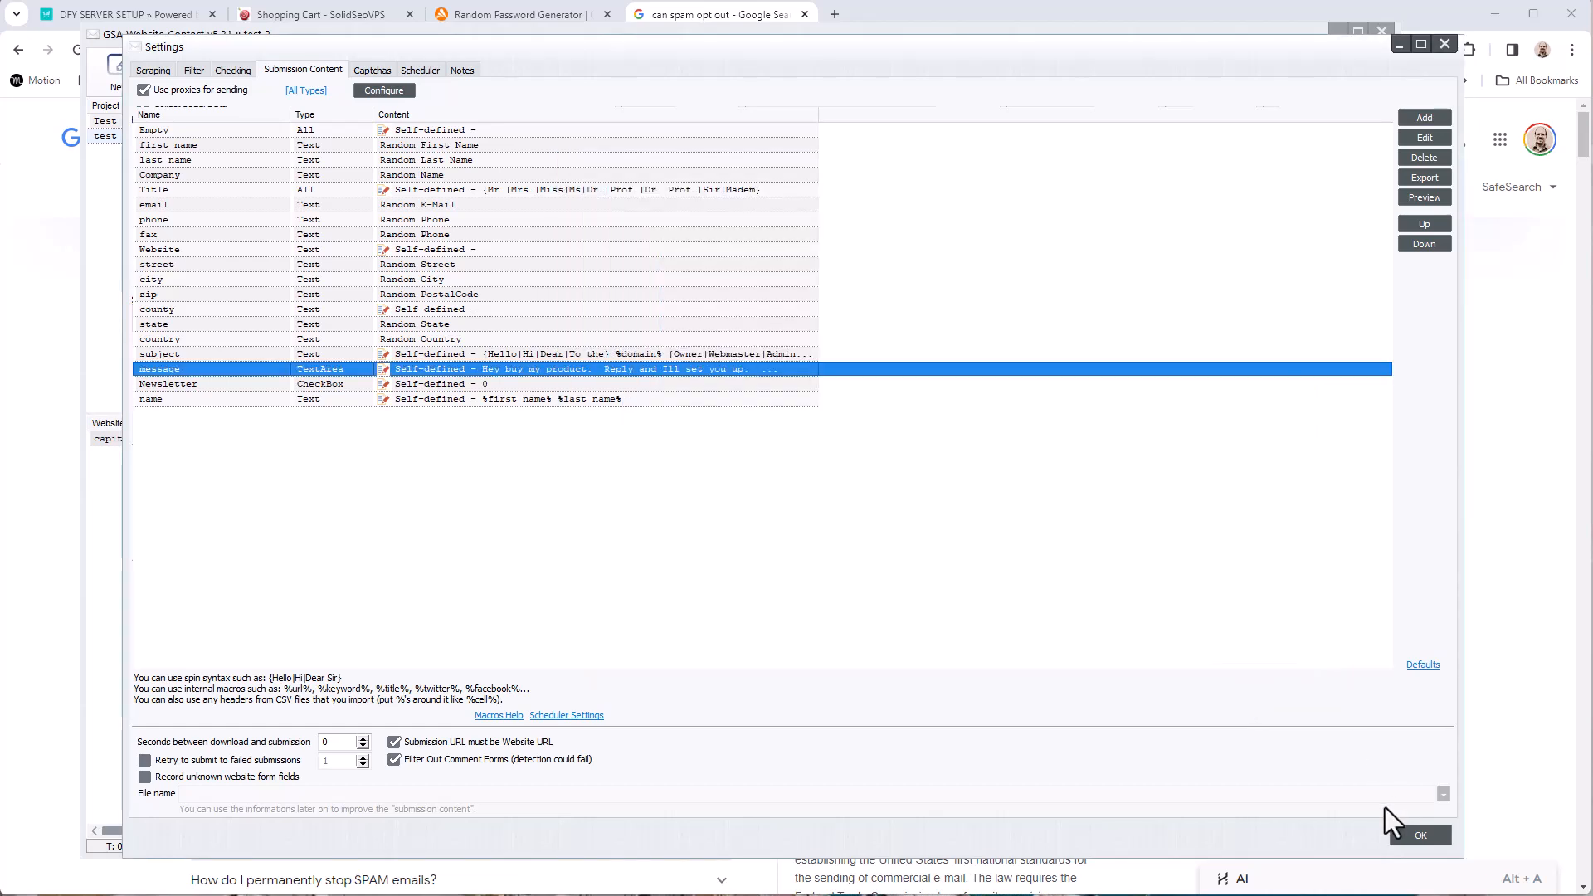
pyautogui.click(1411, 834)
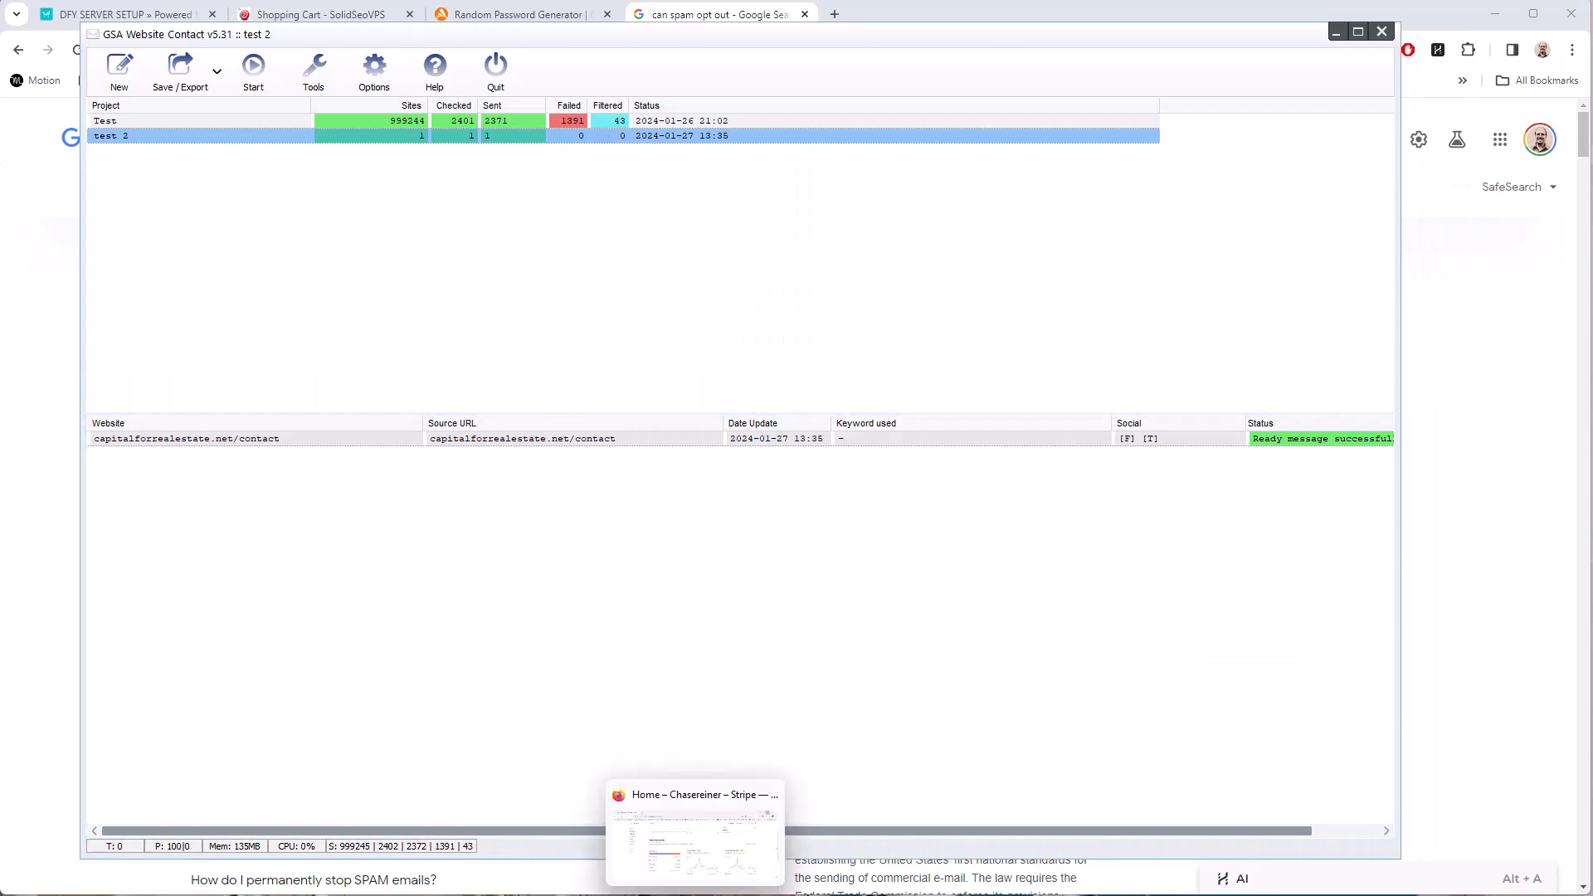
# Switch to Firefox, open the Gmail inbox and enlarge the browser window to fill the screen.
pyautogui.click(695, 892)
pyautogui.click(407, 56)
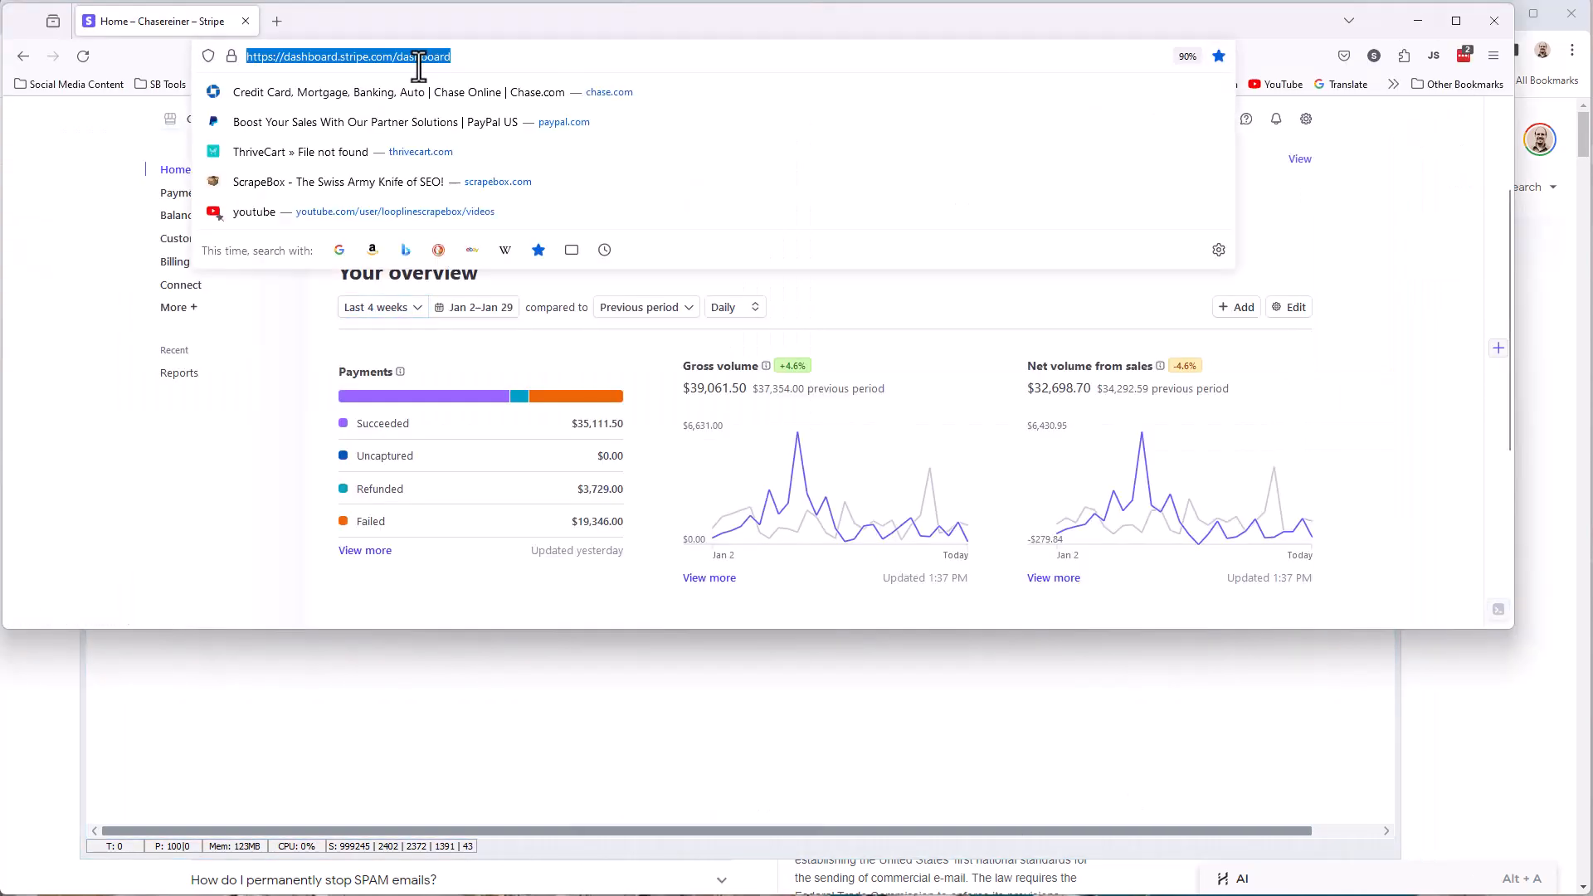
pyautogui.write('google.com/')
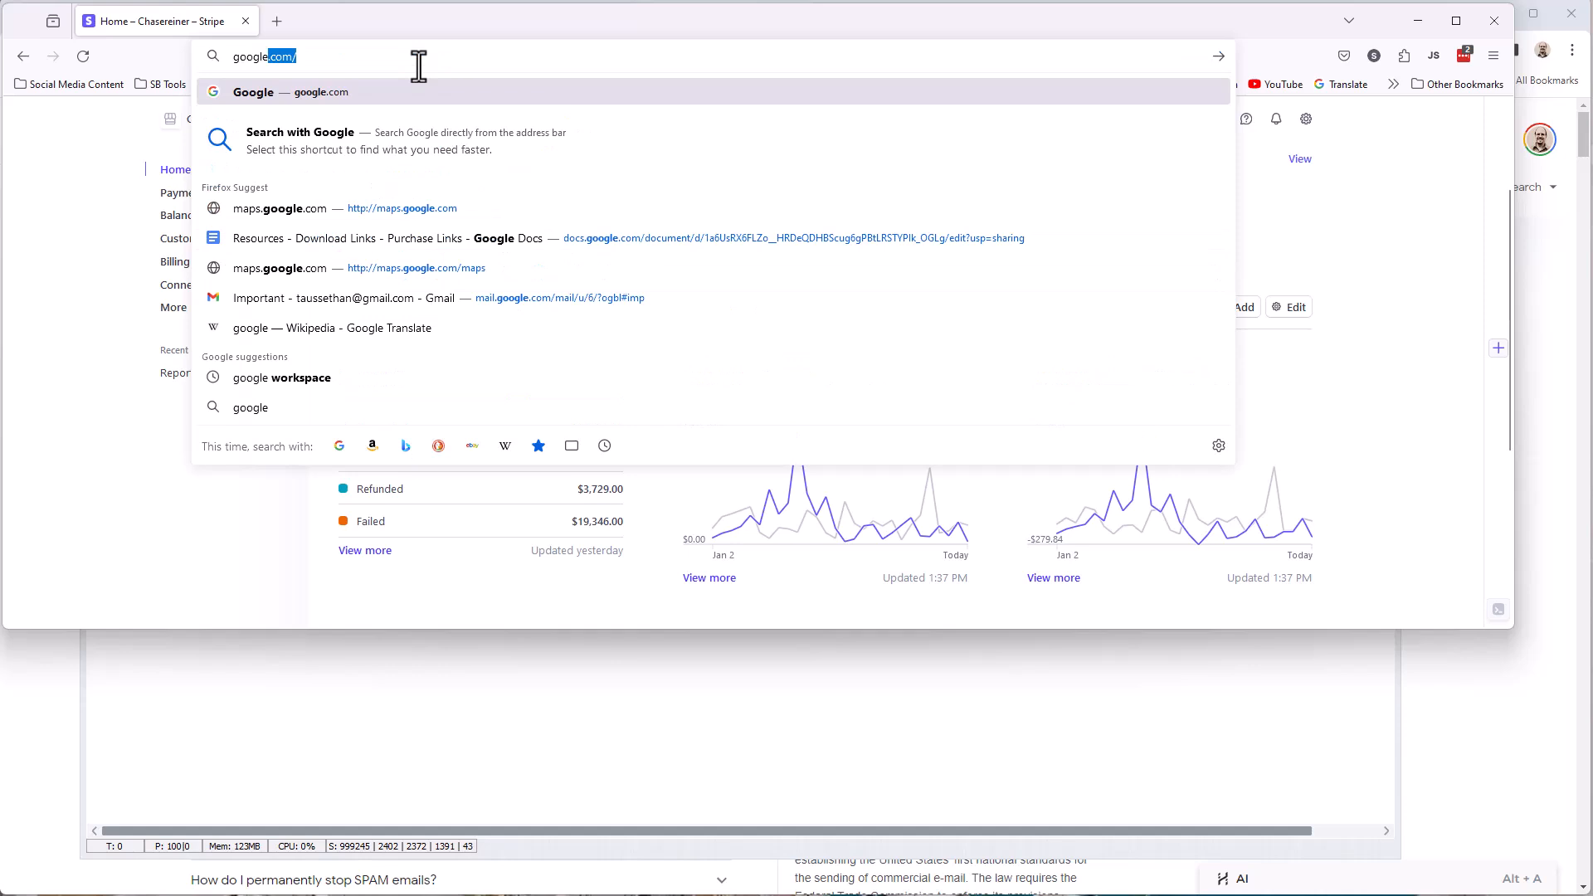
pyautogui.click(295, 298)
pyautogui.moveTo(1516, 630); pyautogui.dragTo(1574, 886)
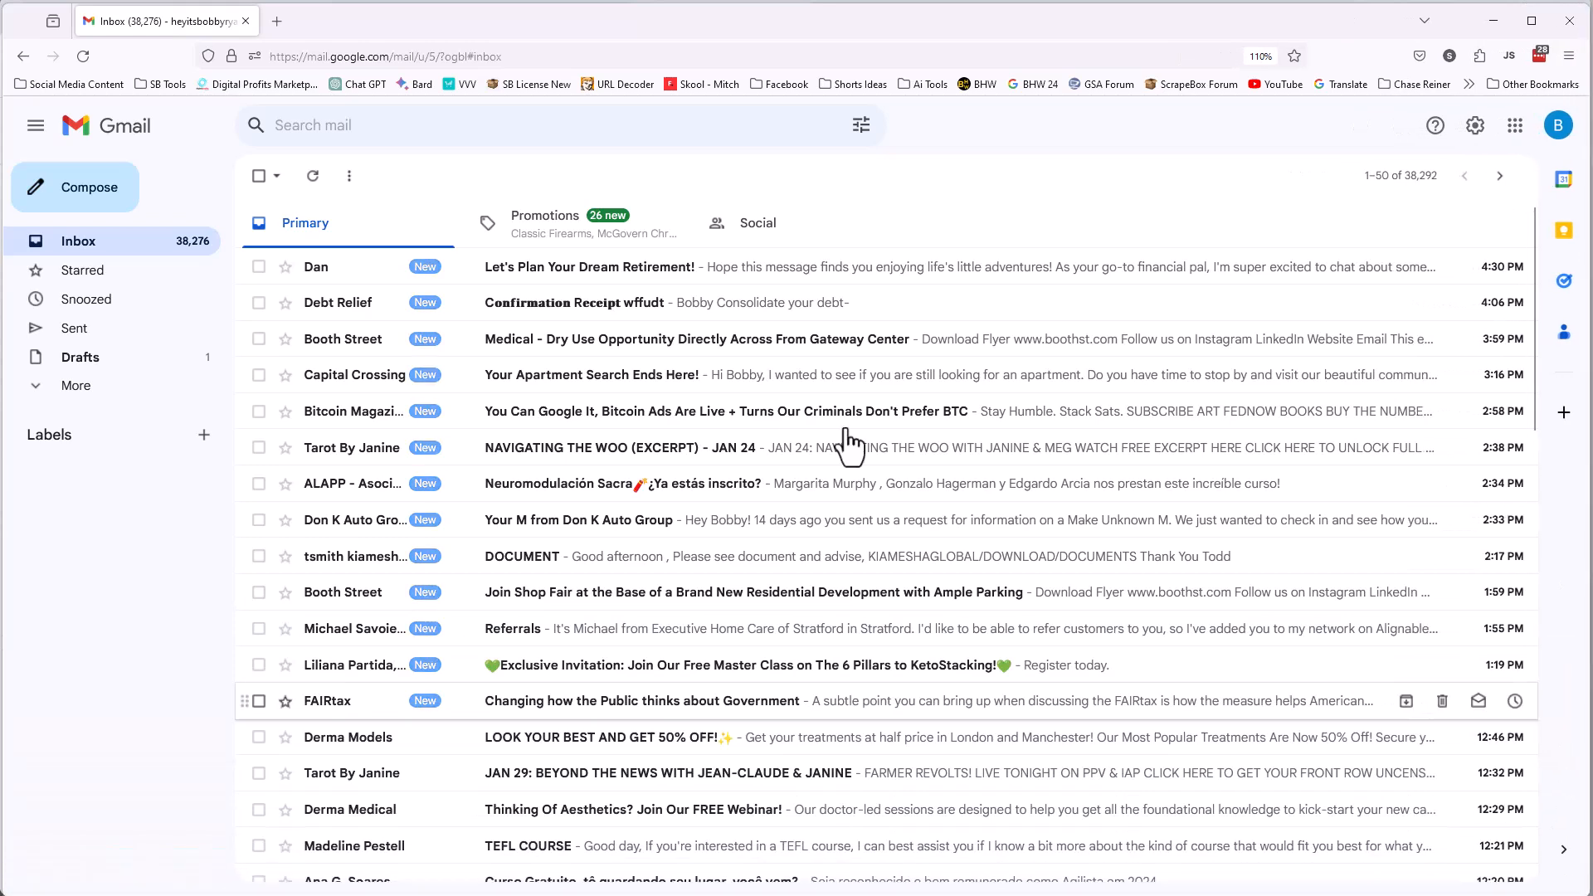
# Search the mailbox for "subject:unsubscribe".
pyautogui.click(437, 125)
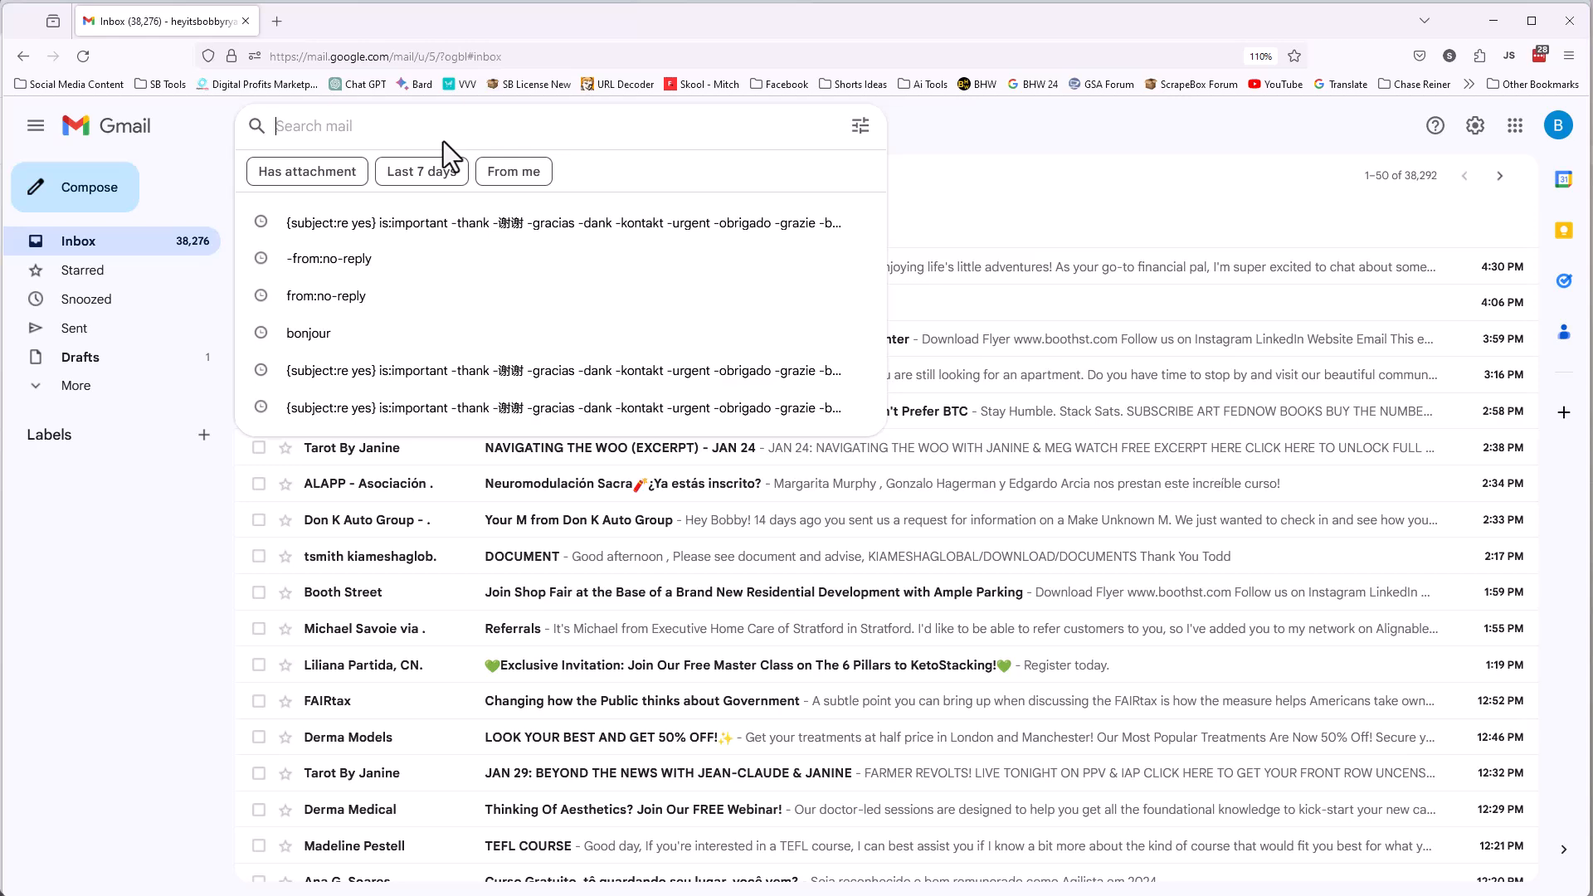
pyautogui.write('sub')
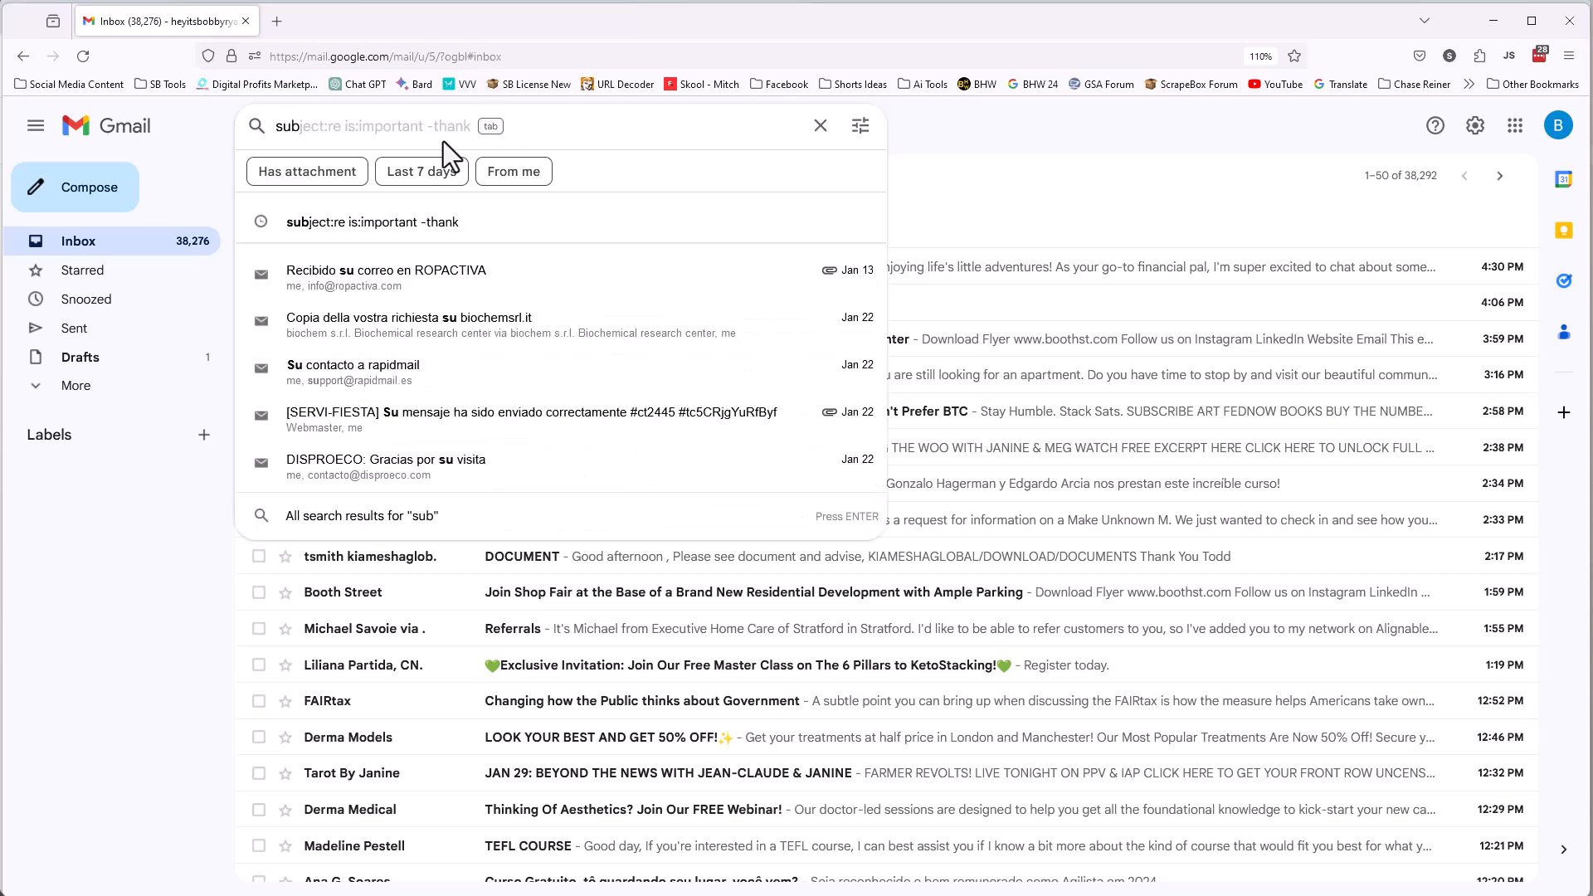
pyautogui.write('ject:u')
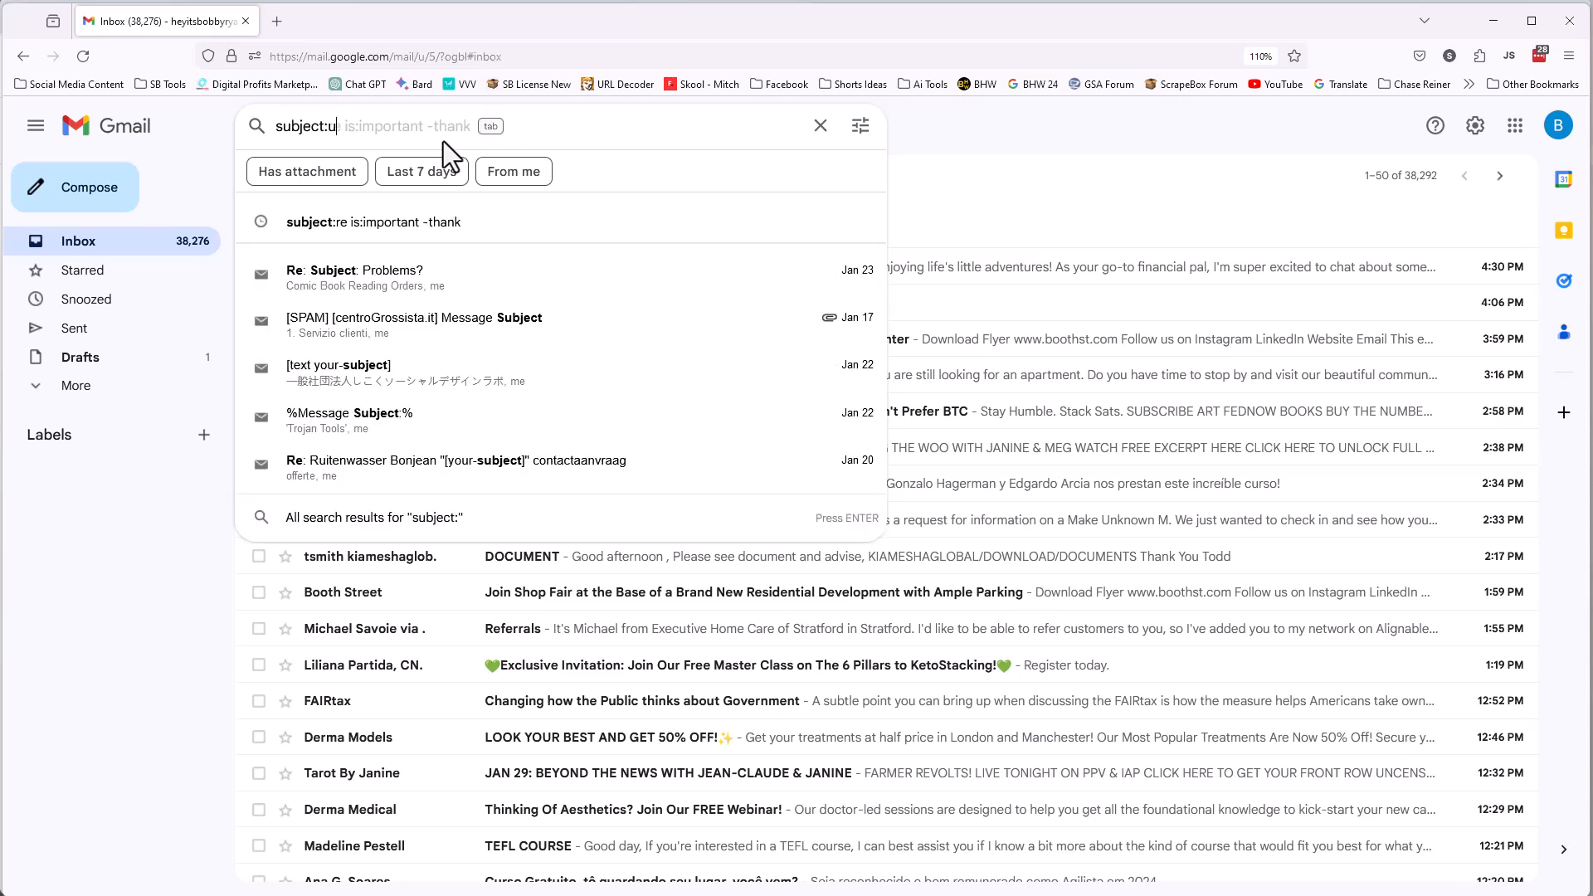
pyautogui.write('nsubscribe')
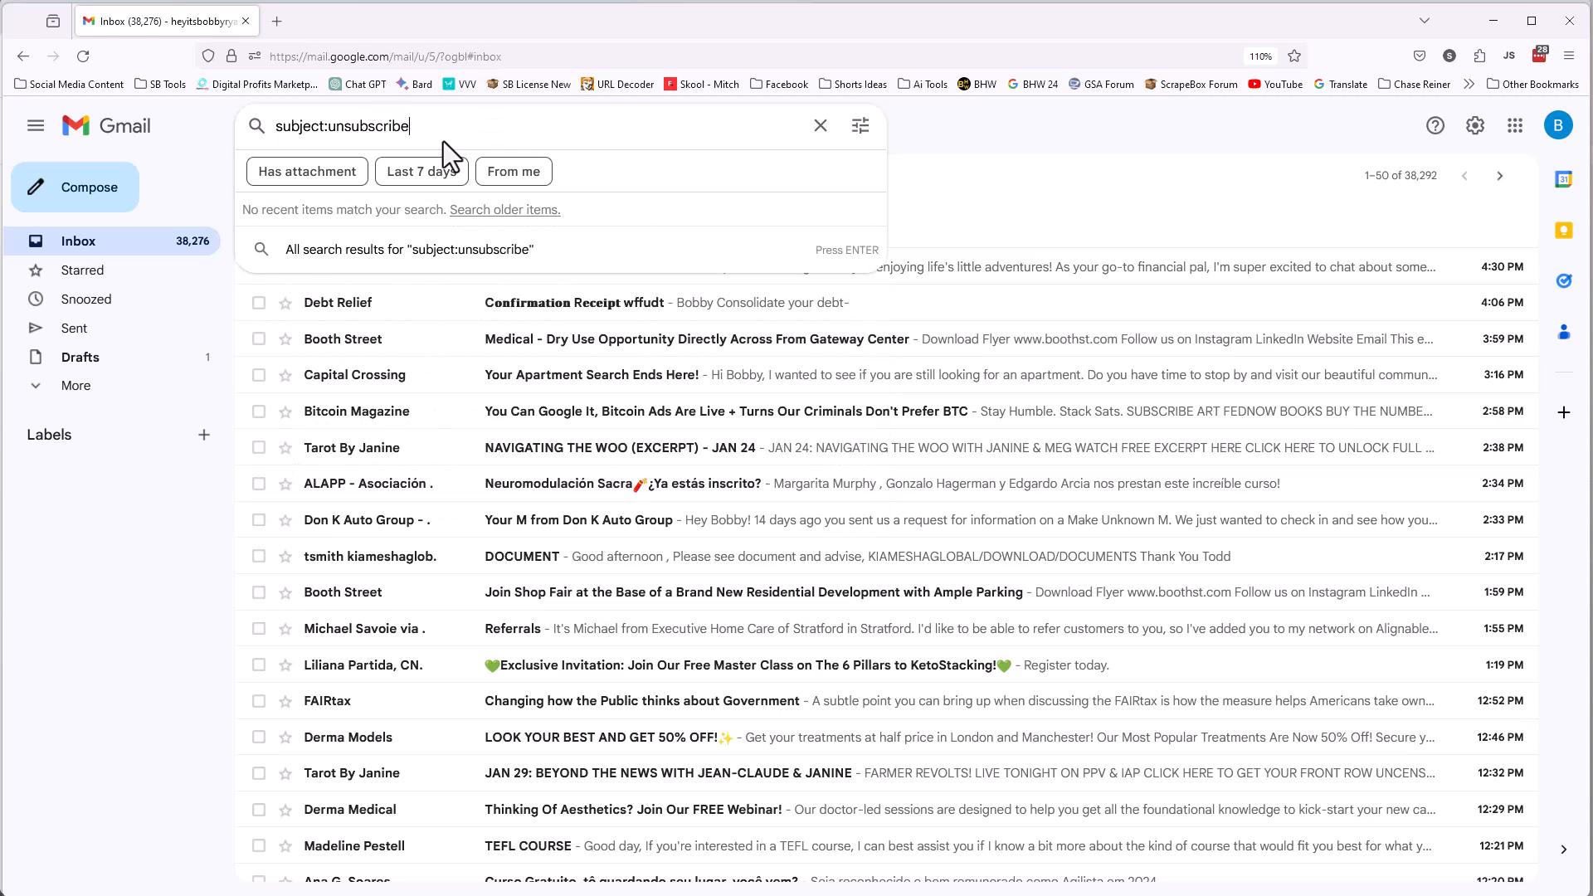
pyautogui.press('Return')
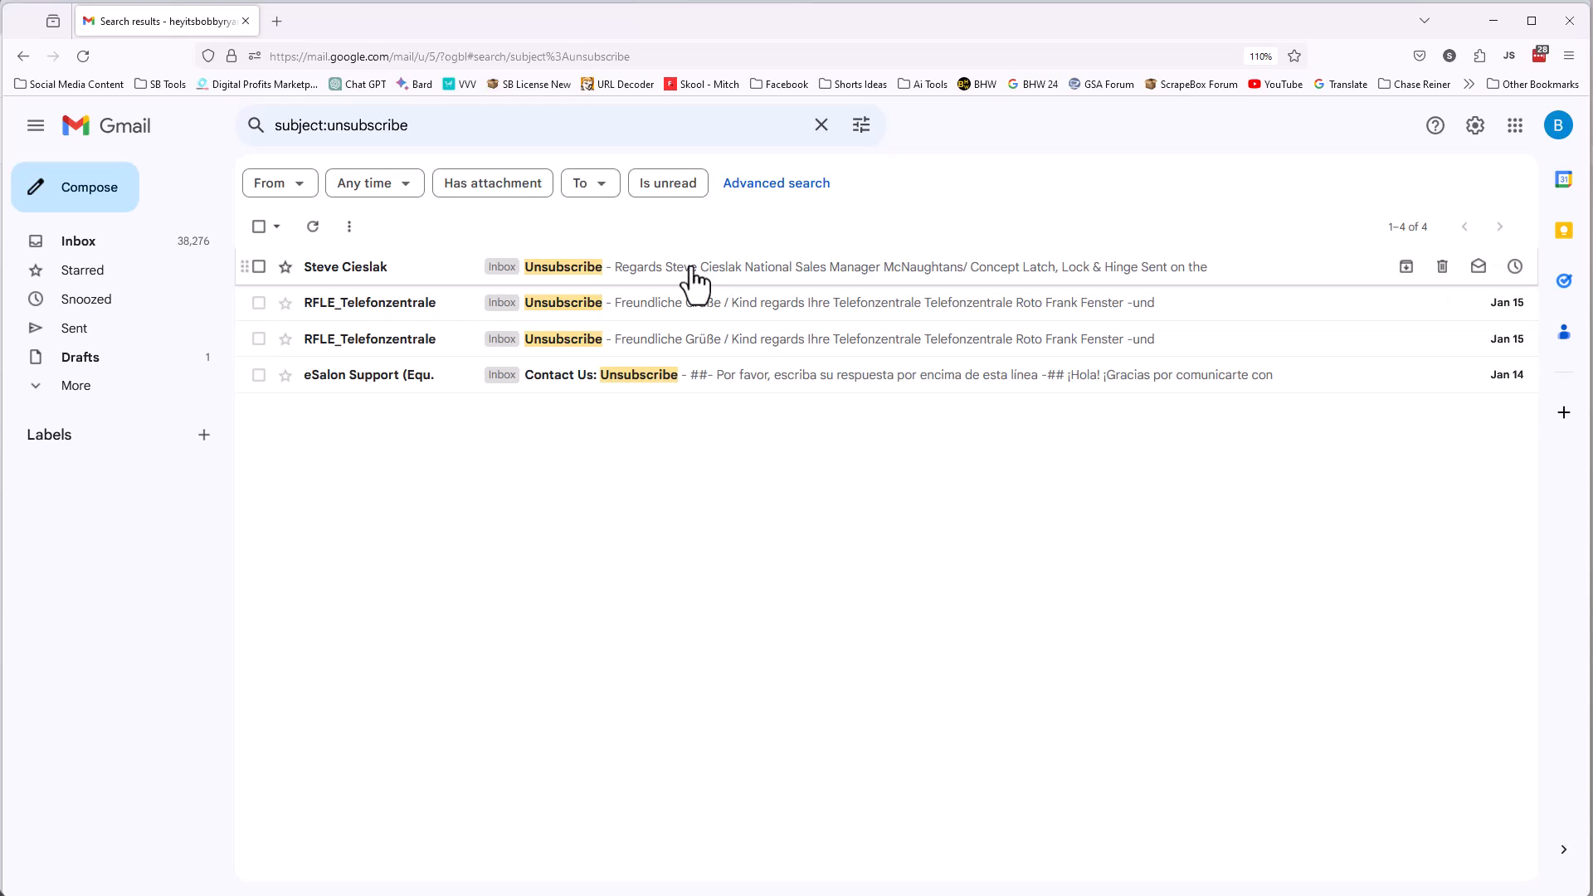
# Open the first unsubscribe reply and copy the domain Mcnaughtans.com.au from the quoted original message's subject line.
pyautogui.click(713, 272)
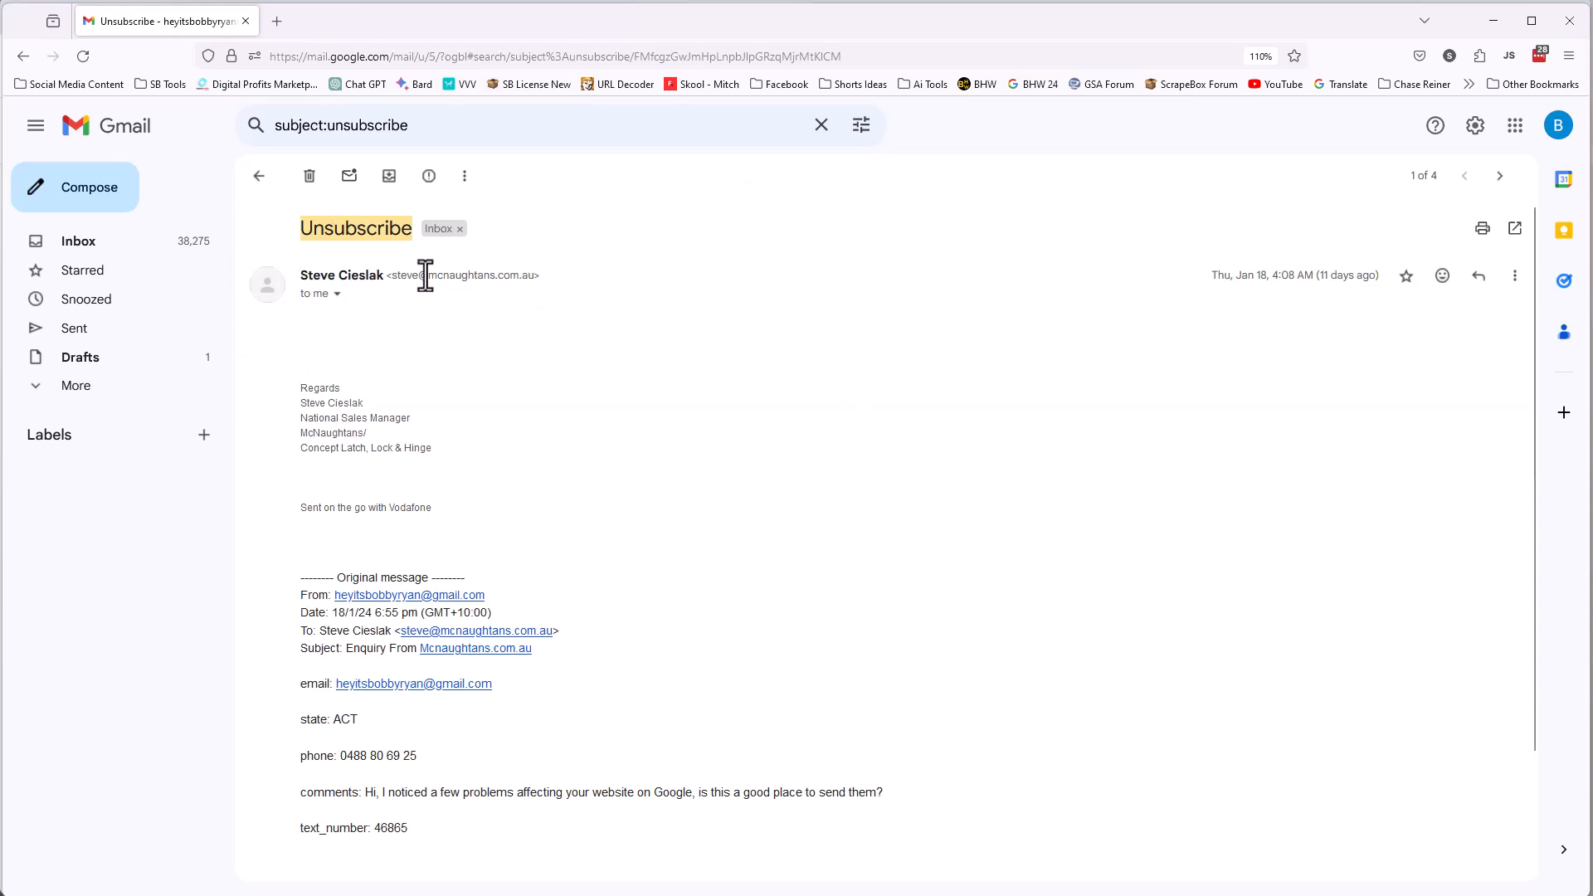
pyautogui.moveTo(427, 275); pyautogui.dragTo(536, 276)
pyautogui.click(573, 442)
pyautogui.scroll(-3, 431, 449)
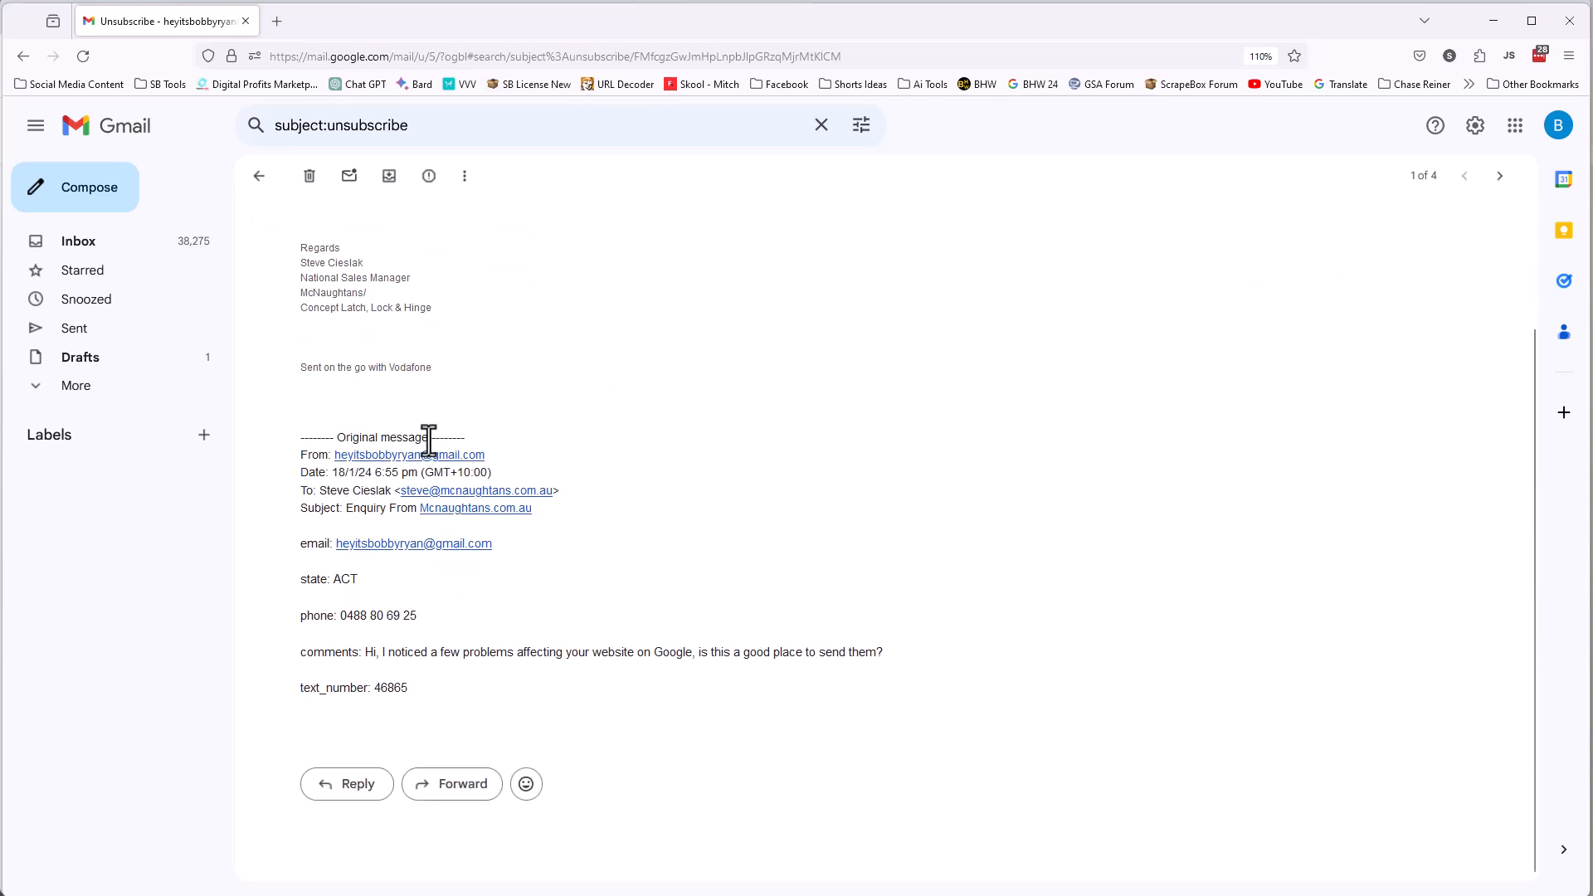
pyautogui.scroll(2, 429, 441)
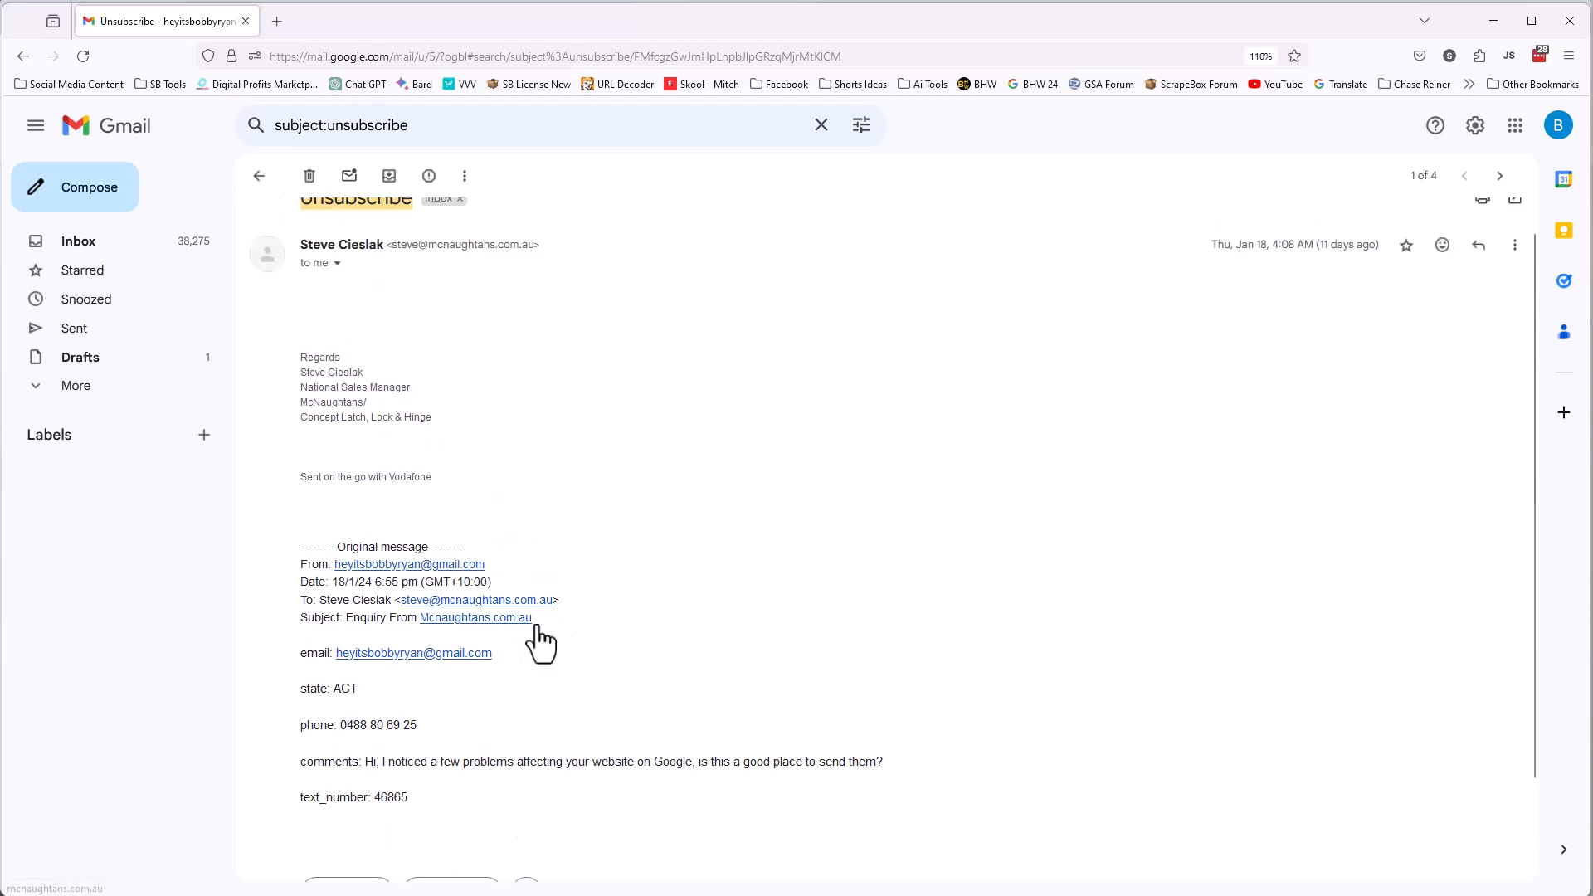
pyautogui.moveTo(545, 619); pyautogui.dragTo(420, 614)
pyautogui.hotkey('ctrl', 'c')
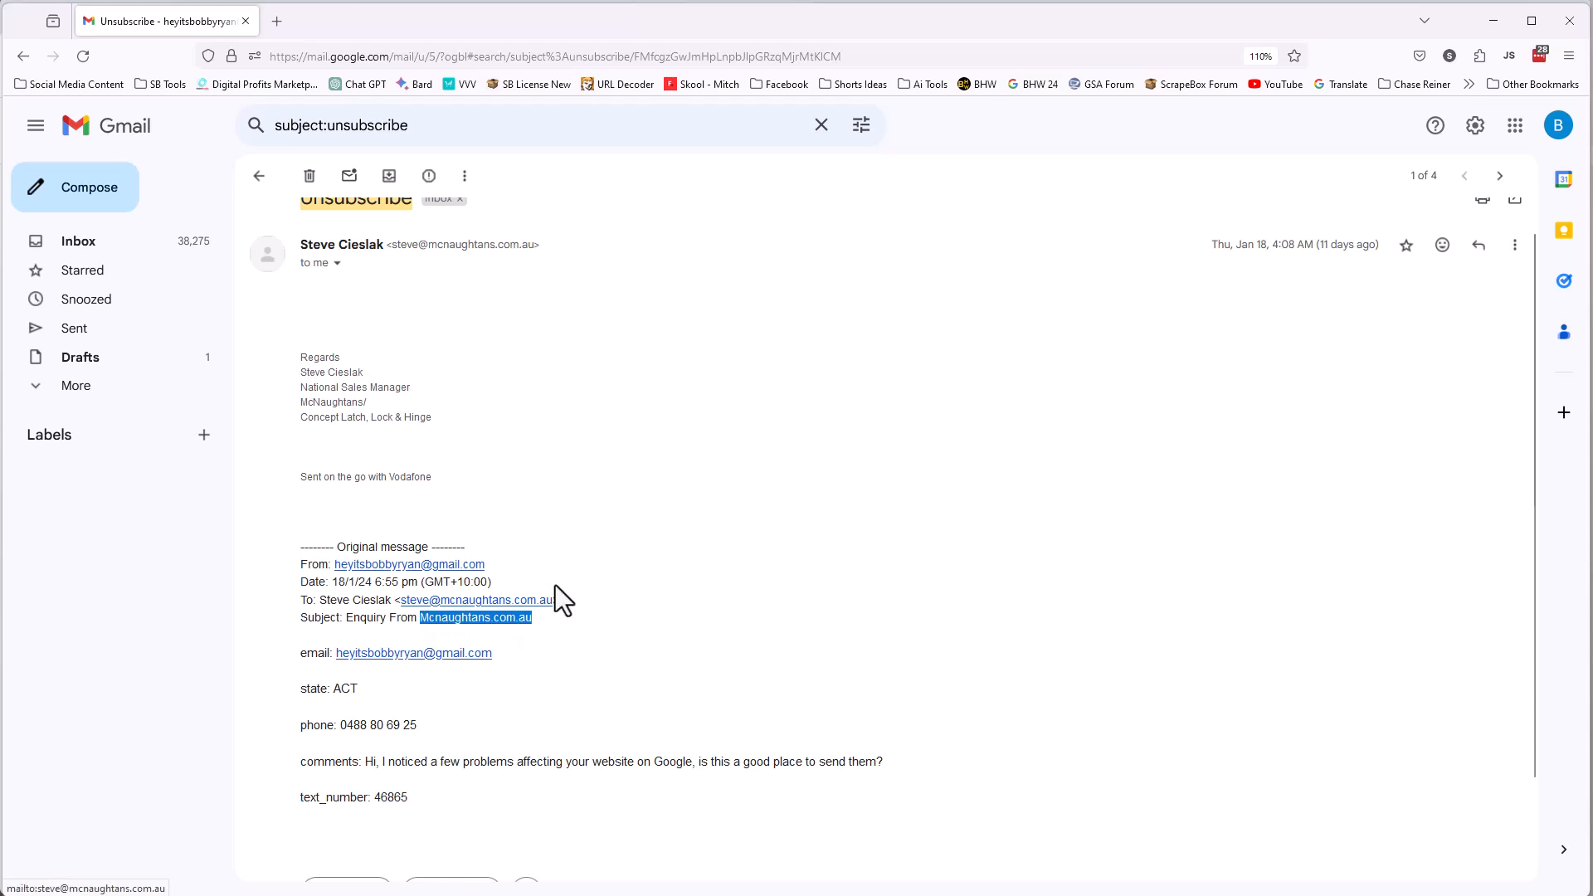
# Switch to GSA Website Contact and add a %domain% line below the unsubscribe instruction in test 2's message.
pyautogui.click(1410, 894)
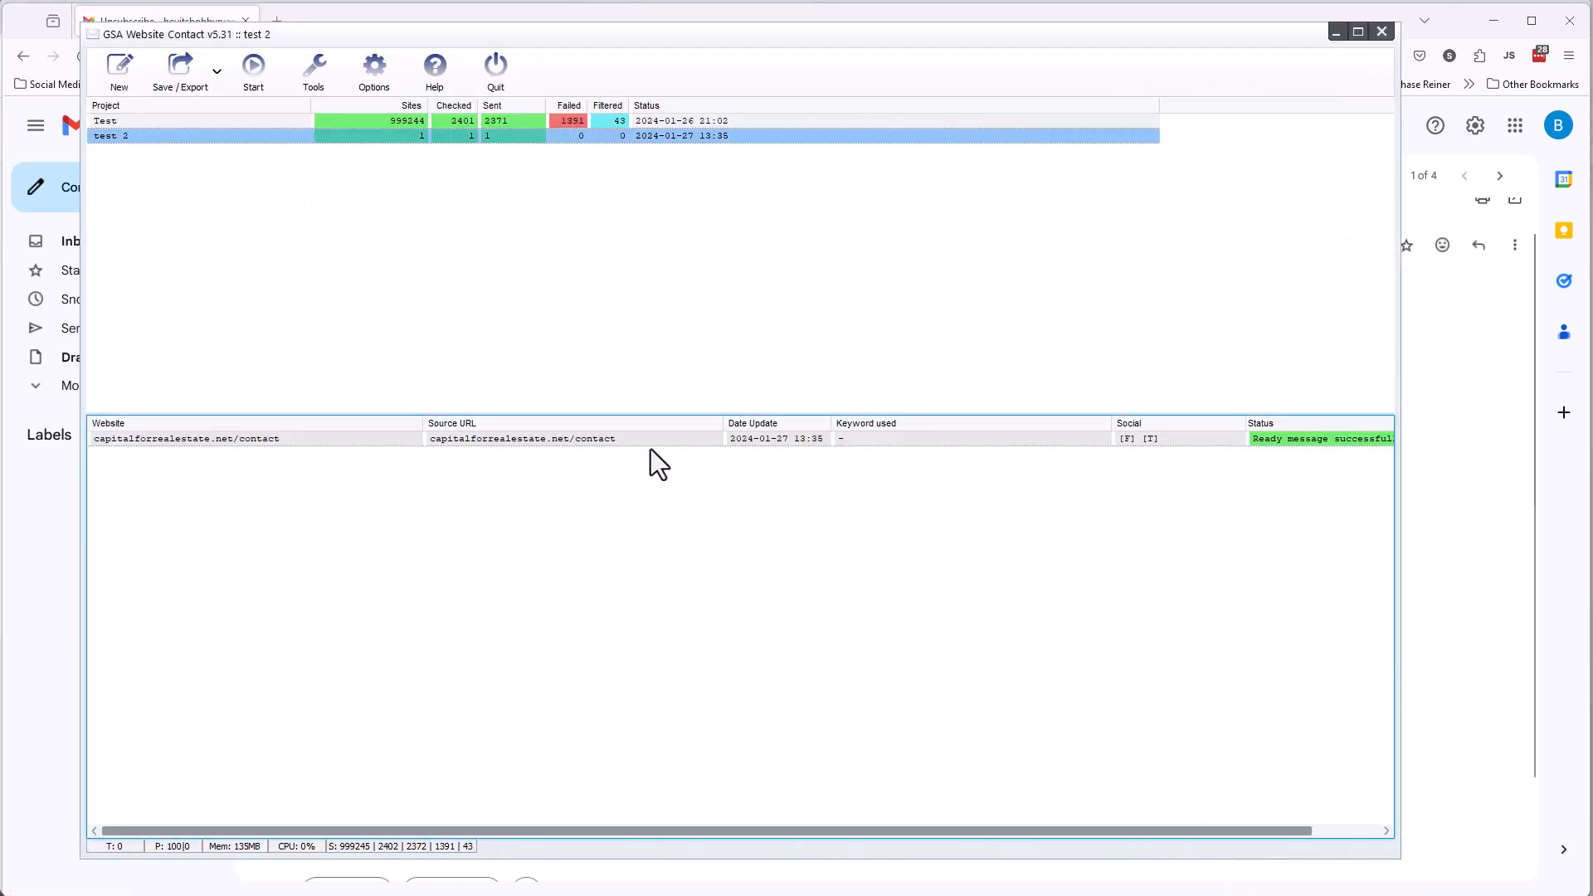
pyautogui.doubleClick(146, 137)
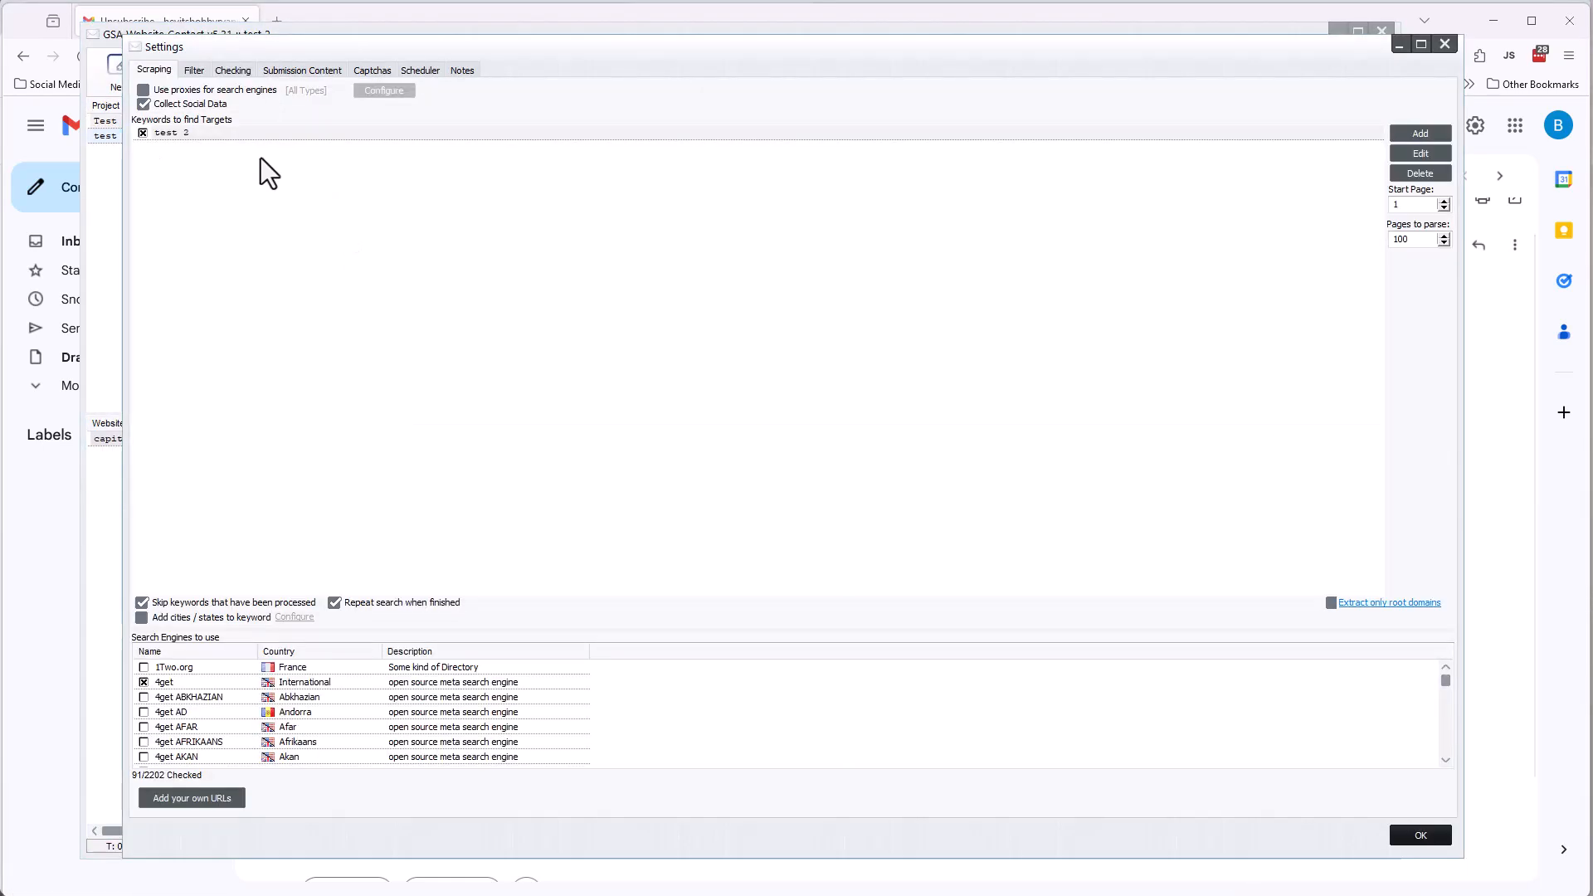
pyautogui.click(302, 70)
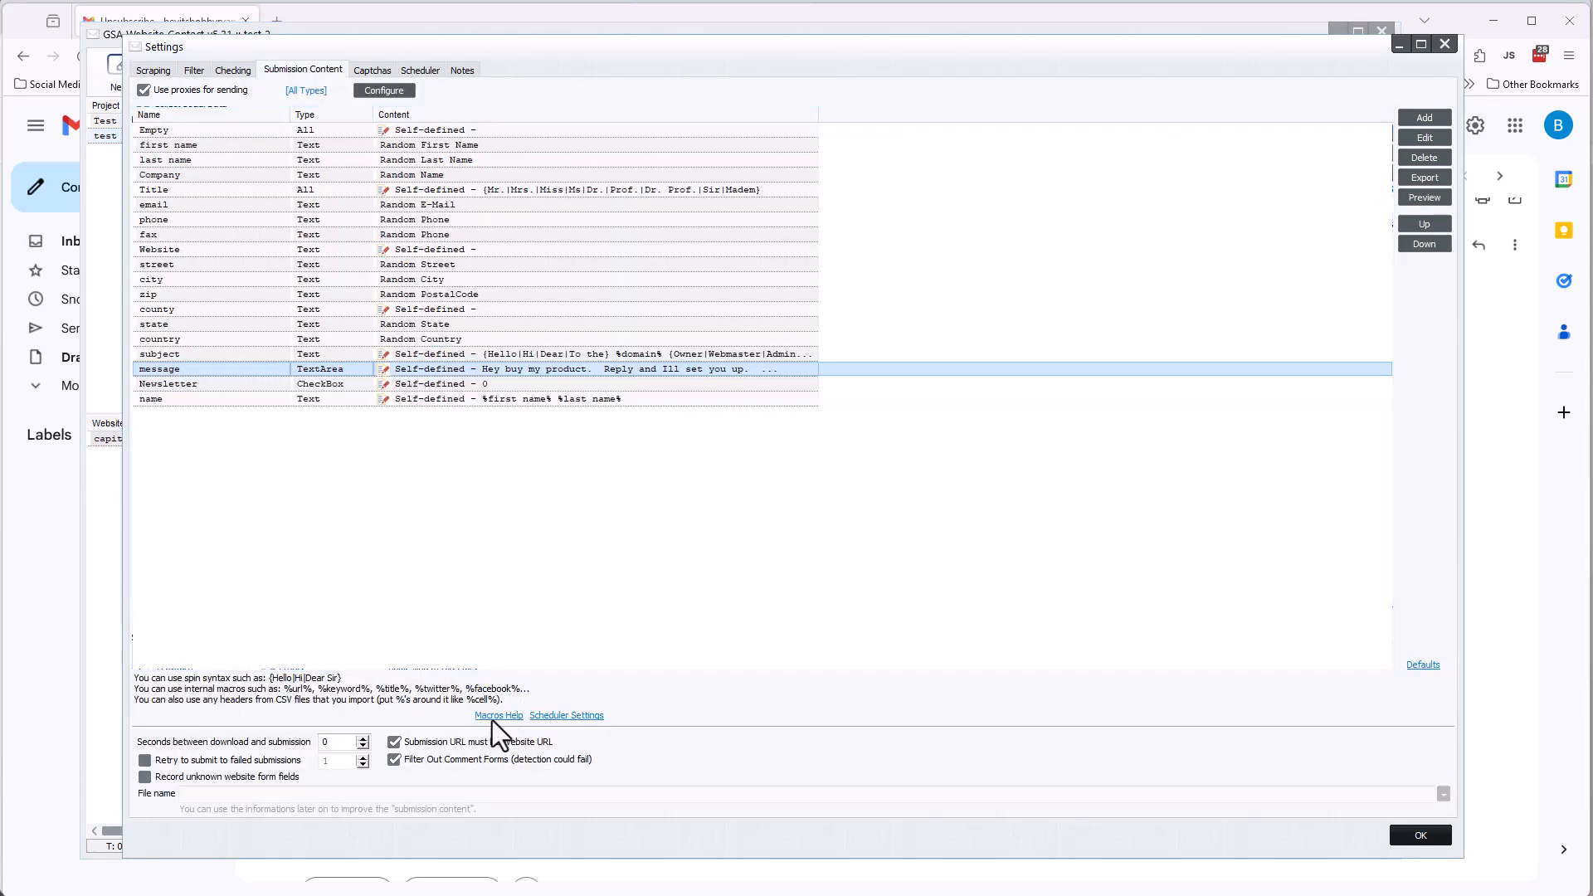
pyautogui.doubleClick(386, 370)
pyautogui.click(841, 424)
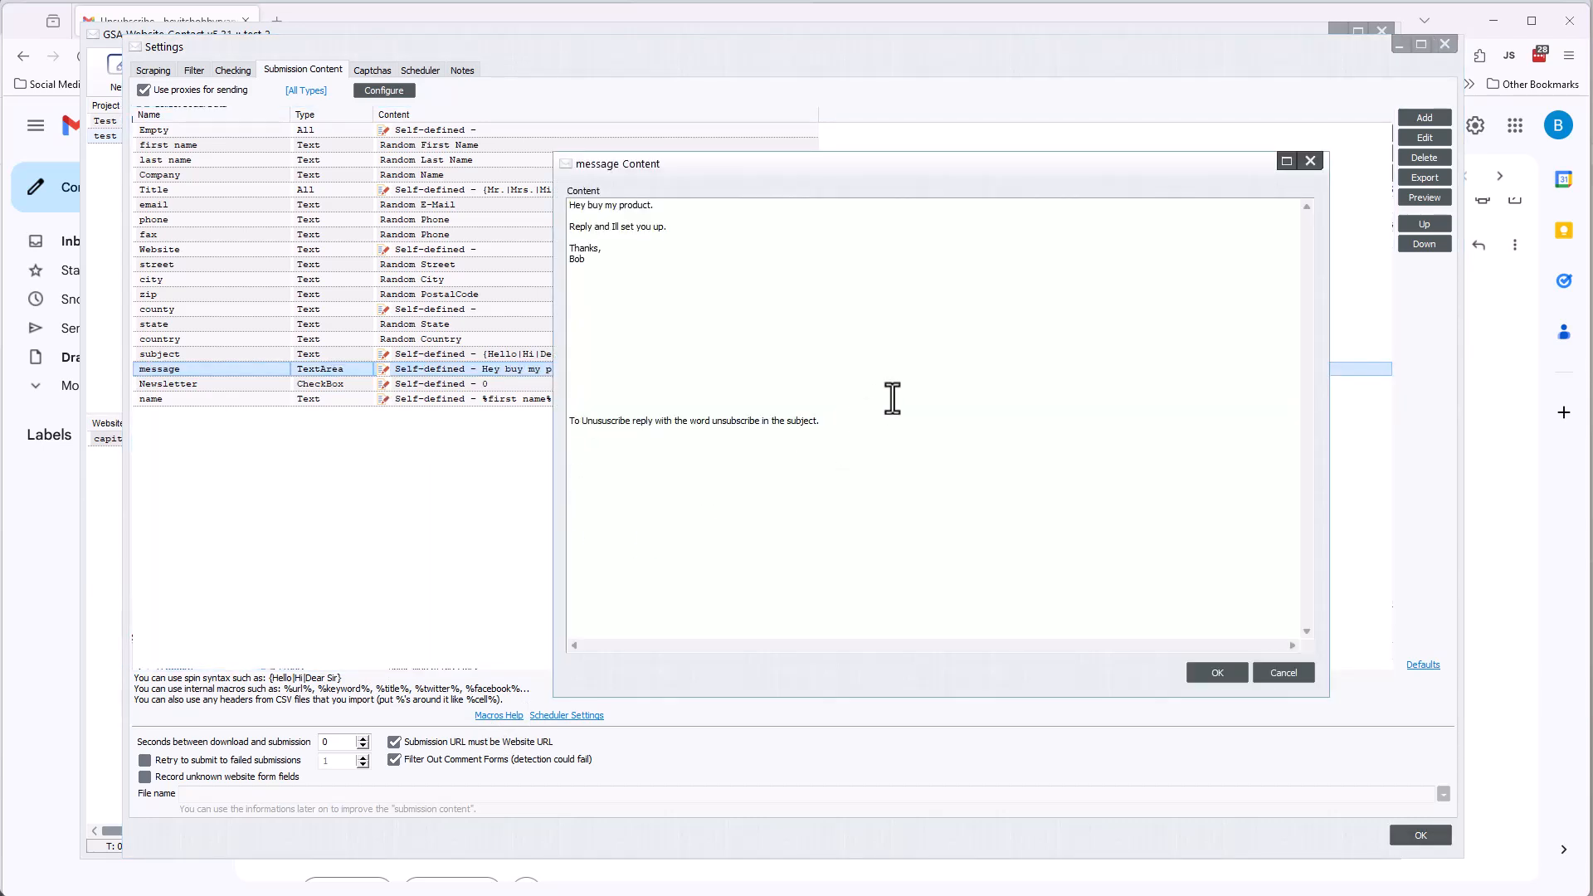
pyautogui.write('%domain%')
# Try replacing the %domain% line with the copied domain, undo the replacement, and confirm the message content.
pyautogui.moveTo(618, 432); pyautogui.dragTo(515, 434)
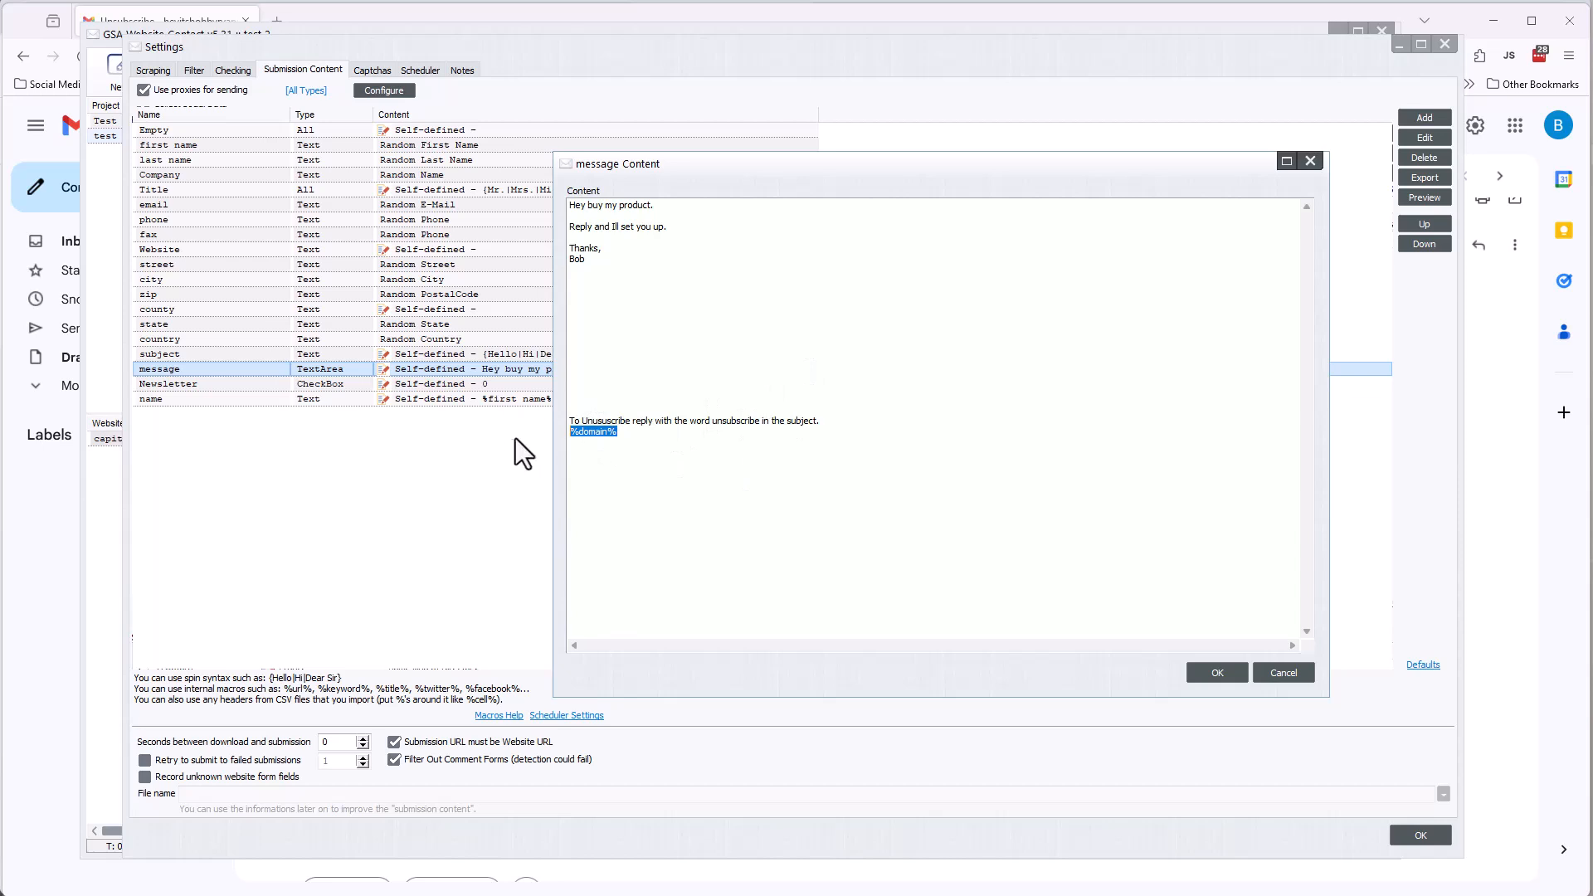
pyautogui.hotkey('ctrl', 'v')
pyautogui.hotkey('ctrl', 'z')
pyautogui.click(1213, 679)
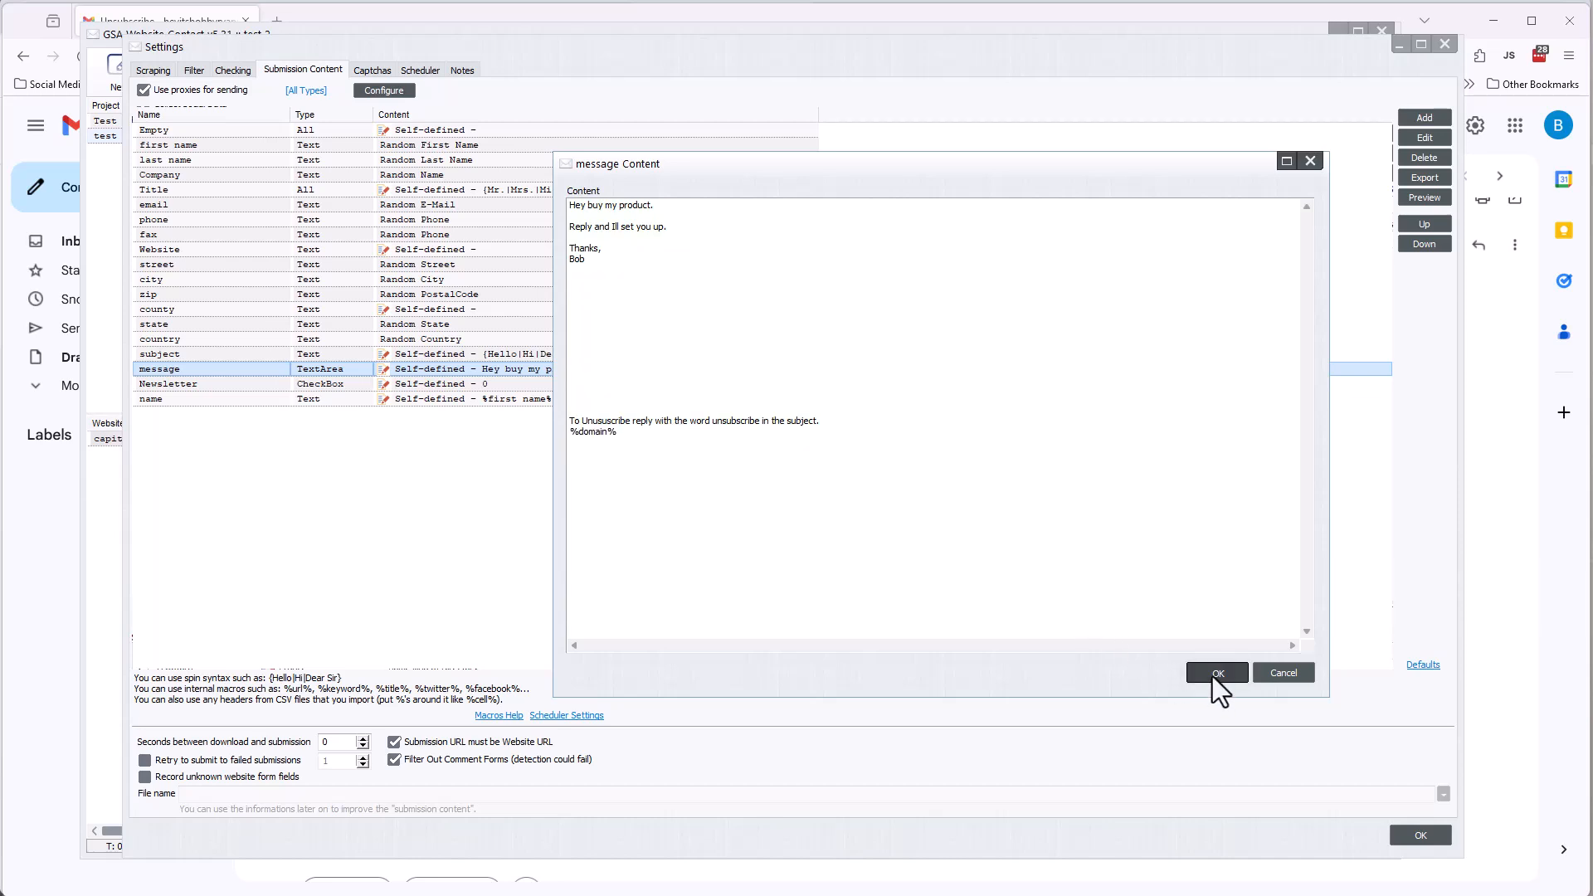
# Switch to Firefox, review the unsubscribe reply with its quoted original message, and minimize the browser.
pyautogui.click(1483, 481)
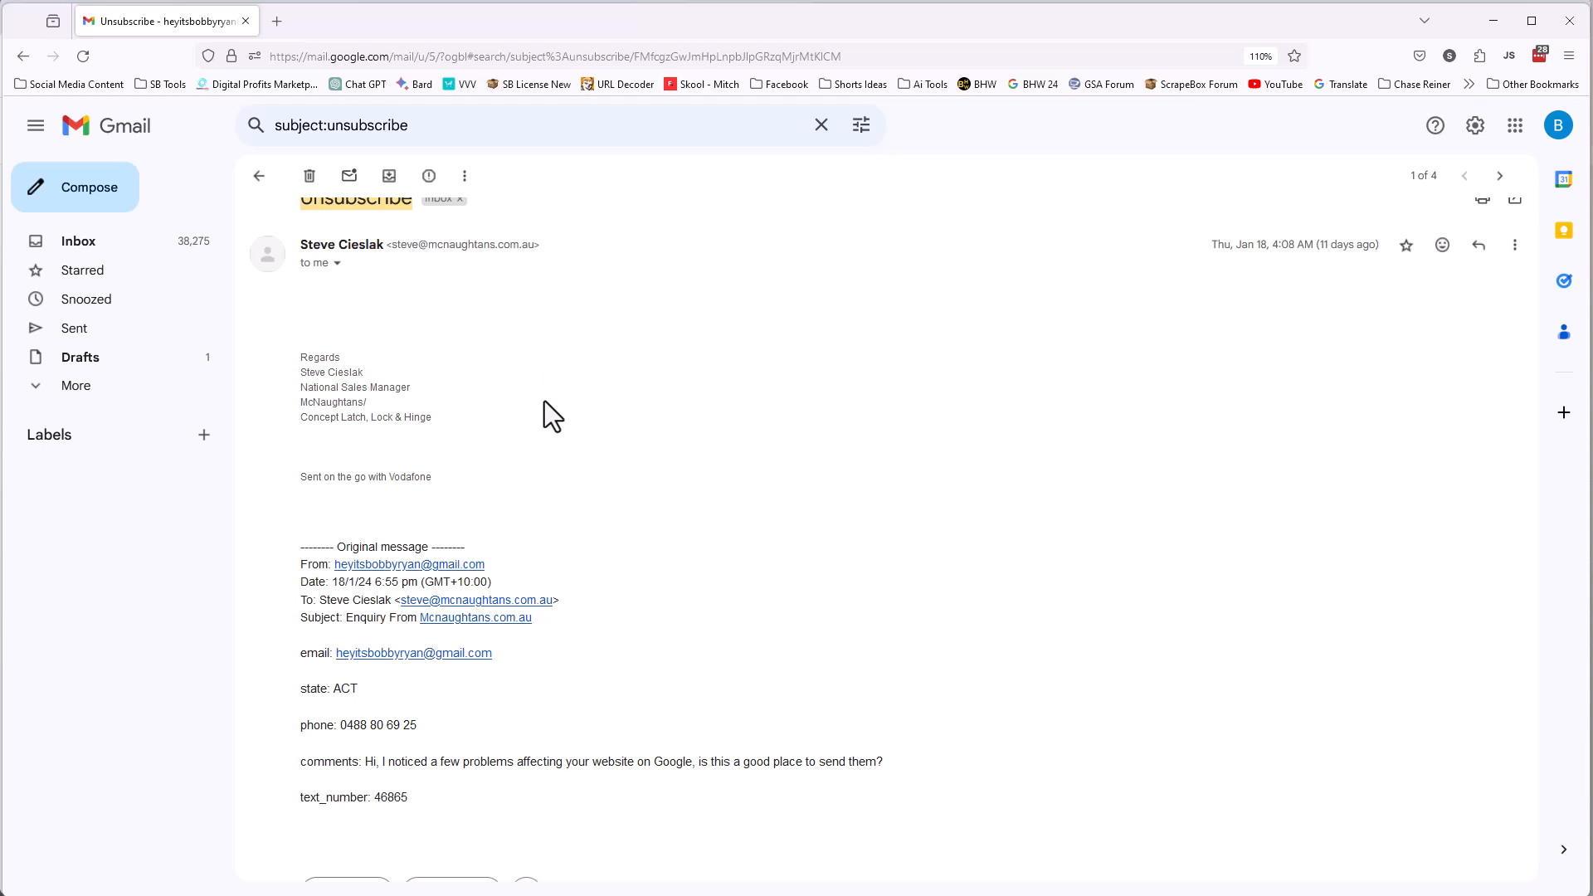
pyautogui.scroll(-2, 546, 480)
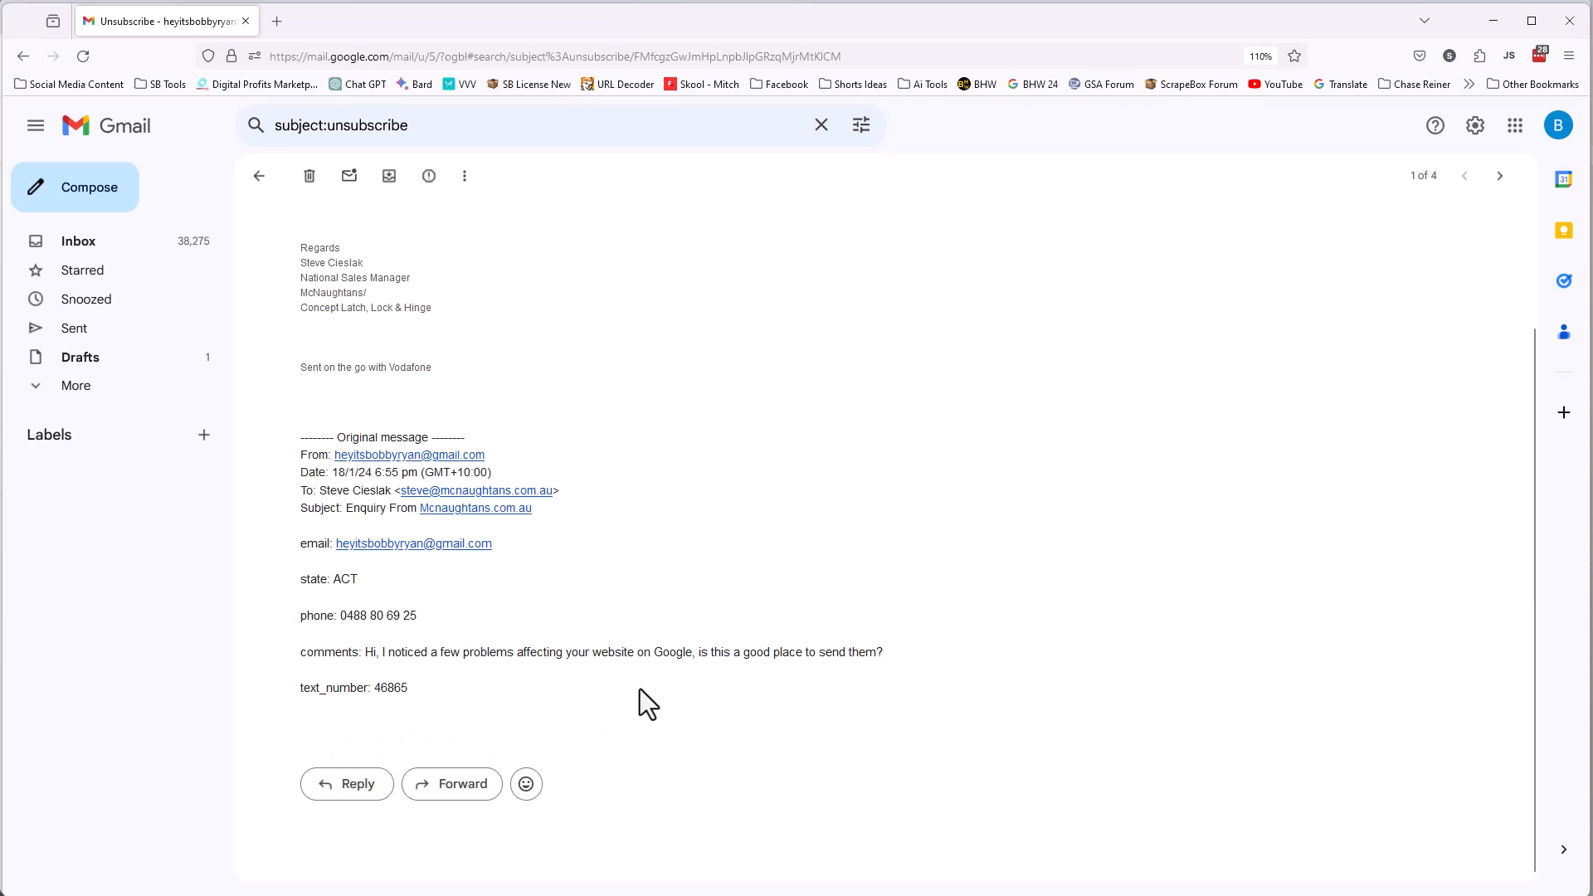
pyautogui.scroll(3, 647, 689)
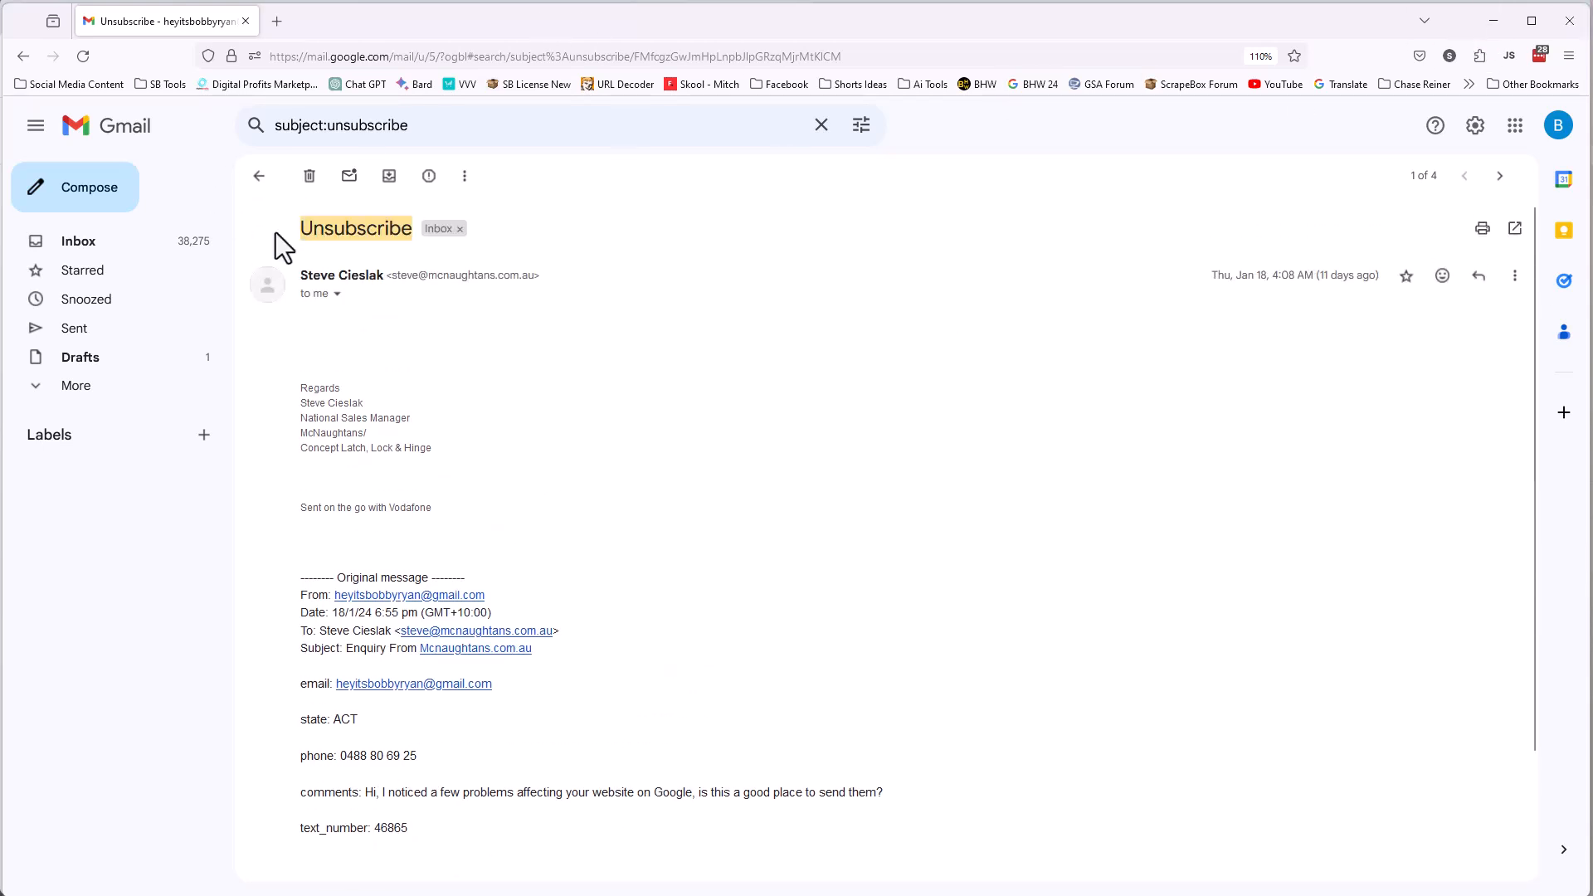
pyautogui.click(1505, 27)
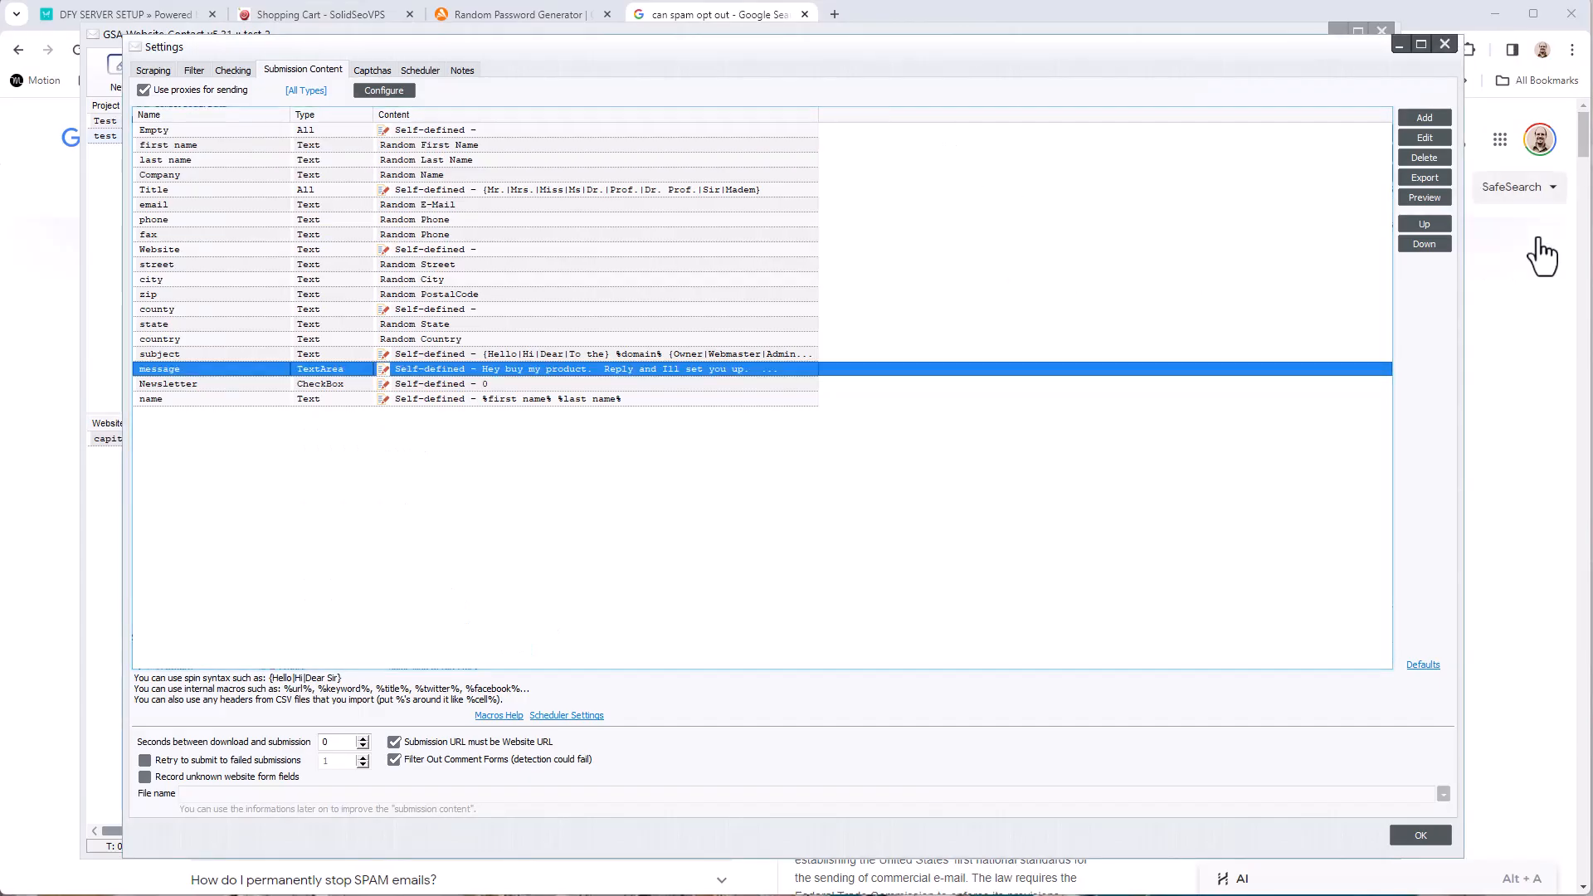
# Save the project settings, add Mcnaughtans.com.au to the Global Website Blacklist in the global options, and confirm.
pyautogui.click(1419, 834)
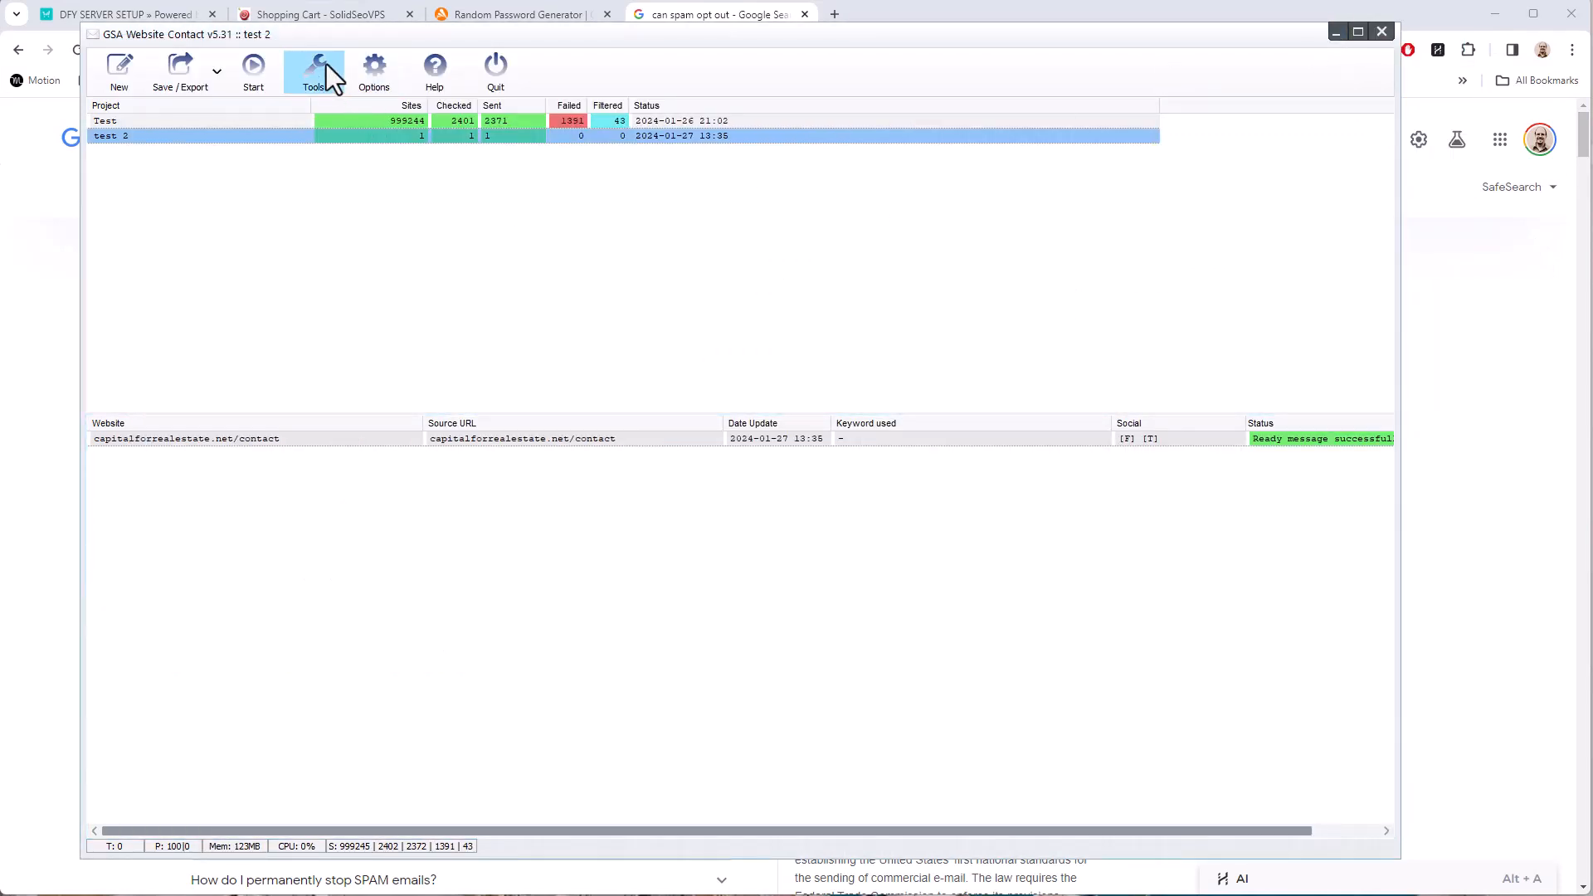
pyautogui.click(381, 70)
pyautogui.click(674, 246)
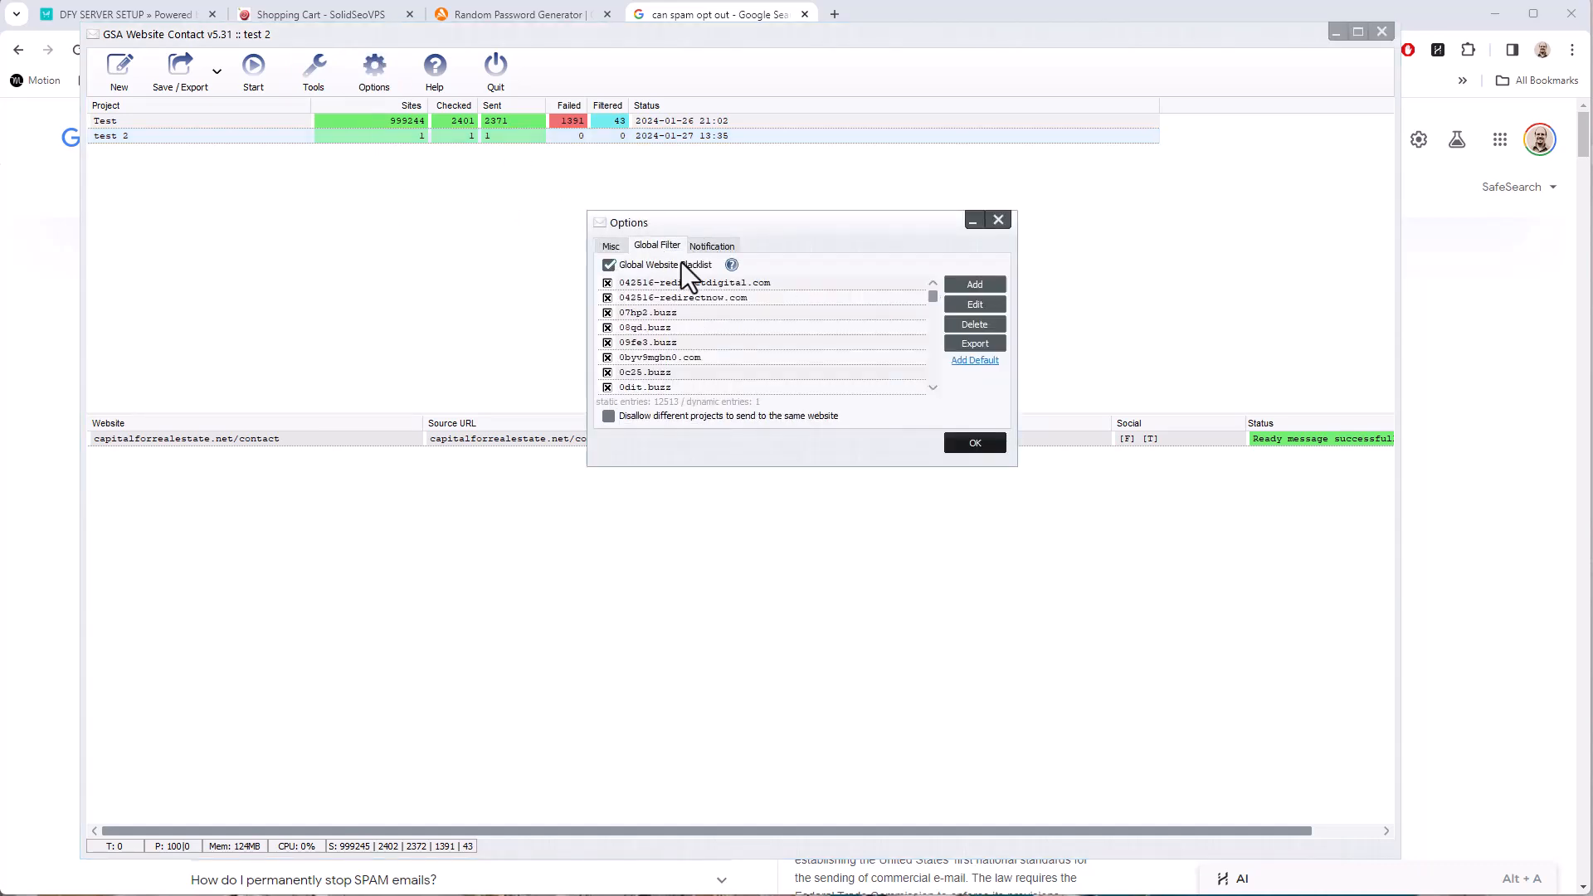
pyautogui.click(973, 286)
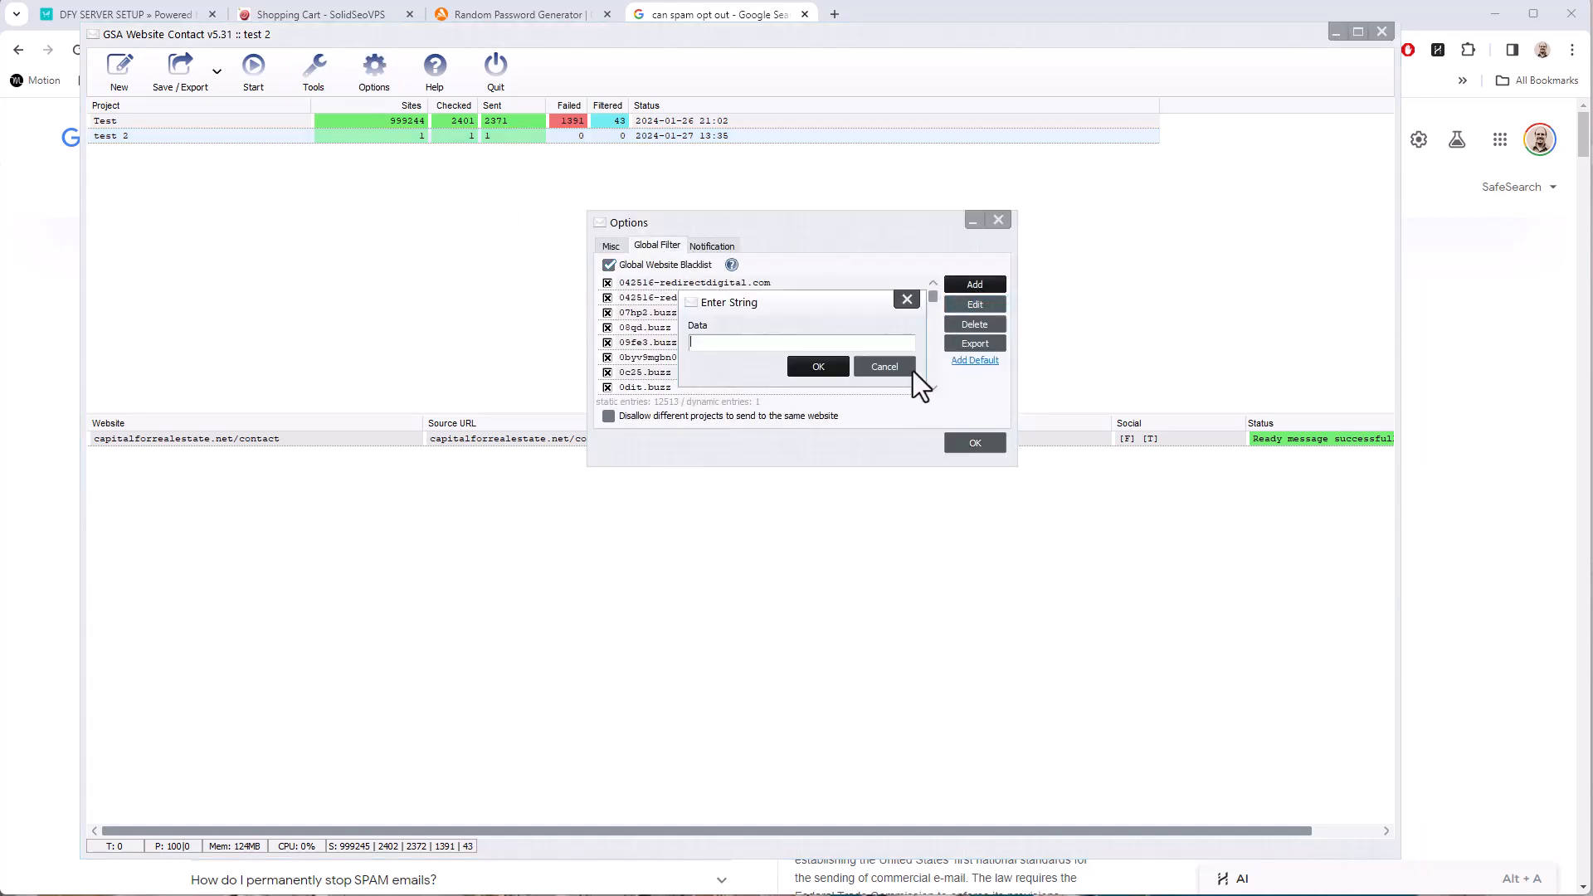
pyautogui.hotkey('ctrl', 'v')
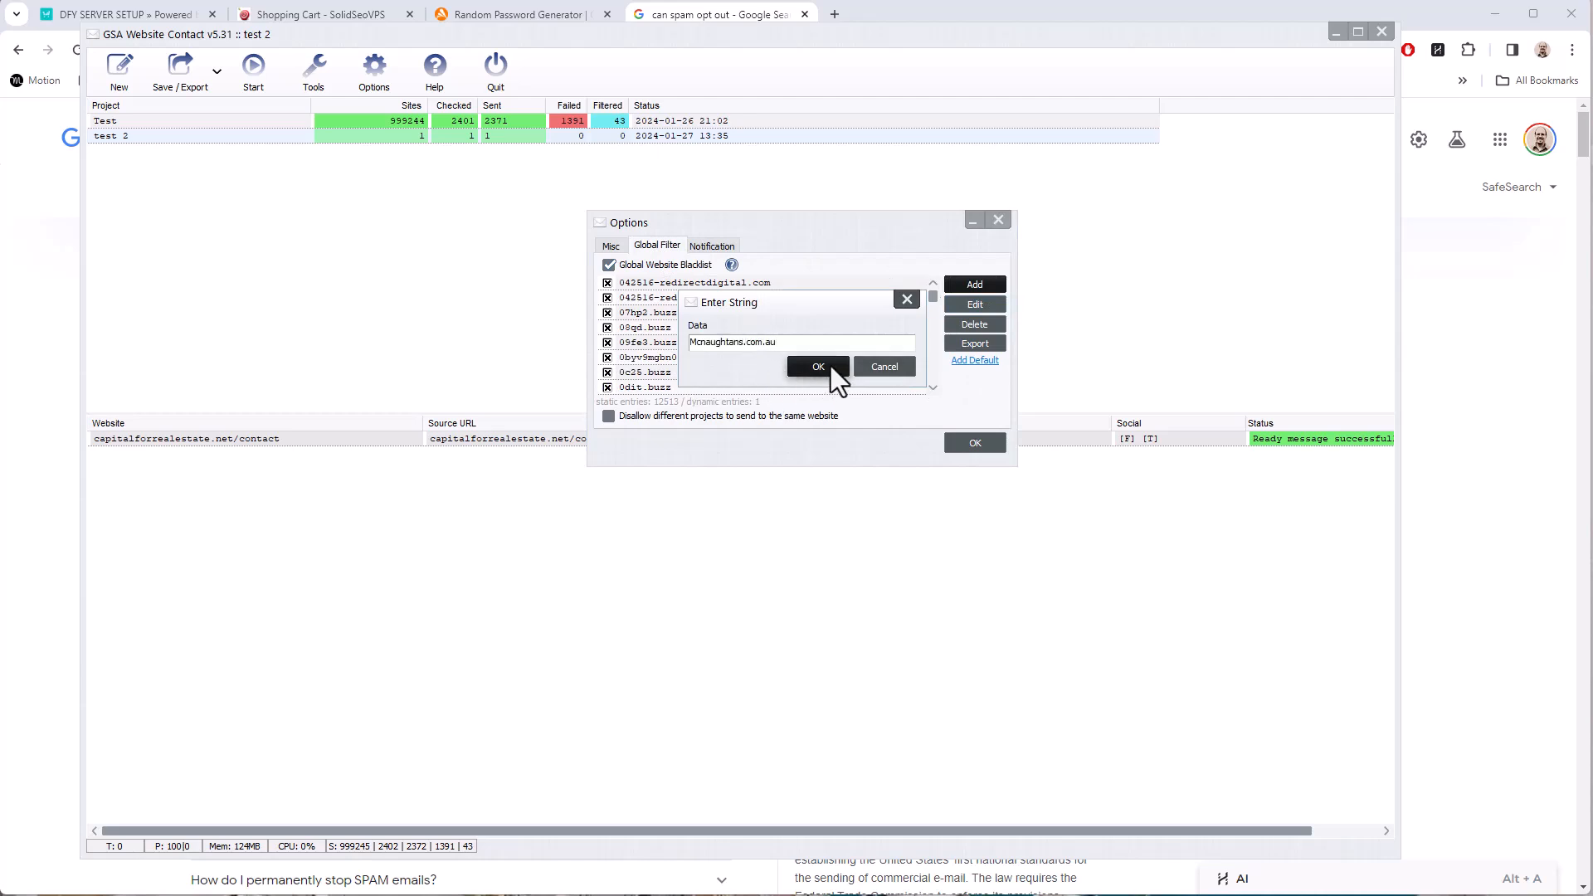
pyautogui.click(832, 366)
pyautogui.click(994, 447)
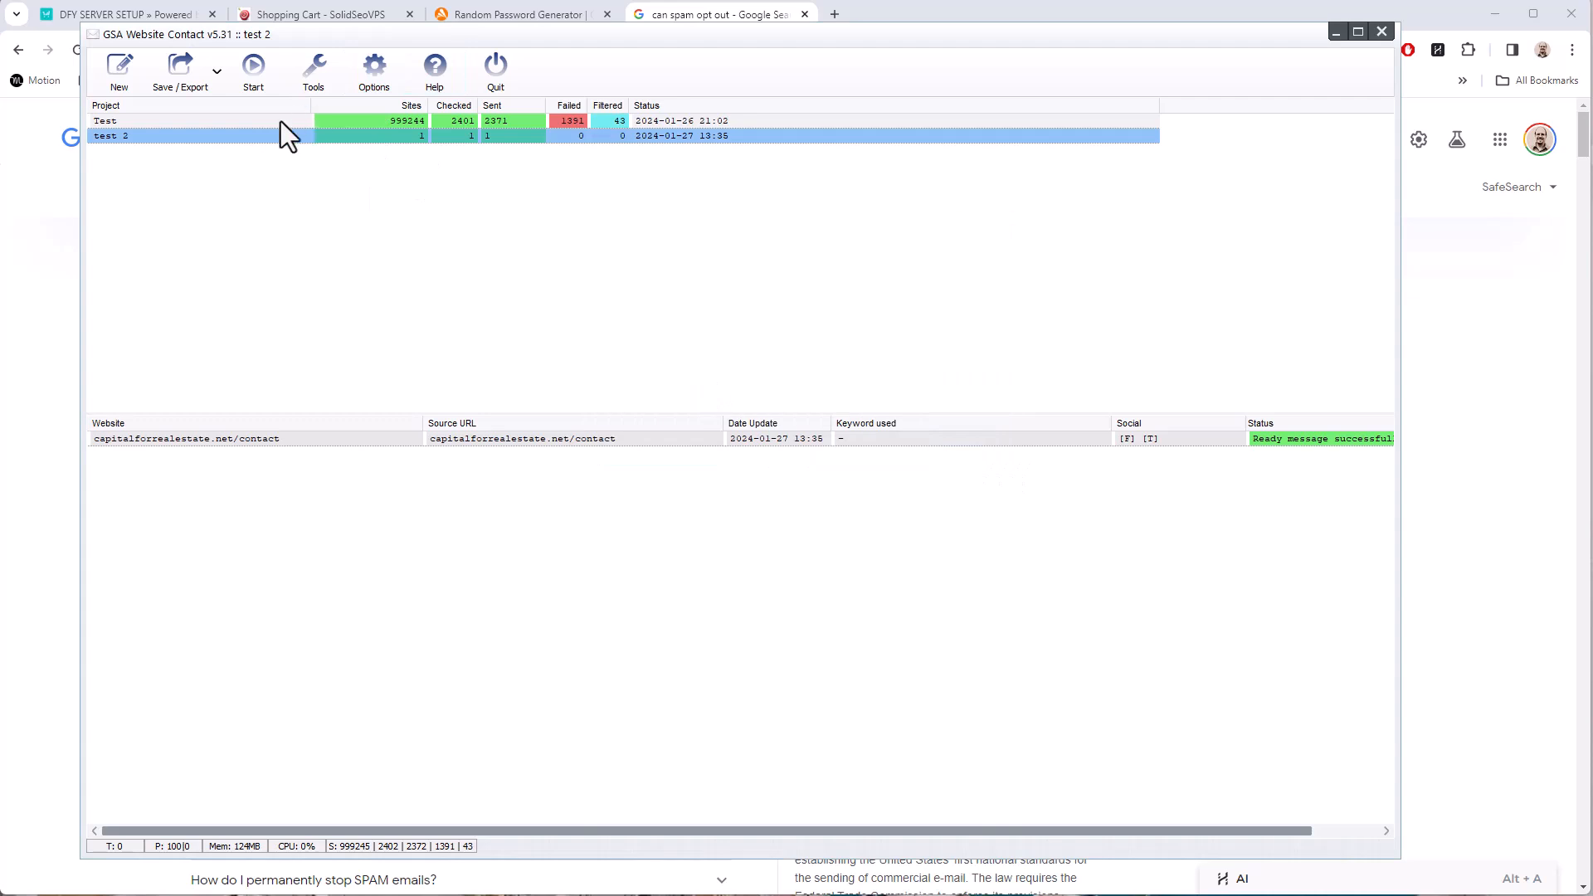
# Switch to Gmail, return to the unsubscribe search results, and minimize both browser windows.
pyautogui.click(32, 221)
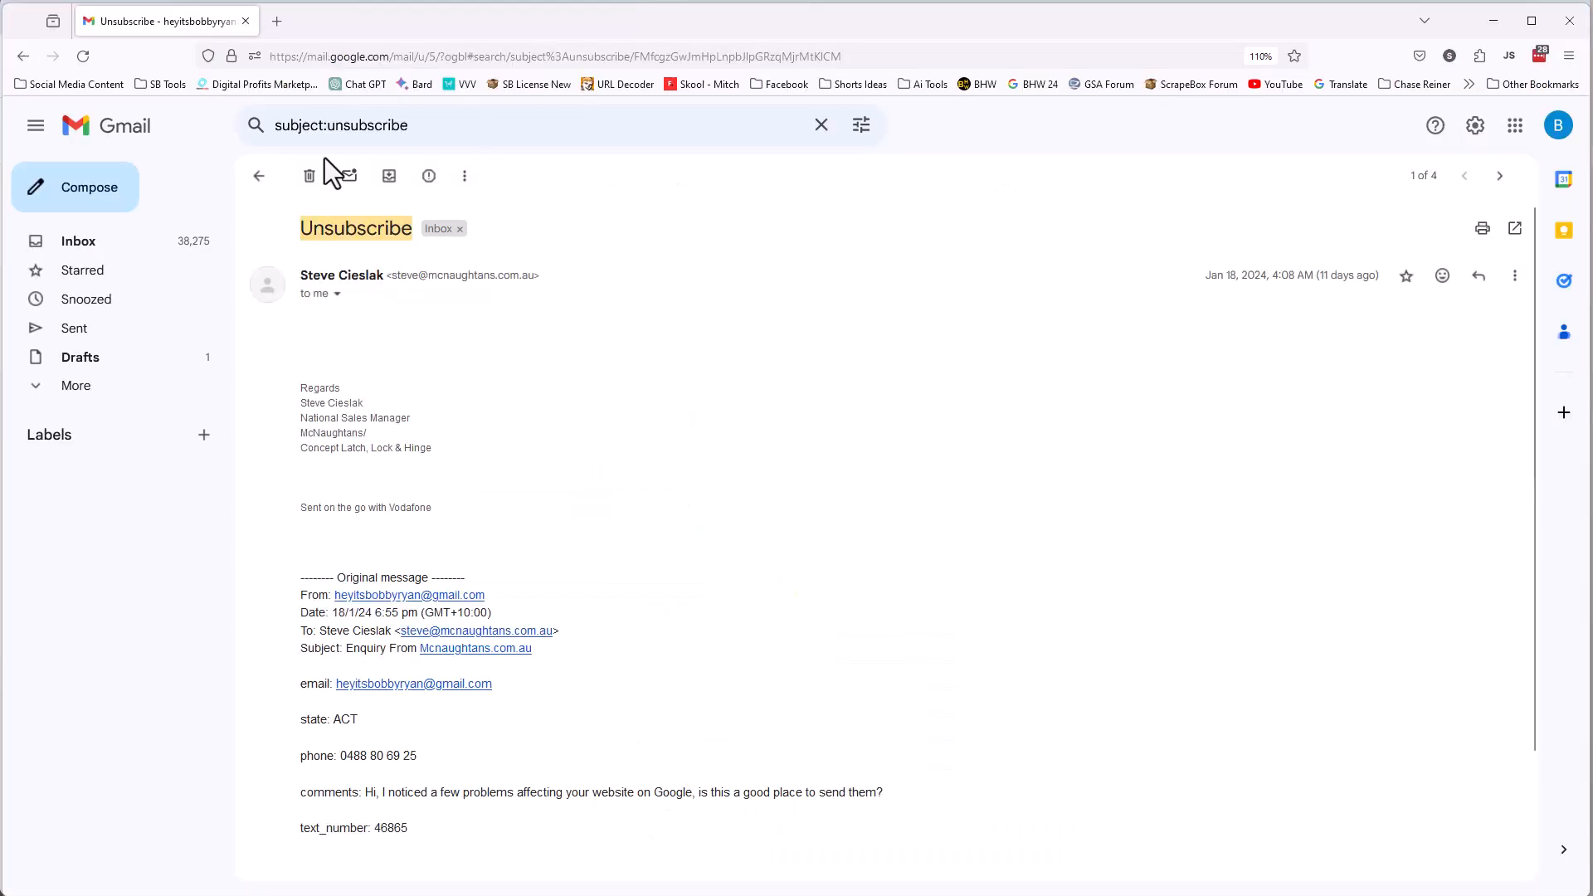
pyautogui.click(29, 58)
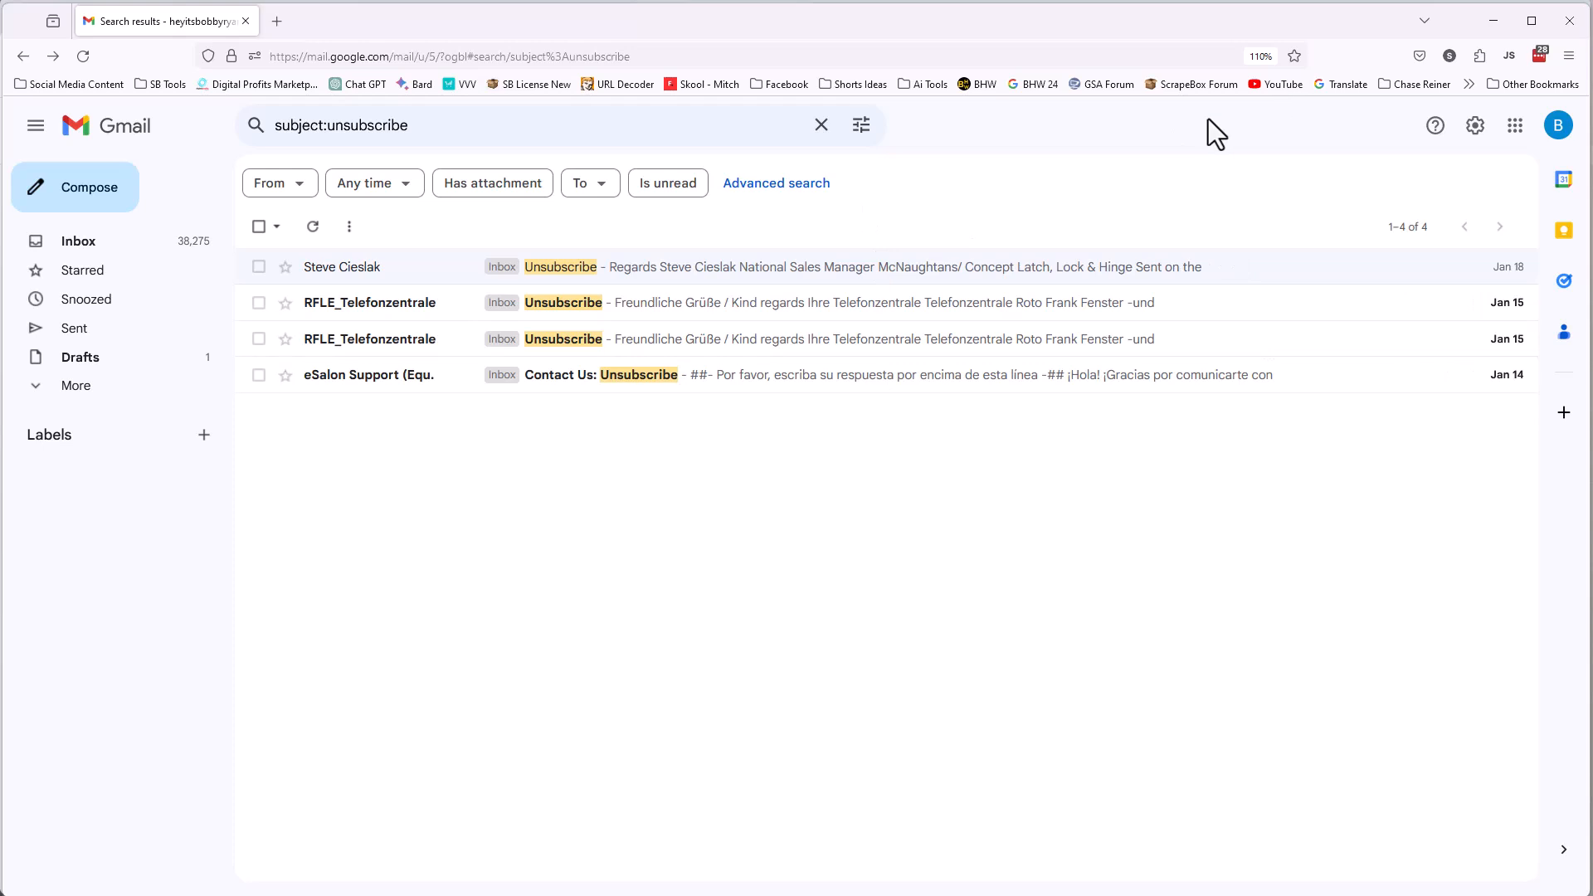
pyautogui.click(1492, 23)
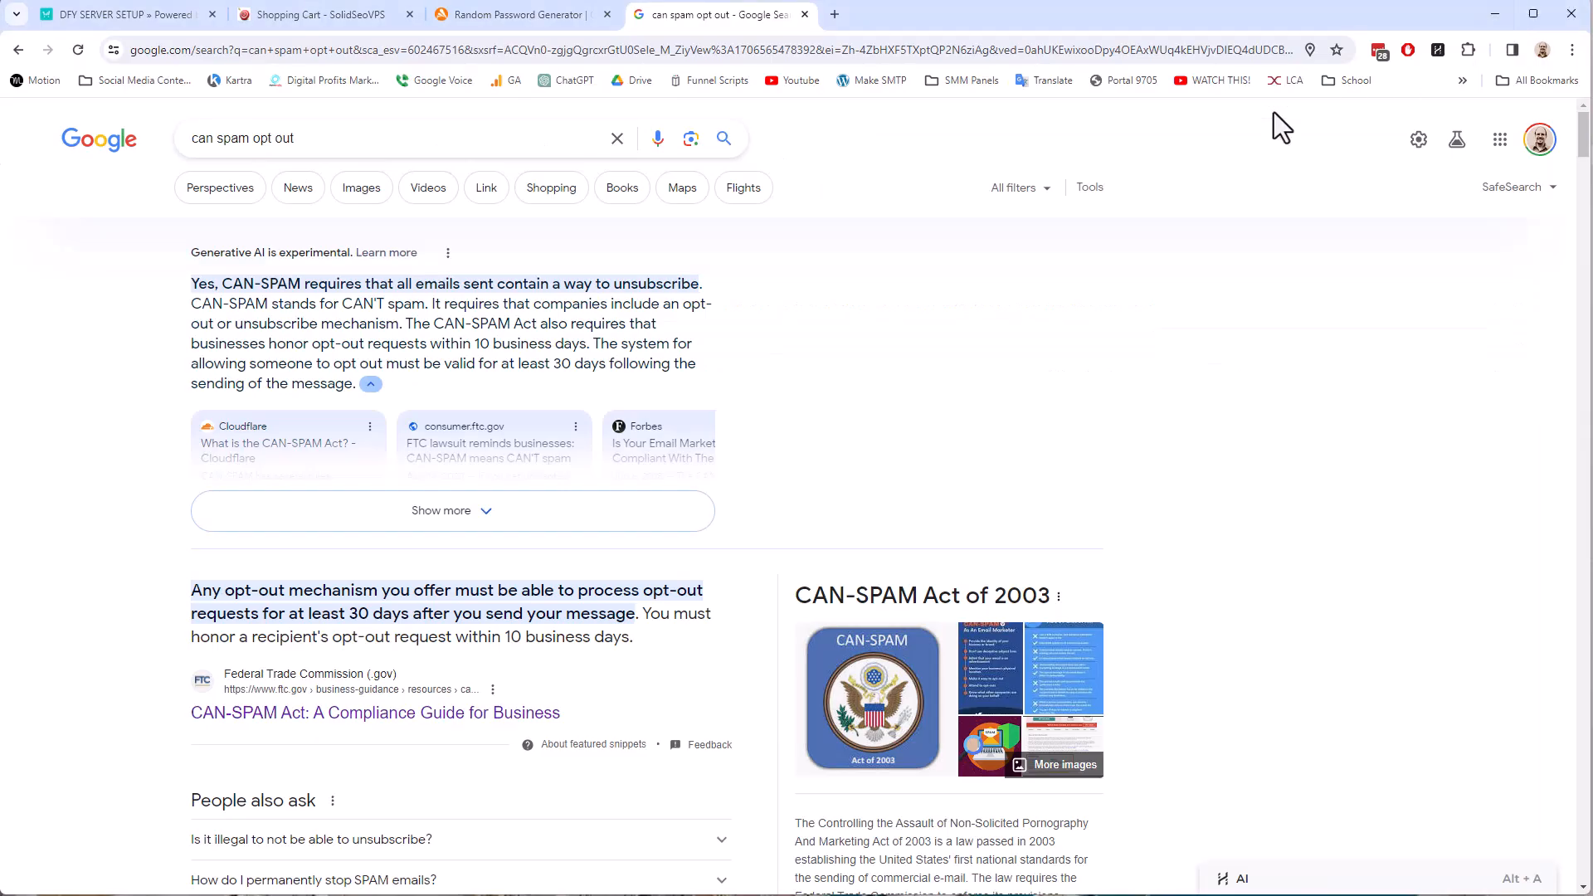
pyautogui.click(1484, 14)
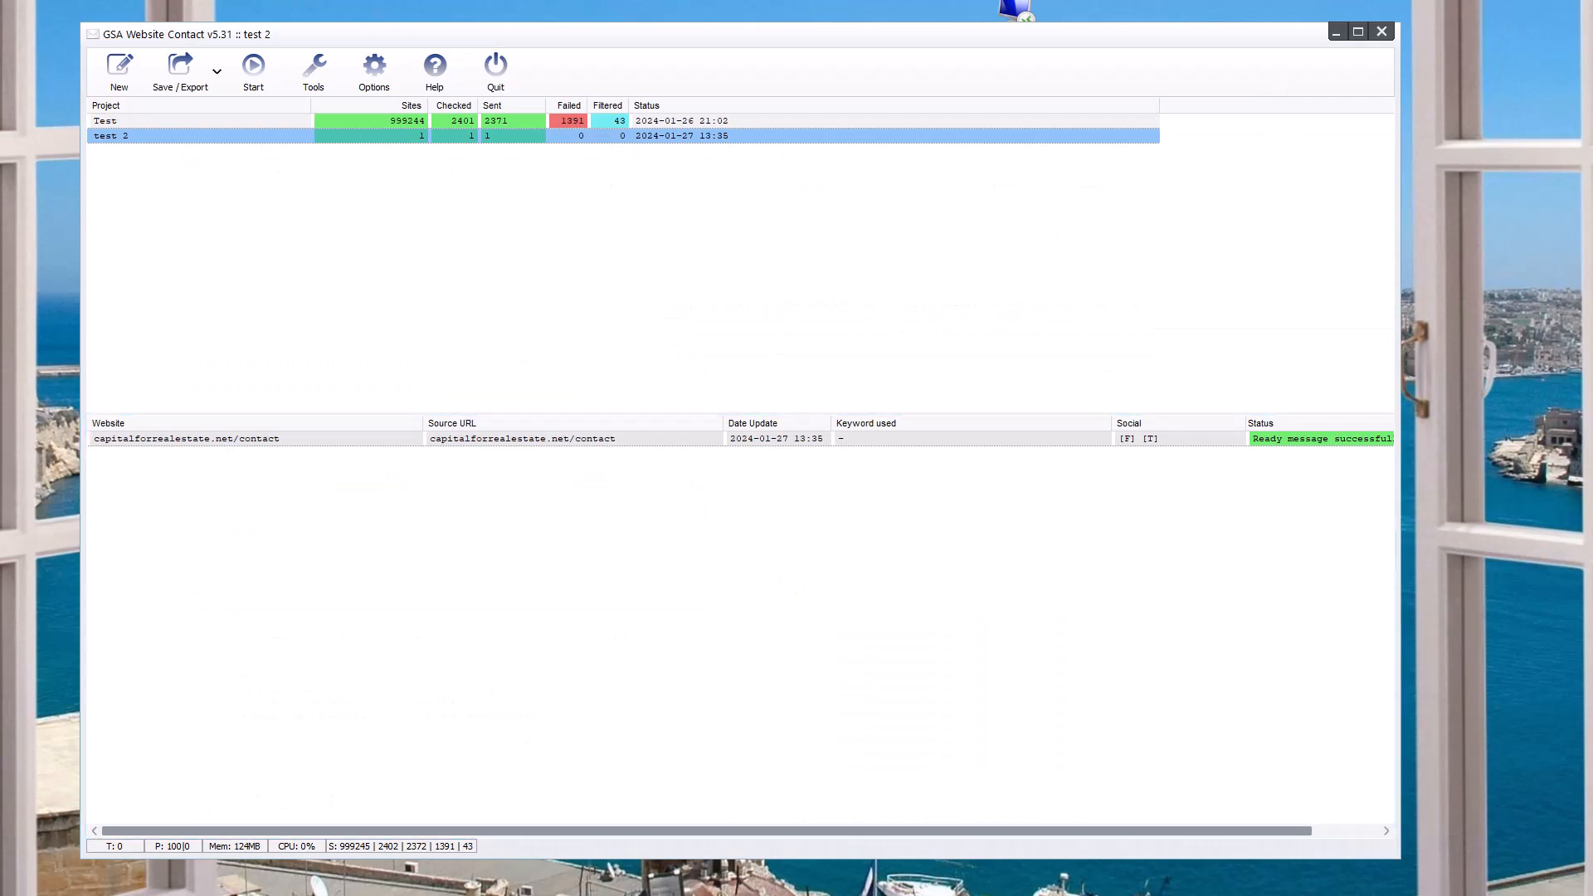
# Switch to the Daily Videos.txt outline in Notepad and highlight the line "6. Reply Opt Out".
pyautogui.click(968, 839)
pyautogui.click(619, 487)
pyautogui.tripleClick(519, 528)
pyautogui.tripleClick(411, 526)
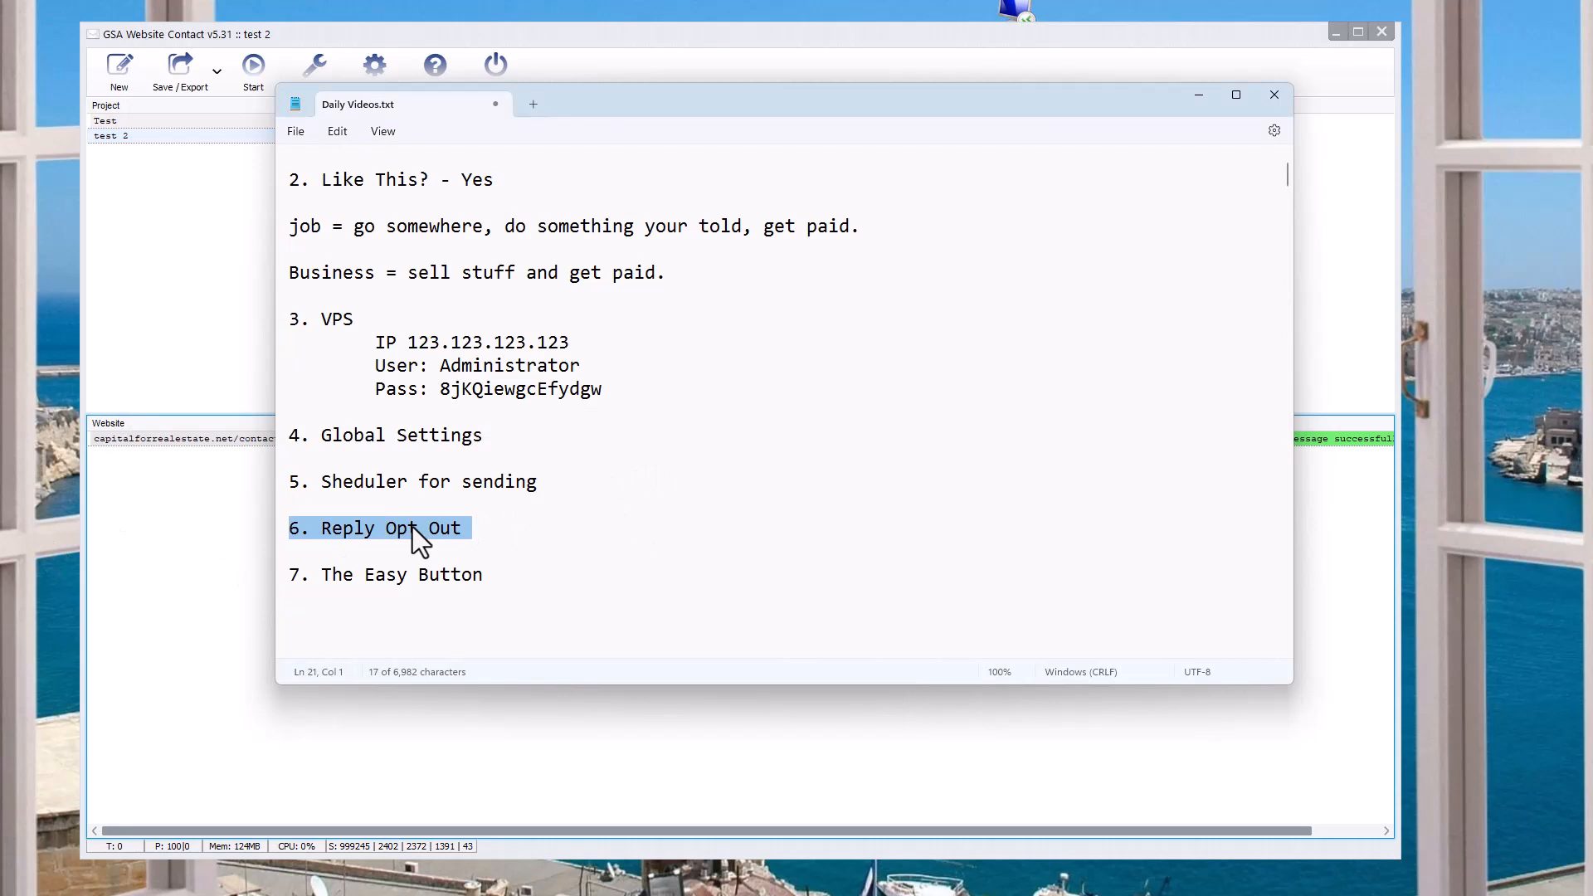
# Clear the selection in the outline, highlight "6. Reply Opt Out" again, and finish by highlighting "7. The Easy Button".
pyautogui.click(560, 521)
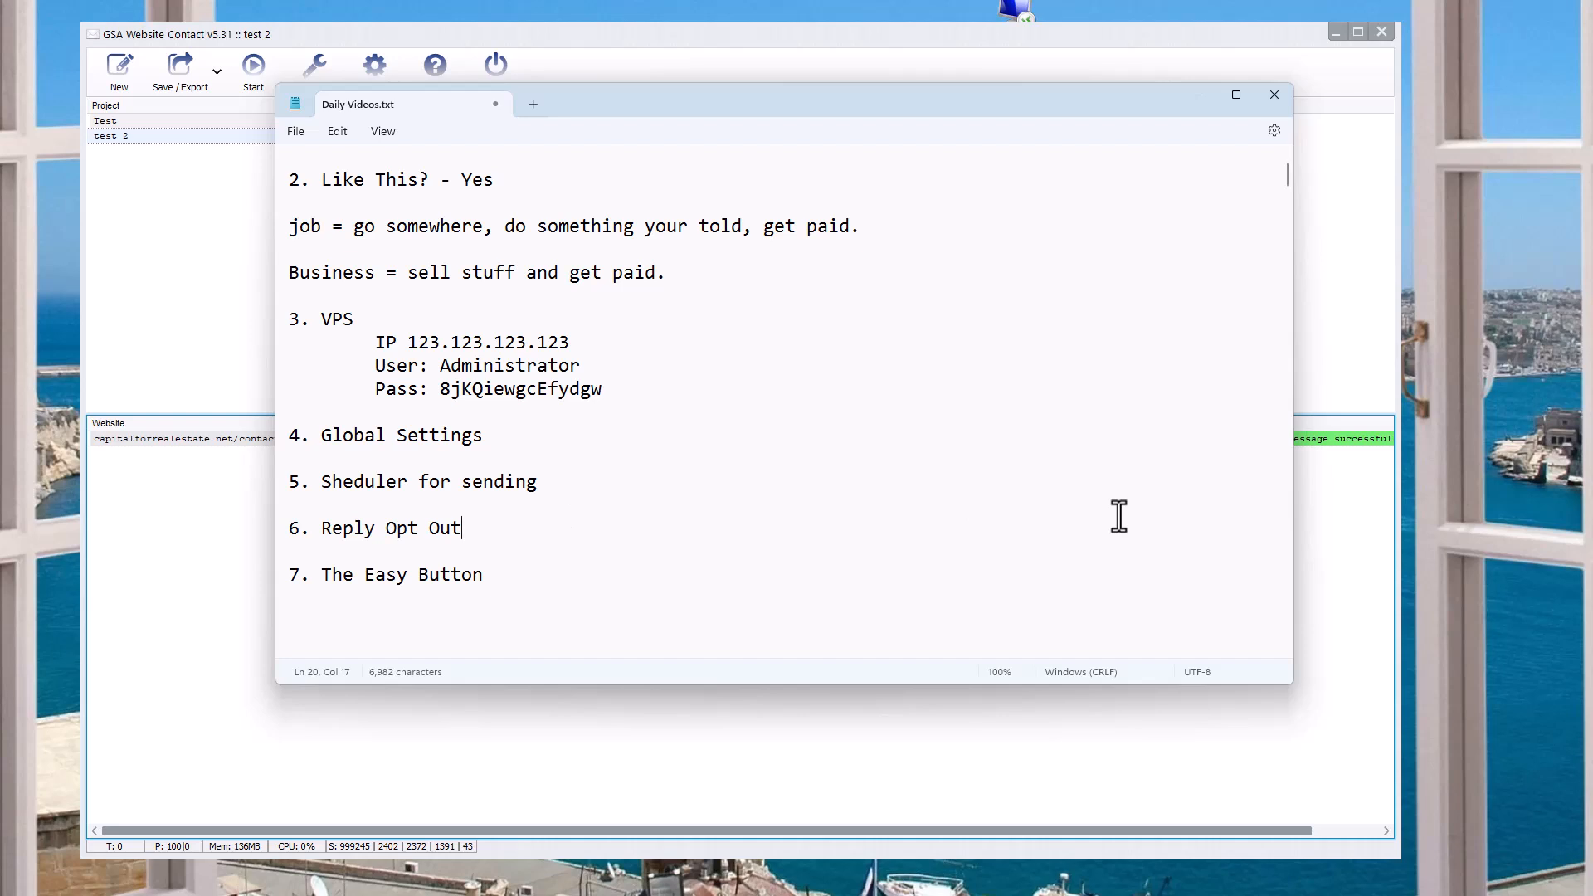
pyautogui.moveTo(491, 575); pyautogui.dragTo(287, 576)
pyautogui.moveTo(494, 535); pyautogui.dragTo(276, 531)
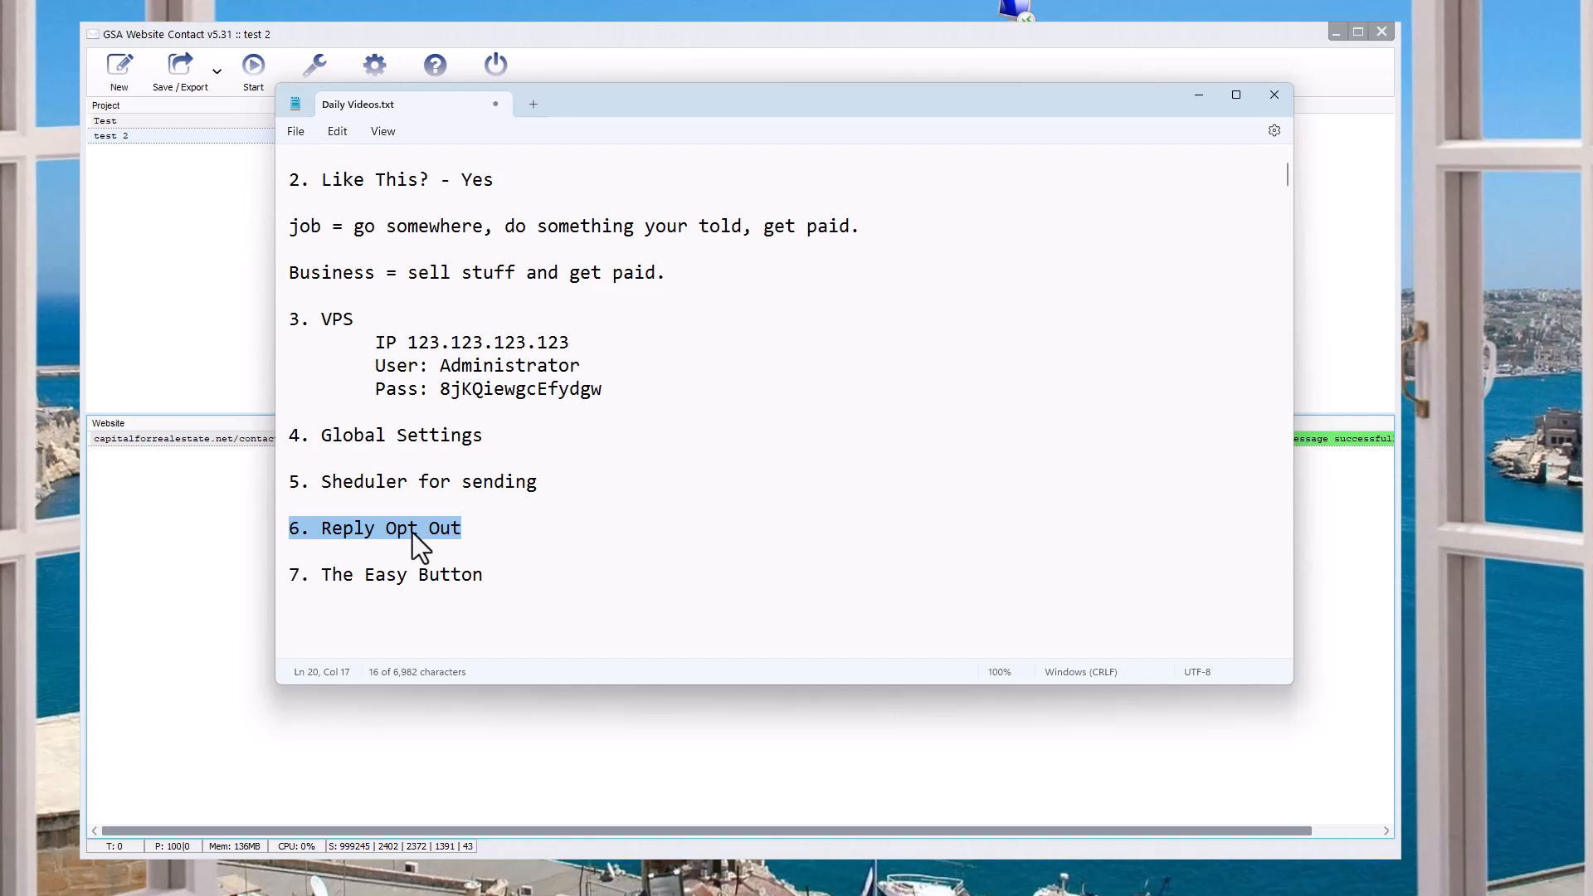
pyautogui.moveTo(488, 574); pyautogui.dragTo(285, 579)
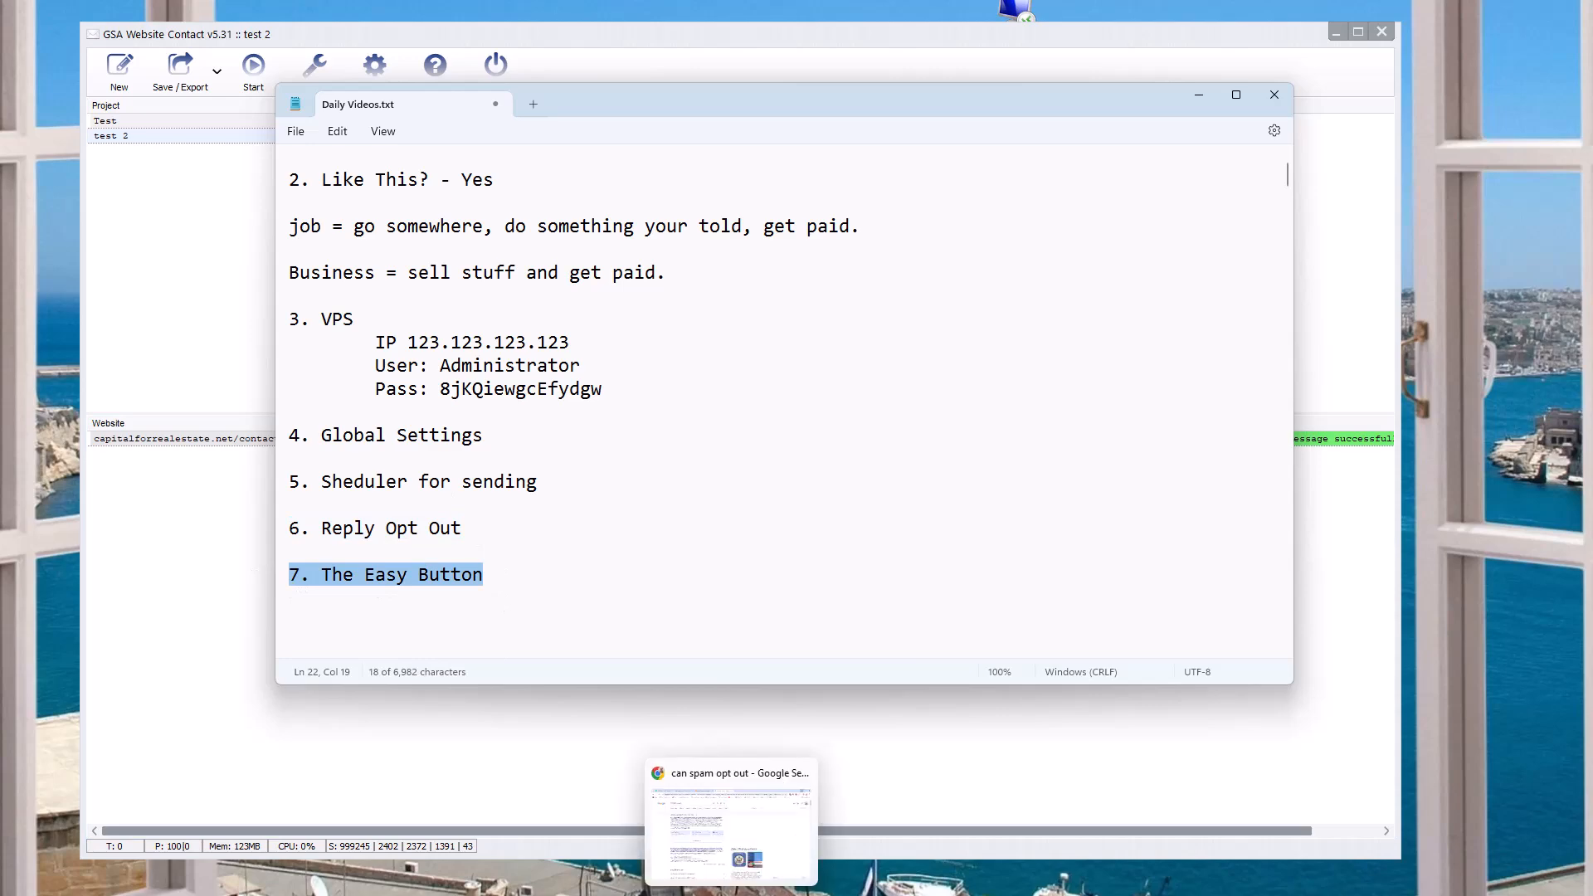
# Switch to Chrome, show the DFY SERVER SETUP page, highlight its heading, and clear the highlight.
pyautogui.click(731, 895)
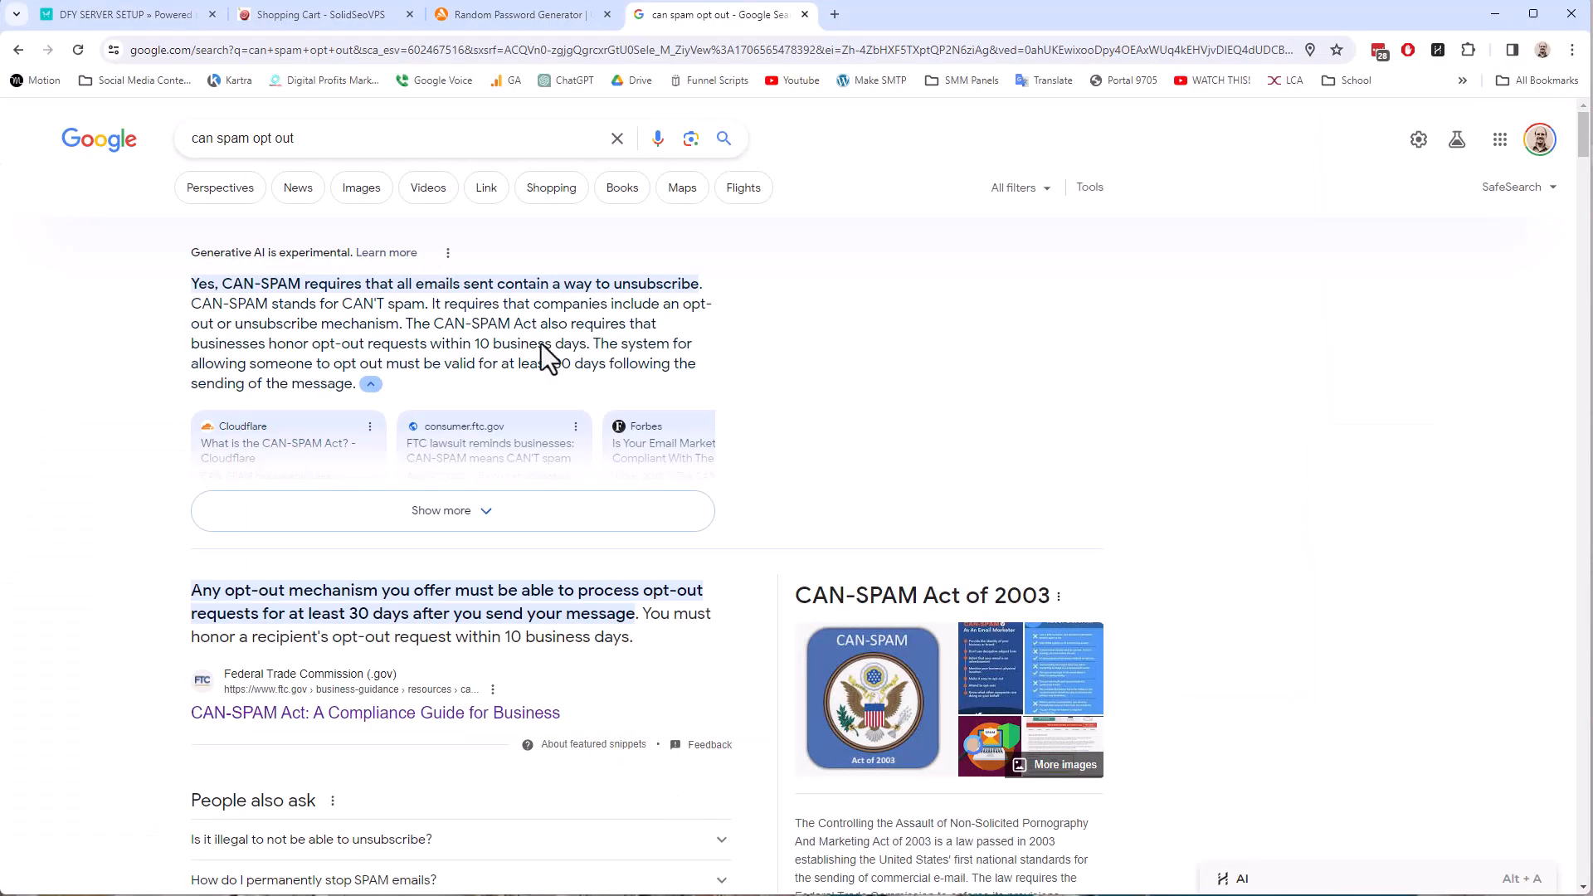
pyautogui.click(101, 27)
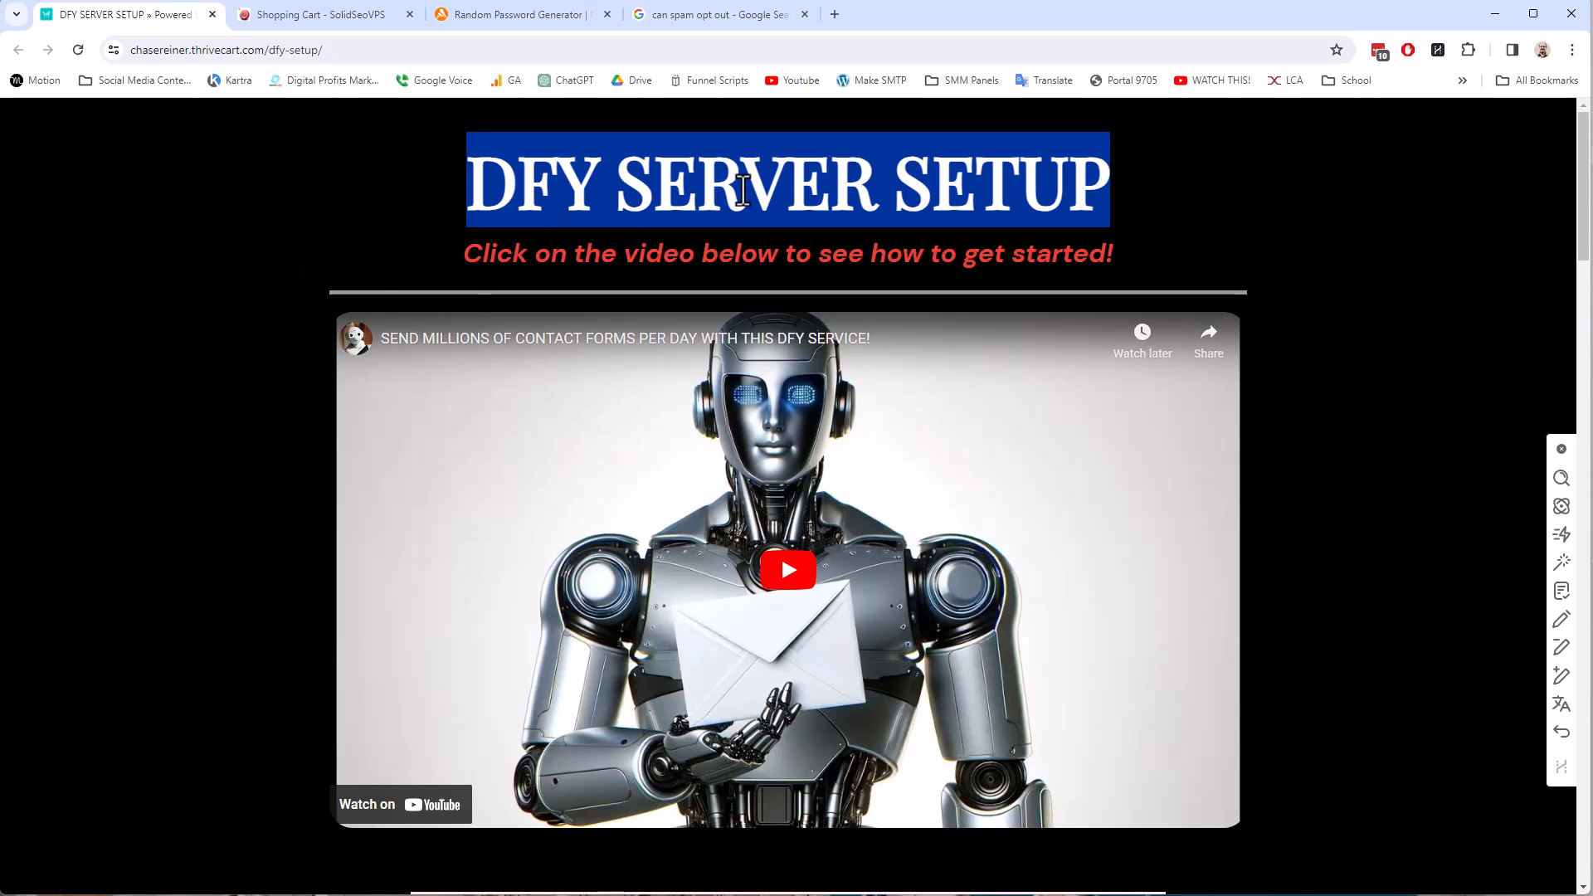
pyautogui.moveTo(1592, 0); pyautogui.dragTo(717, 4)
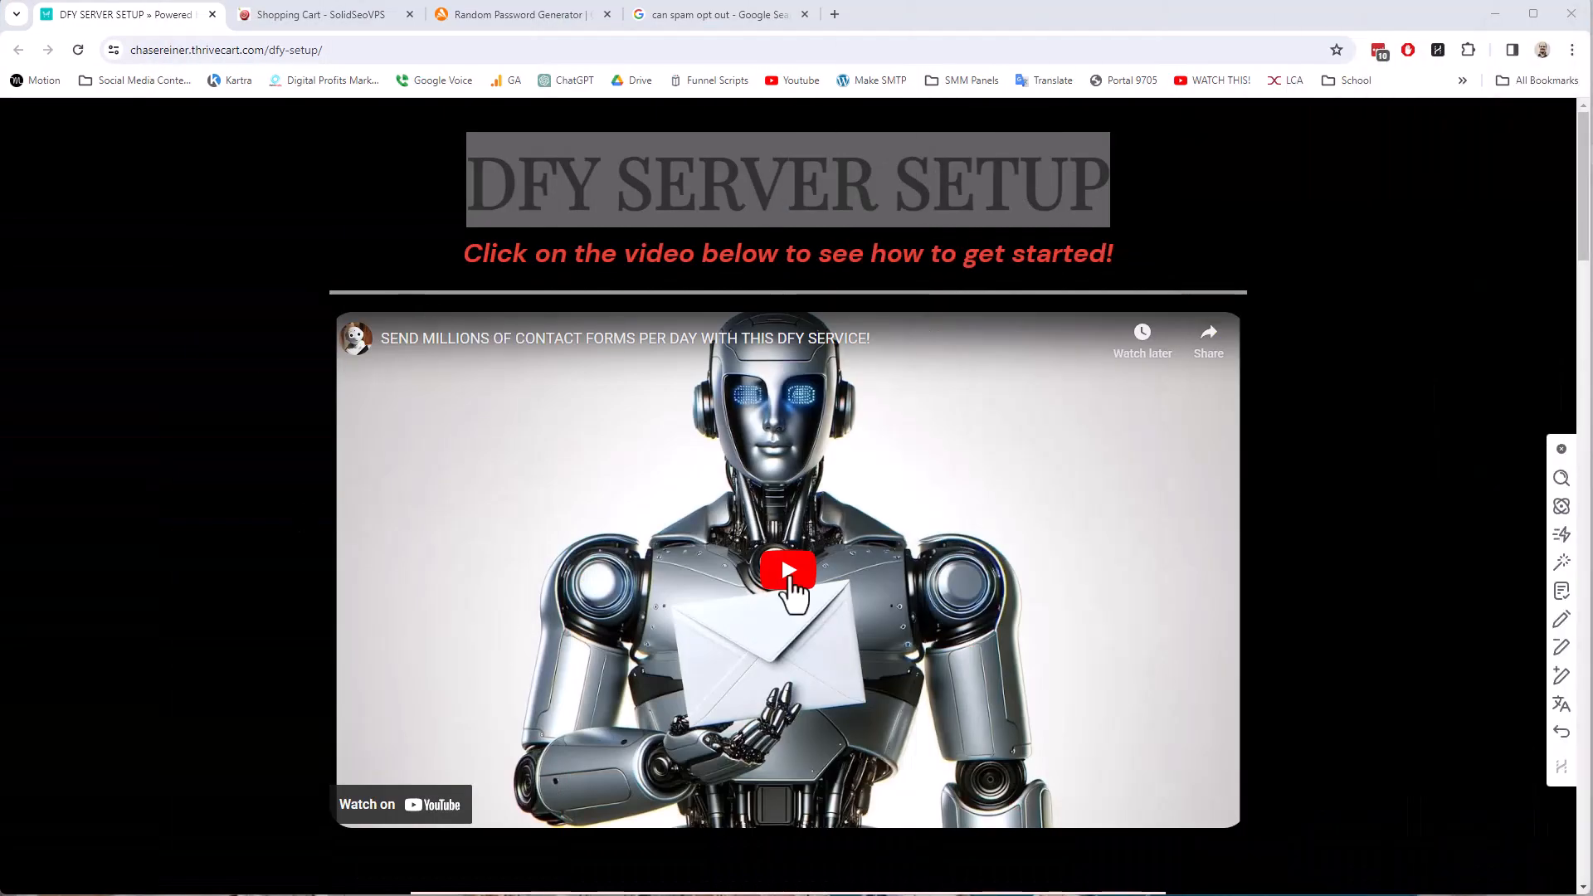
pyautogui.click(610, 222)
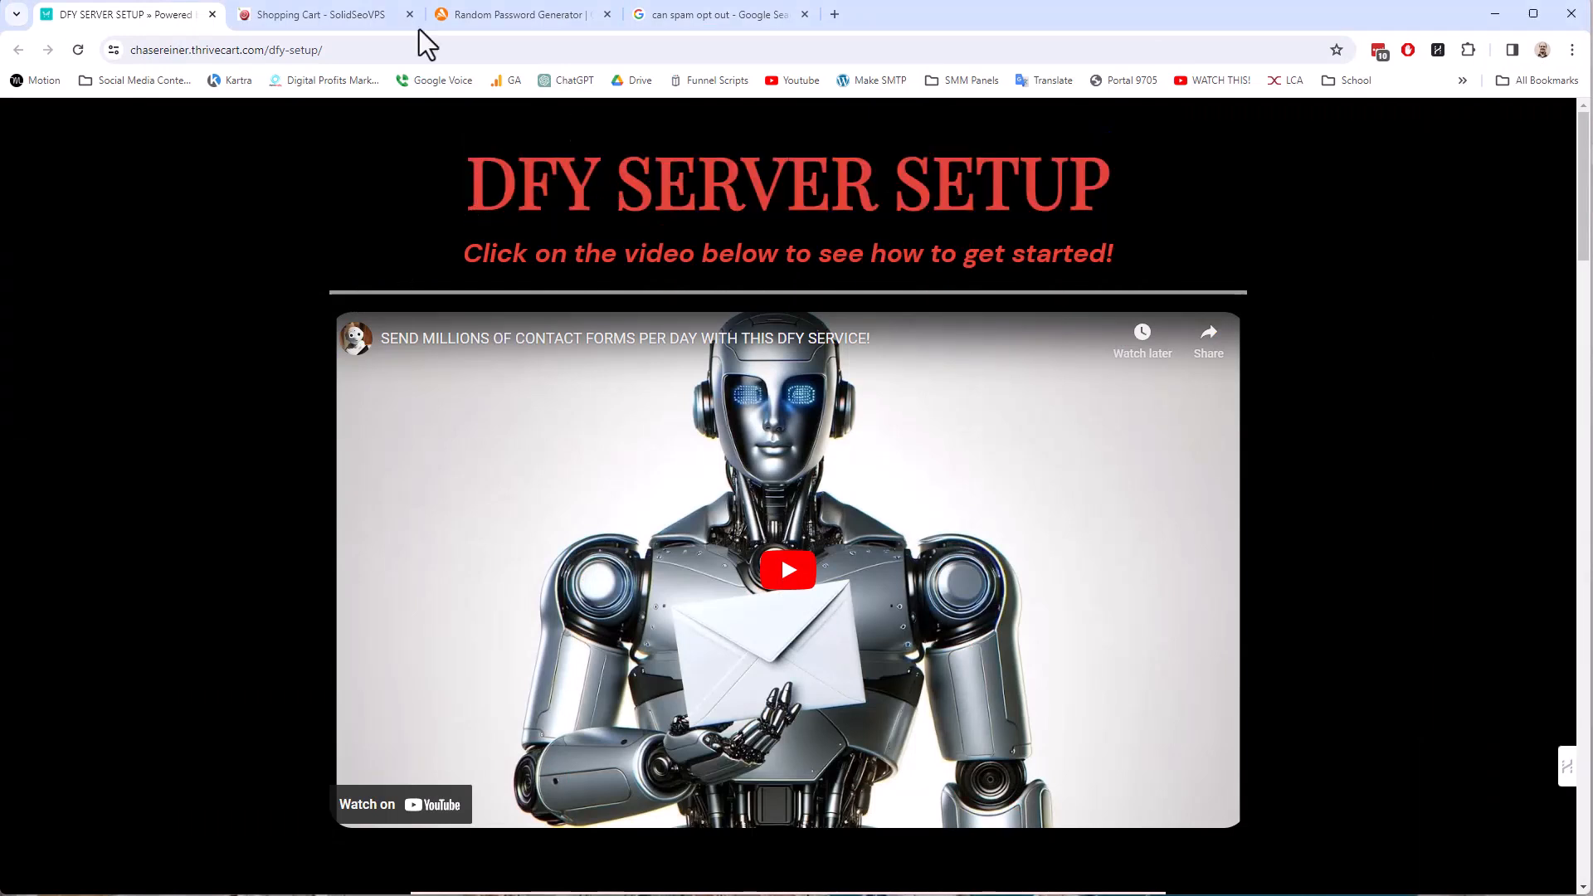